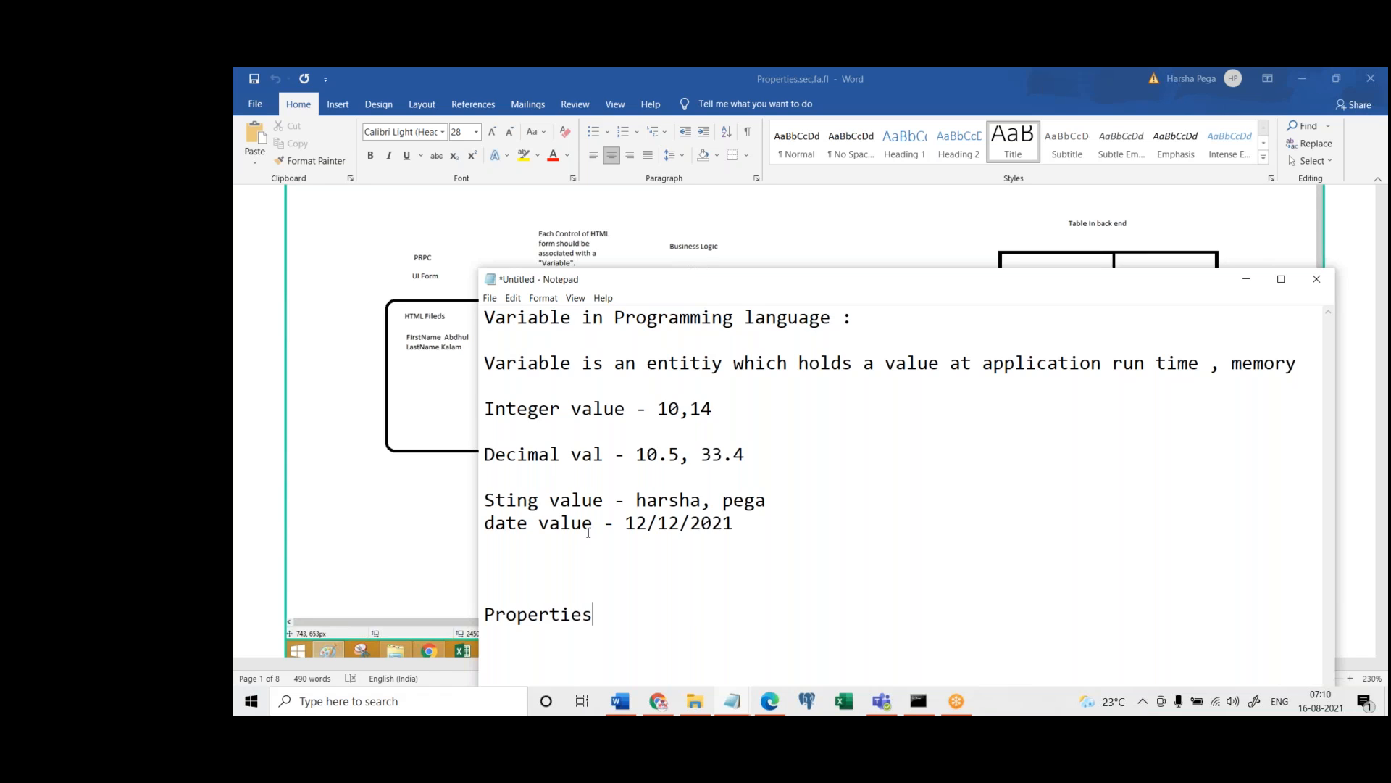
# Put the Notepad notes on variables and properties away and switch to Pega Dev Studio in Edge
pyautogui.moveTo(608, 616); pyautogui.dragTo(467, 610)
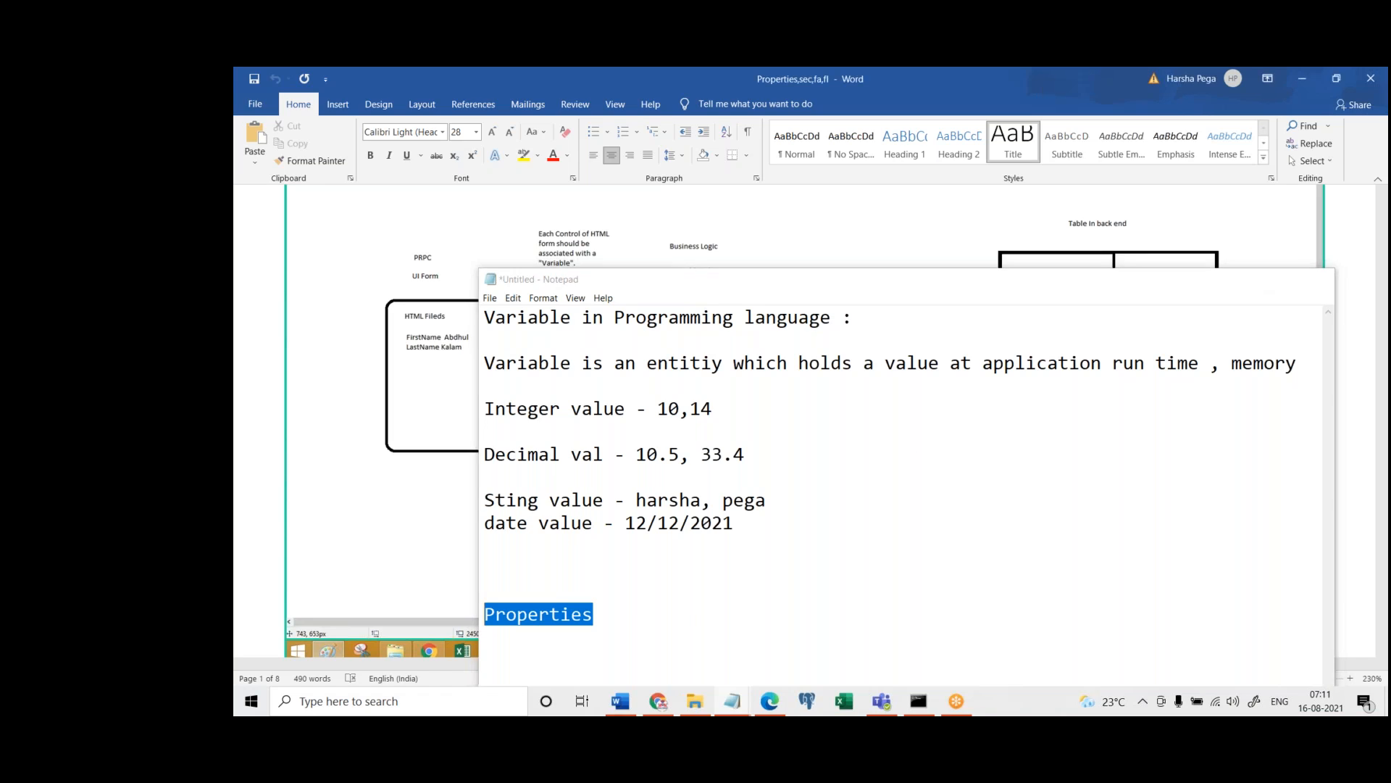
pyautogui.click(1246, 280)
pyautogui.click(769, 701)
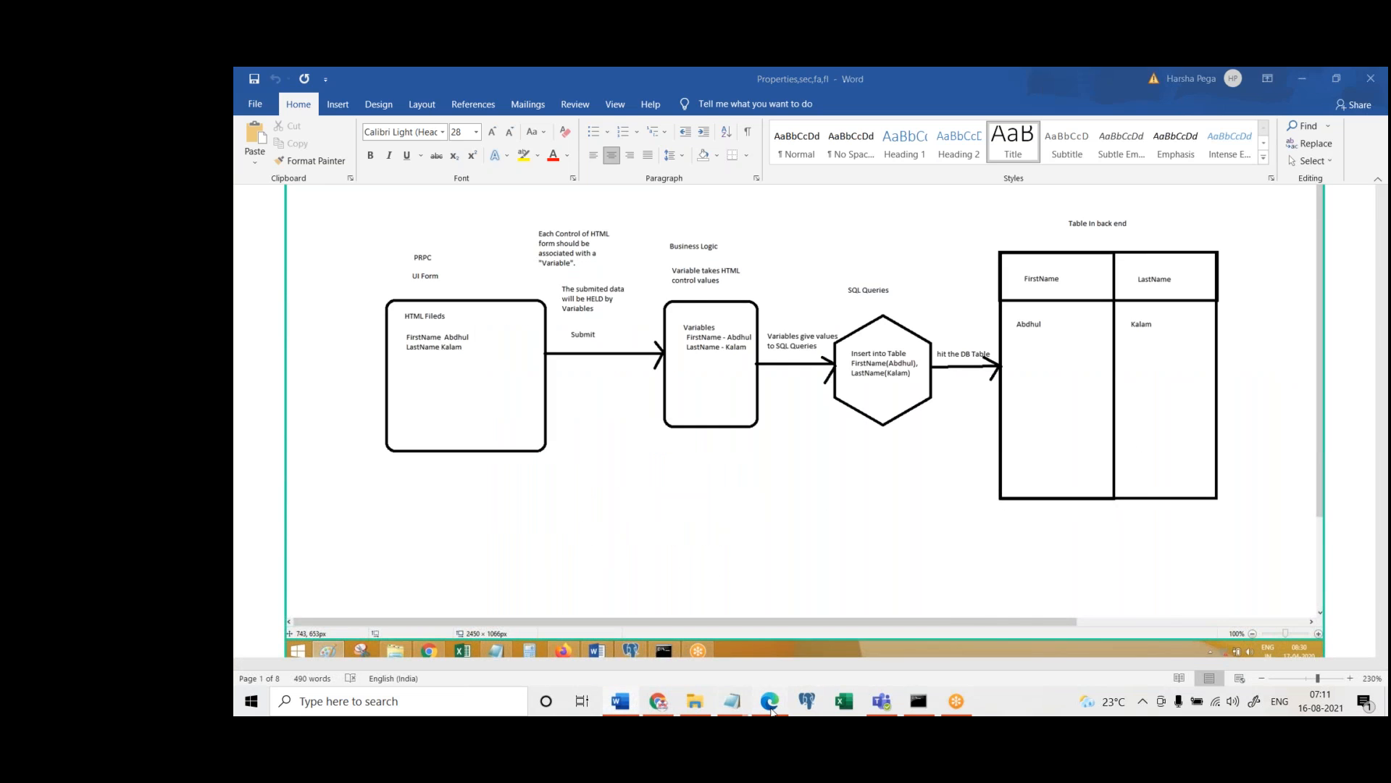
pyautogui.click(660, 702)
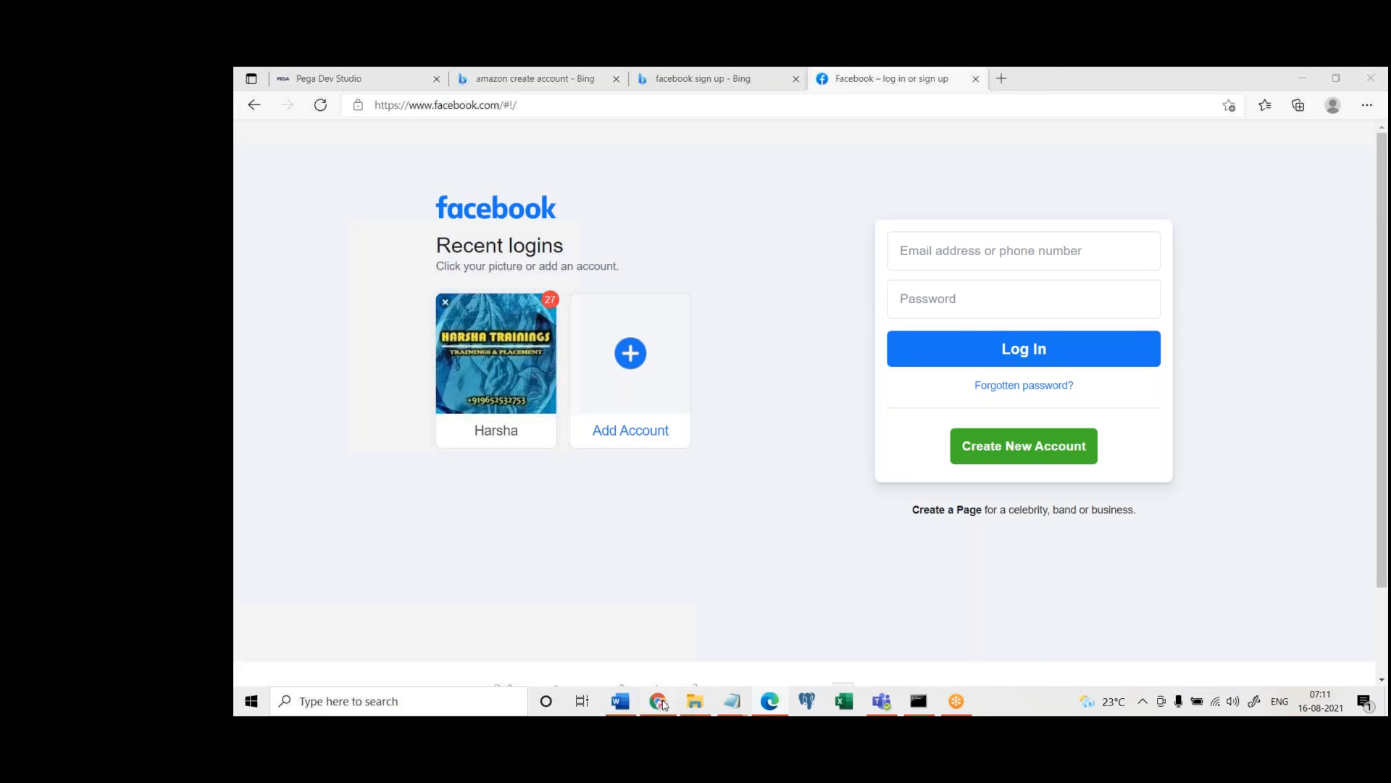
pyautogui.click(769, 701)
pyautogui.click(403, 78)
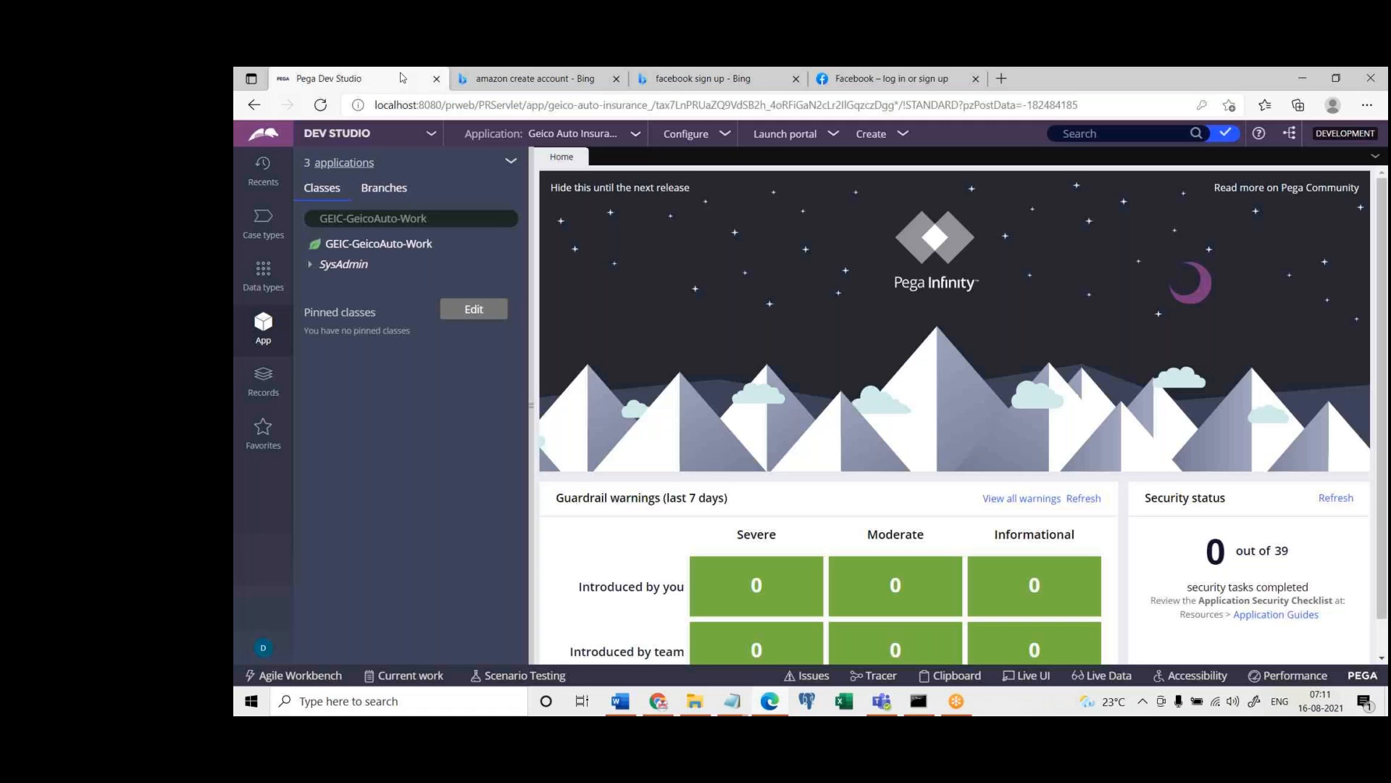
# List the Property rule instances from the Data Model category of the records
pyautogui.click(263, 378)
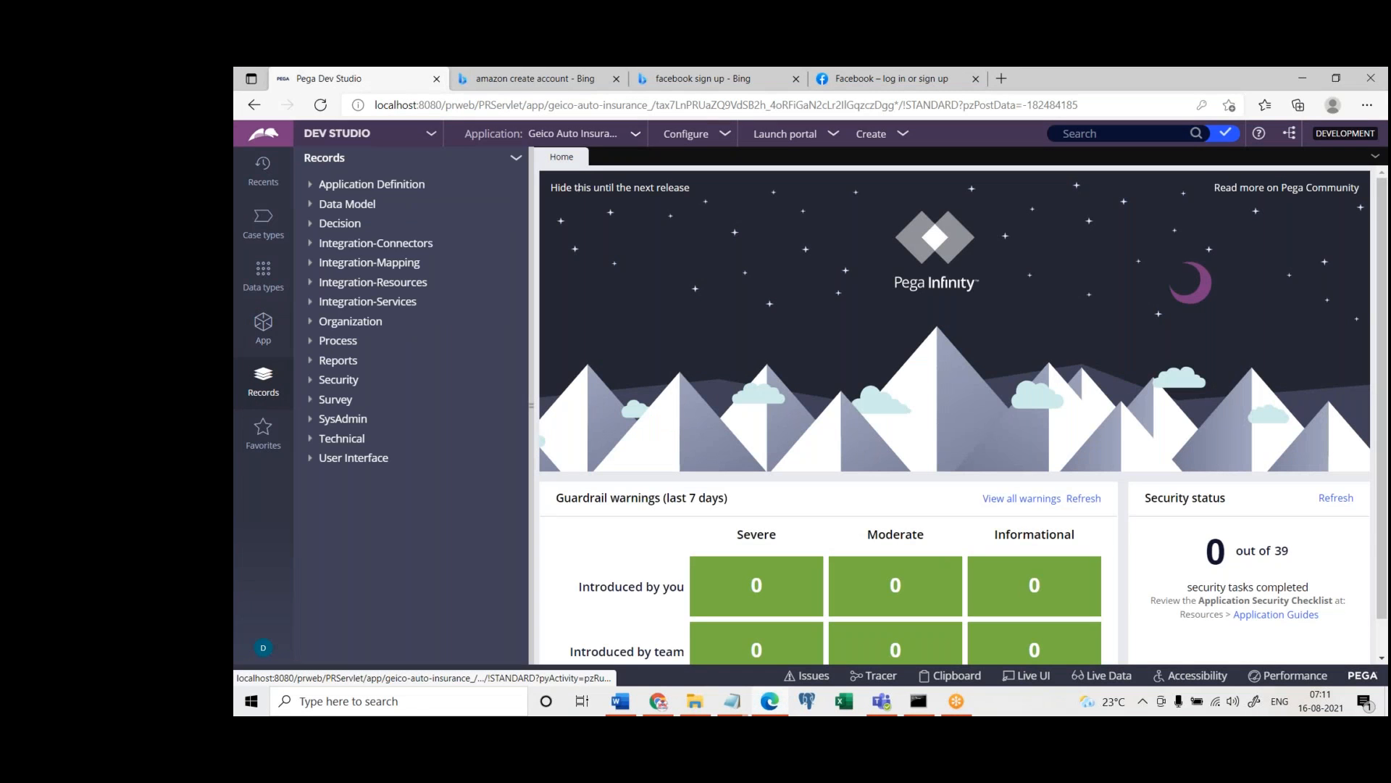
pyautogui.click(330, 204)
pyautogui.click(377, 381)
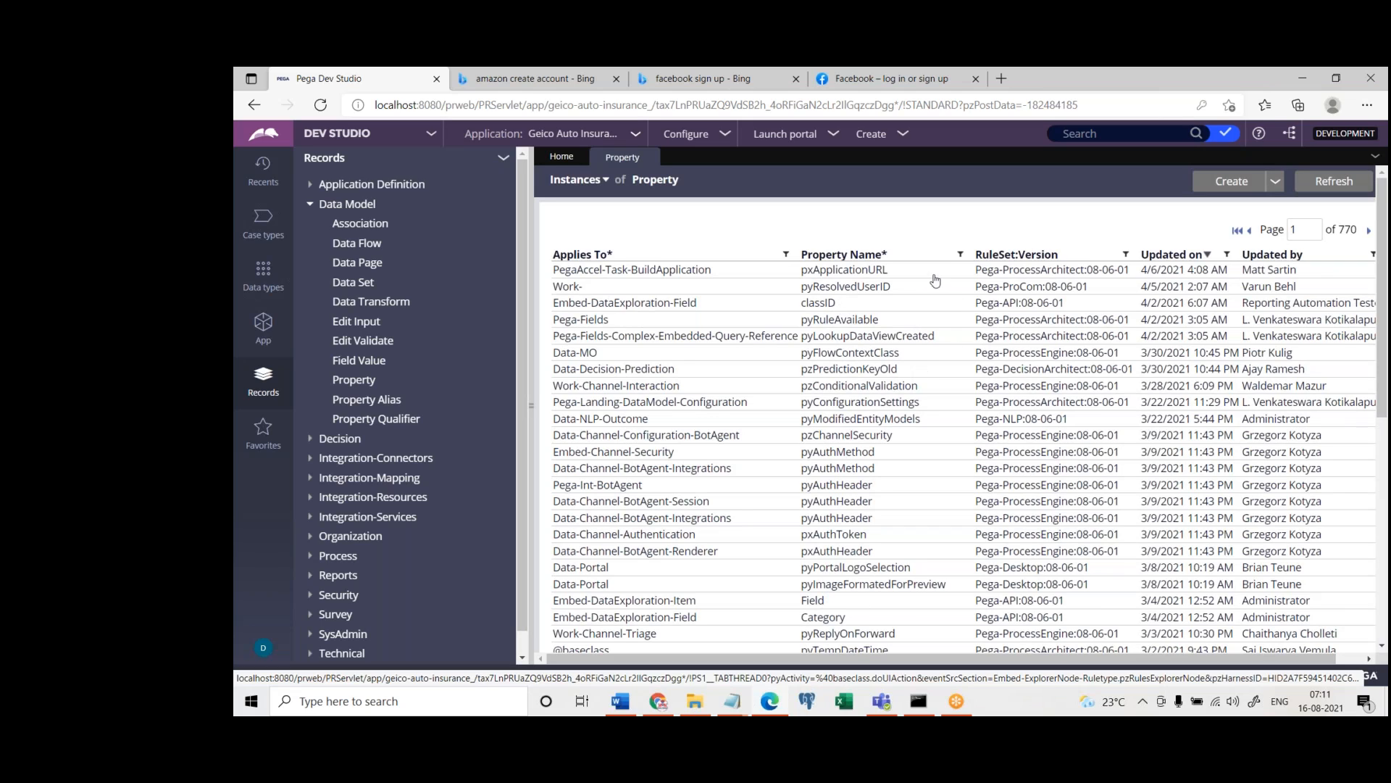
# Filter the property instances by the property name text "name" and open the pxModelName property
pyautogui.click(961, 256)
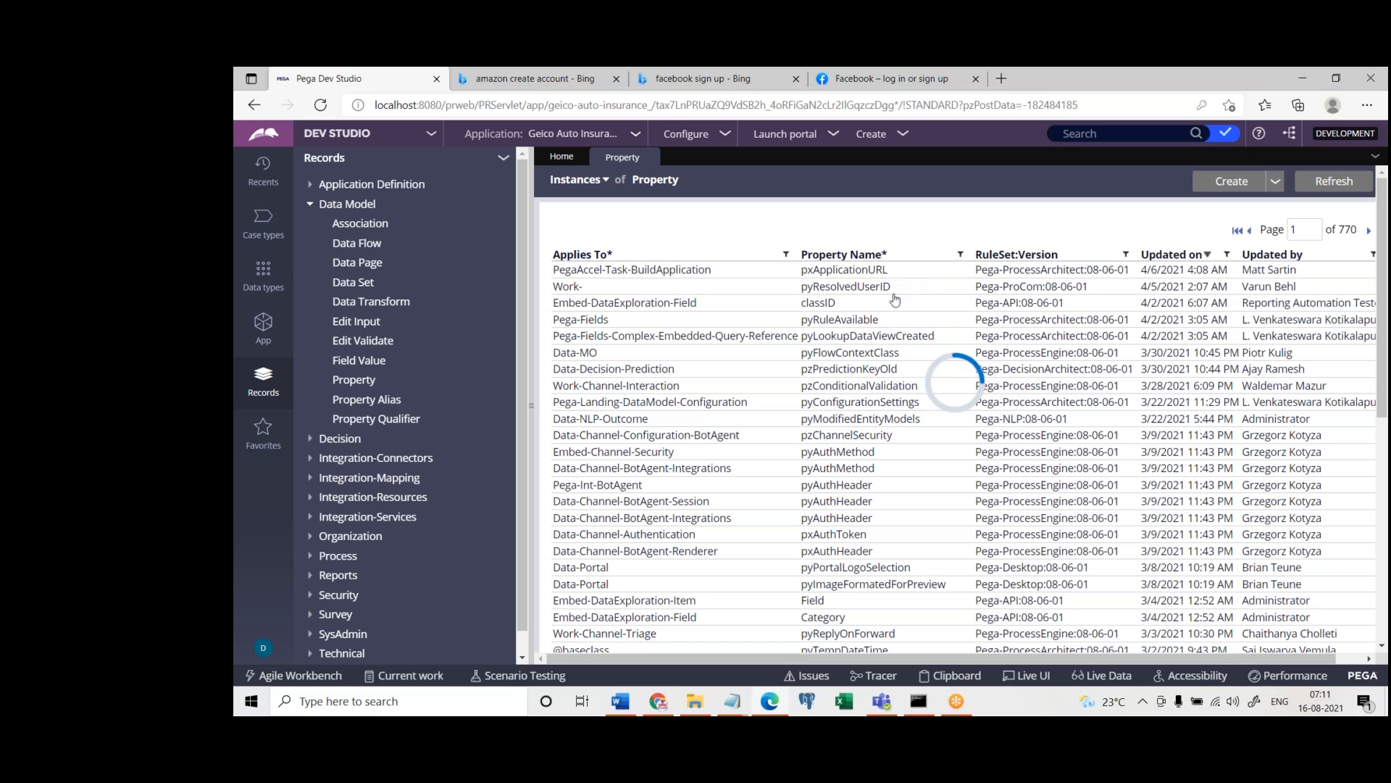
pyautogui.click(838, 323)
pyautogui.write('name')
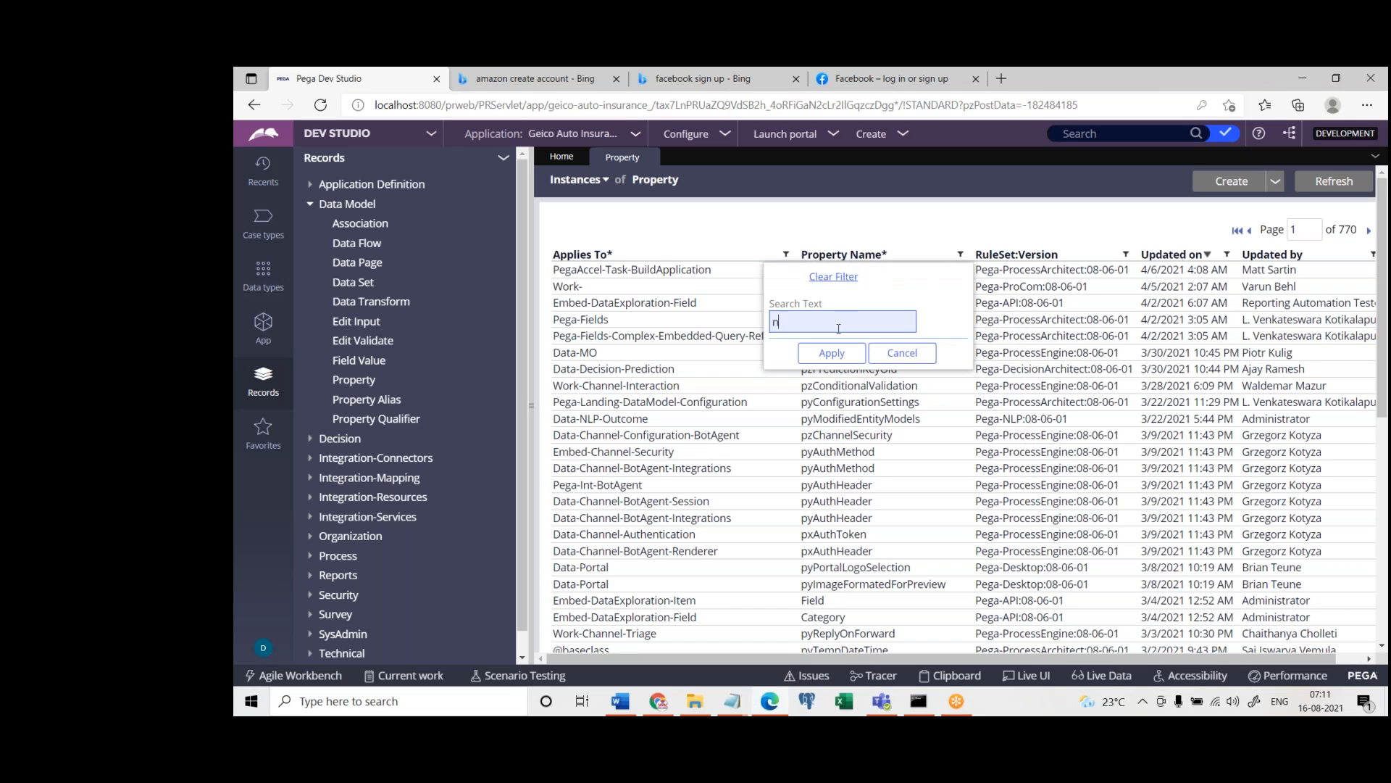
pyautogui.click(831, 353)
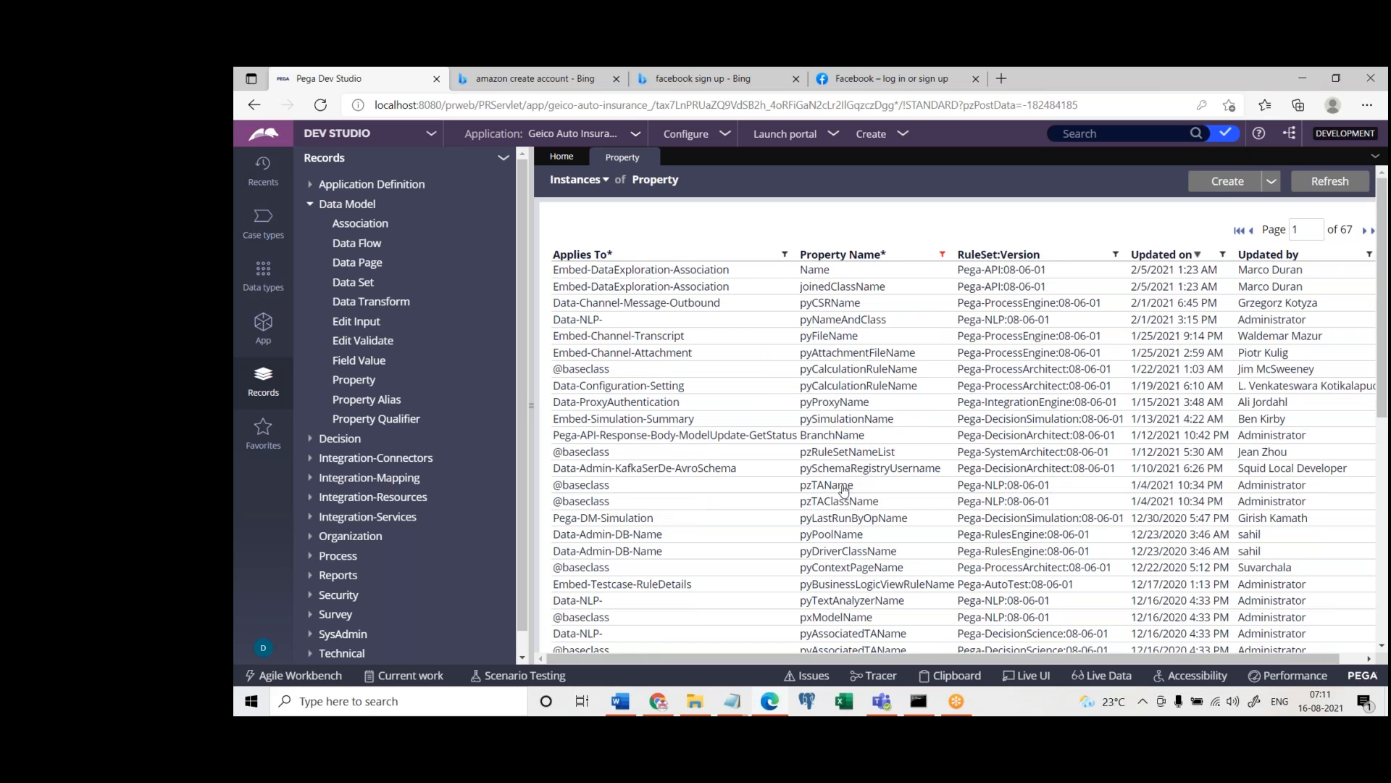
pyautogui.click(855, 620)
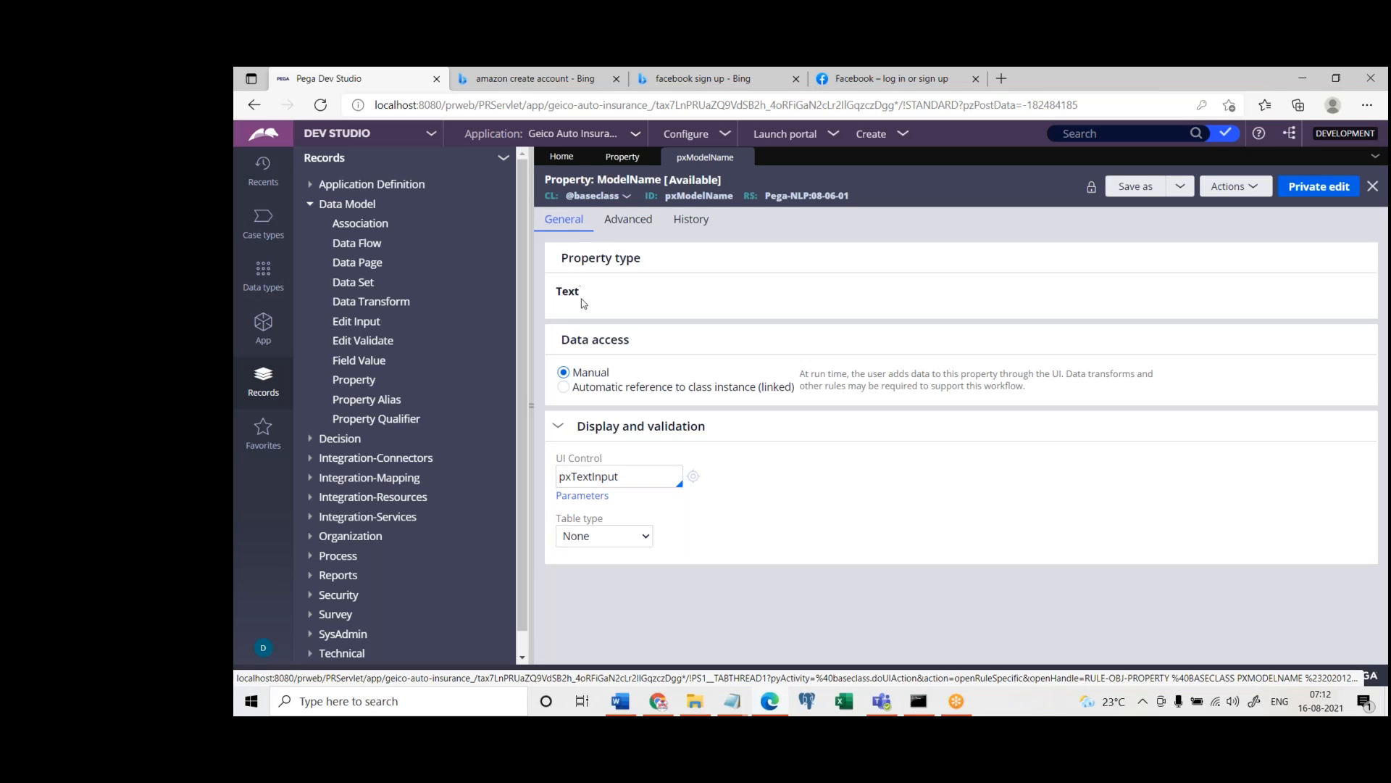
# Examine the property type of pxModelName alongside the integer, decimal, string and date value examples in the Notepad notes
pyautogui.doubleClick(559, 303)
pyautogui.click(561, 257)
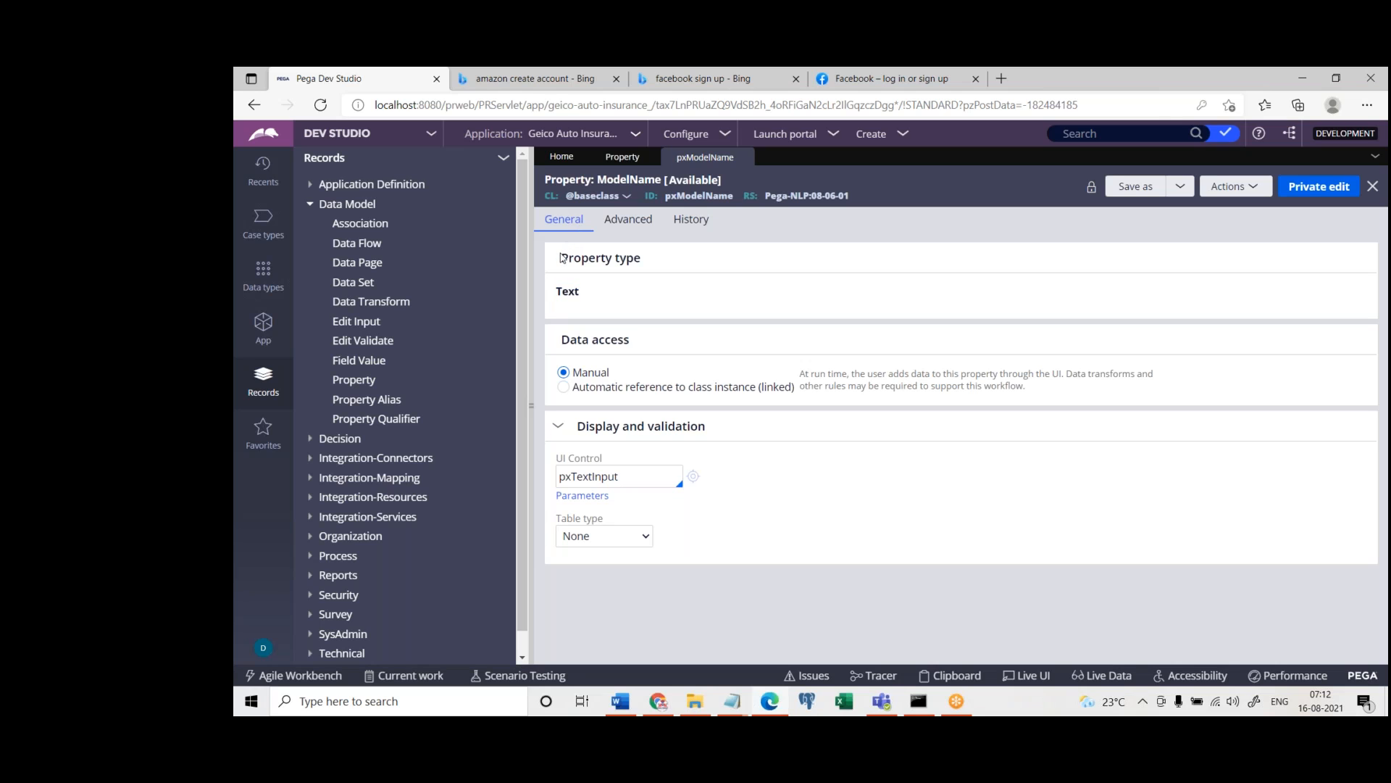
pyautogui.moveTo(562, 257); pyautogui.dragTo(654, 255)
pyautogui.click(731, 705)
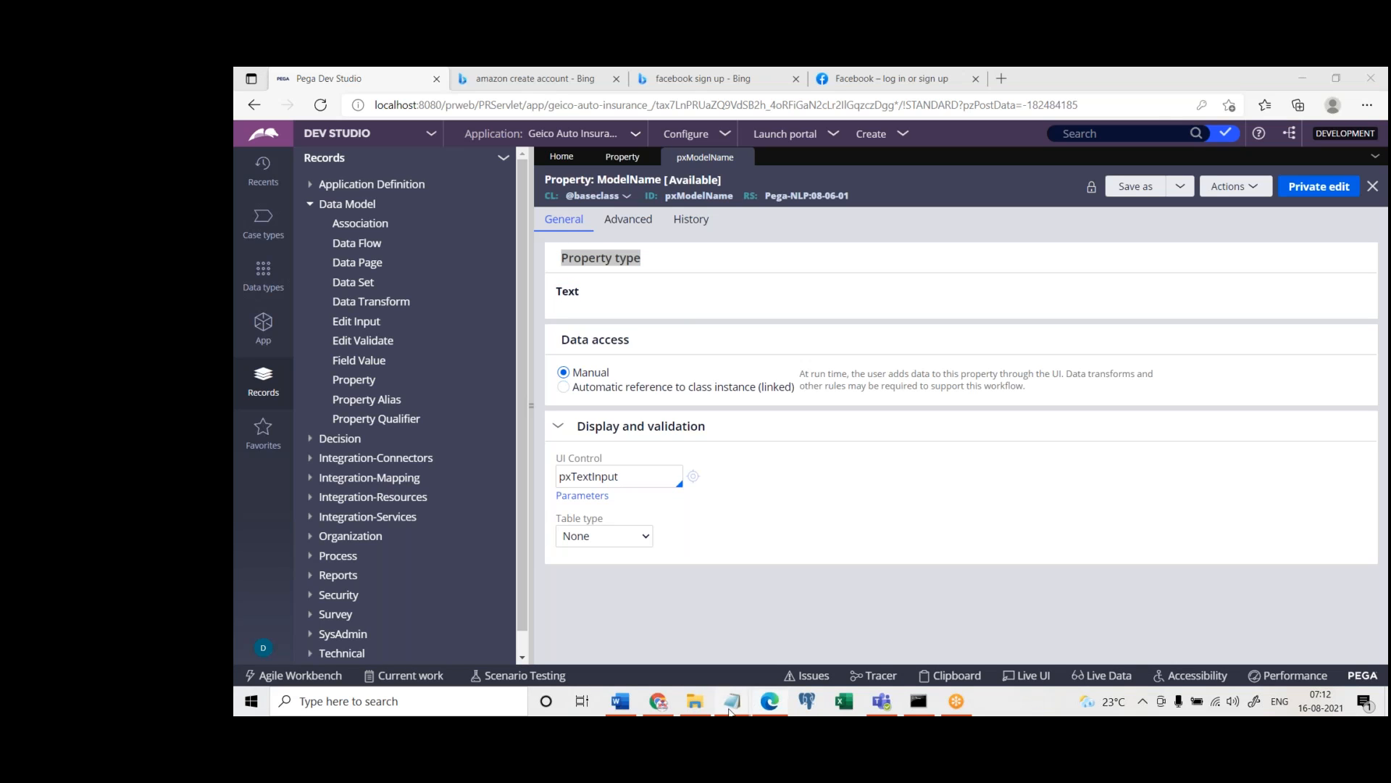
pyautogui.click(797, 644)
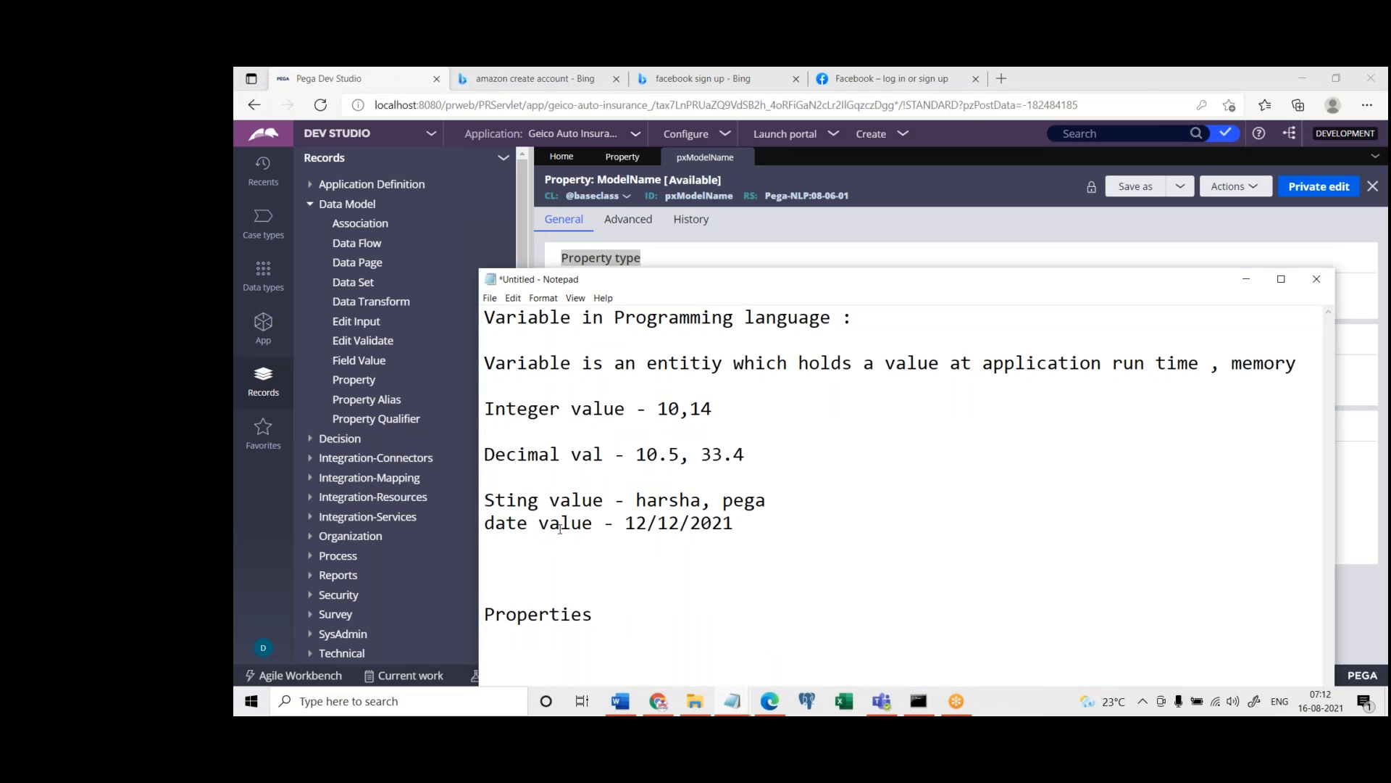
pyautogui.moveTo(600, 615); pyautogui.dragTo(480, 618)
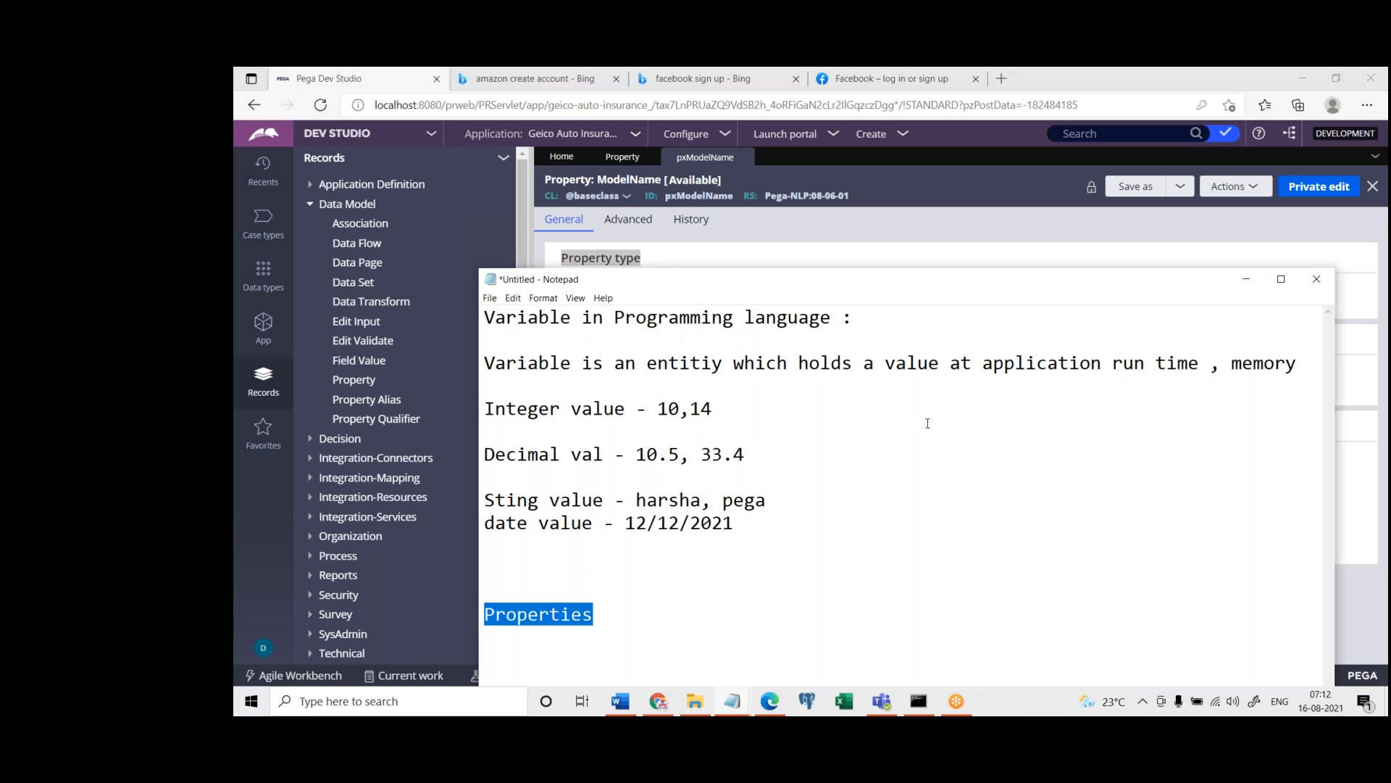
pyautogui.moveTo(736, 525); pyautogui.dragTo(454, 400)
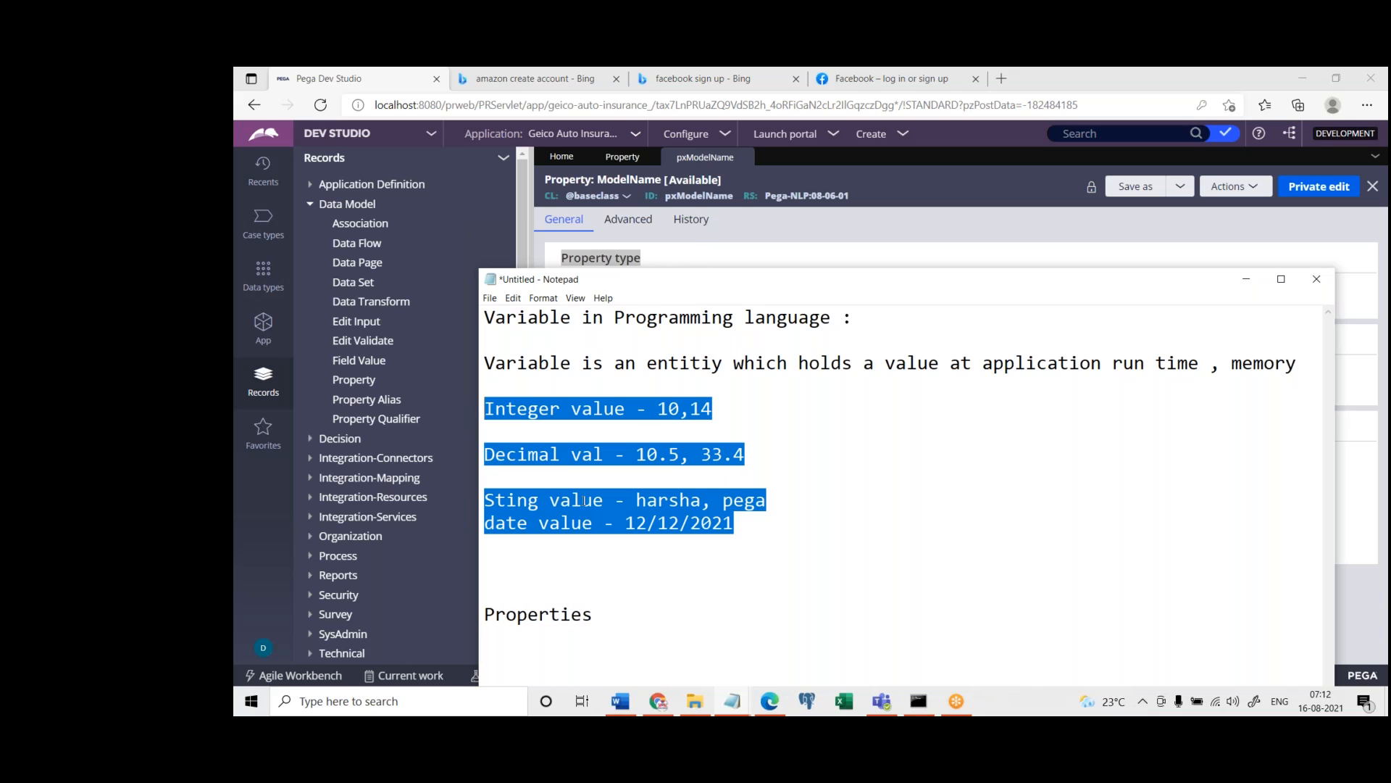
pyautogui.click(708, 251)
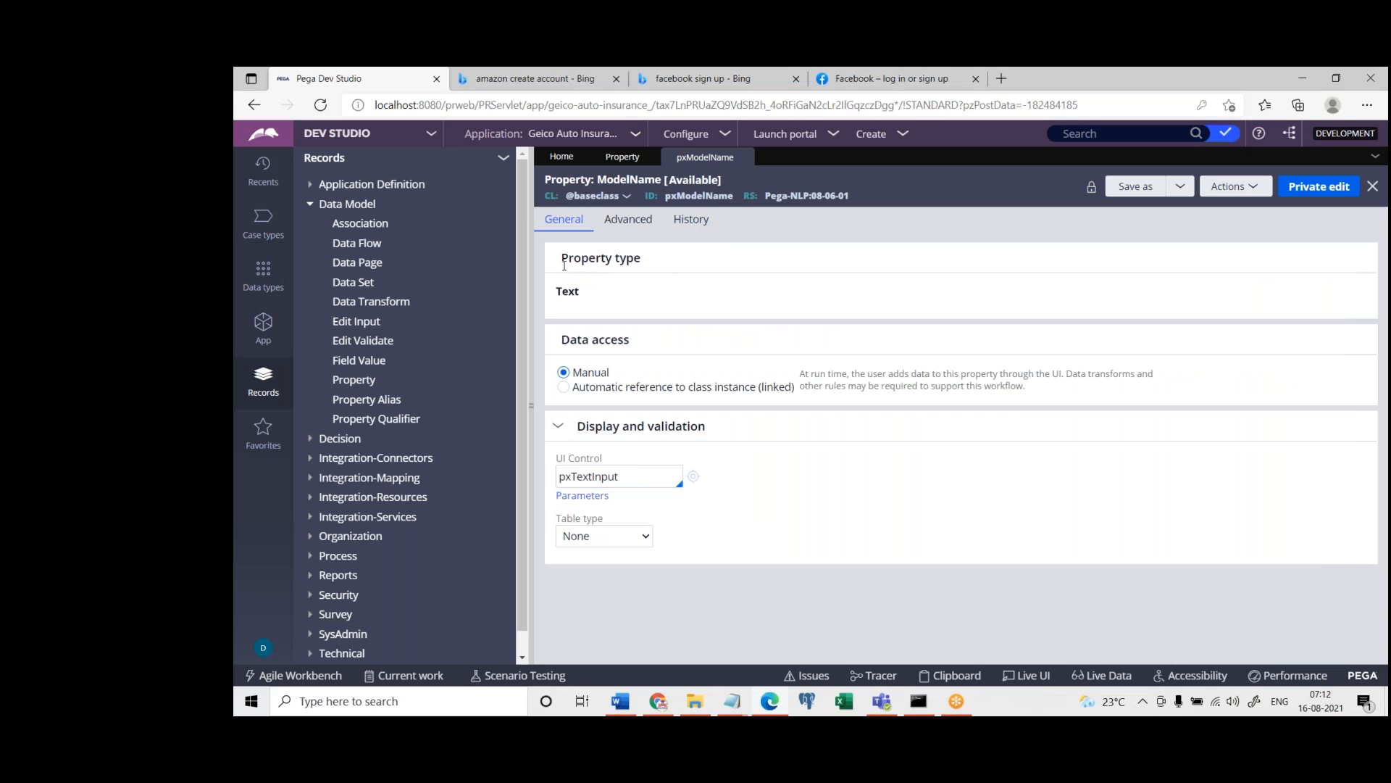
pyautogui.moveTo(561, 258); pyautogui.dragTo(661, 269)
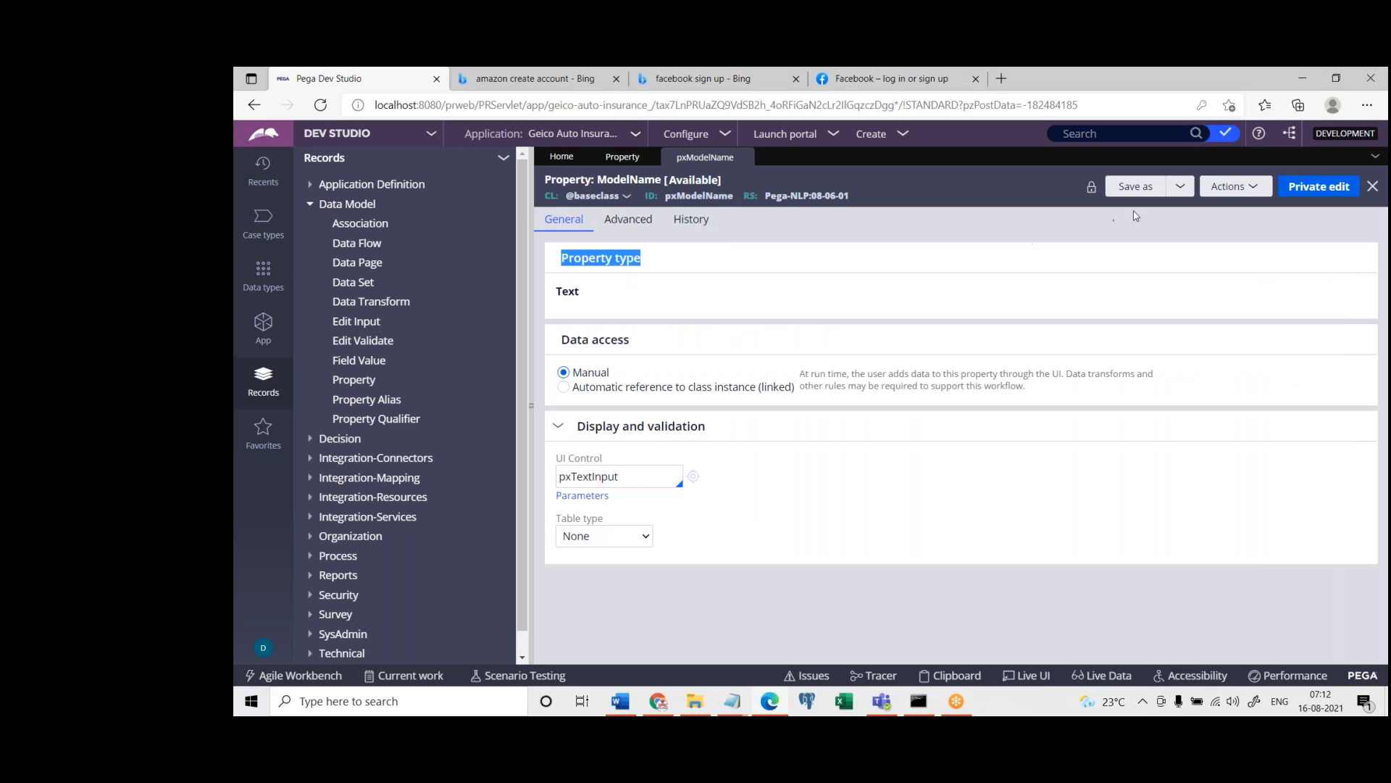
# Start a new property record labelled First Name from the pxModelName property and open its rule form
pyautogui.click(1235, 187)
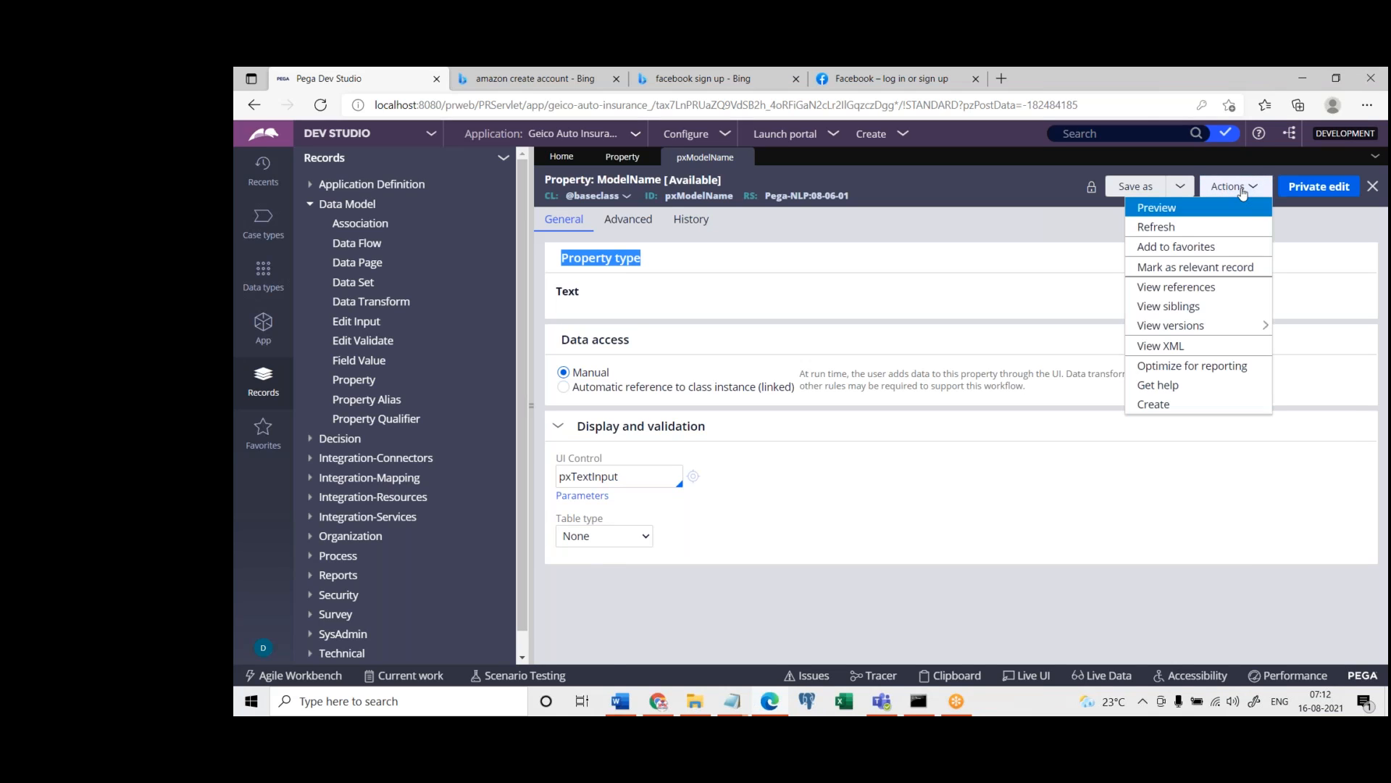
pyautogui.click(1189, 406)
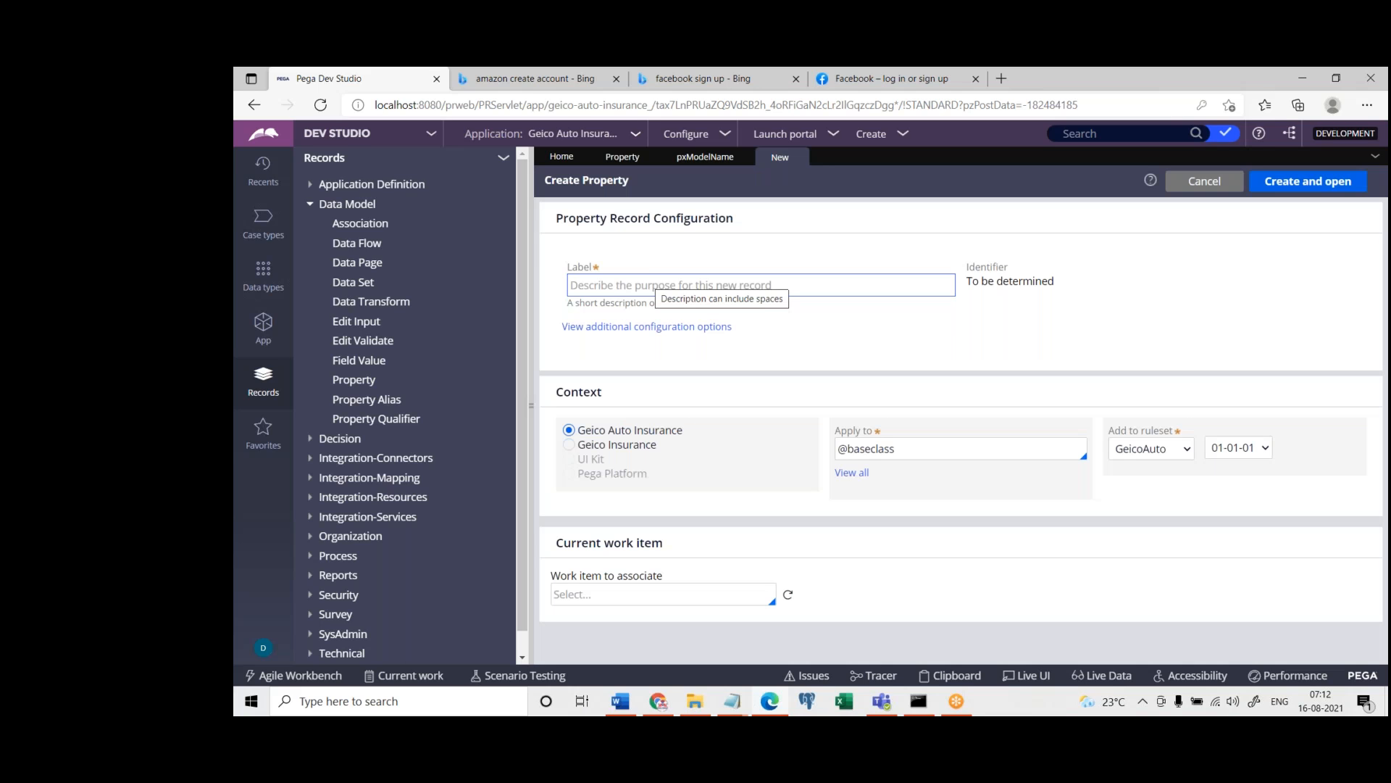
pyautogui.click(643, 281)
pyautogui.write('First Name')
pyautogui.press('Tab')
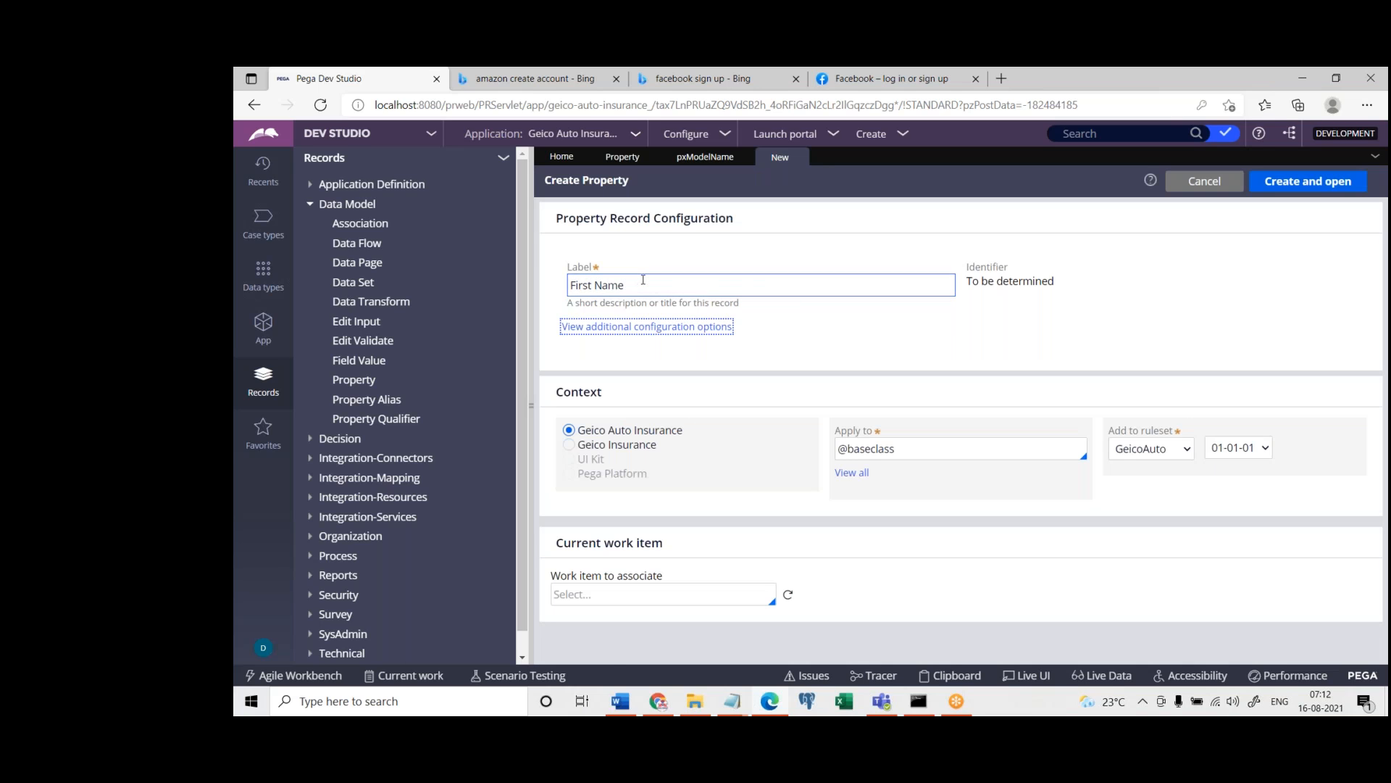
pyautogui.click(1322, 181)
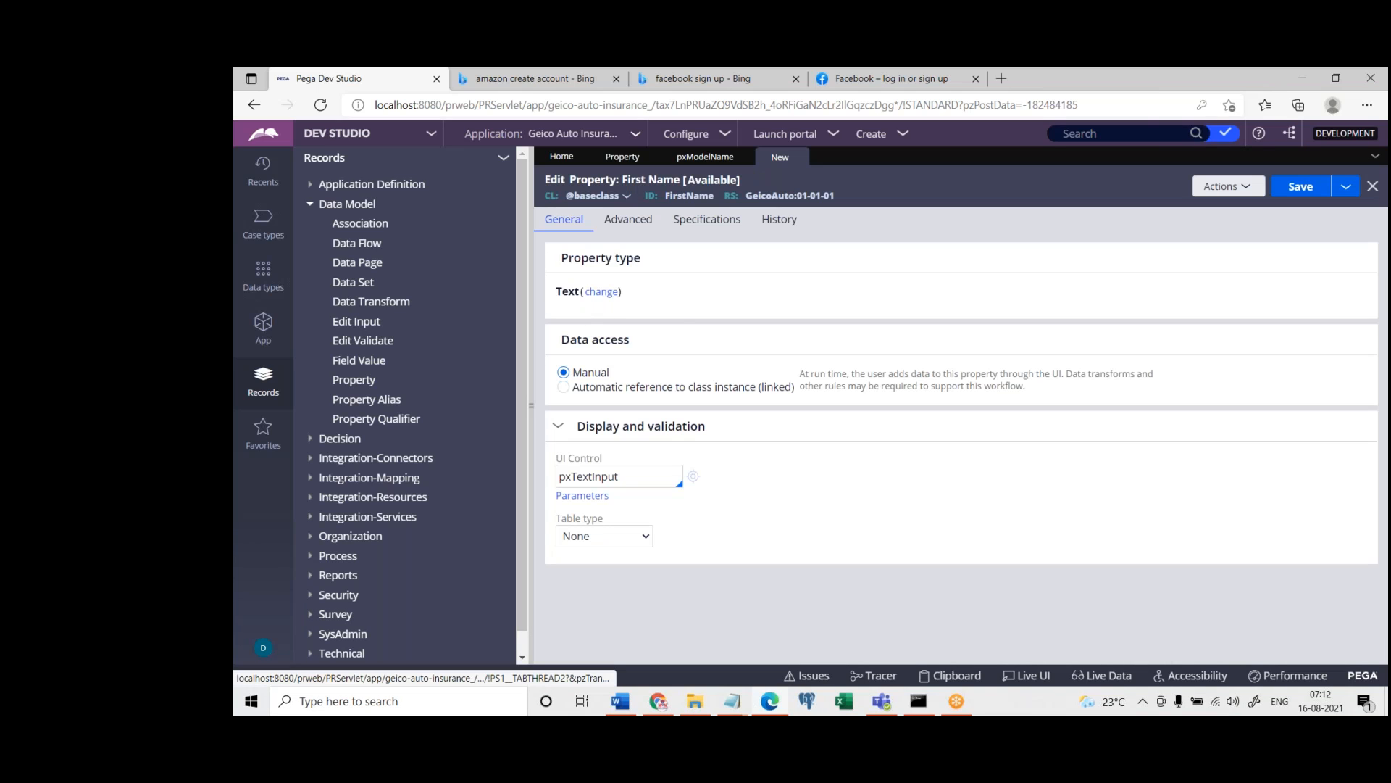
# Examine the single value, page and advanced types available for the First Name property
pyautogui.moveTo(560, 259); pyautogui.dragTo(642, 261)
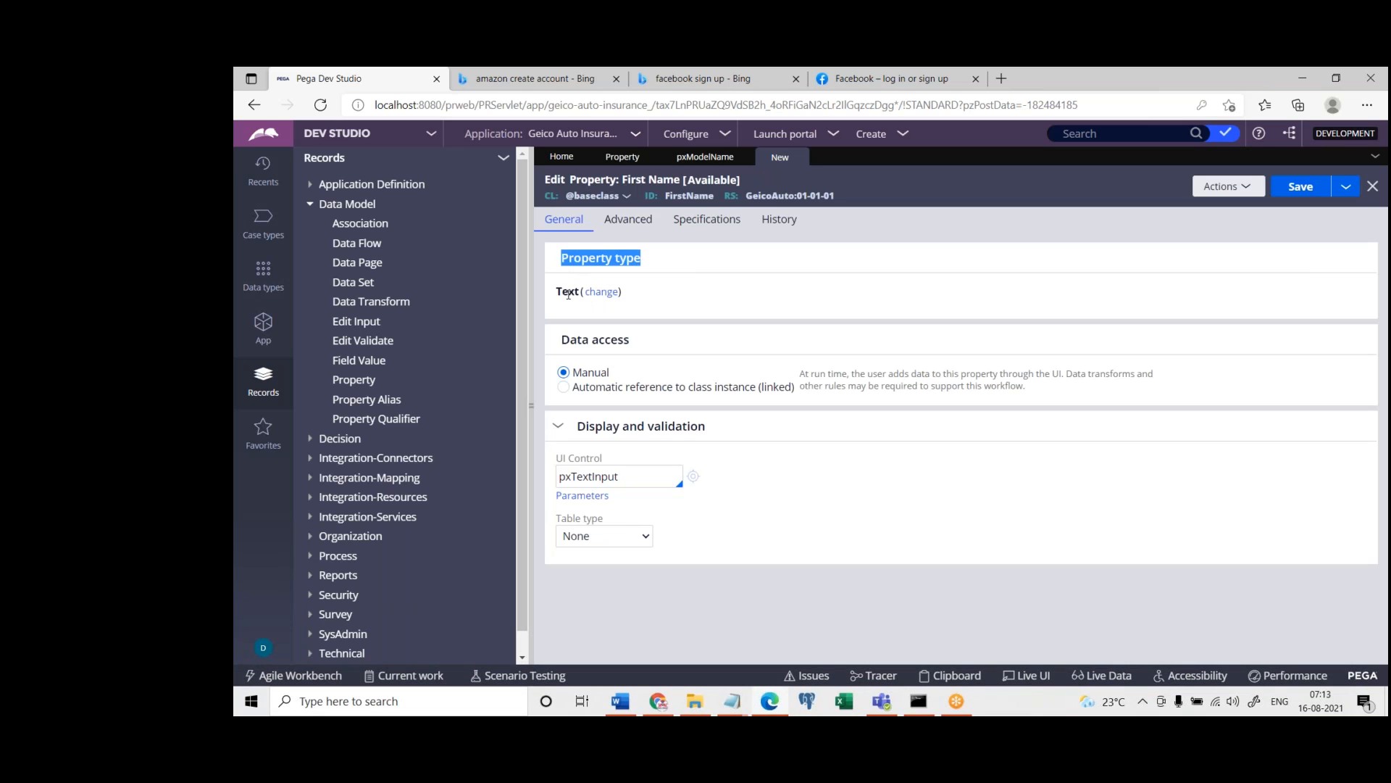
pyautogui.click(600, 296)
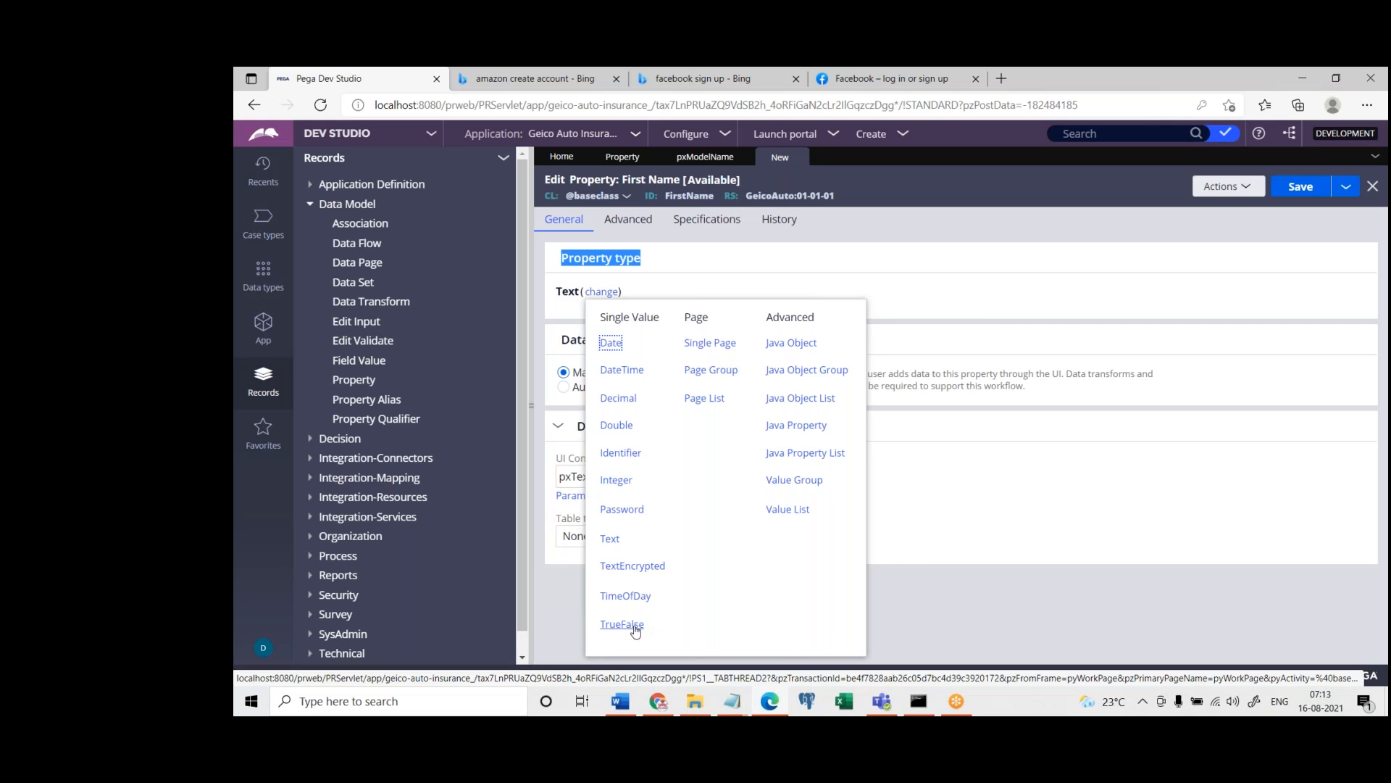
pyautogui.click(971, 544)
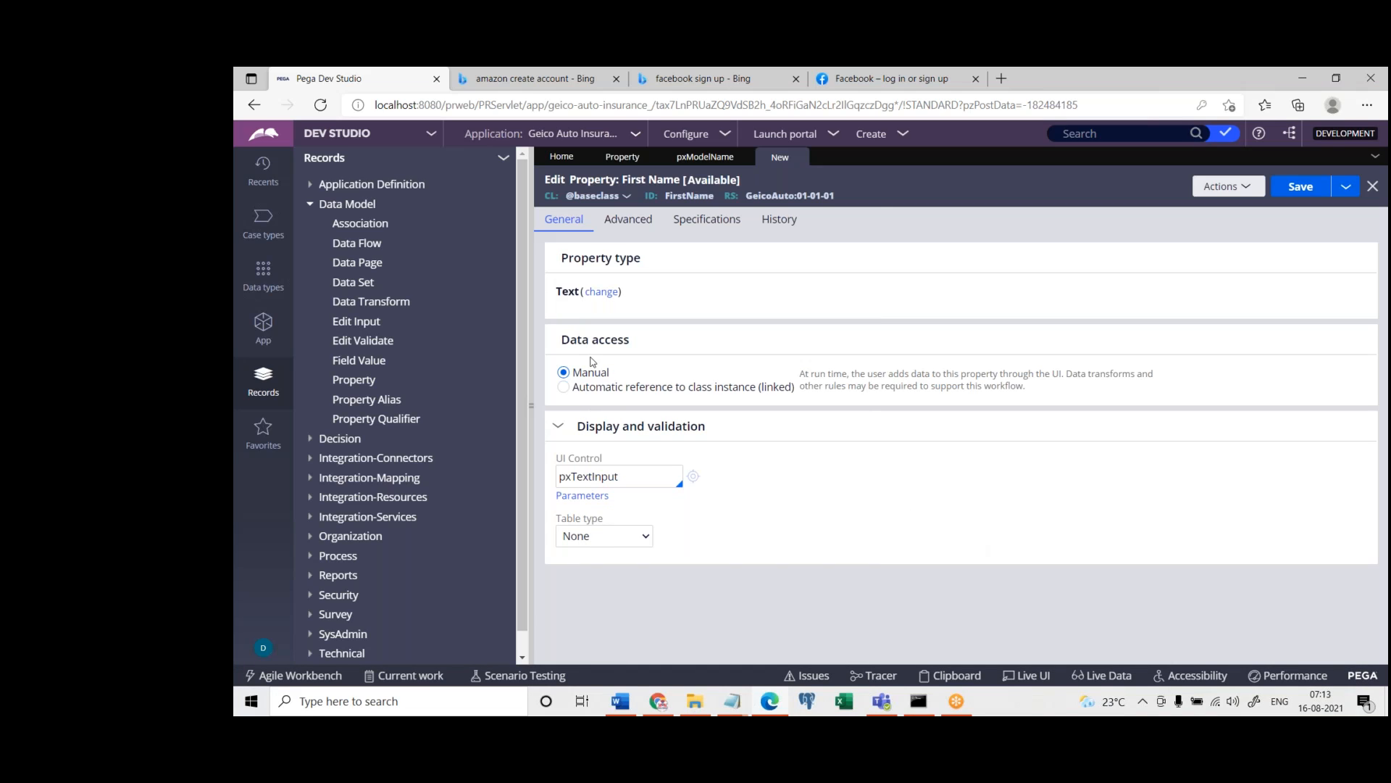
# Browse the UI controls available for the First Name property, keeping pxTextInput
pyautogui.click(655, 478)
pyautogui.hotkey('ctrl', 'a')
pyautogui.press('Down')
pyautogui.press('Down')
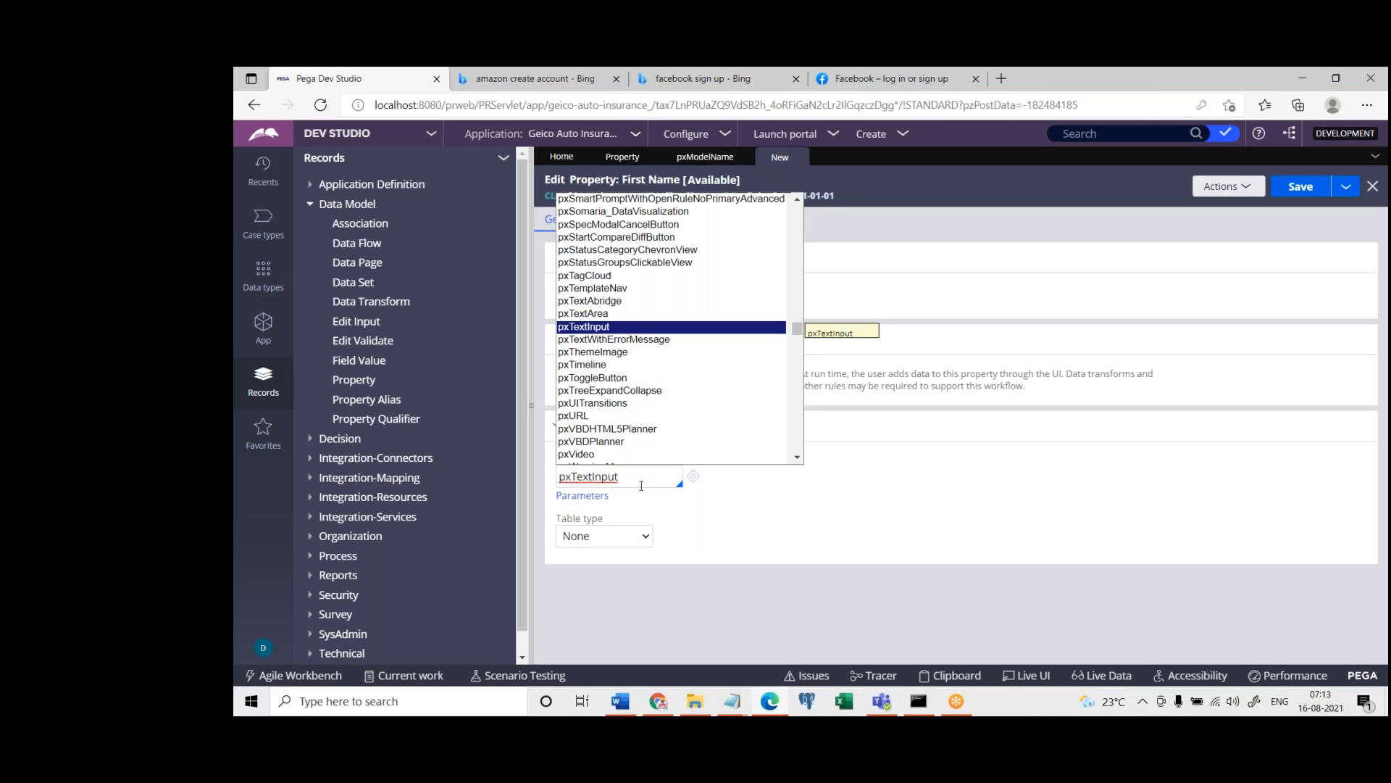
pyautogui.click(747, 572)
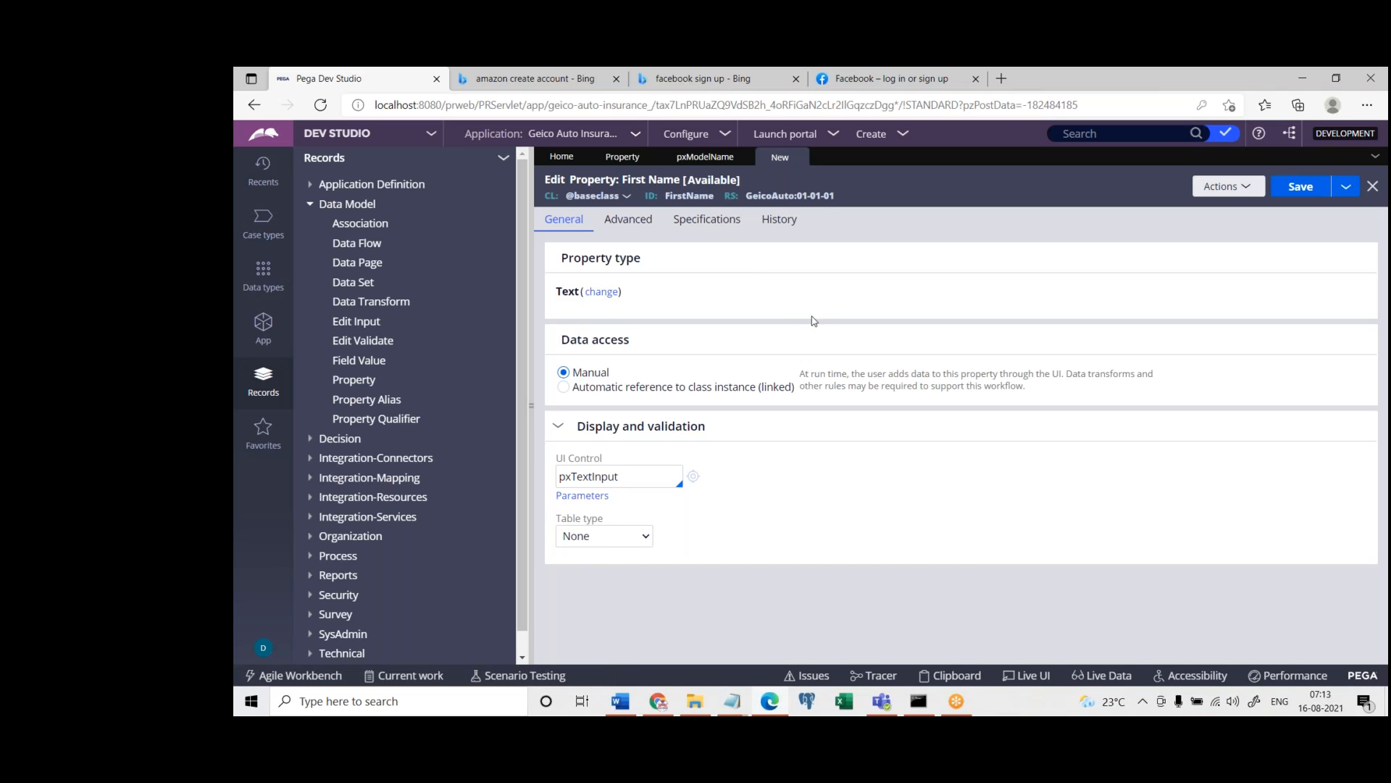
# Close the First Name property without saving it and log off from Dev Studio
pyautogui.click(263, 338)
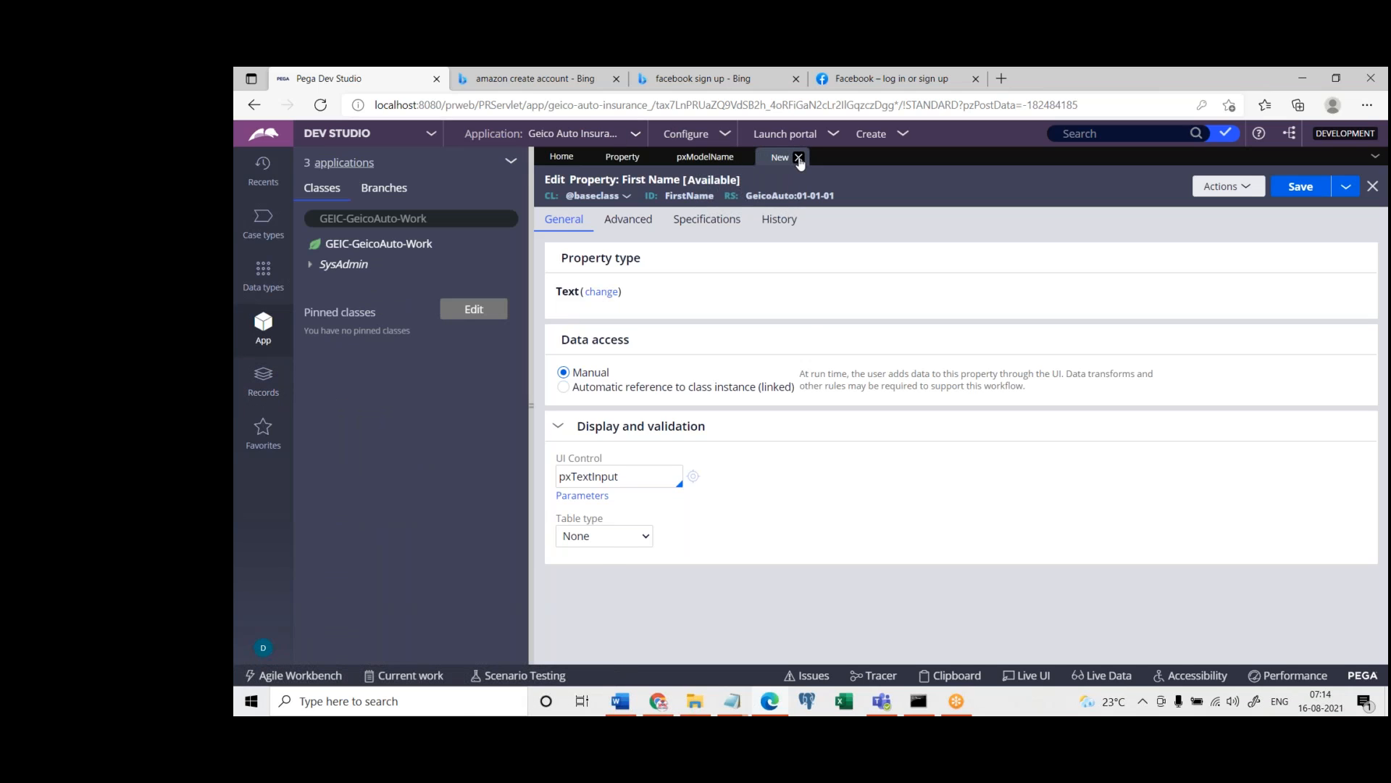
pyautogui.click(798, 157)
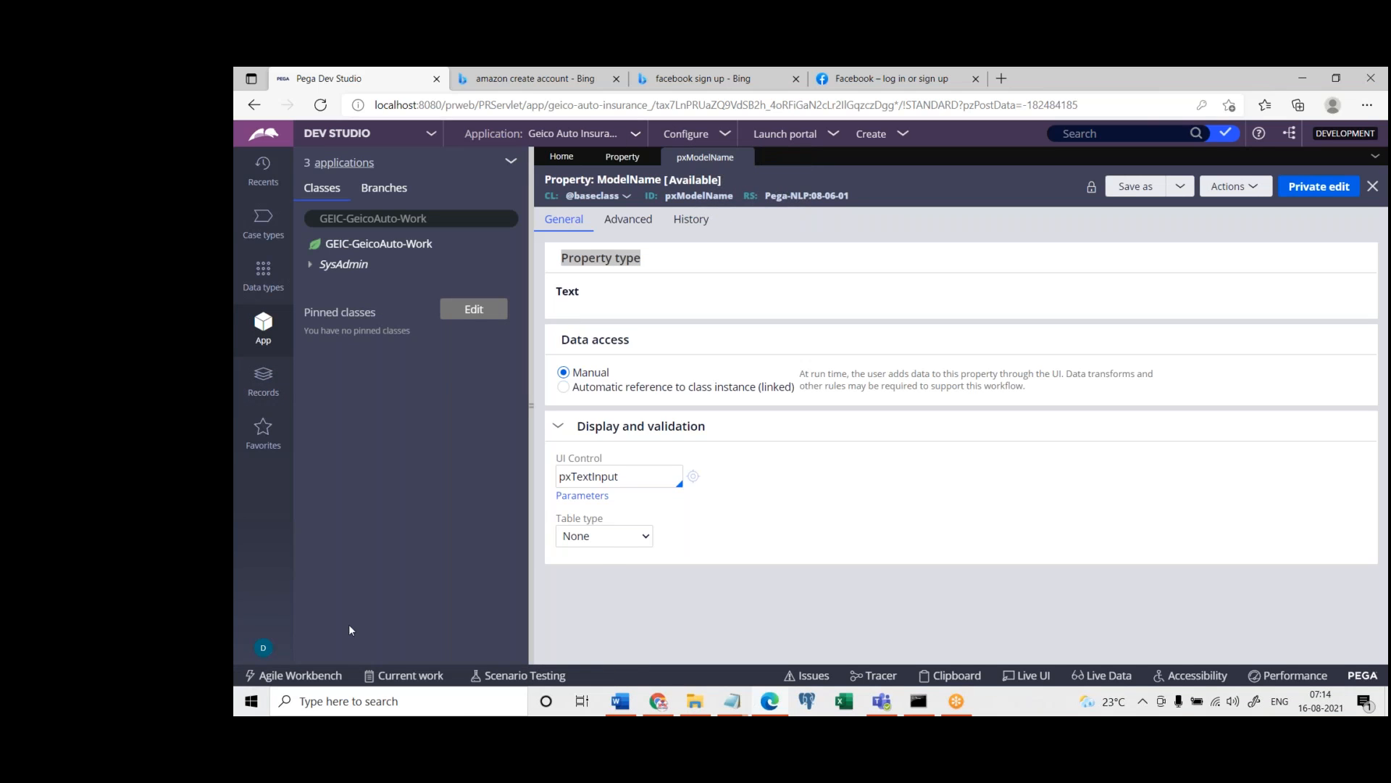
pyautogui.click(263, 646)
pyautogui.click(270, 628)
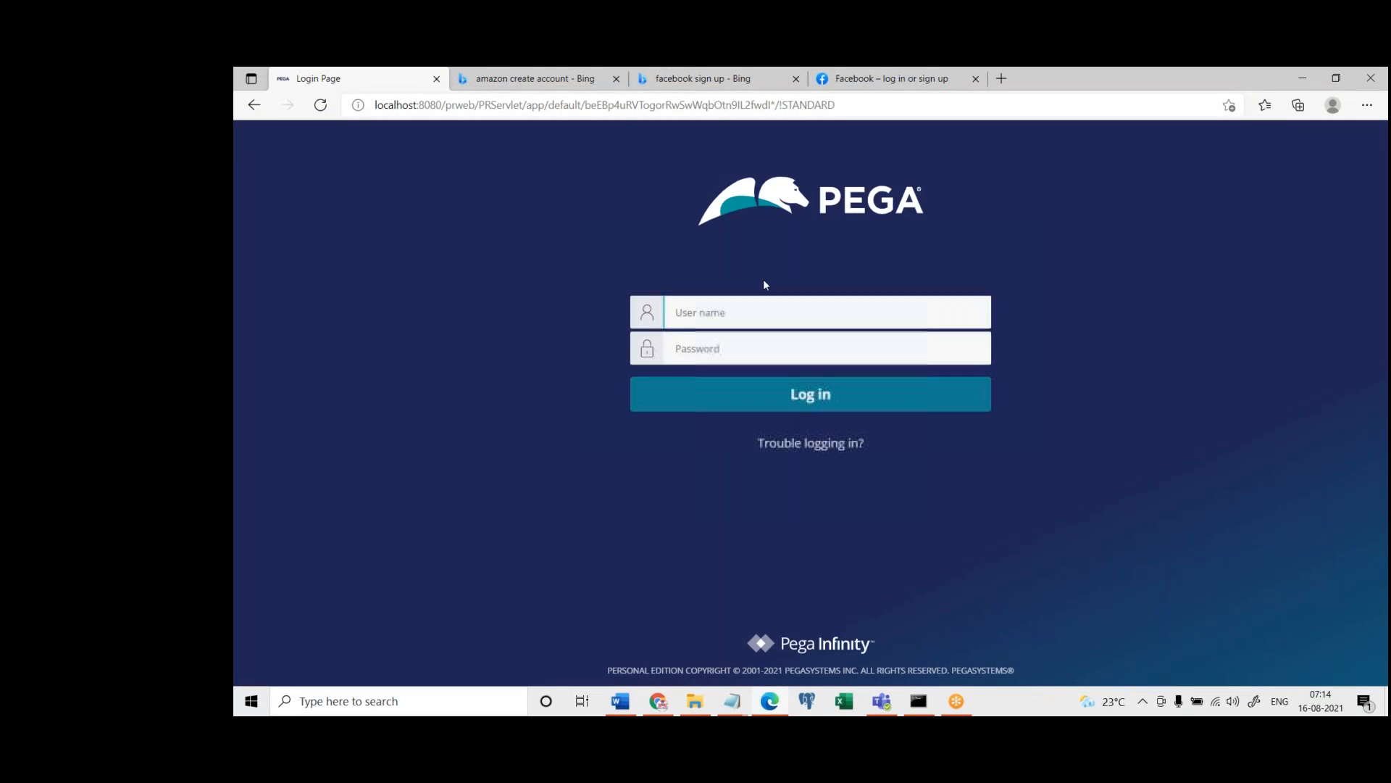
# Log in with the Geico developer operator's saved user name and the account password, and switch from Admin Studio to Dev Studio
pyautogui.click(775, 315)
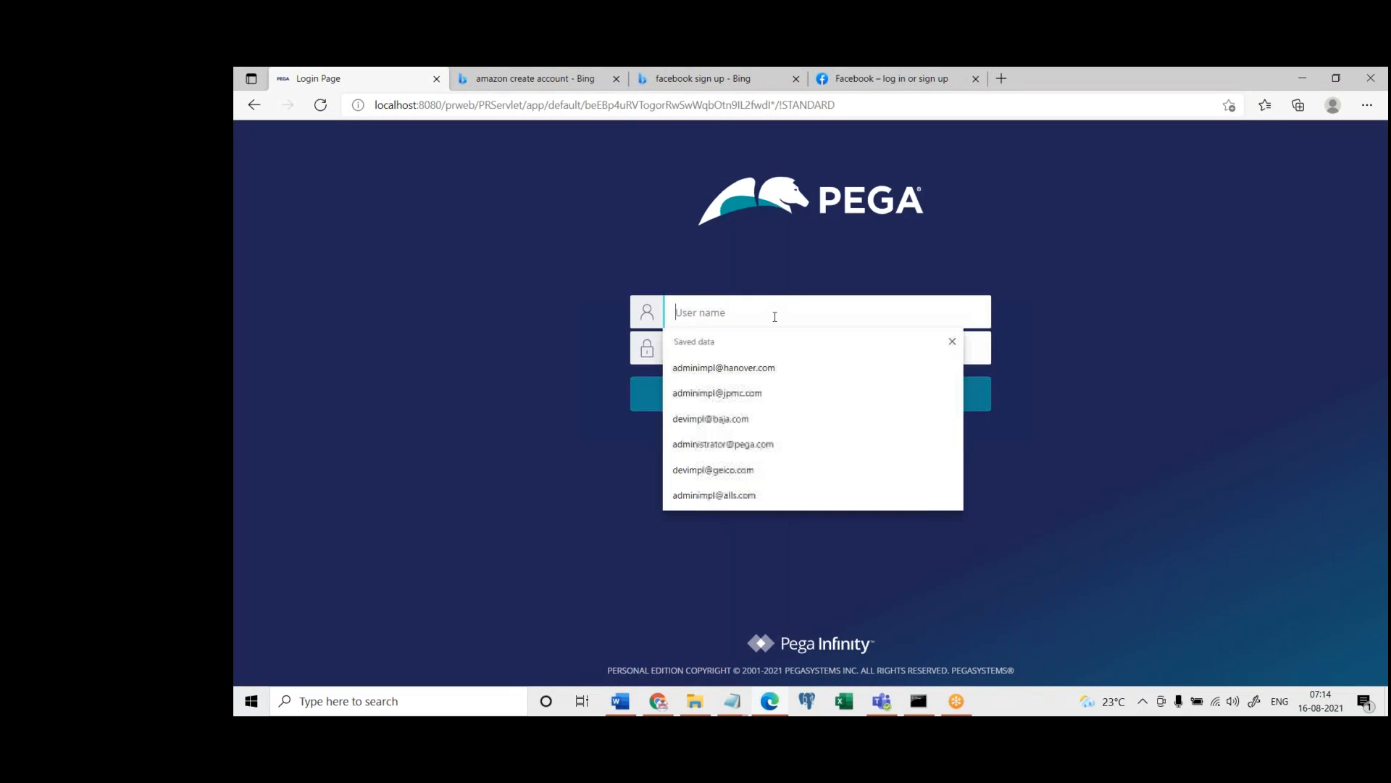
pyautogui.click(748, 371)
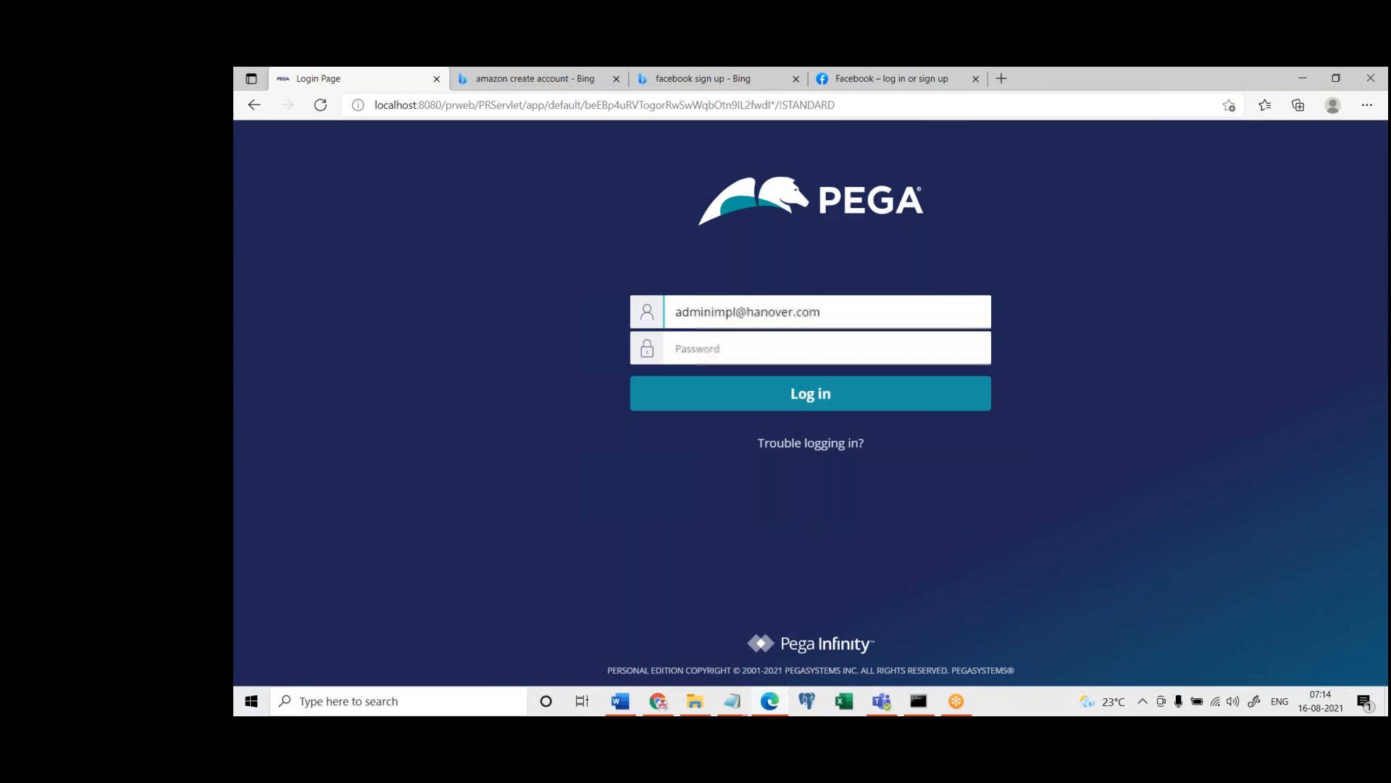
pyautogui.click(848, 311)
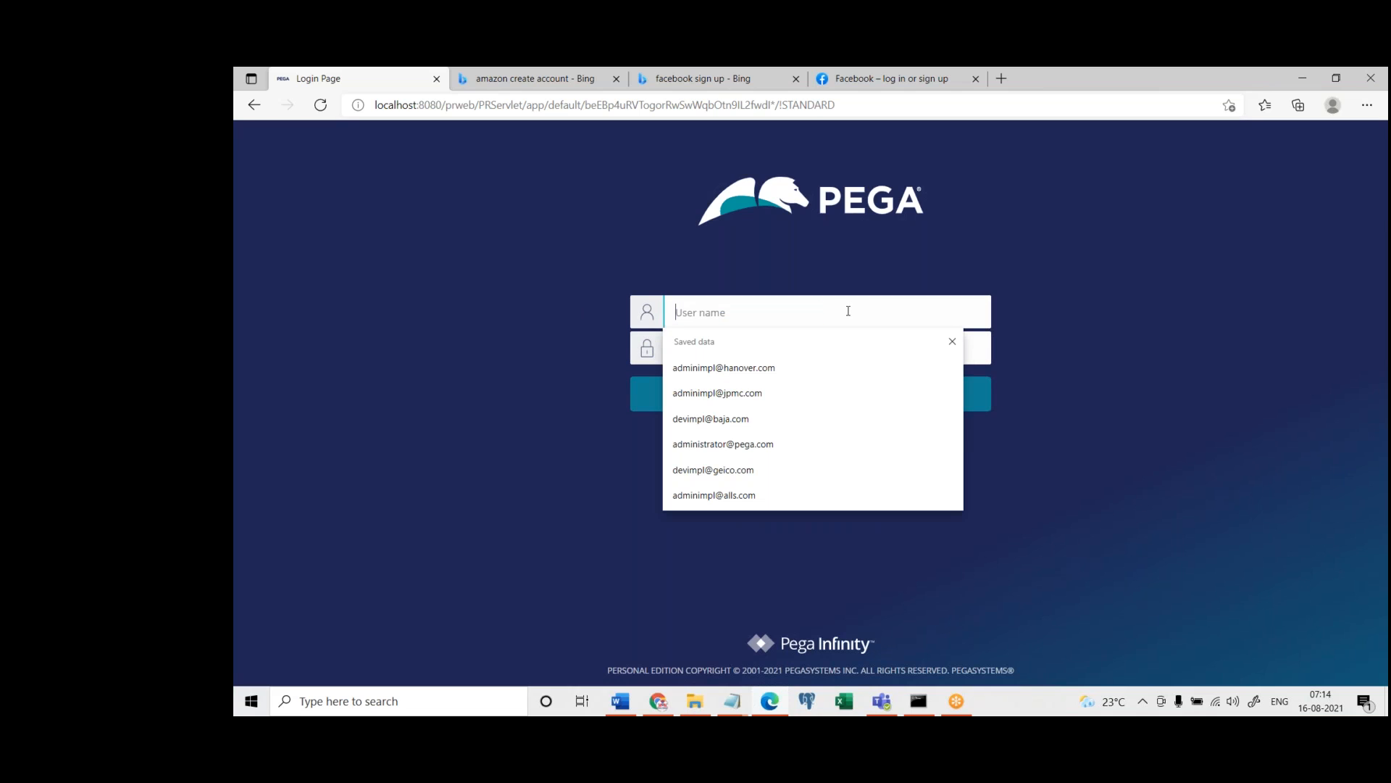
pyautogui.click(734, 469)
pyautogui.click(733, 348)
pyautogui.write('••••')
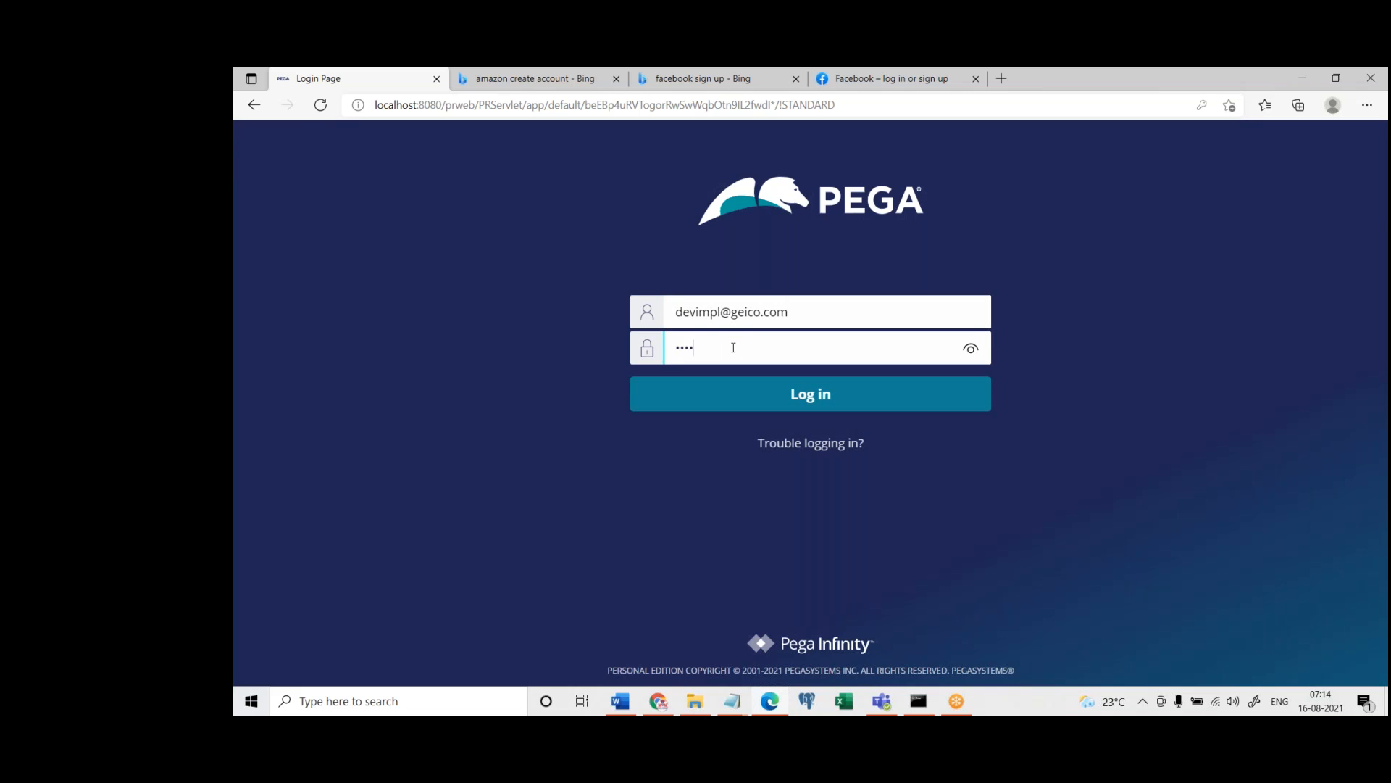
pyautogui.press('Return')
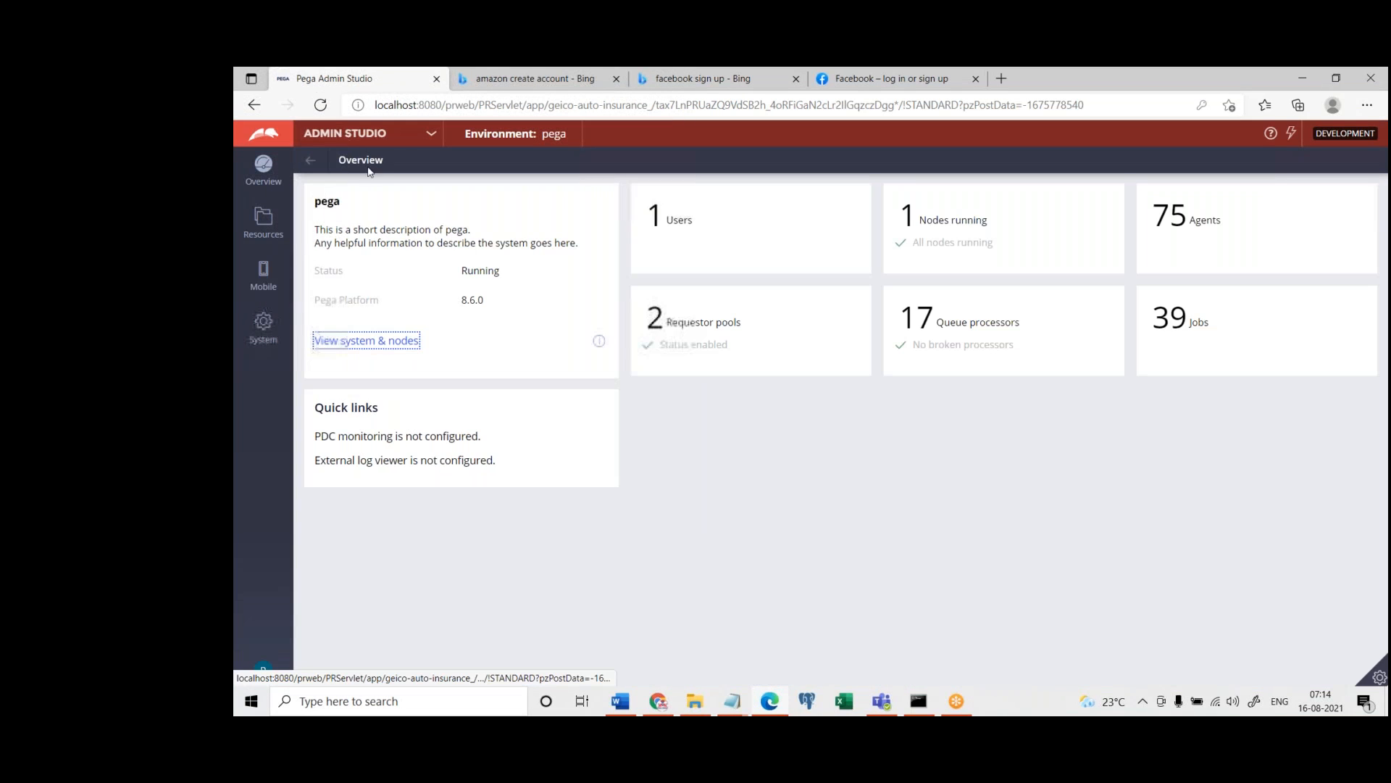
pyautogui.click(362, 132)
pyautogui.click(358, 185)
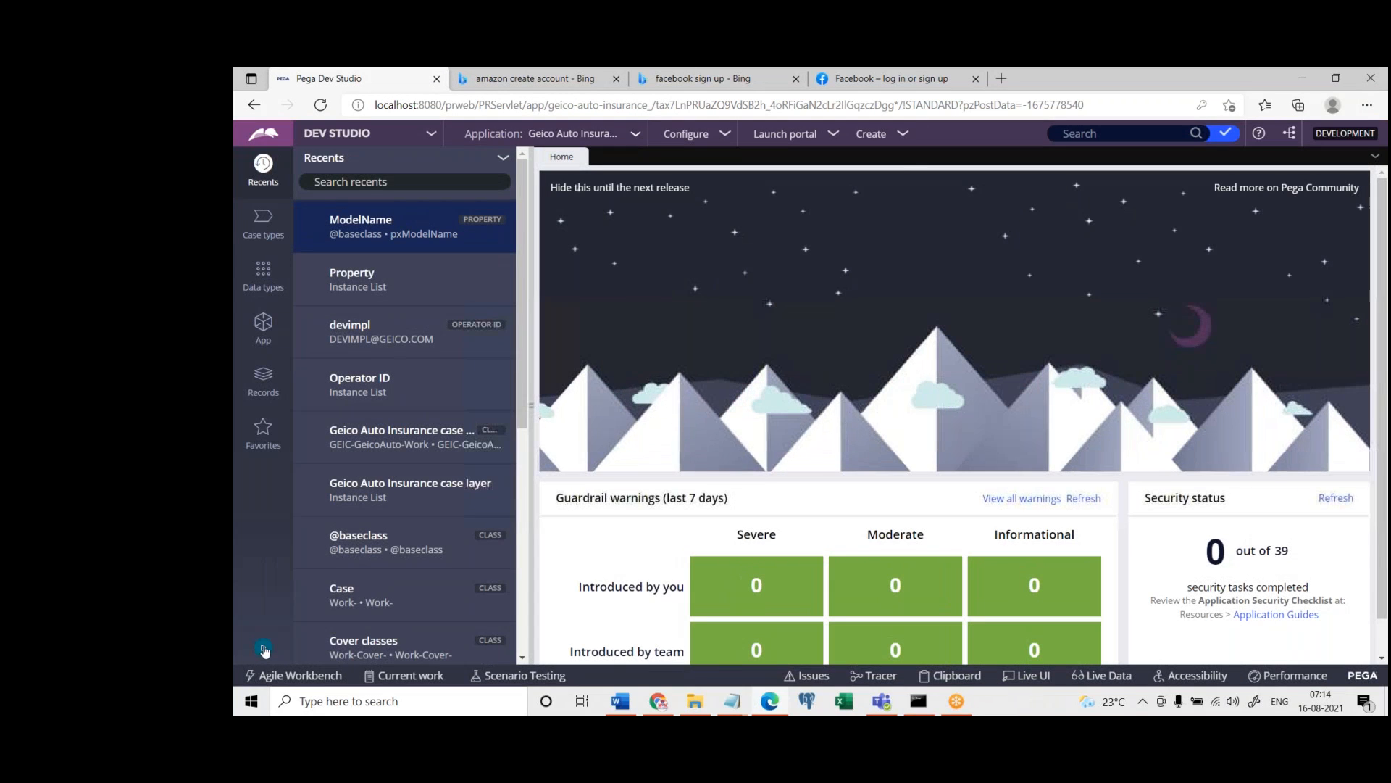
# Open the logged-in operator's record, inspect its First name field with Live UI, and open the section that contains it
pyautogui.click(264, 648)
pyautogui.click(284, 571)
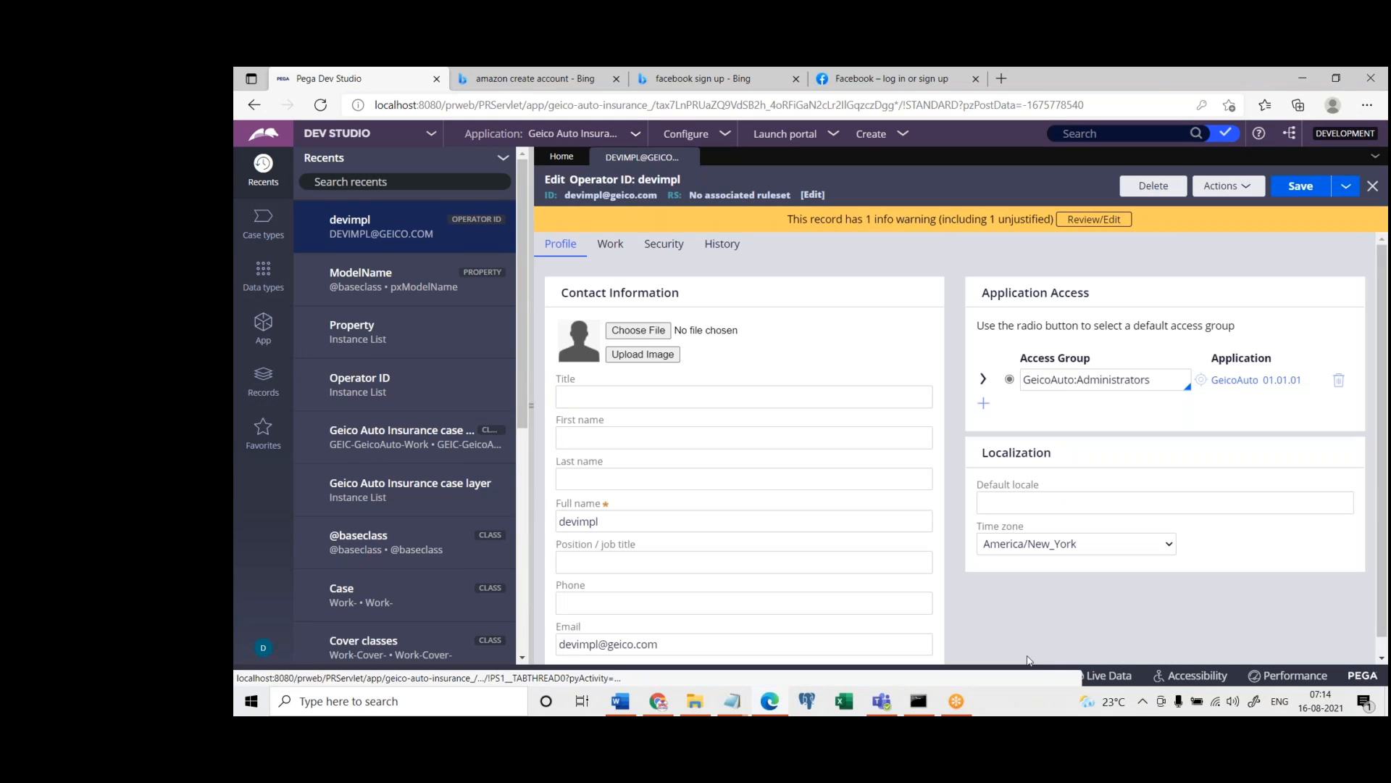
pyautogui.click(1032, 677)
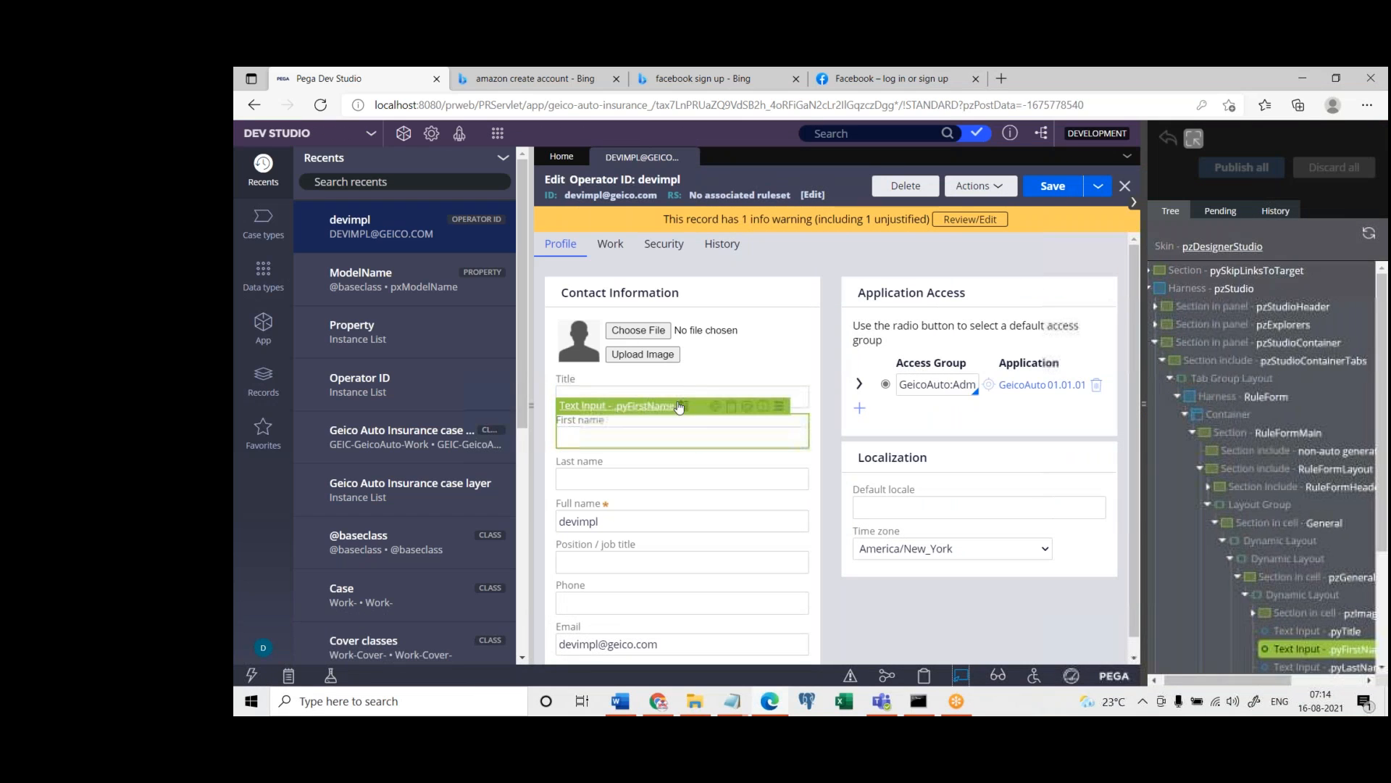
pyautogui.click(680, 408)
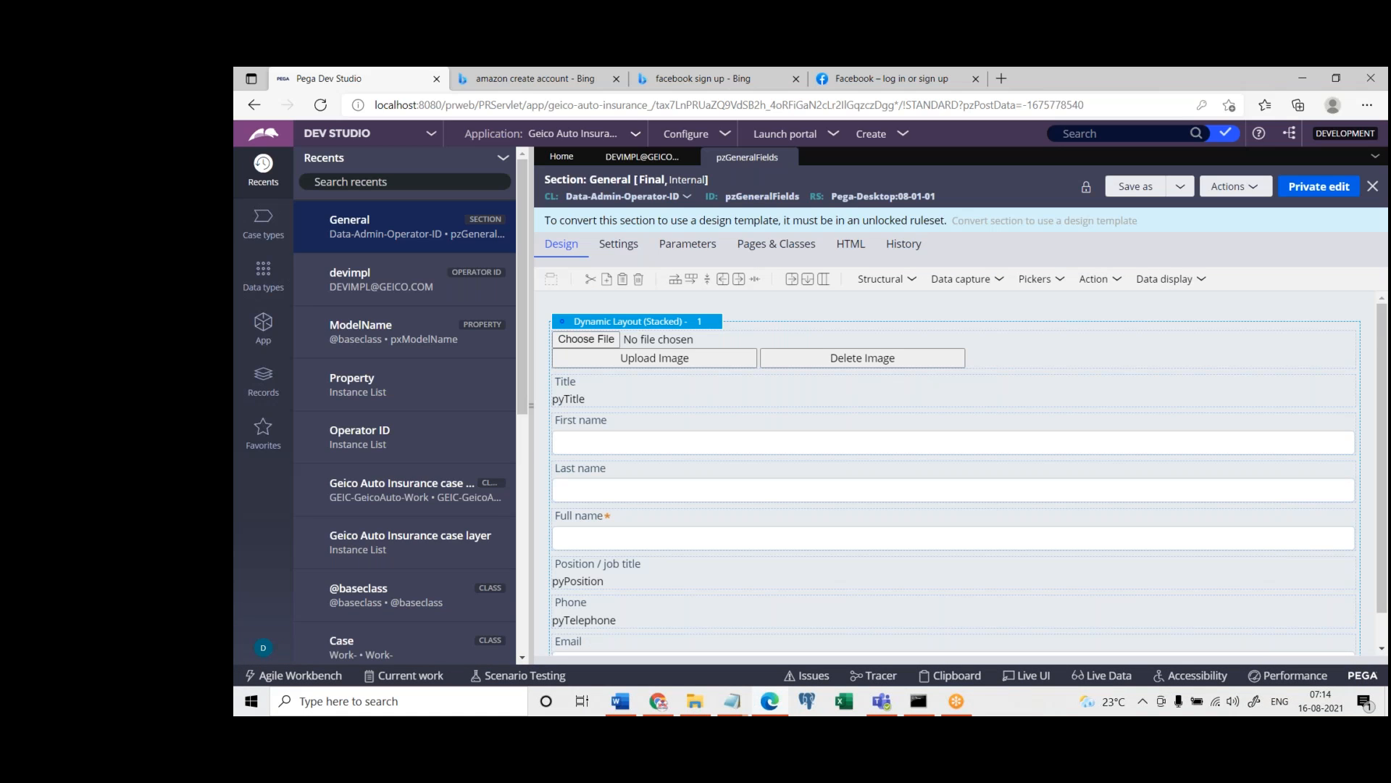
# Switch to Notepad, replace all notes with "UI - How to create a form" and "Process or Flow", and minimize it
pyautogui.click(736, 704)
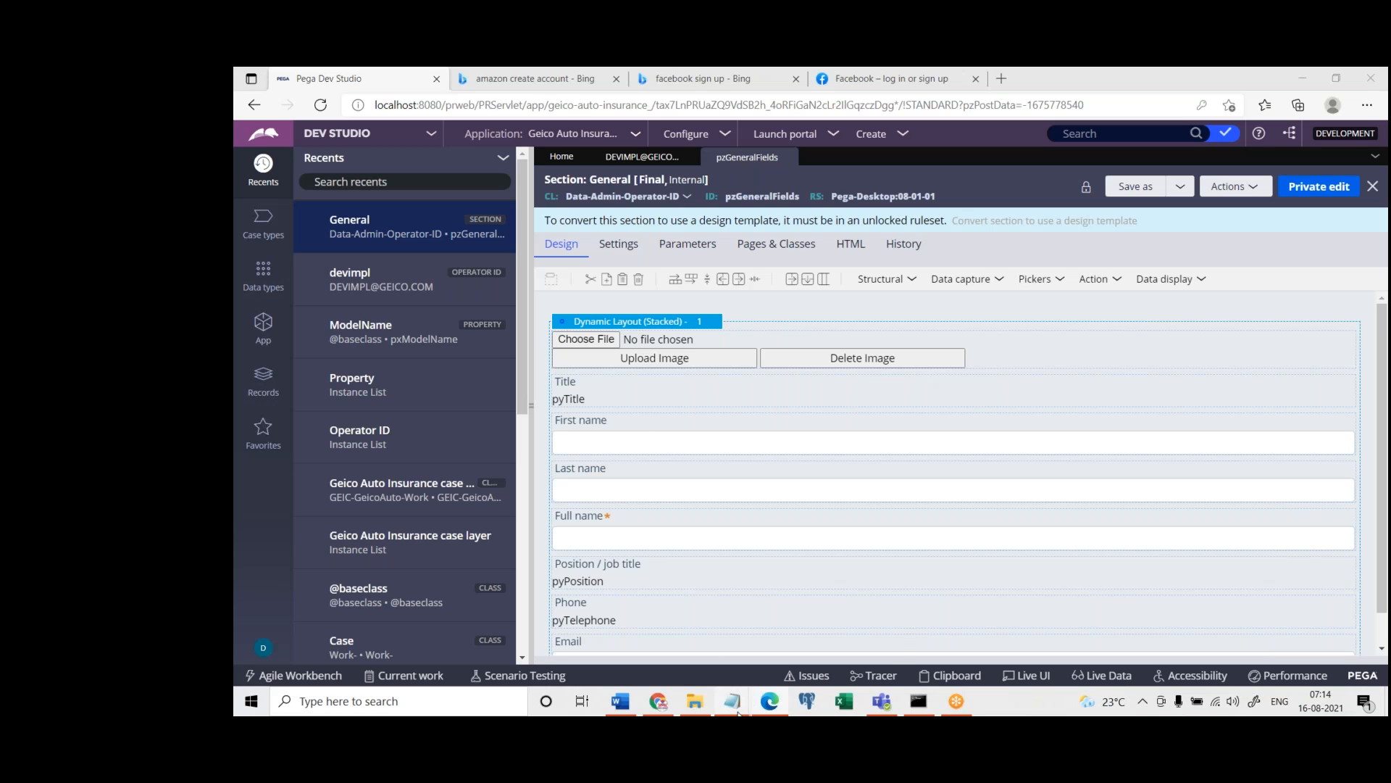
pyautogui.click(803, 647)
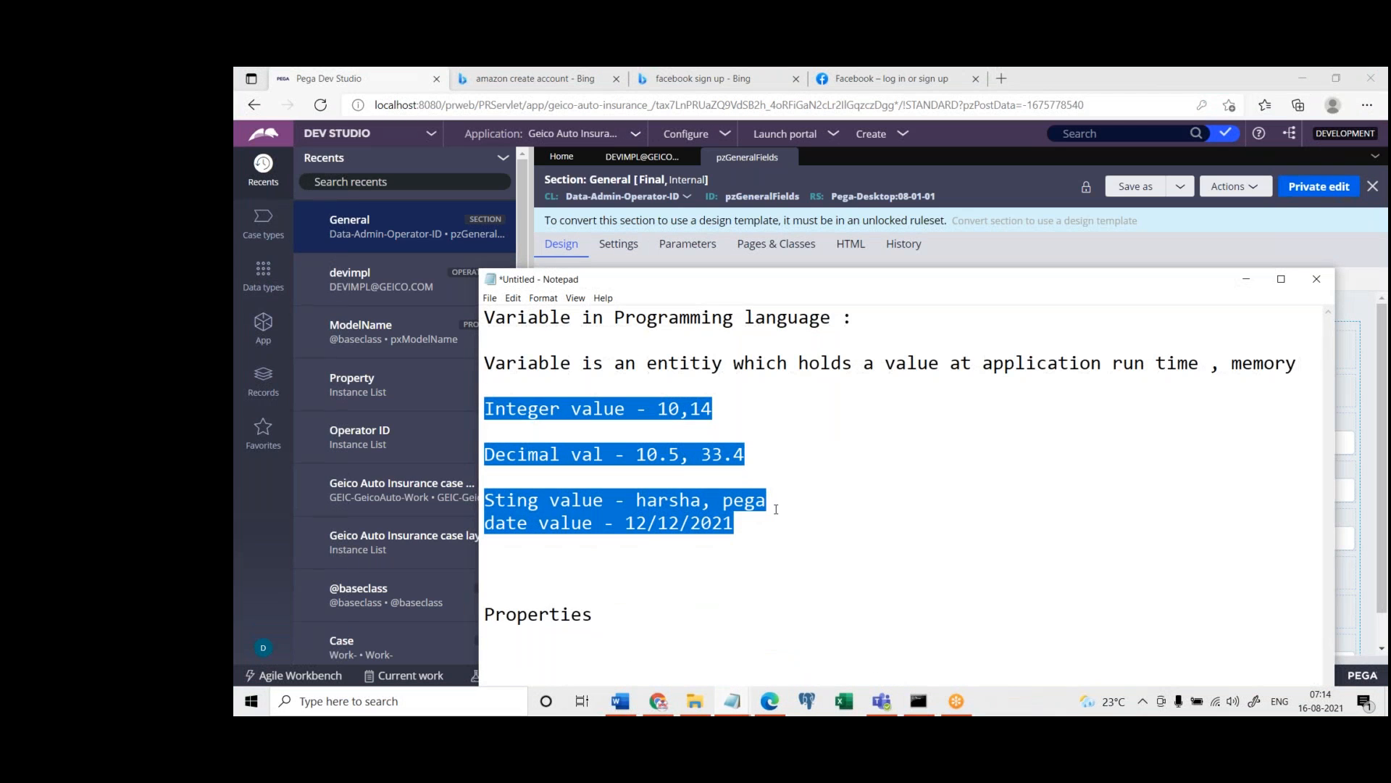
pyautogui.hotkey('ctrl', 'a')
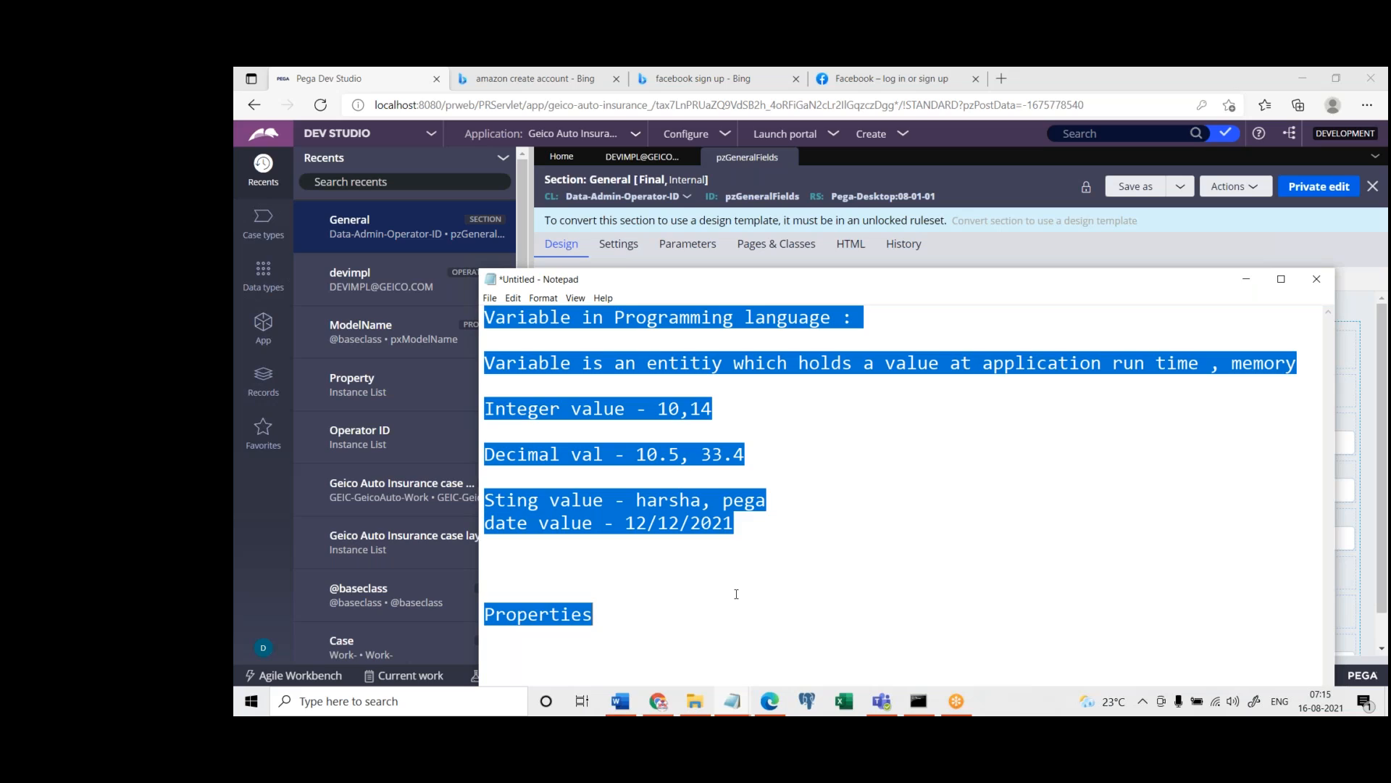
pyautogui.write('UI -')
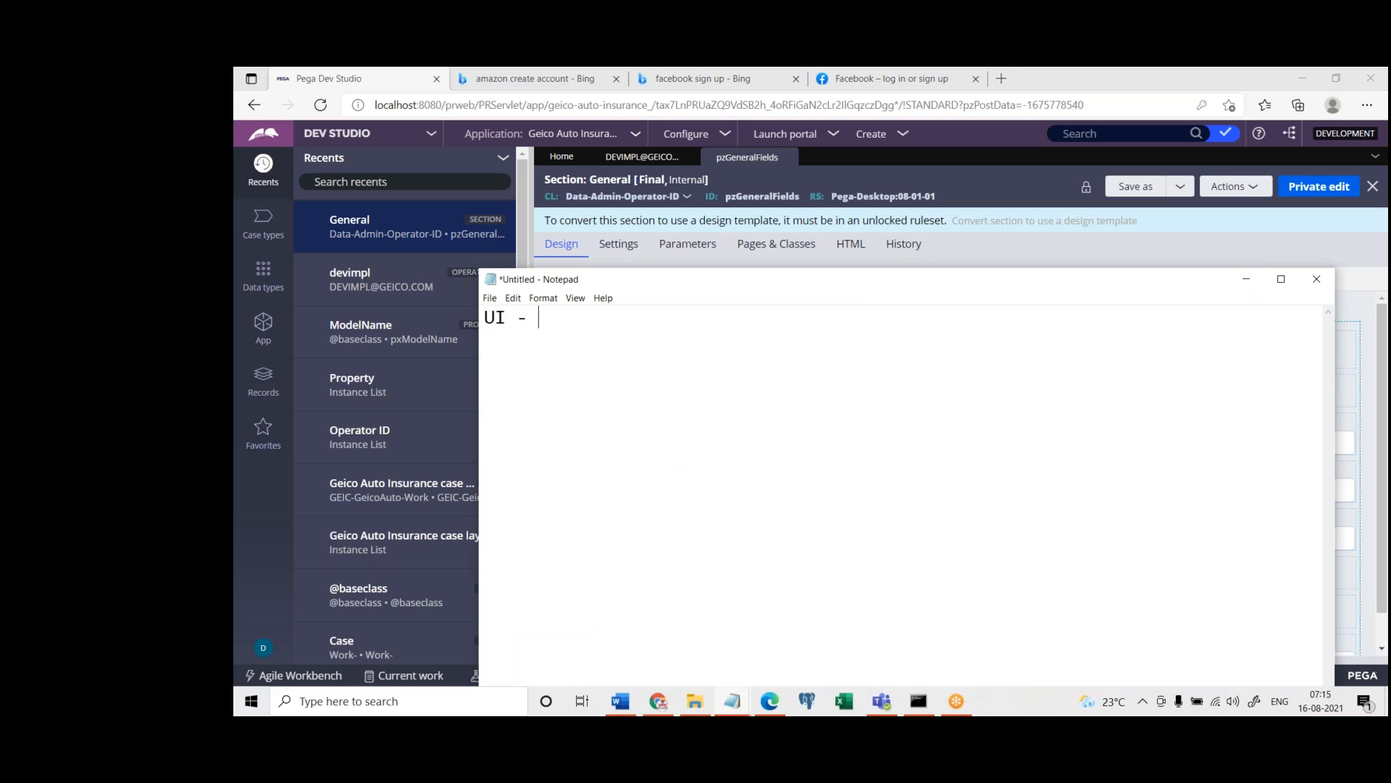
pyautogui.write(' Howtto create a')
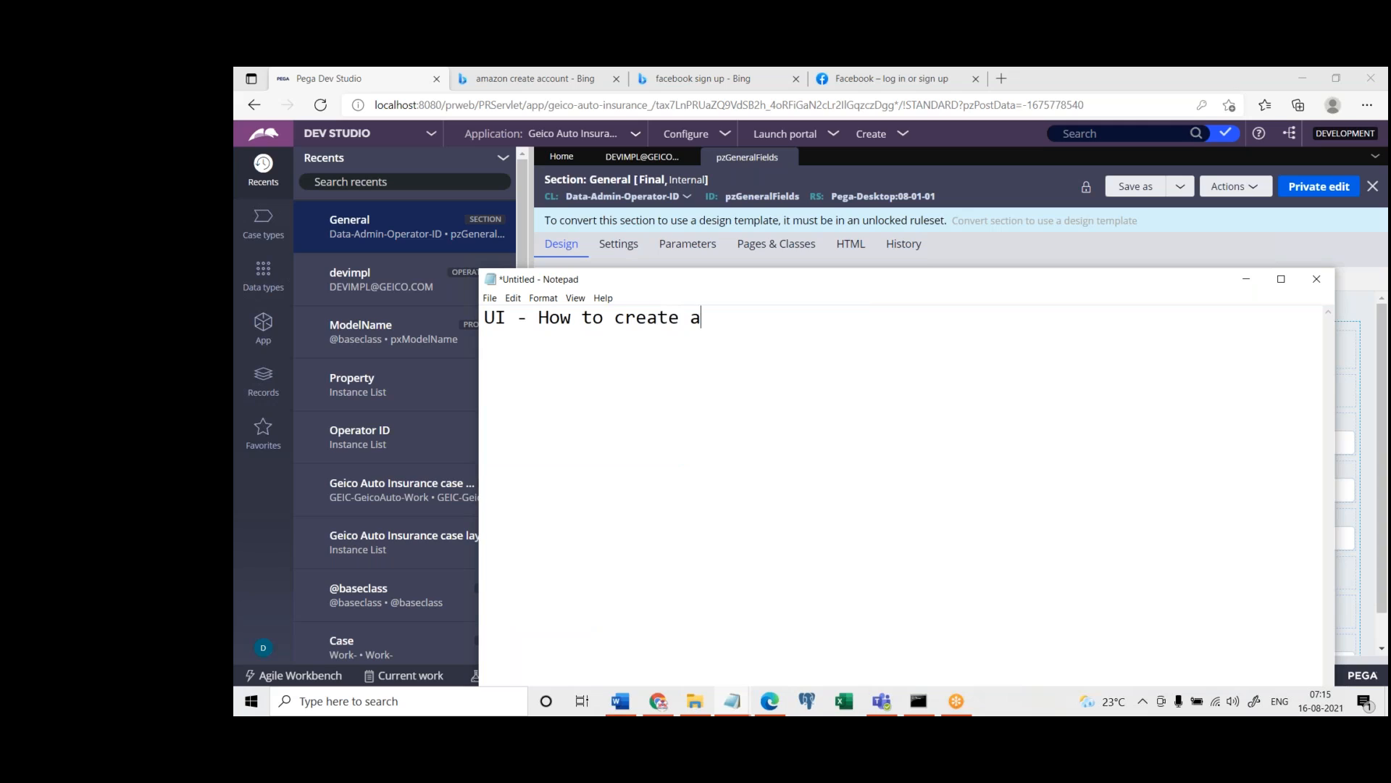
pyautogui.write(' form')
pyautogui.press('Return')
pyautogui.press('Return')
pyautogui.write('Process or Flow')
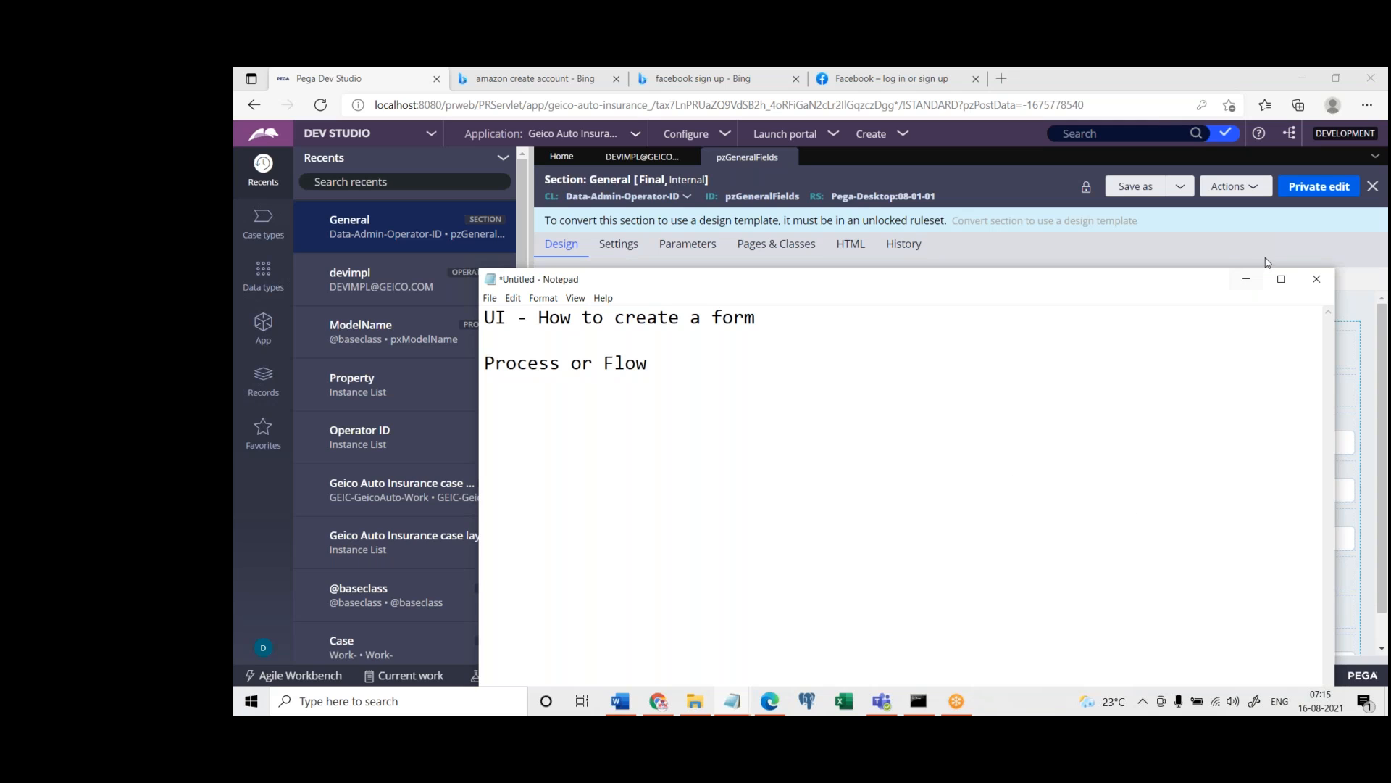
pyautogui.click(1246, 279)
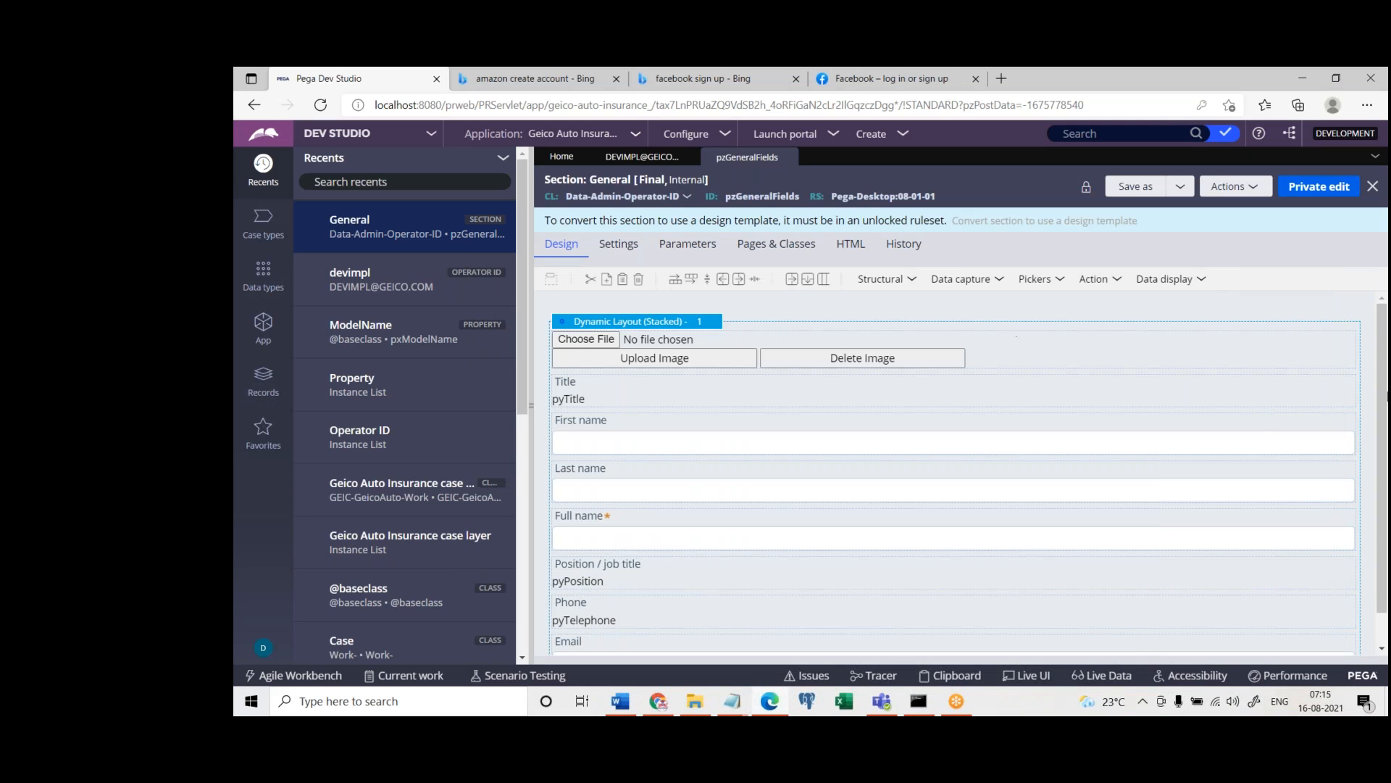
# Examine the fields of the General section and compare them with the contact form in the operator record
pyautogui.scroll(-1, 1386, 416)
pyautogui.scroll(-1, 1386, 416)
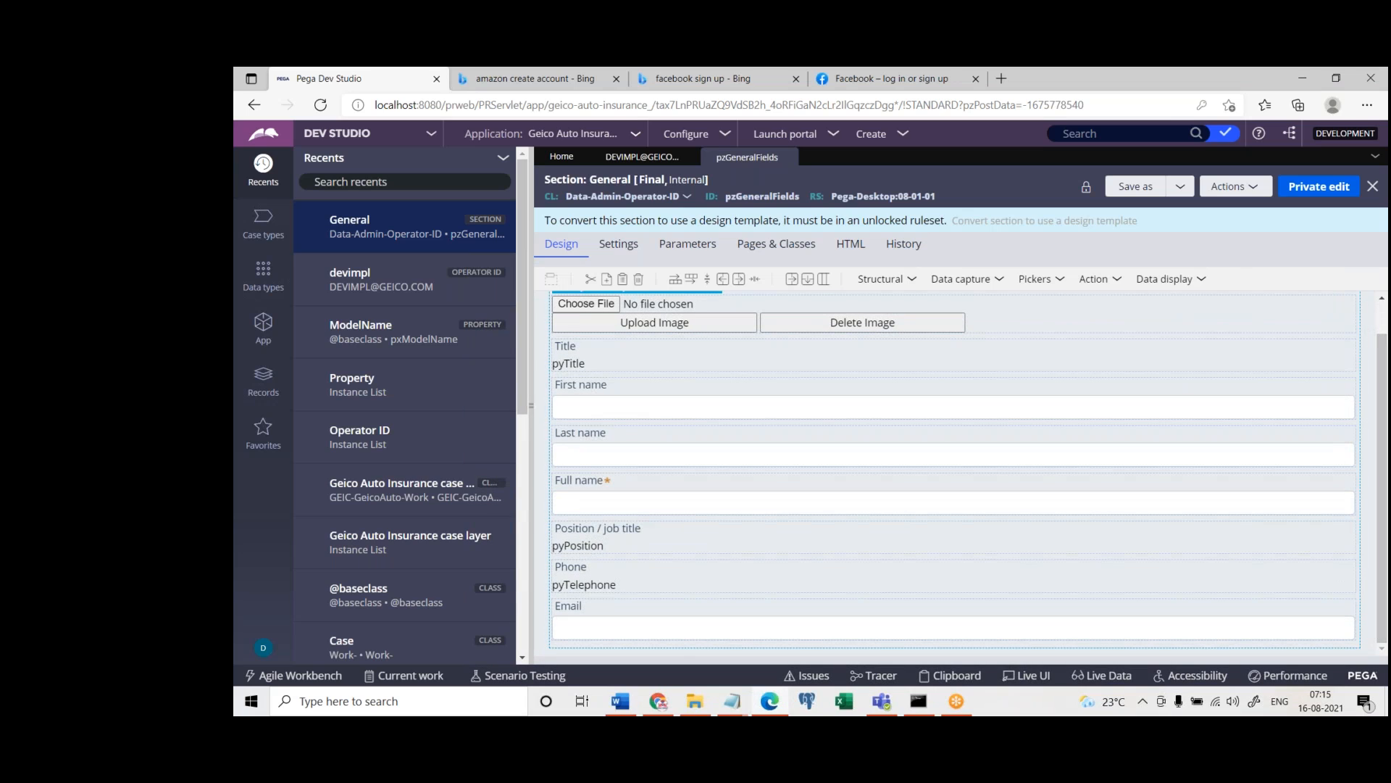
pyautogui.click(642, 157)
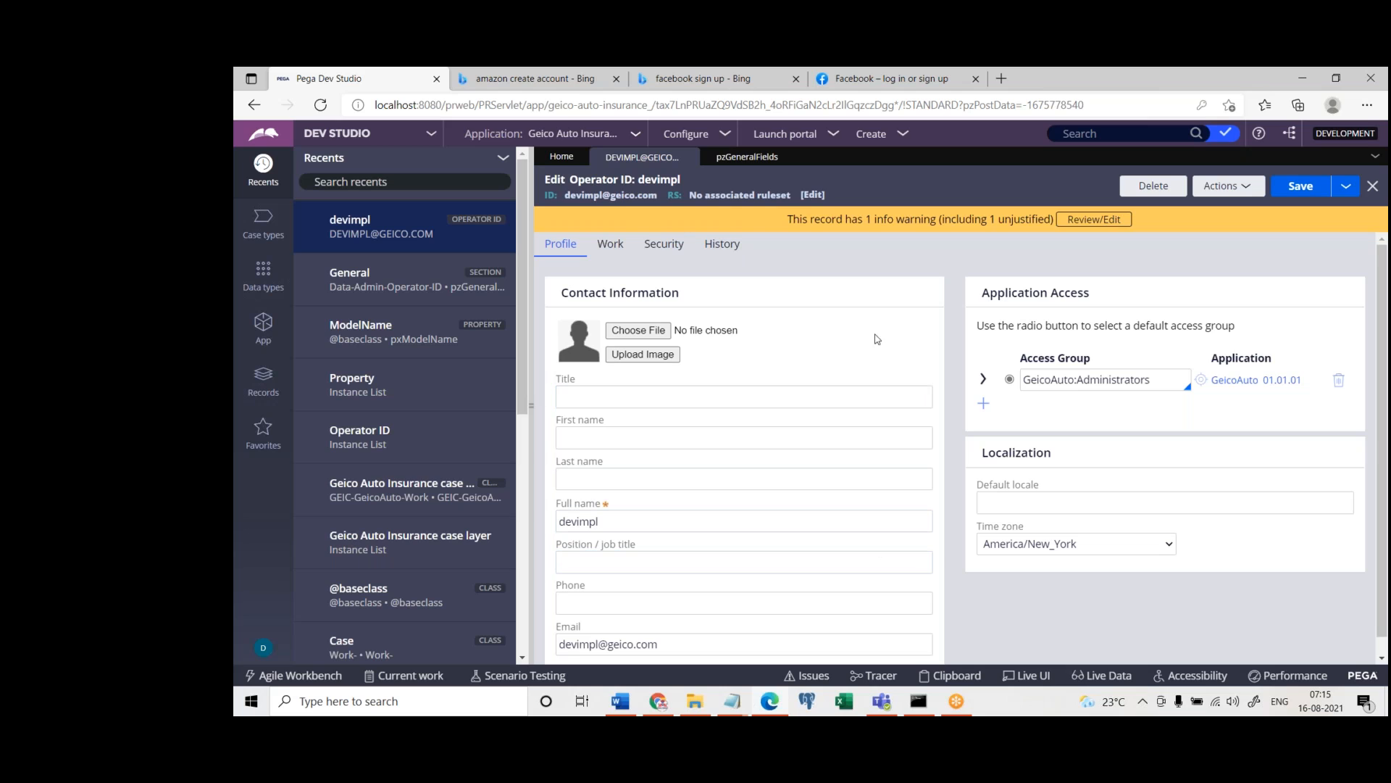
pyautogui.click(728, 160)
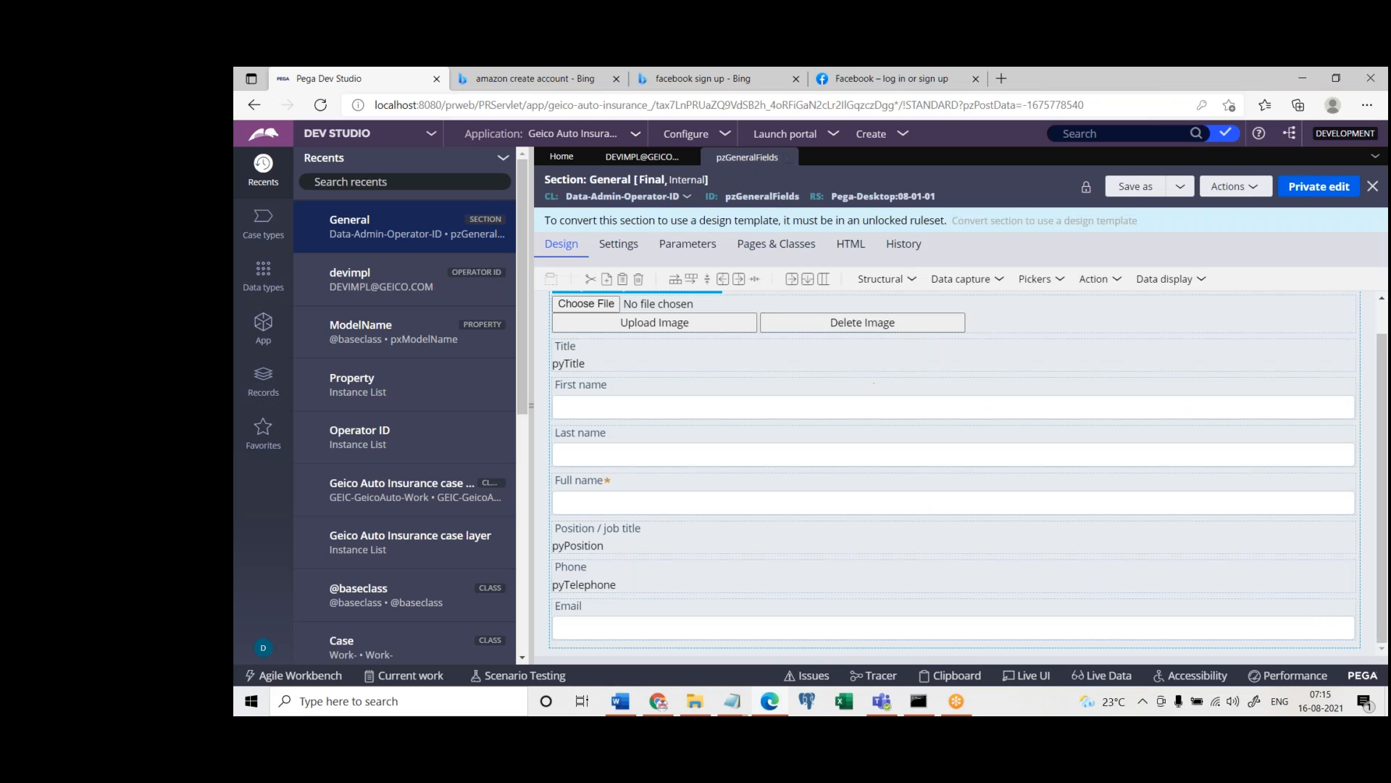
pyautogui.moveTo(1382, 347)
pyautogui.mouseDown()
pyautogui.moveTo(1382, 324)
pyautogui.moveTo(1382, 347)
pyautogui.mouseUp()
pyautogui.click(576, 403)
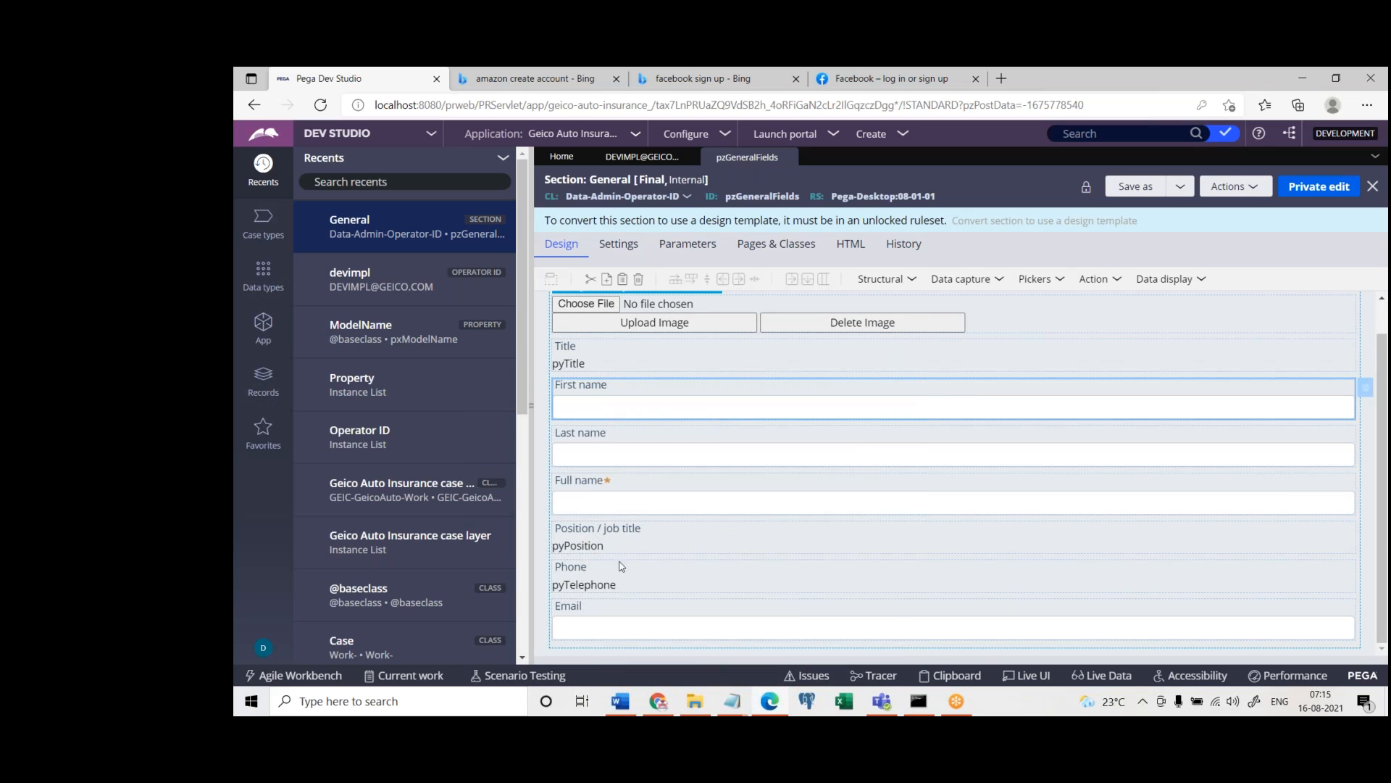
pyautogui.click(609, 456)
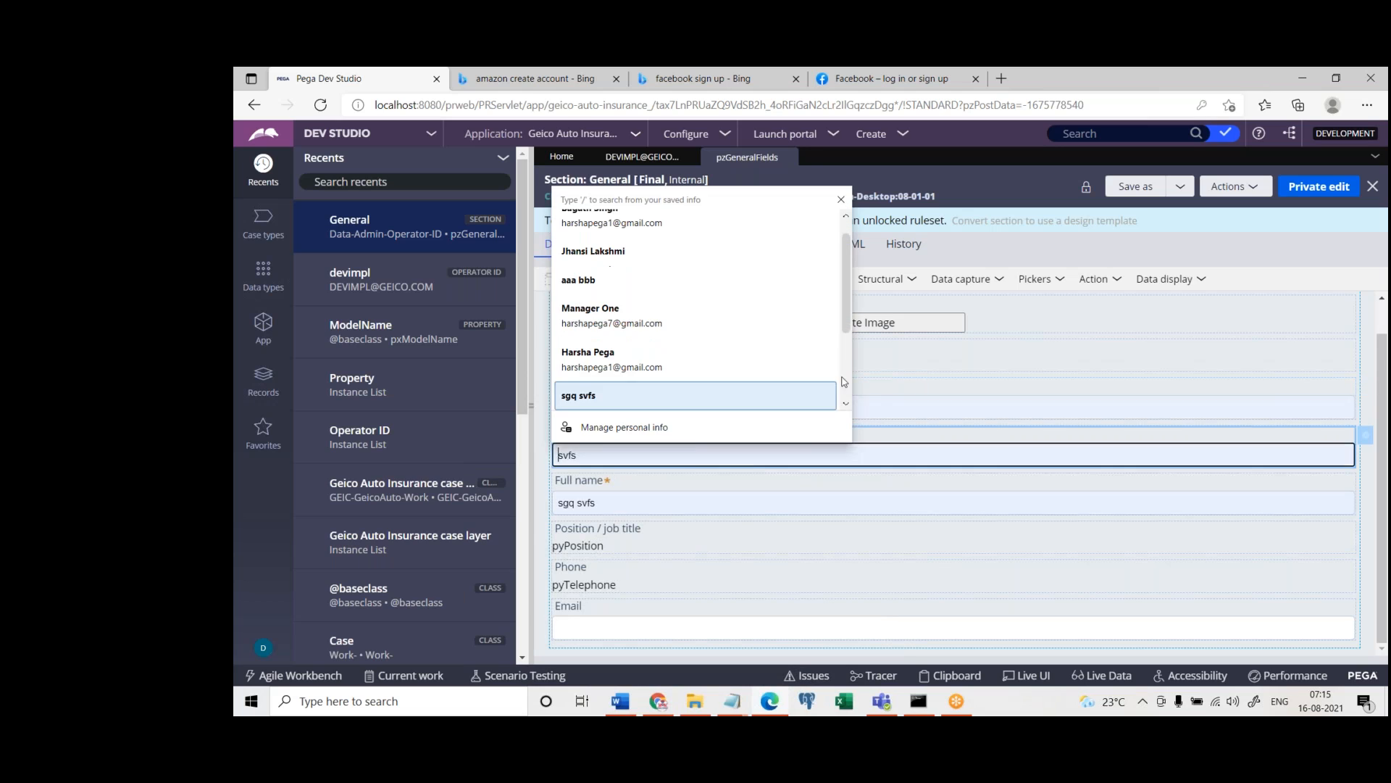
pyautogui.click(921, 353)
pyautogui.click(867, 326)
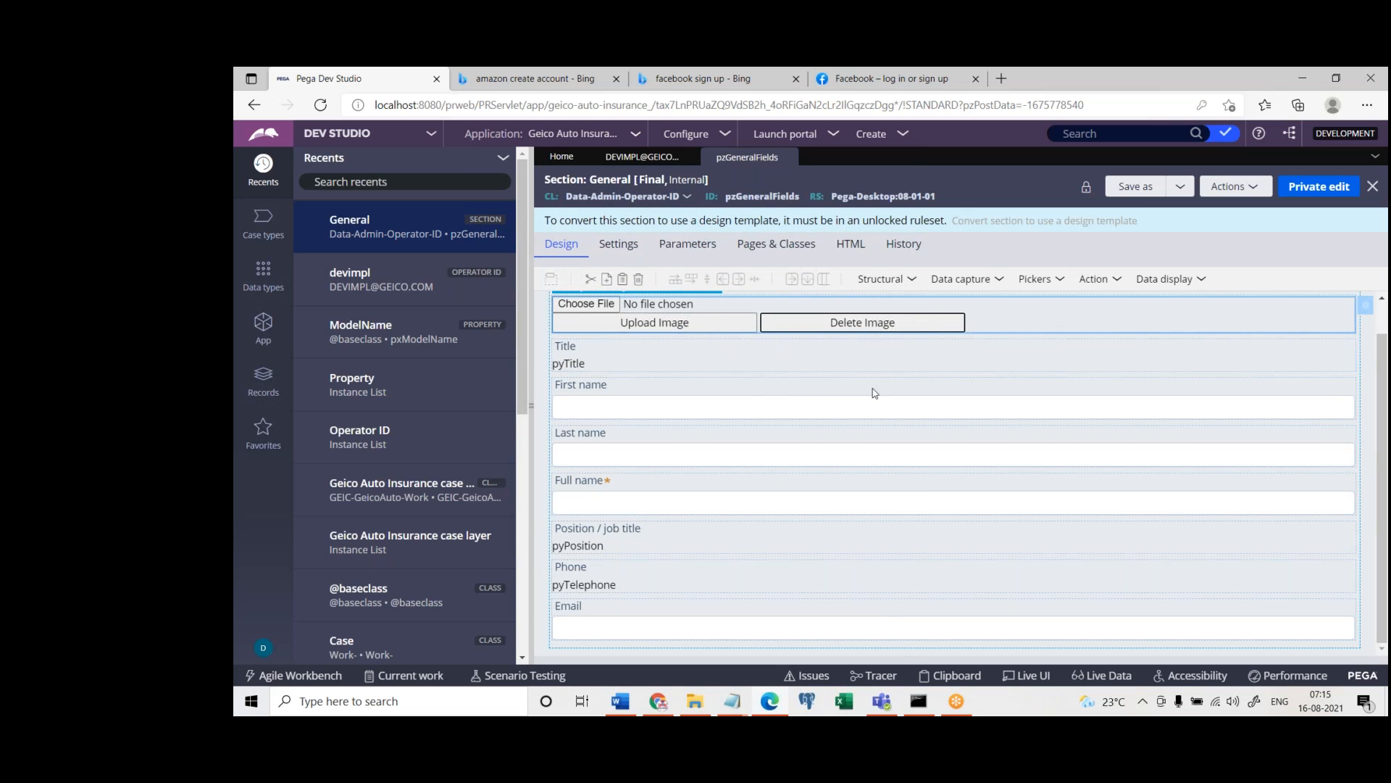
pyautogui.click(583, 400)
pyautogui.click(1040, 484)
# Enter "test" as the Title in the operator record's contact information
pyautogui.click(642, 156)
pyautogui.click(637, 398)
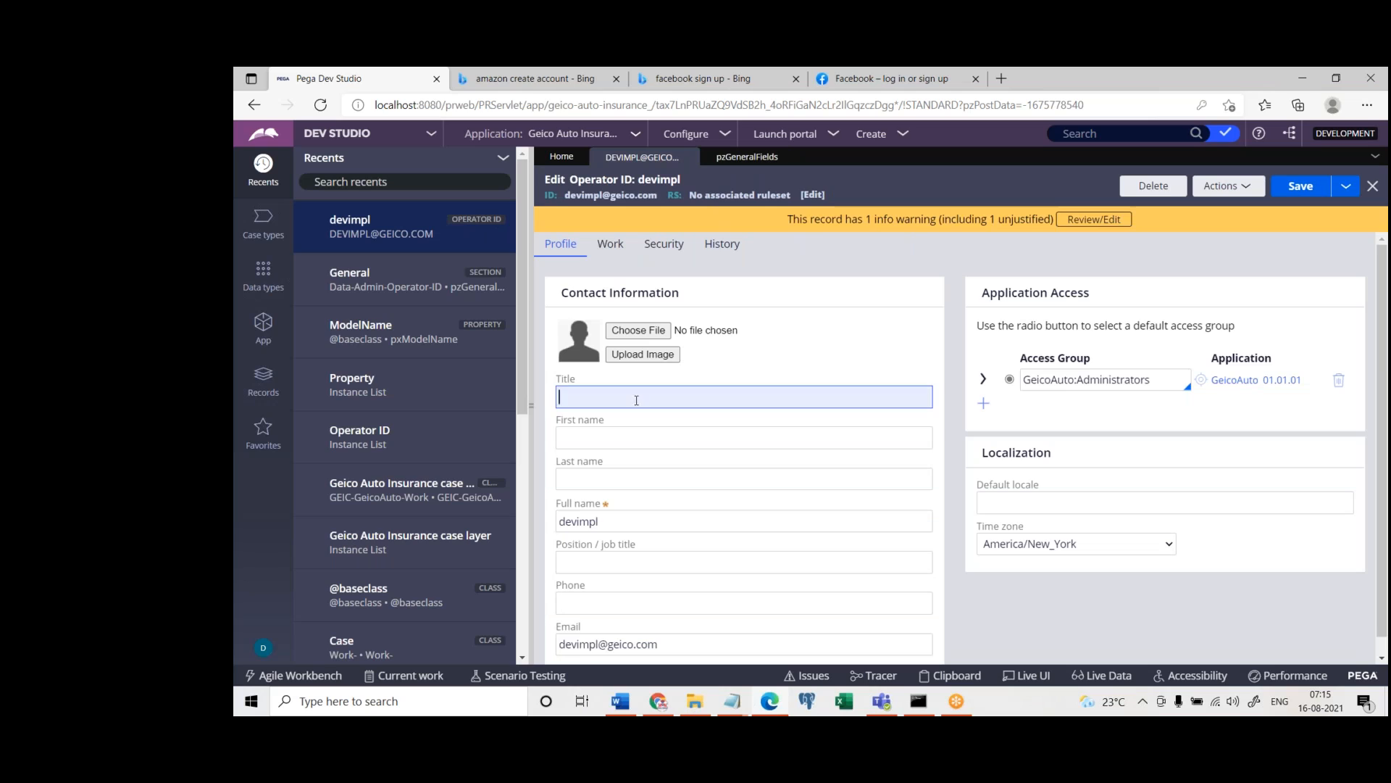
pyautogui.write('test')
pyautogui.press('Tab')
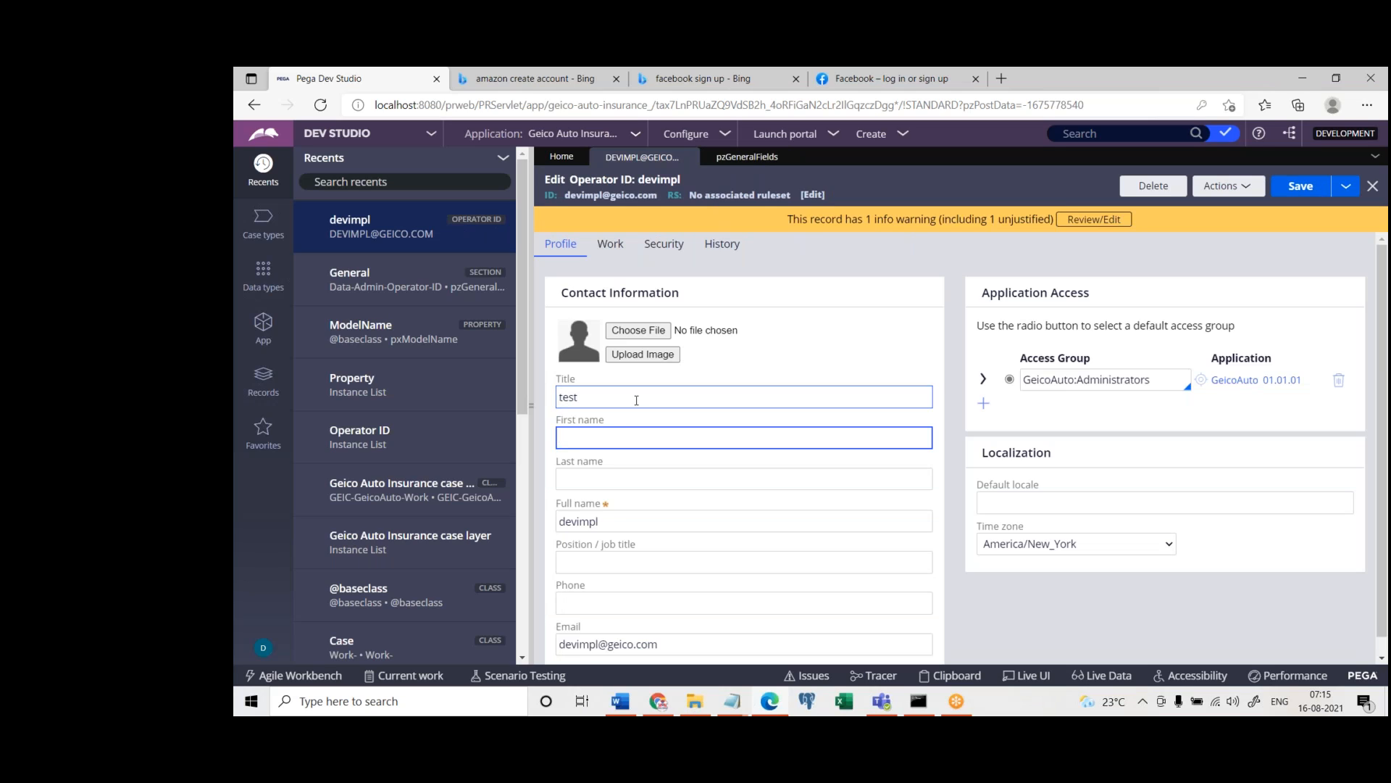
pyautogui.doubleClick(586, 400)
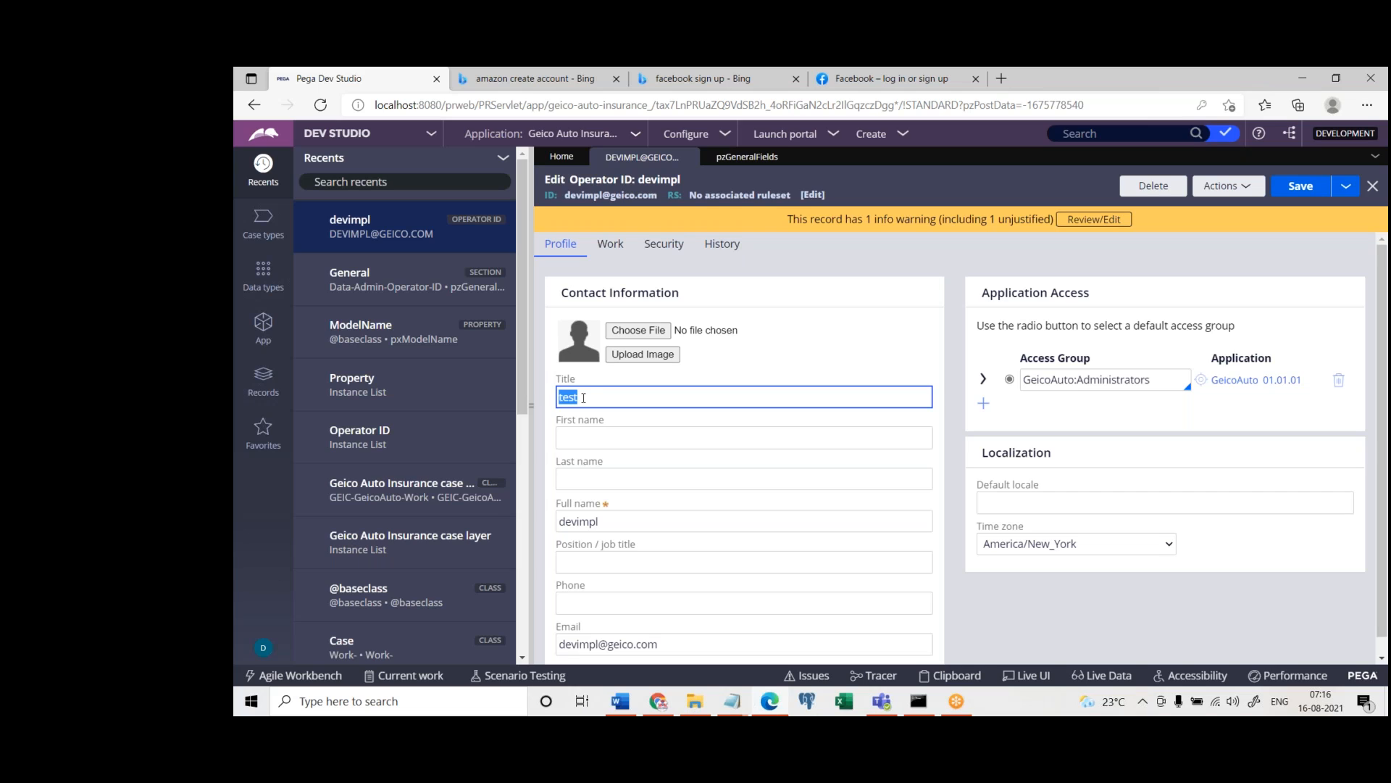
# Open the cell properties of the First name field in the General section
pyautogui.click(747, 156)
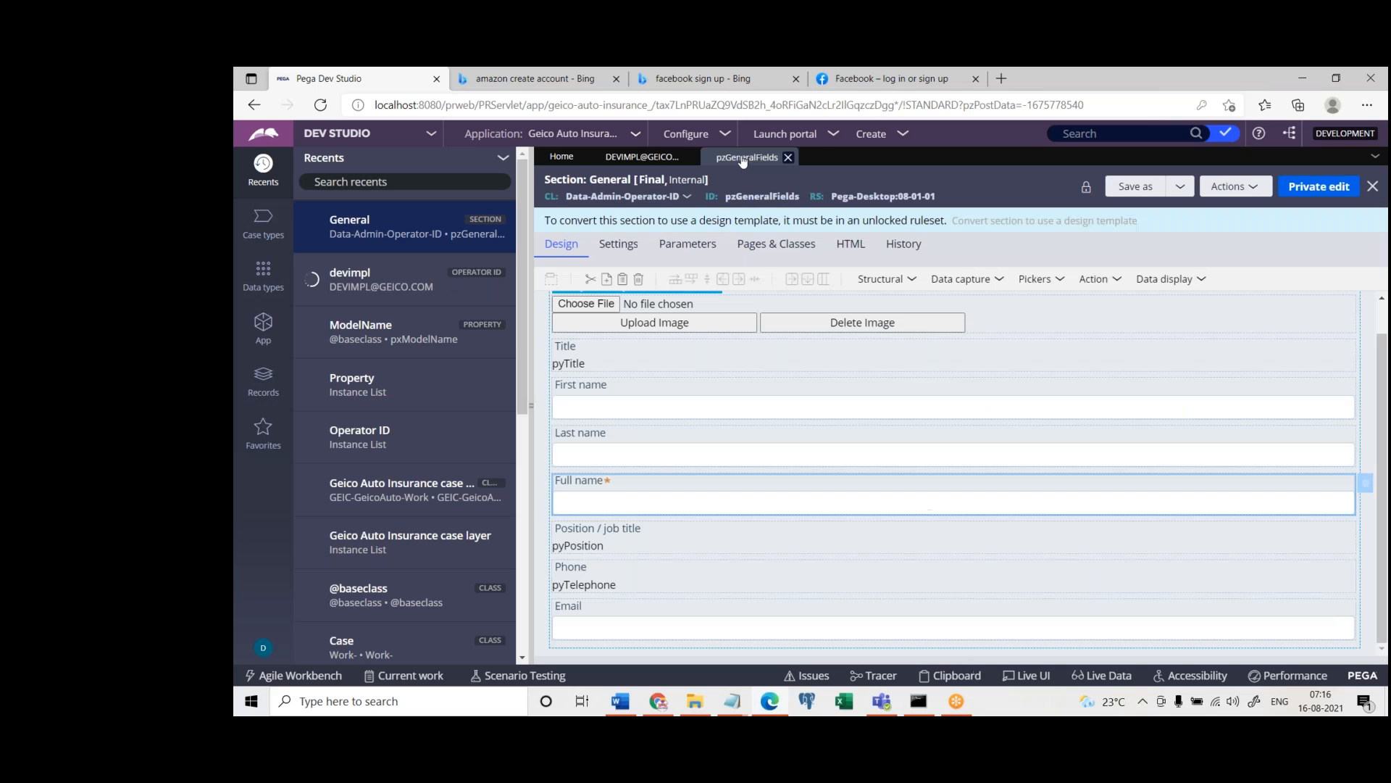
pyautogui.click(602, 392)
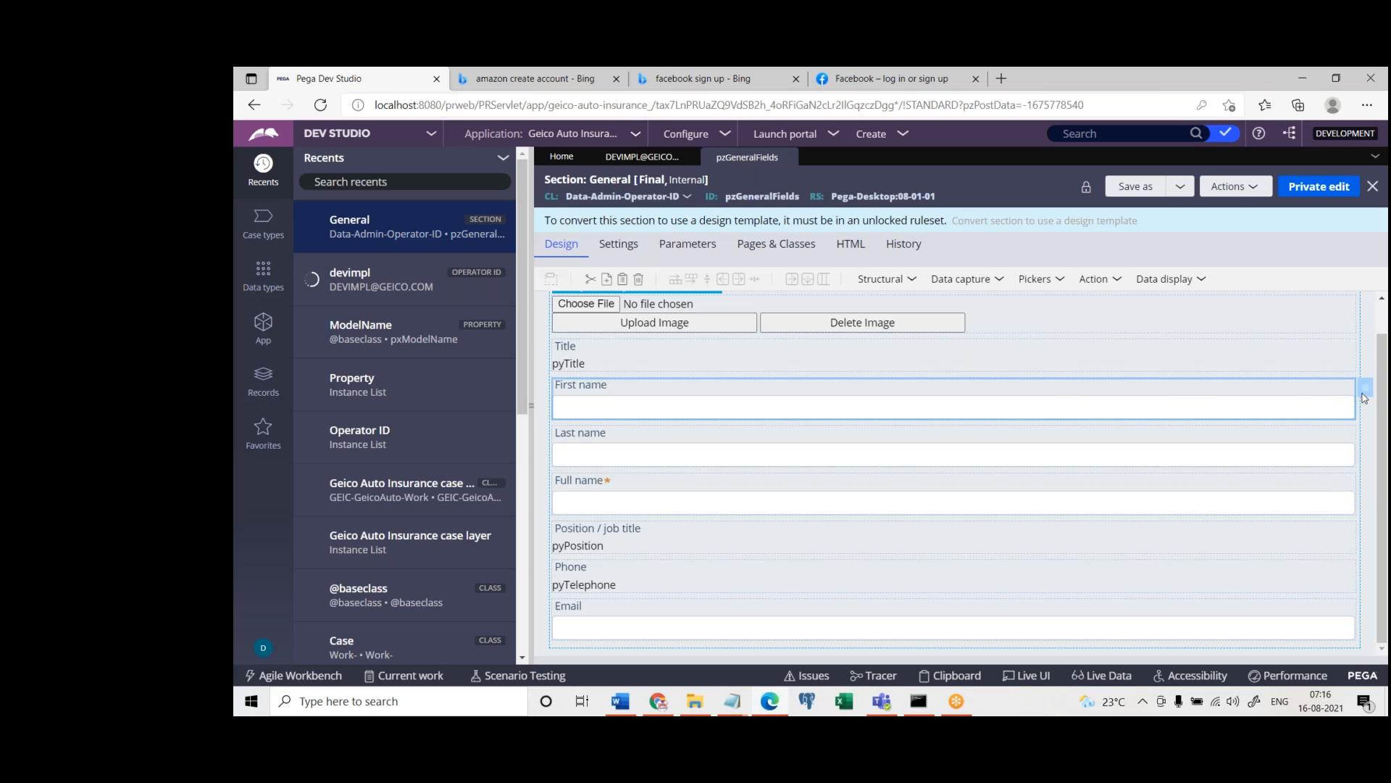
pyautogui.click(1367, 392)
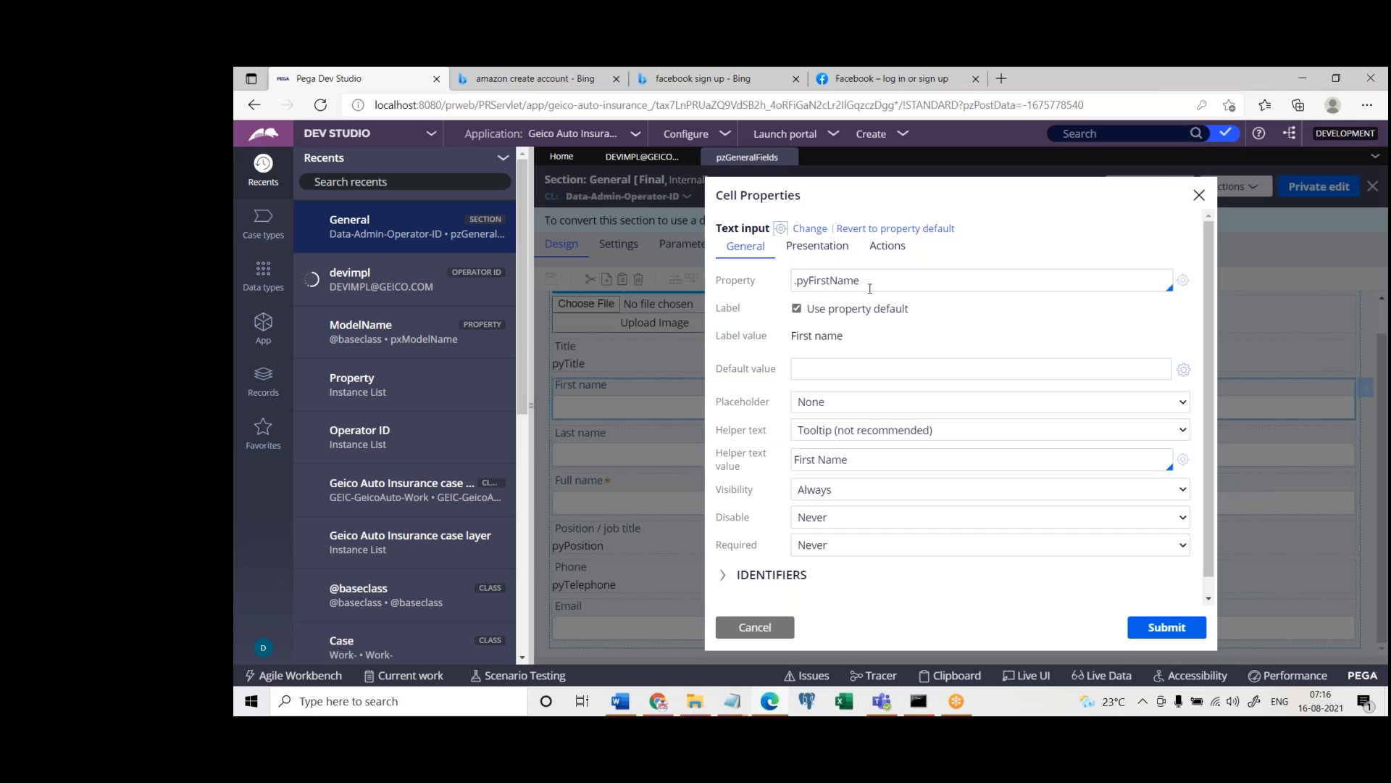
# Clear the First name cell's property reference and re-enter it as .pyFirstName
pyautogui.moveTo(870, 288); pyautogui.dragTo(791, 304)
pyautogui.press('BackSpace')
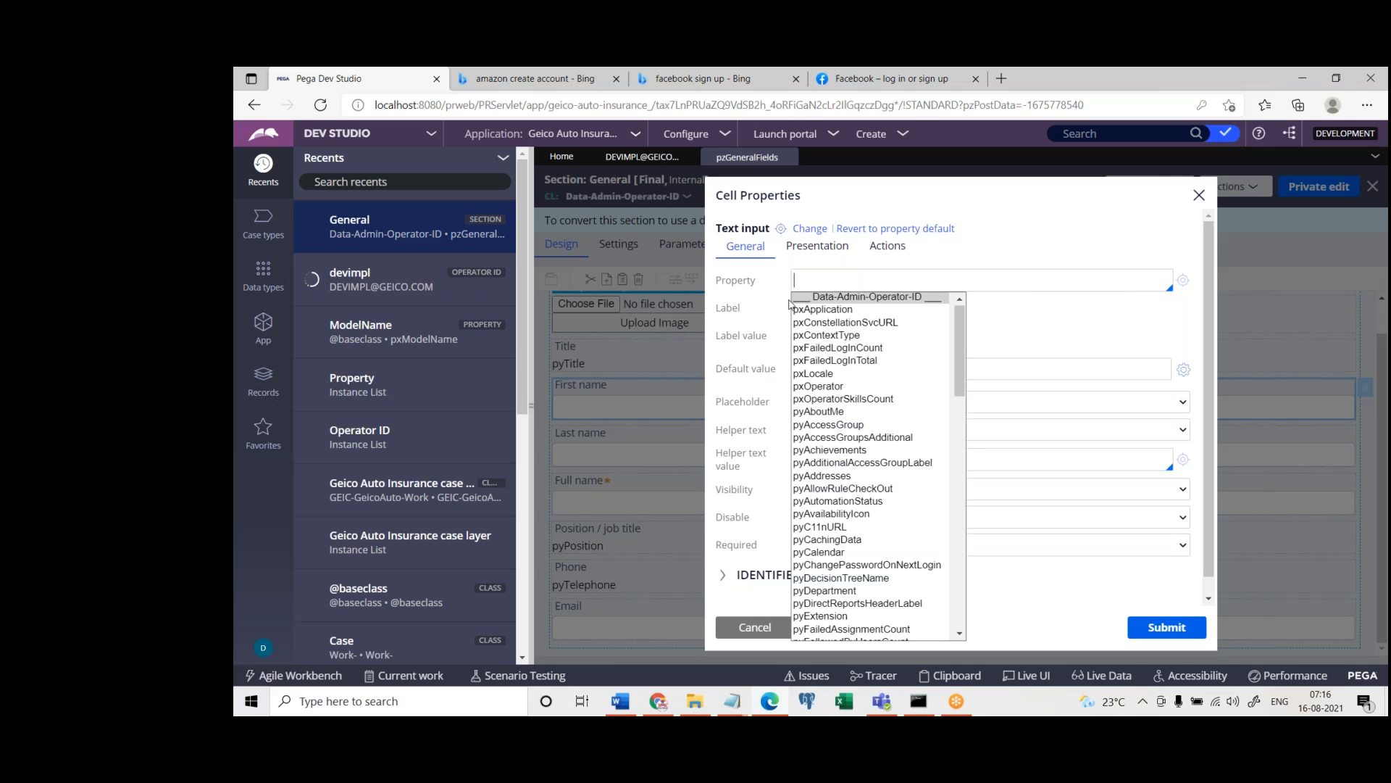
pyautogui.write('.pyFirstName')
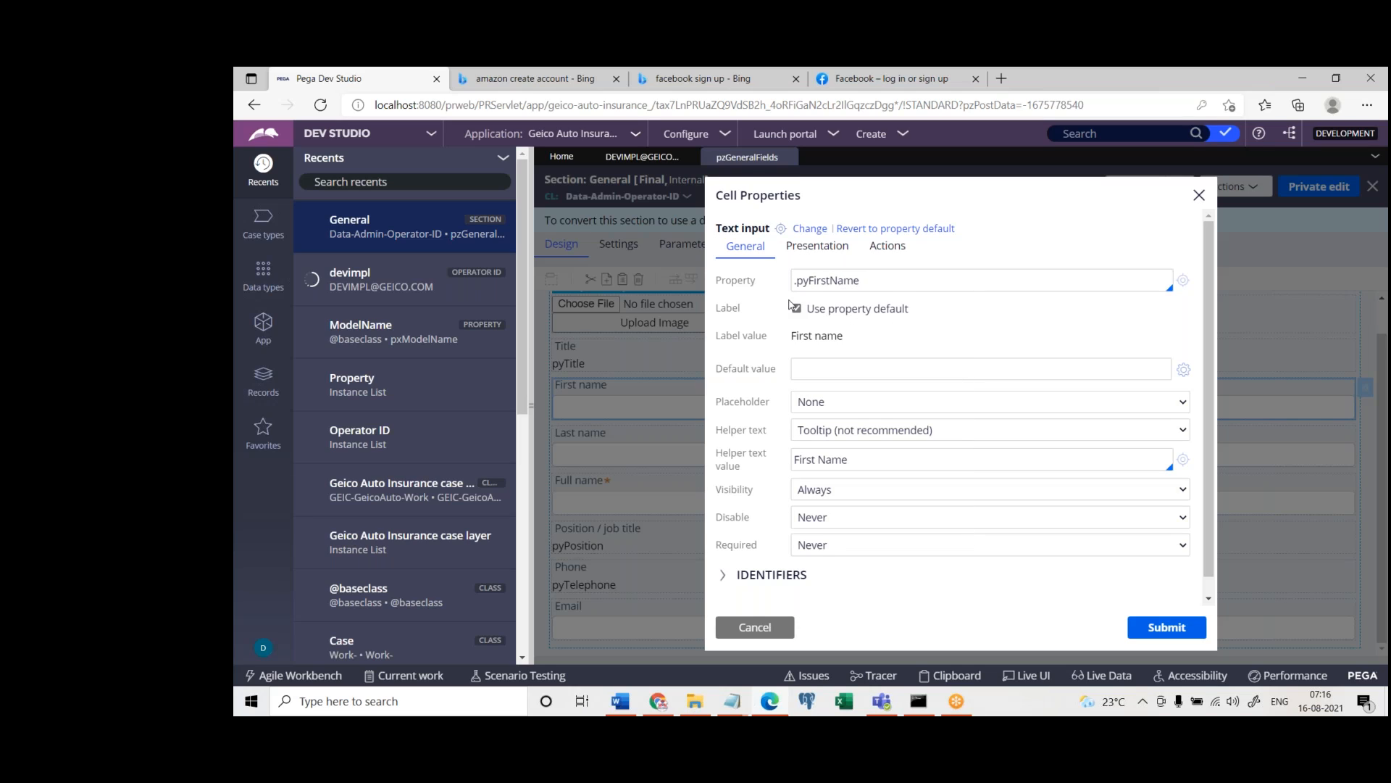
pyautogui.click(1042, 319)
pyautogui.tripleClick(879, 281)
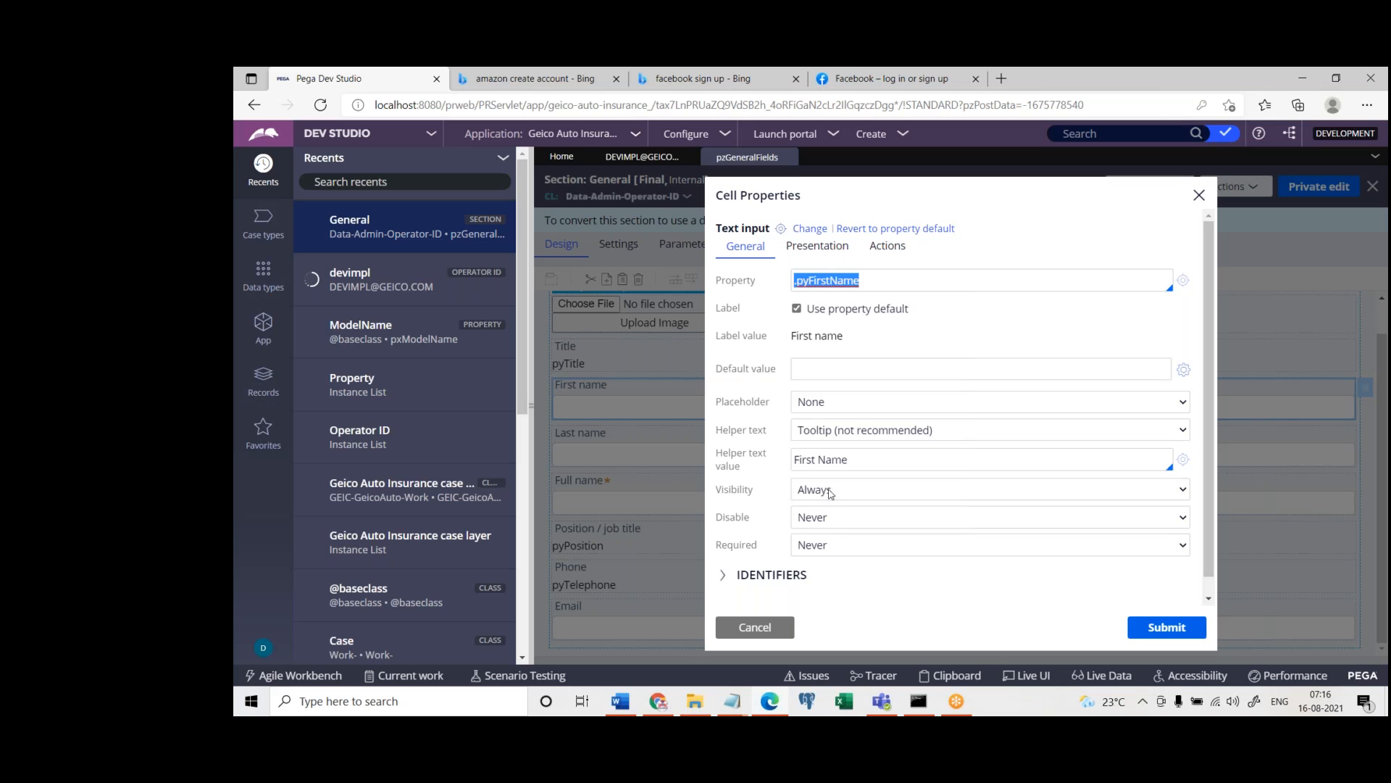
# Open the property rule referenced by the First name cell, compare its ID with the cell's reference, and cancel the cell properties
pyautogui.click(1182, 280)
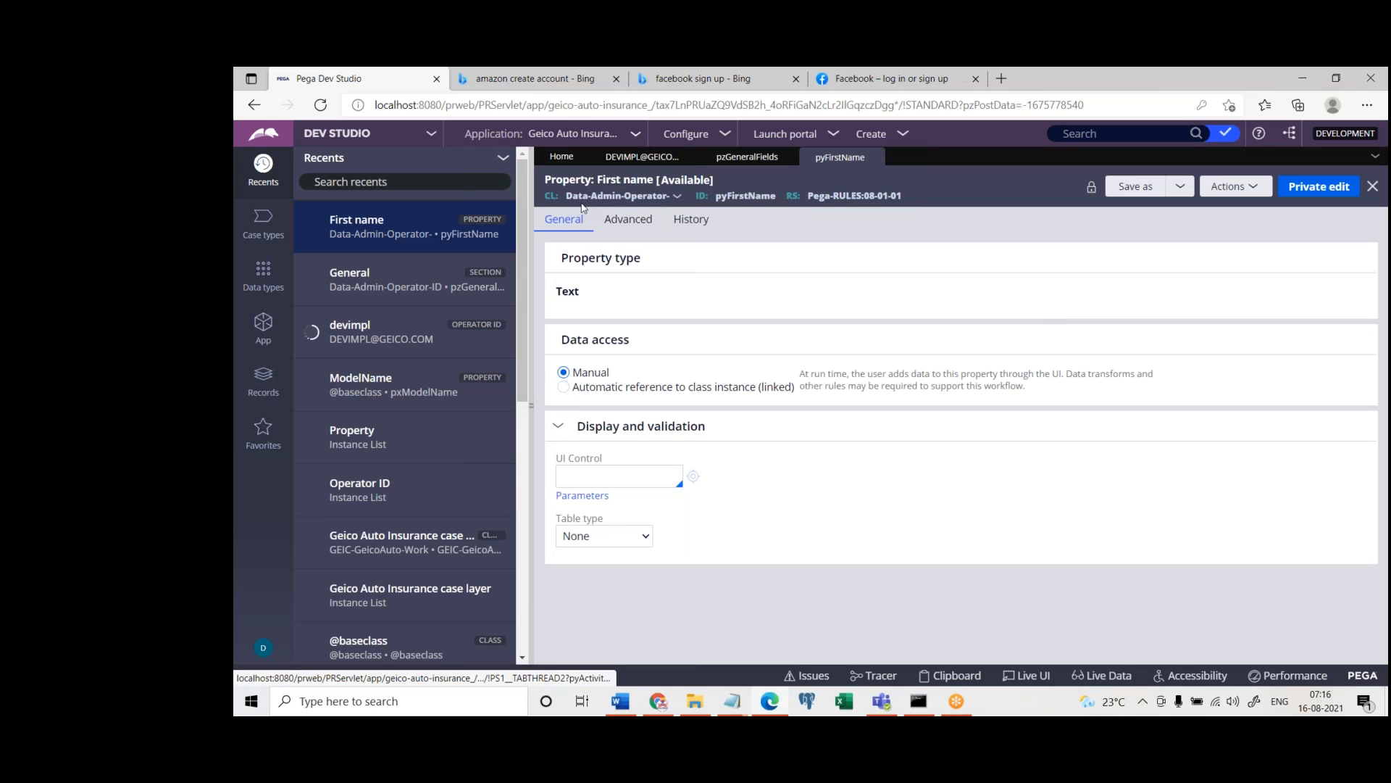
pyautogui.doubleClick(751, 196)
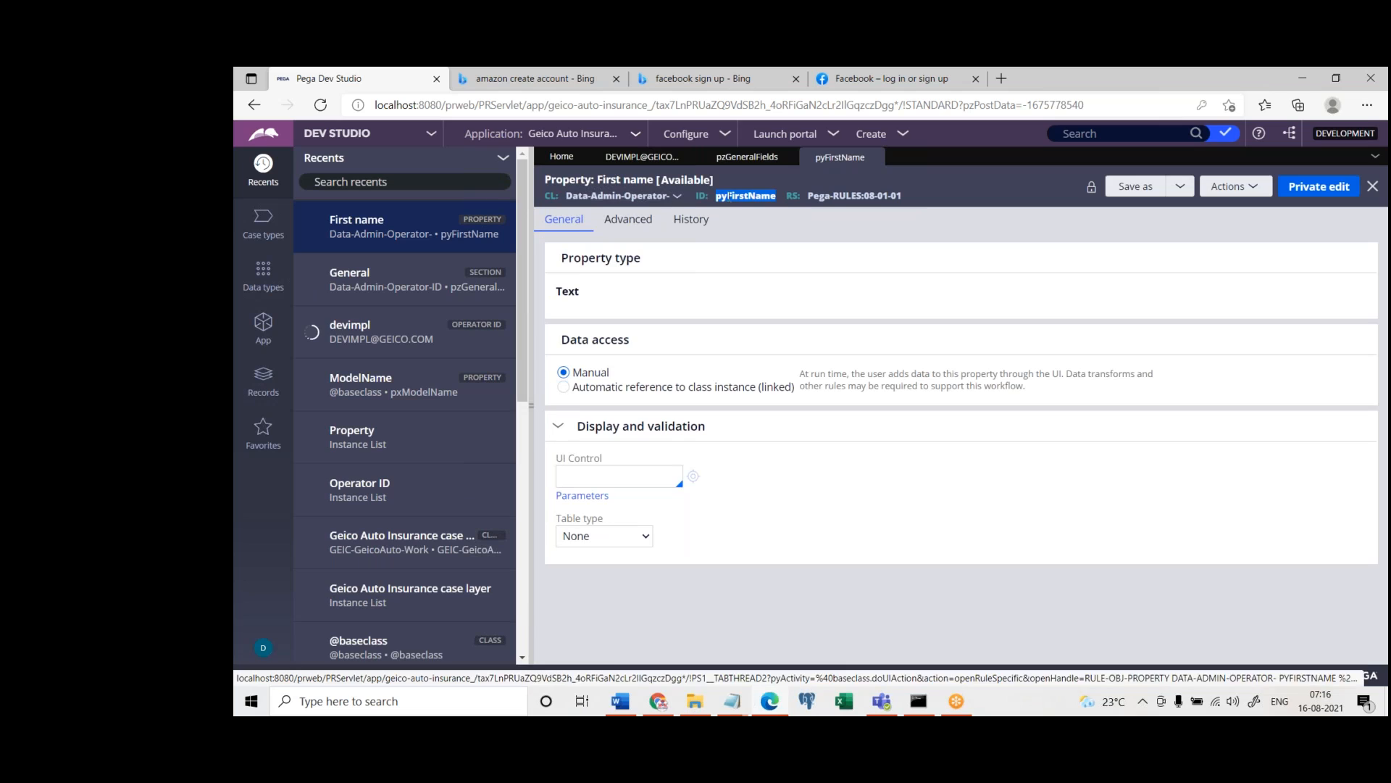
pyautogui.click(761, 159)
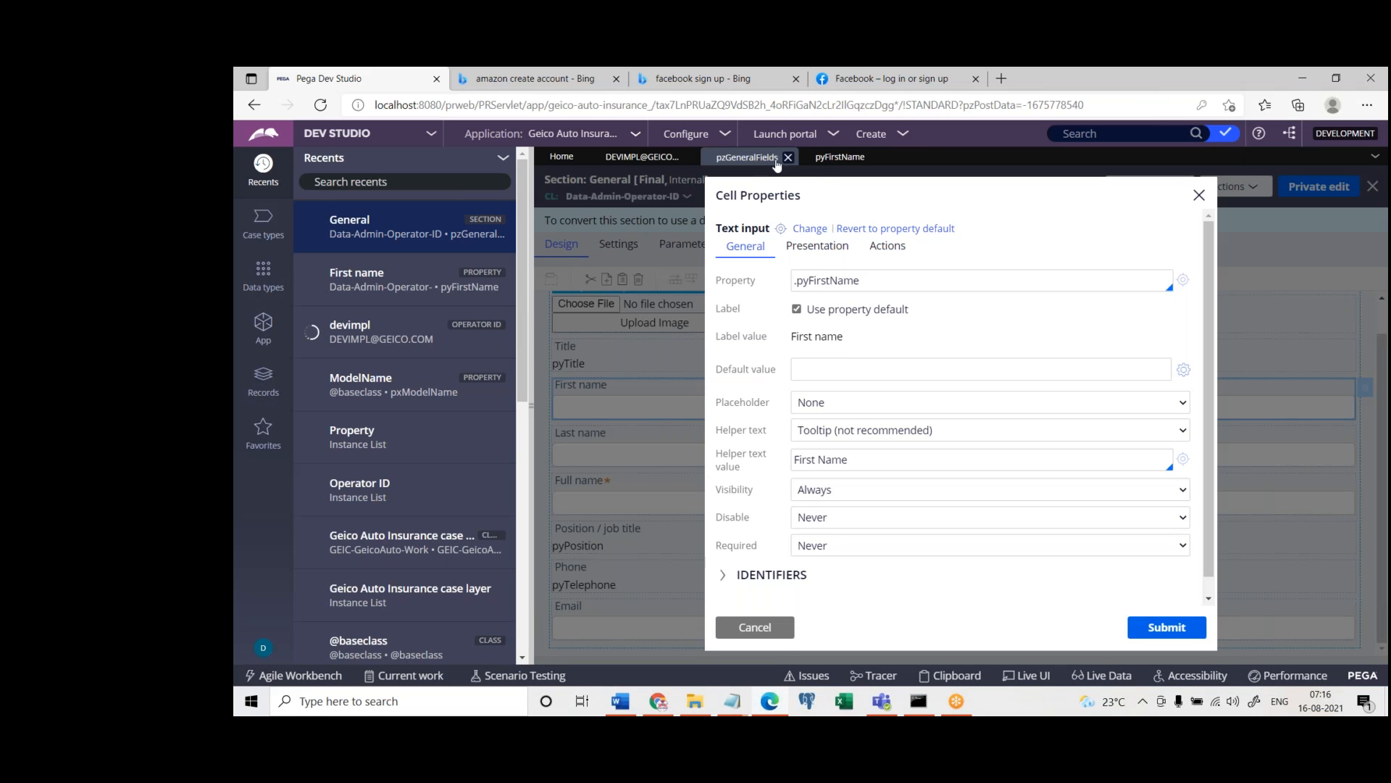
pyautogui.tripleClick(873, 278)
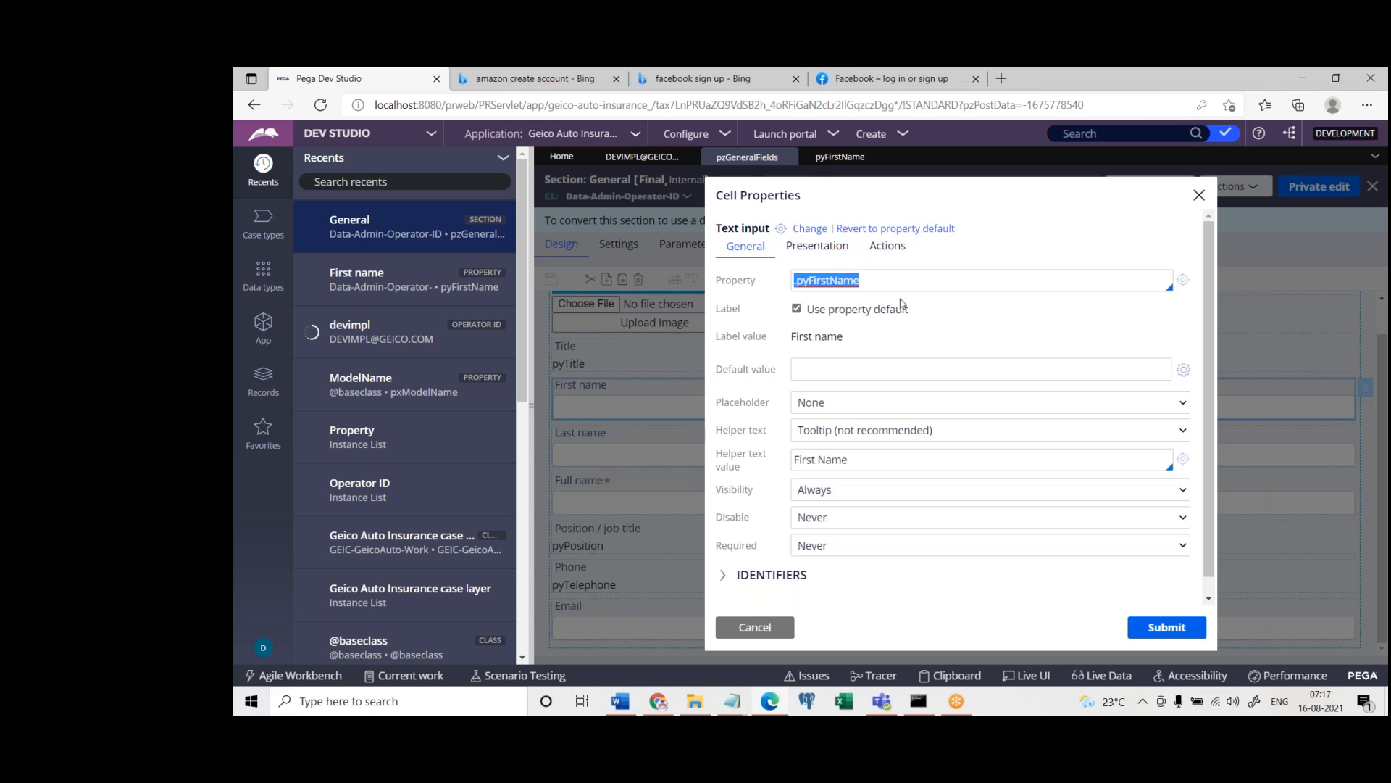
pyautogui.click(754, 627)
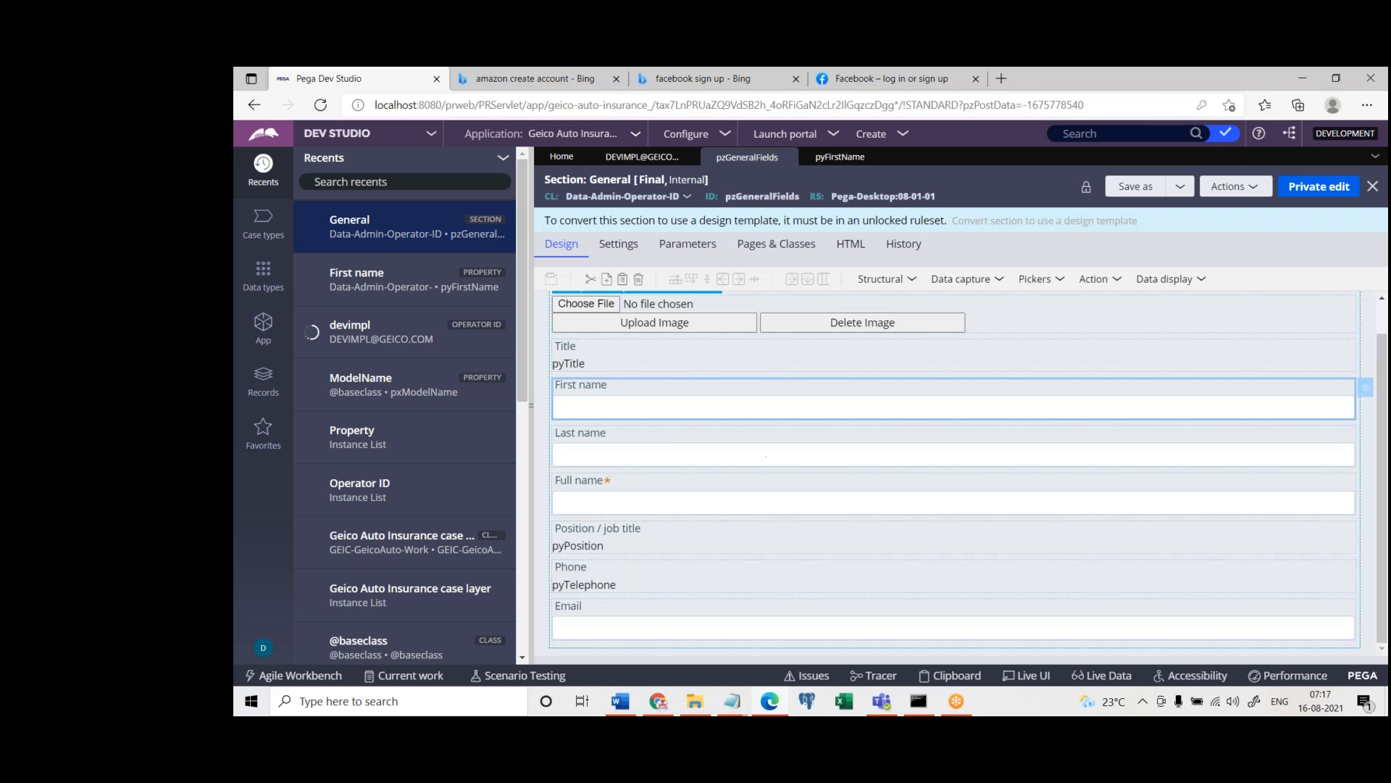
# Check which property the Last name cell references, and close its cell properties without changes
pyautogui.click(660, 450)
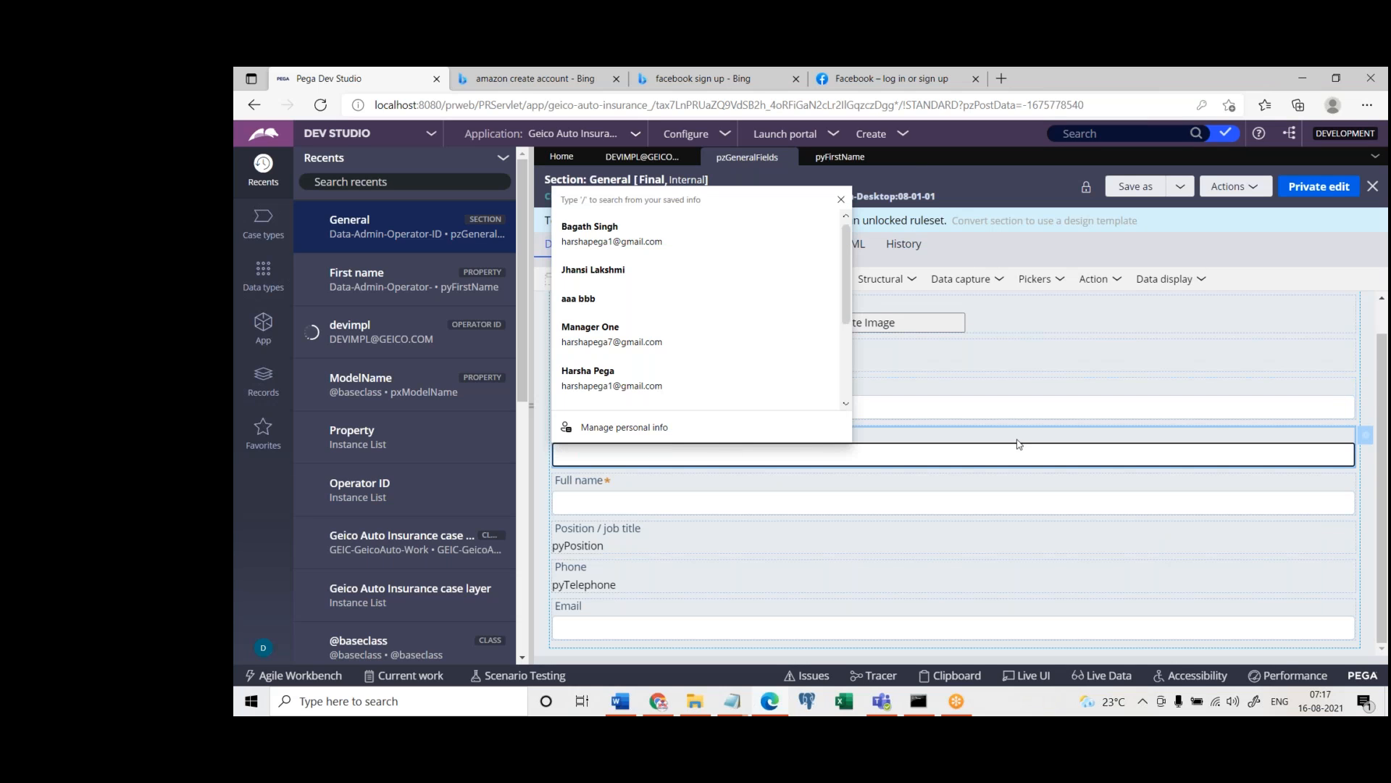
pyautogui.doubleClick(1283, 442)
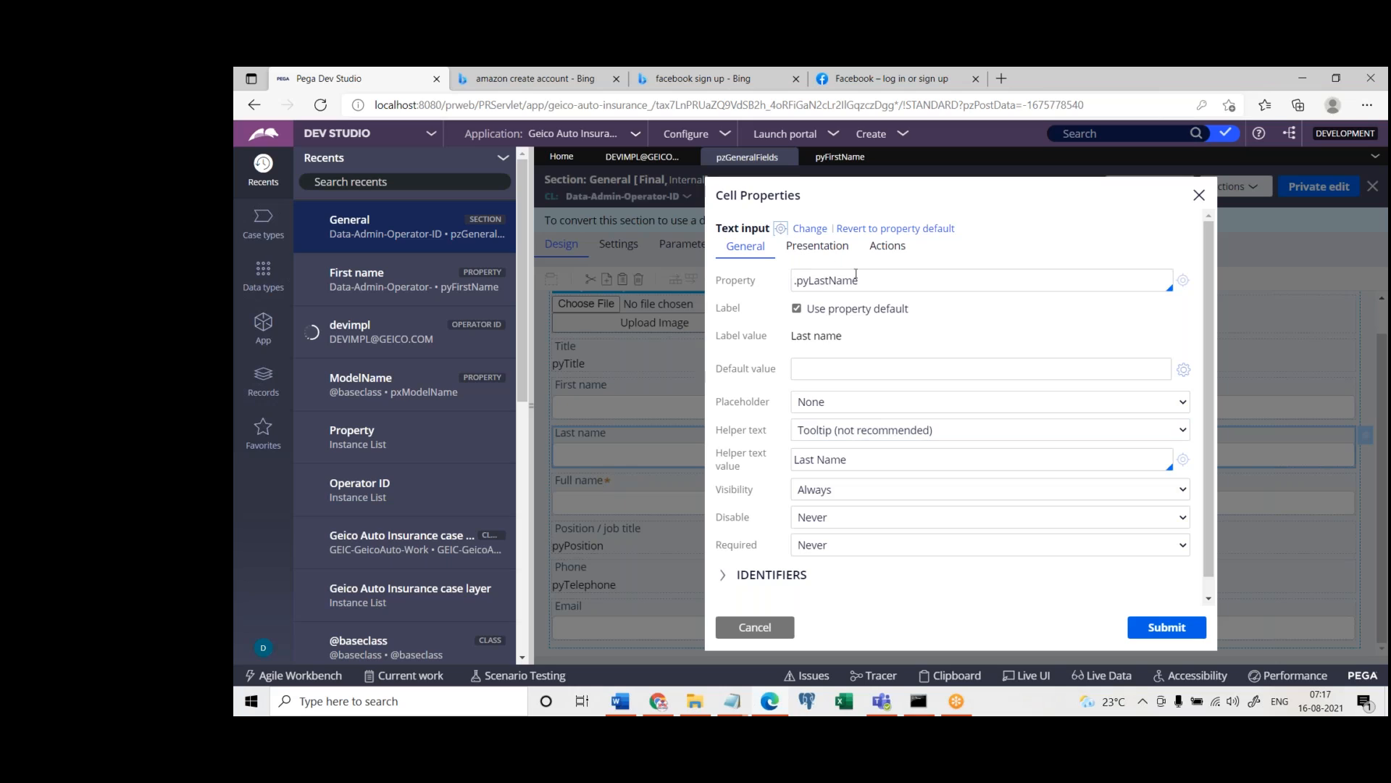
pyautogui.moveTo(871, 282); pyautogui.dragTo(765, 284)
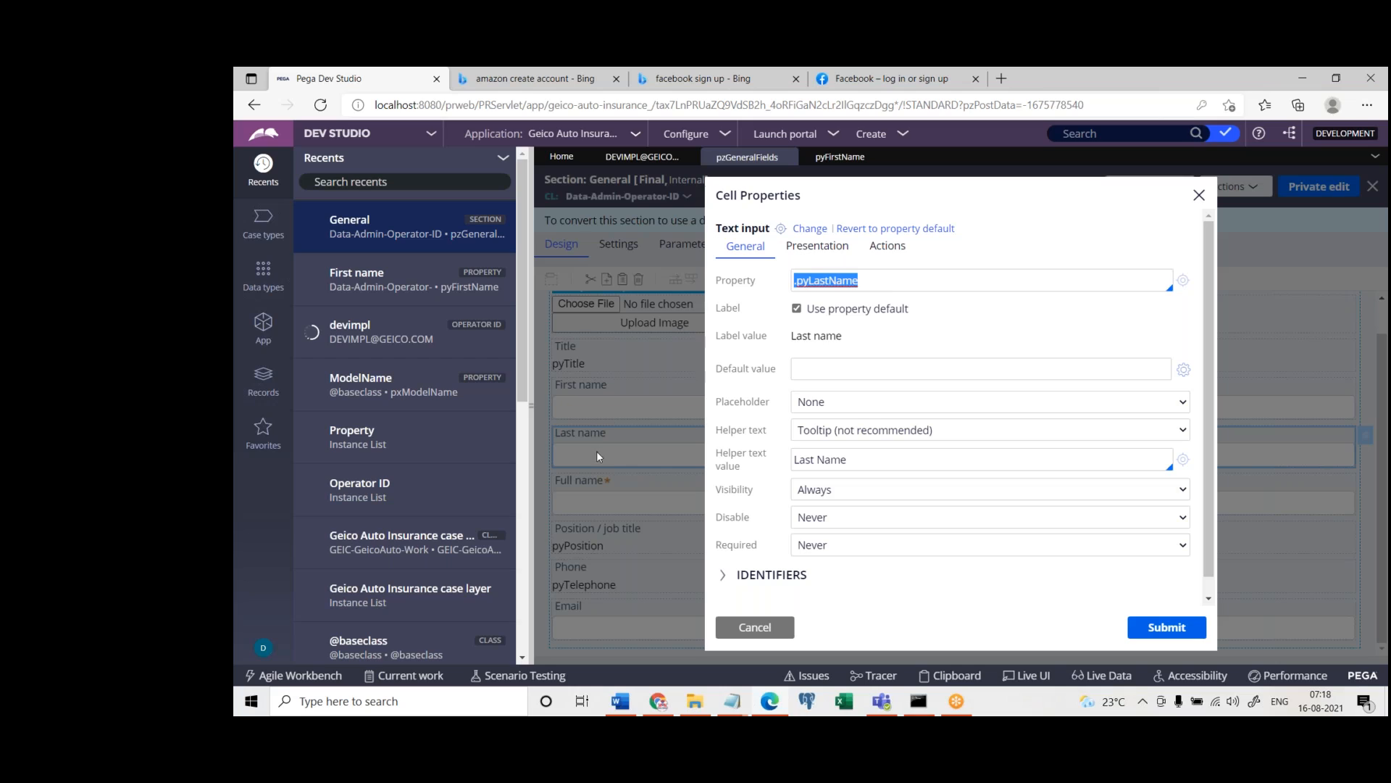
pyautogui.tripleClick(904, 280)
pyautogui.click(1199, 195)
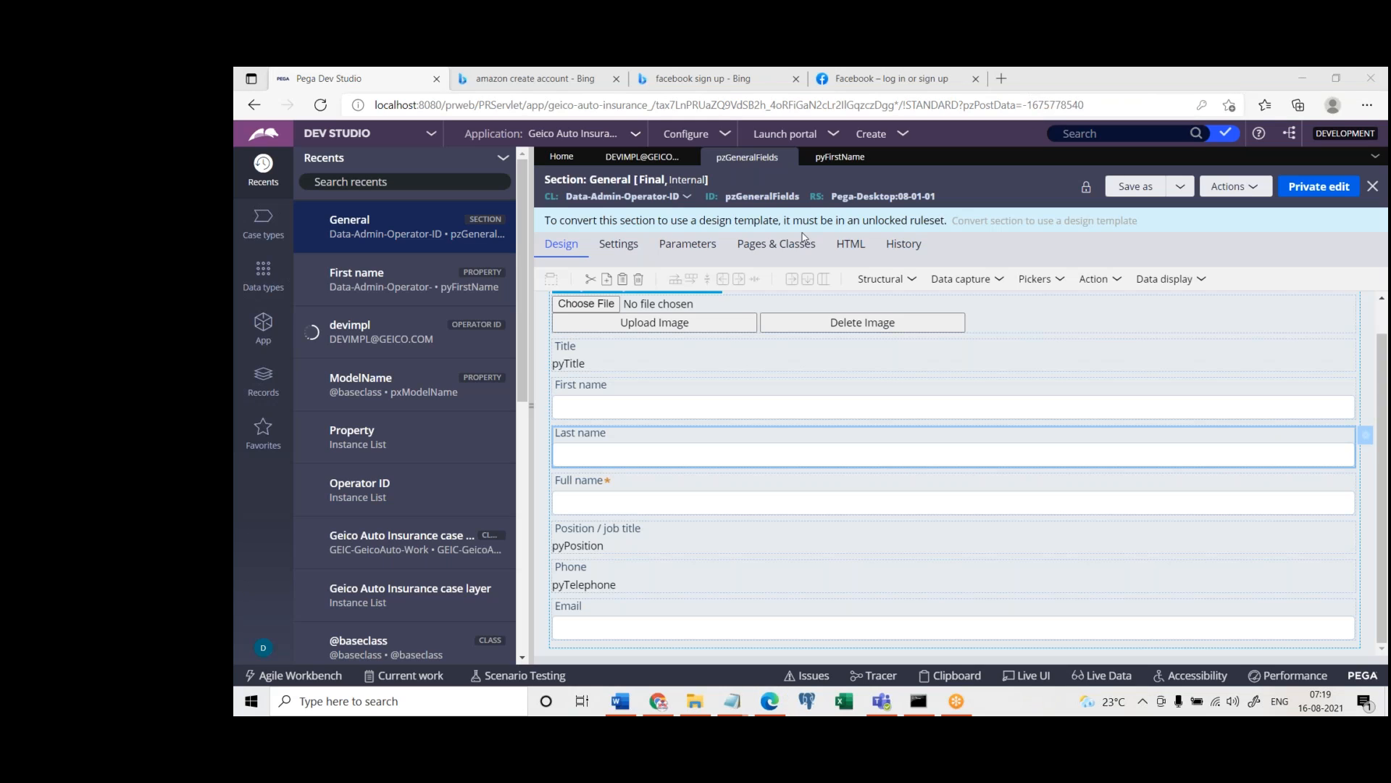
# Create and open a new section labelled Test in the GEIC-GeicoAuto-Work class from the application's class explorer
pyautogui.click(258, 328)
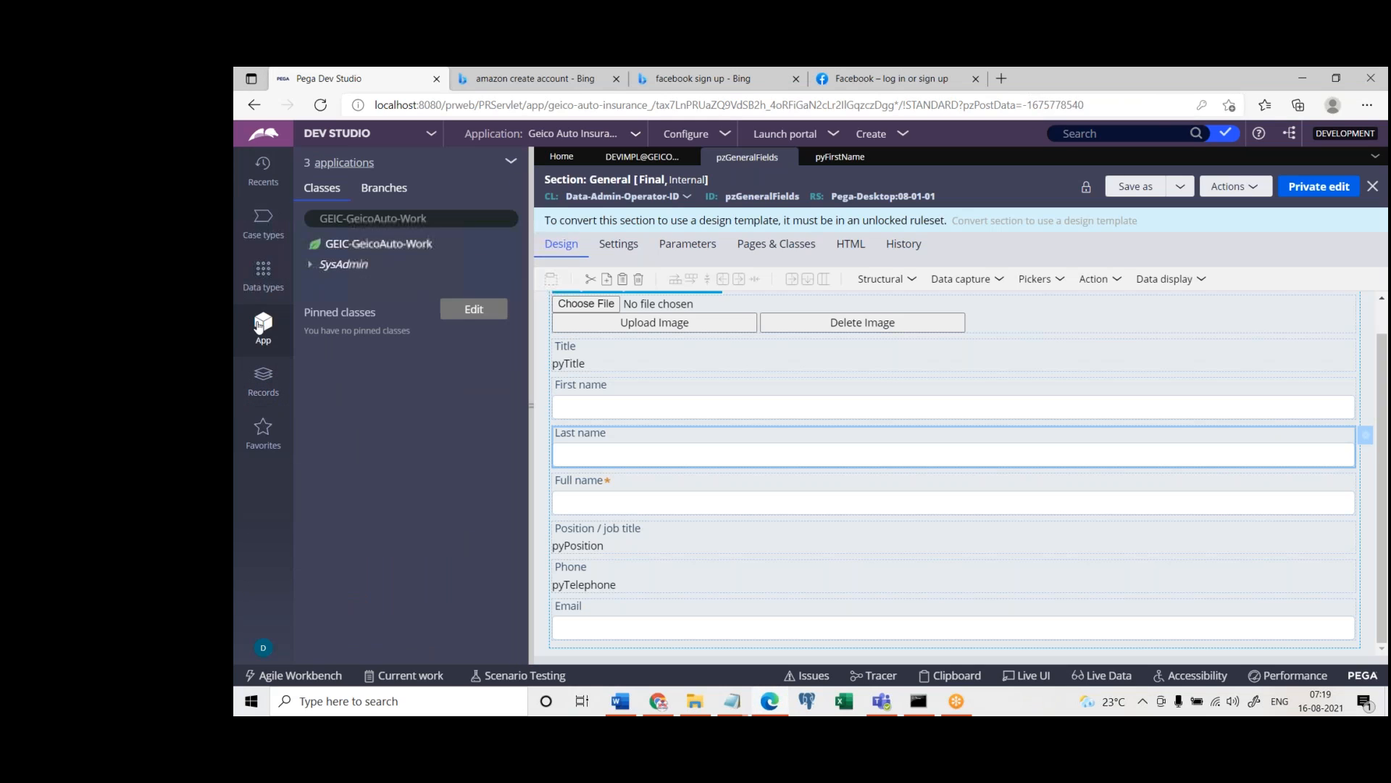
pyautogui.rightClick(394, 248)
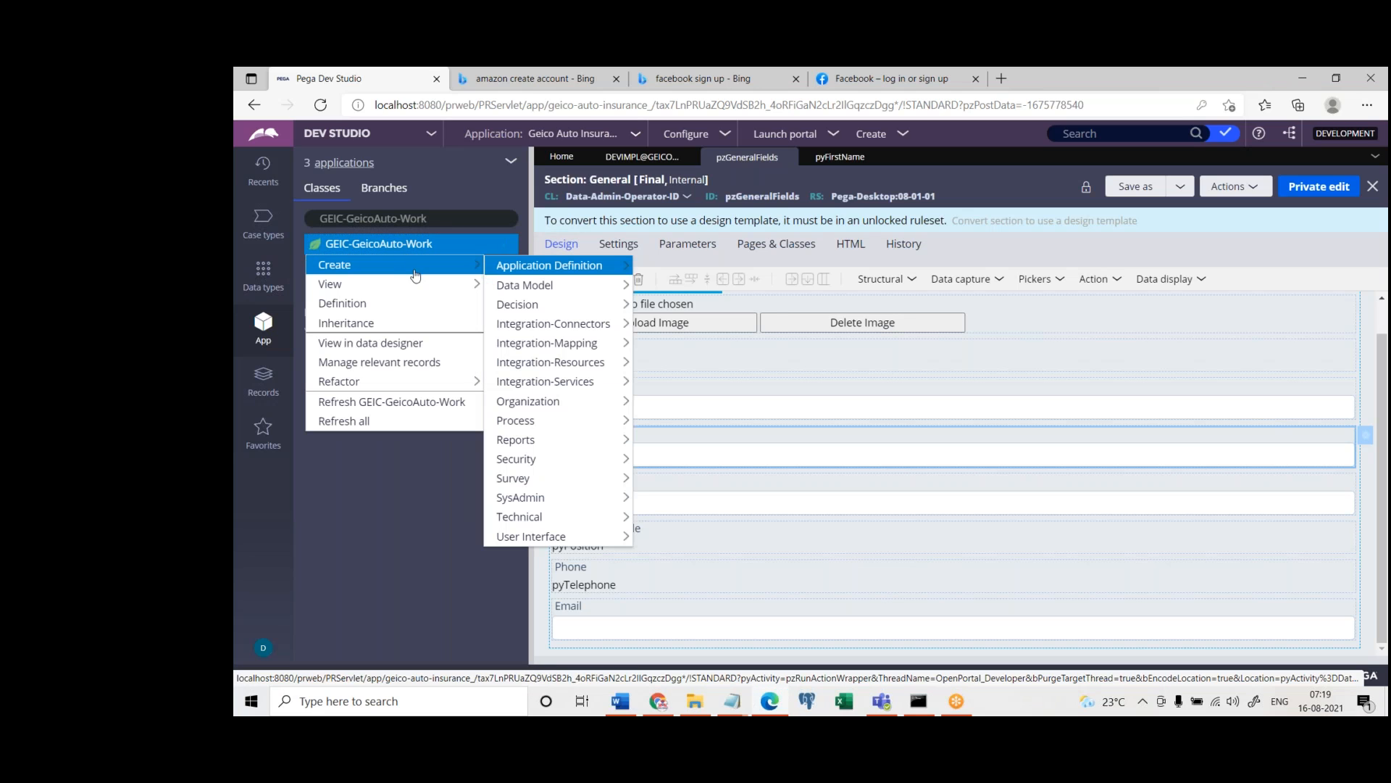
pyautogui.moveTo(572, 536)
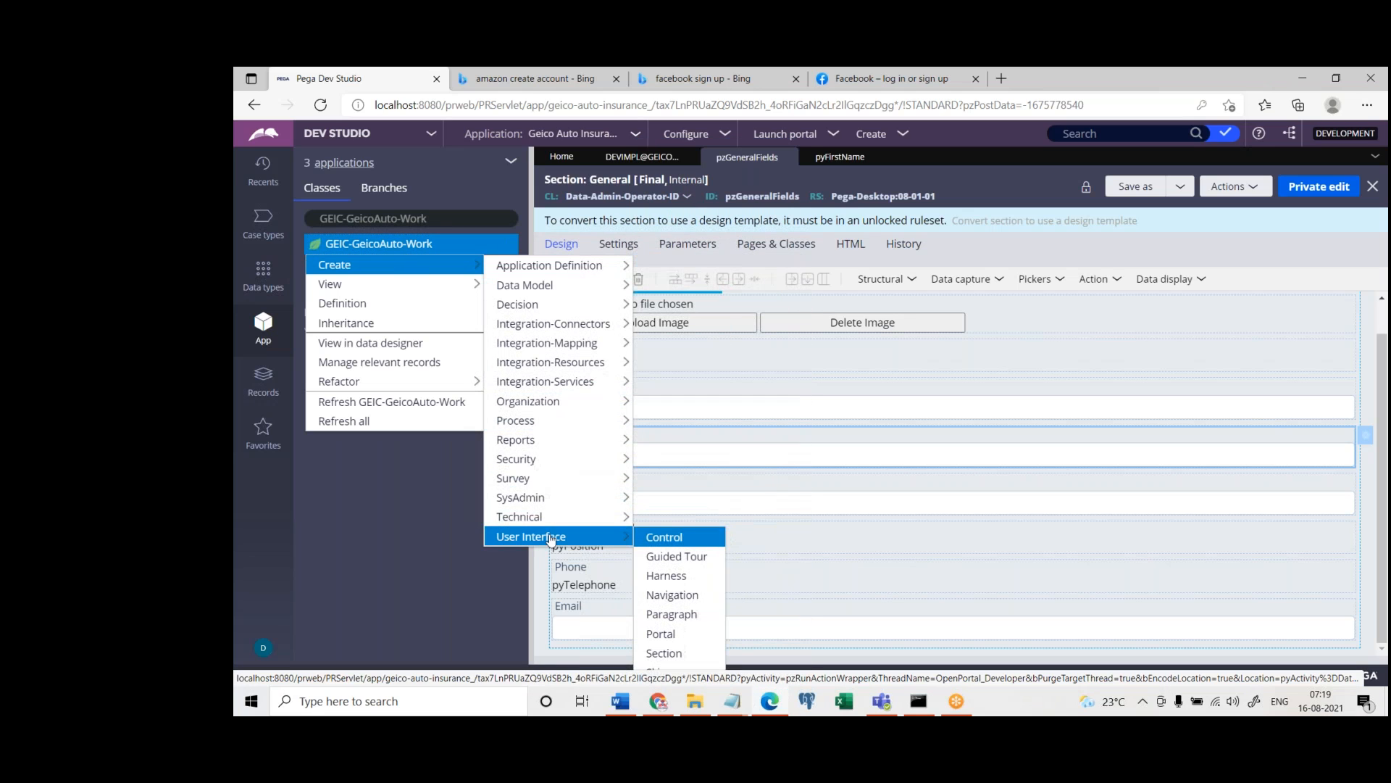
pyautogui.click(676, 654)
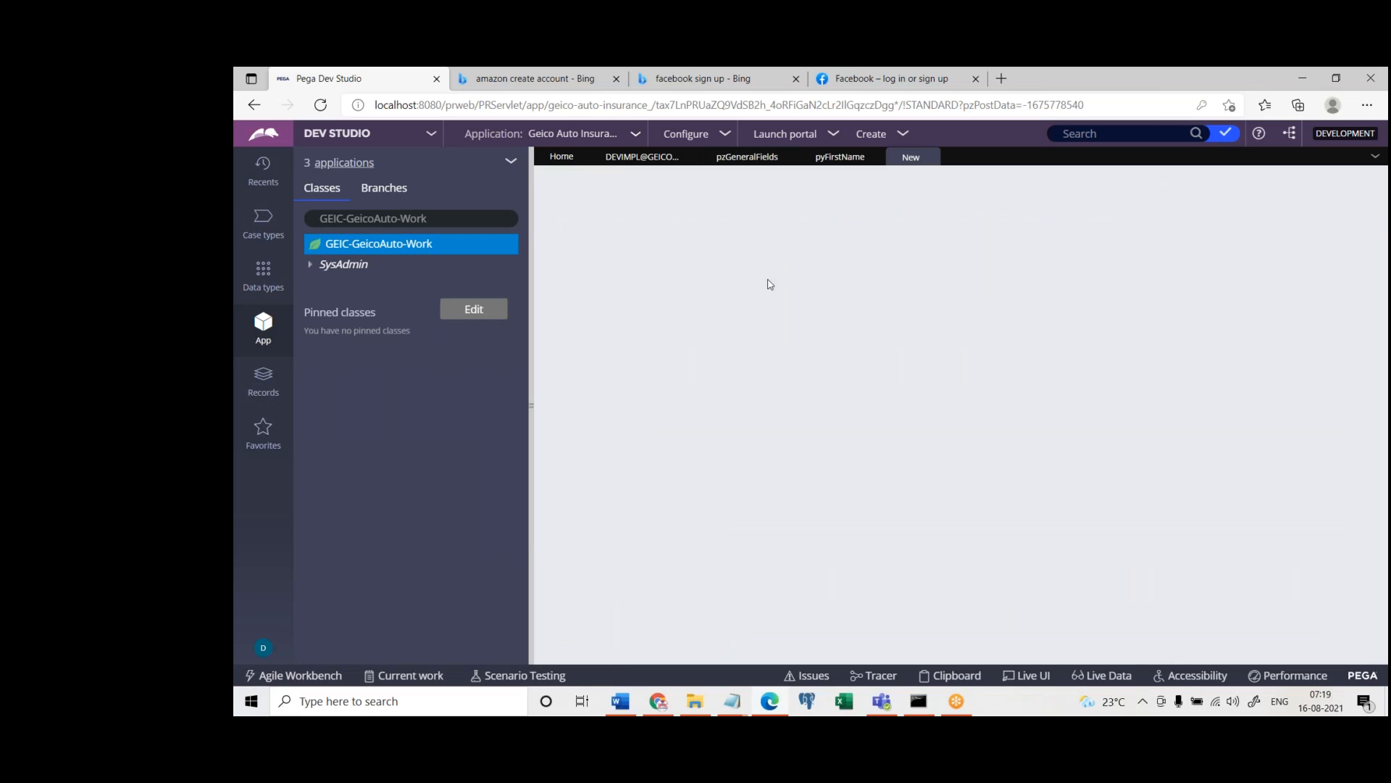
pyautogui.write('Test')
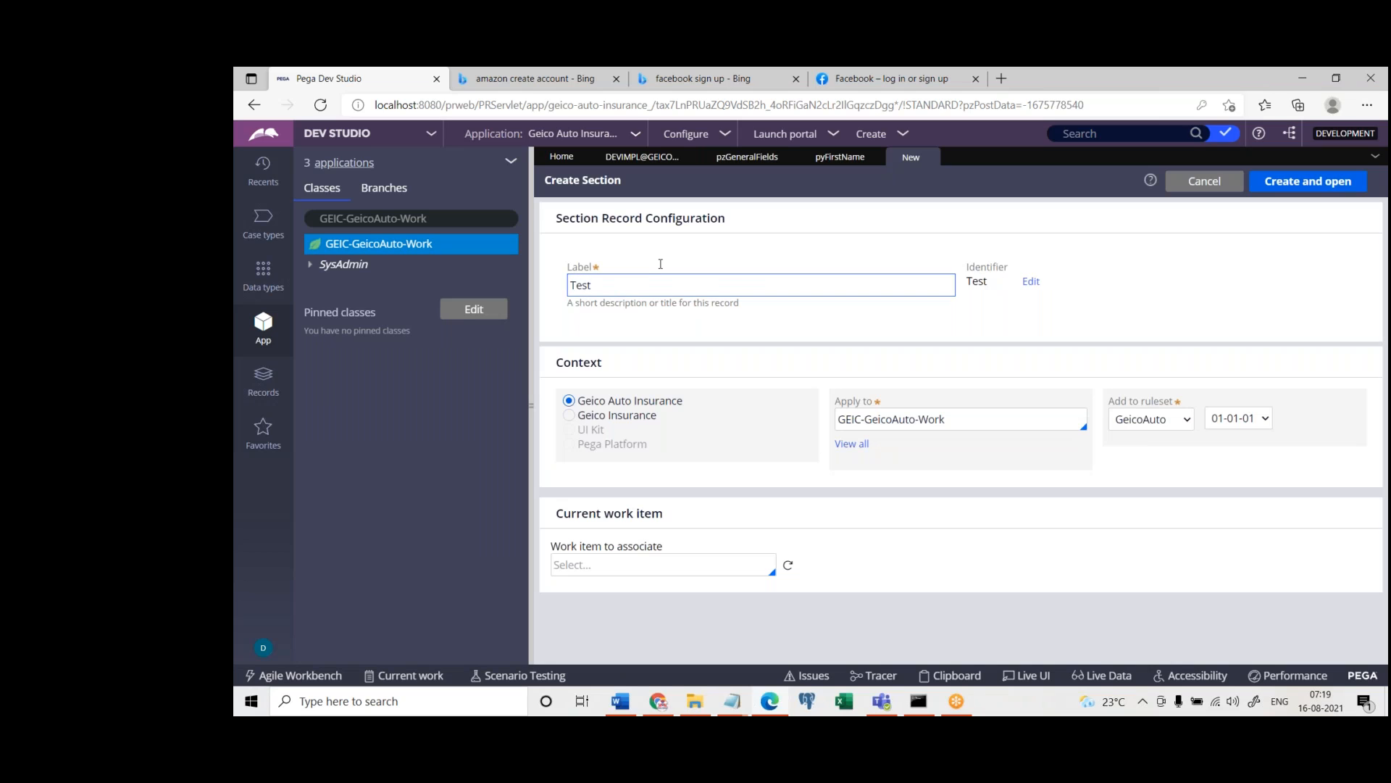
pyautogui.press('Return')
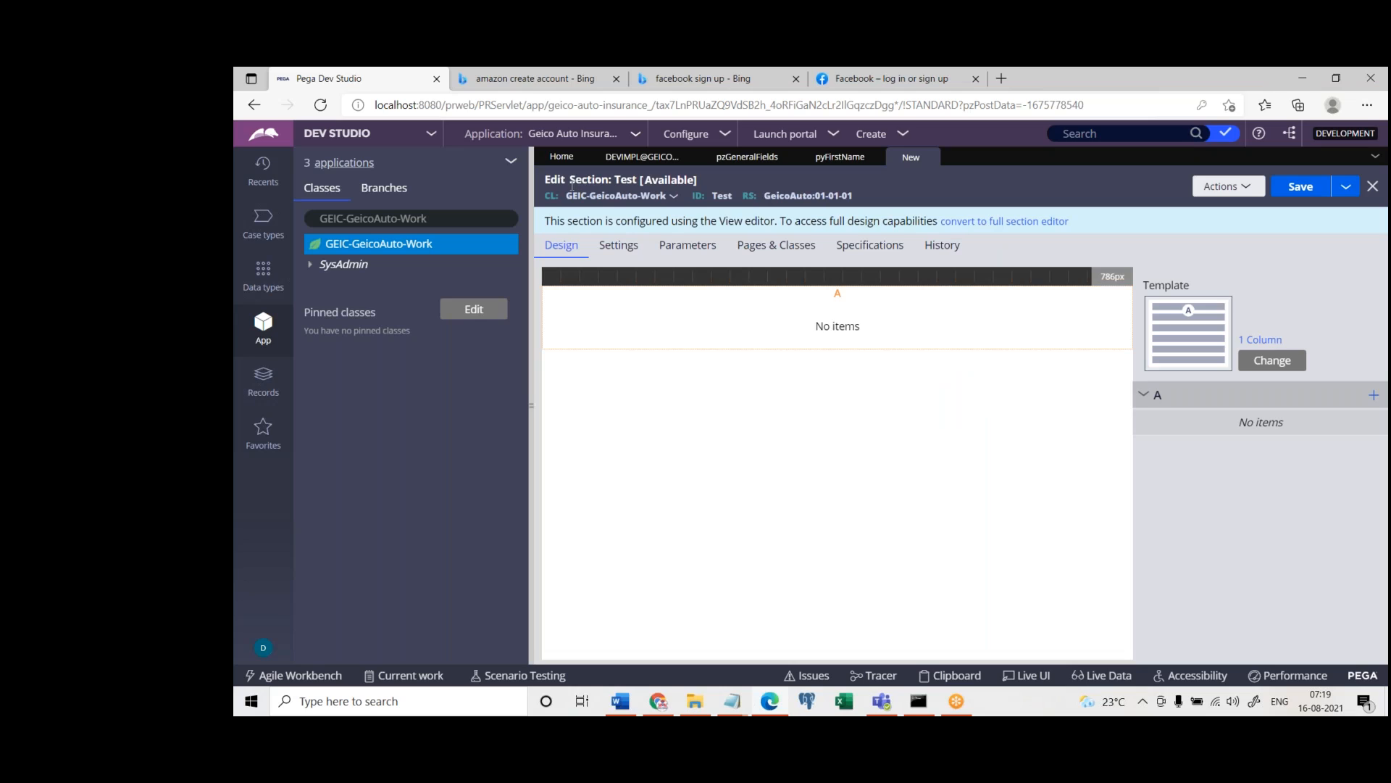
# Convert the Test section to the full section editor and confirm the conversion
pyautogui.moveTo(570, 183); pyautogui.dragTo(609, 183)
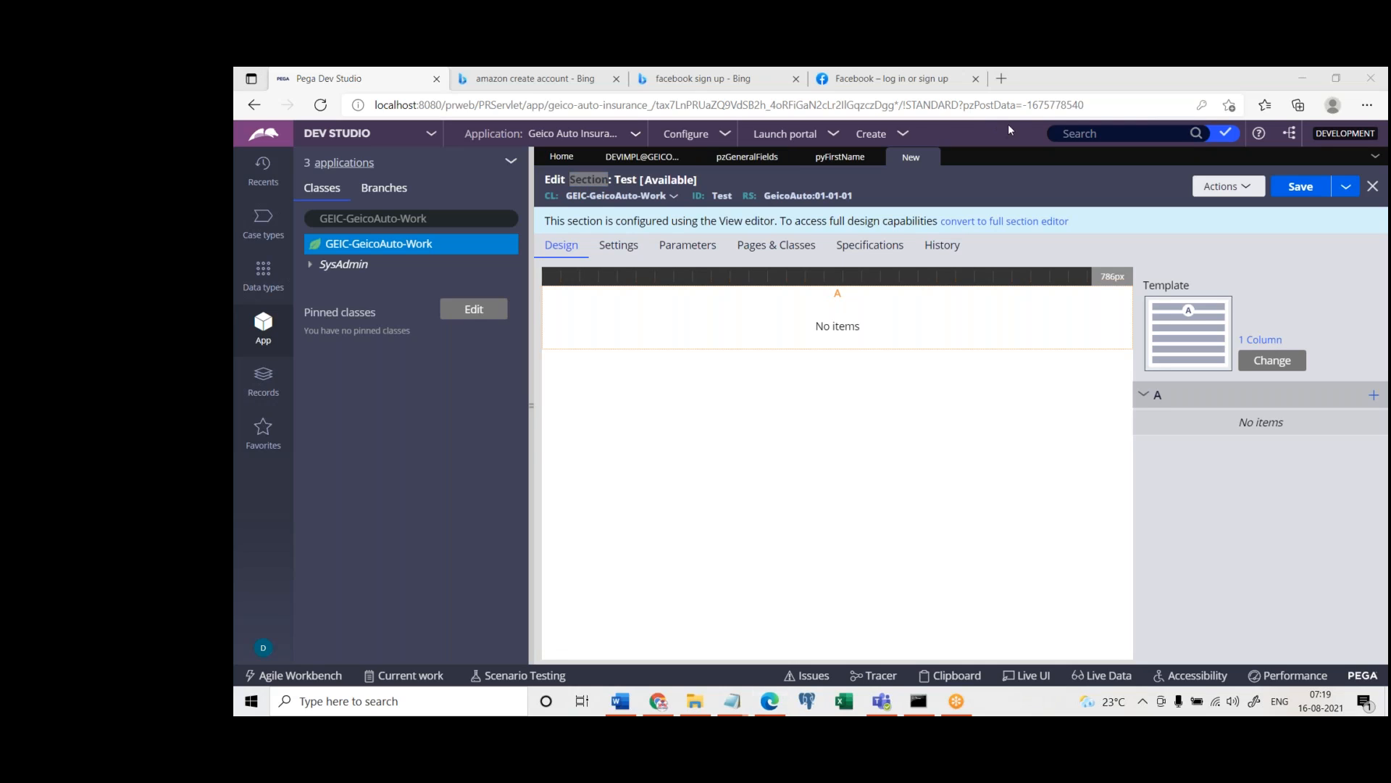
pyautogui.click(1018, 221)
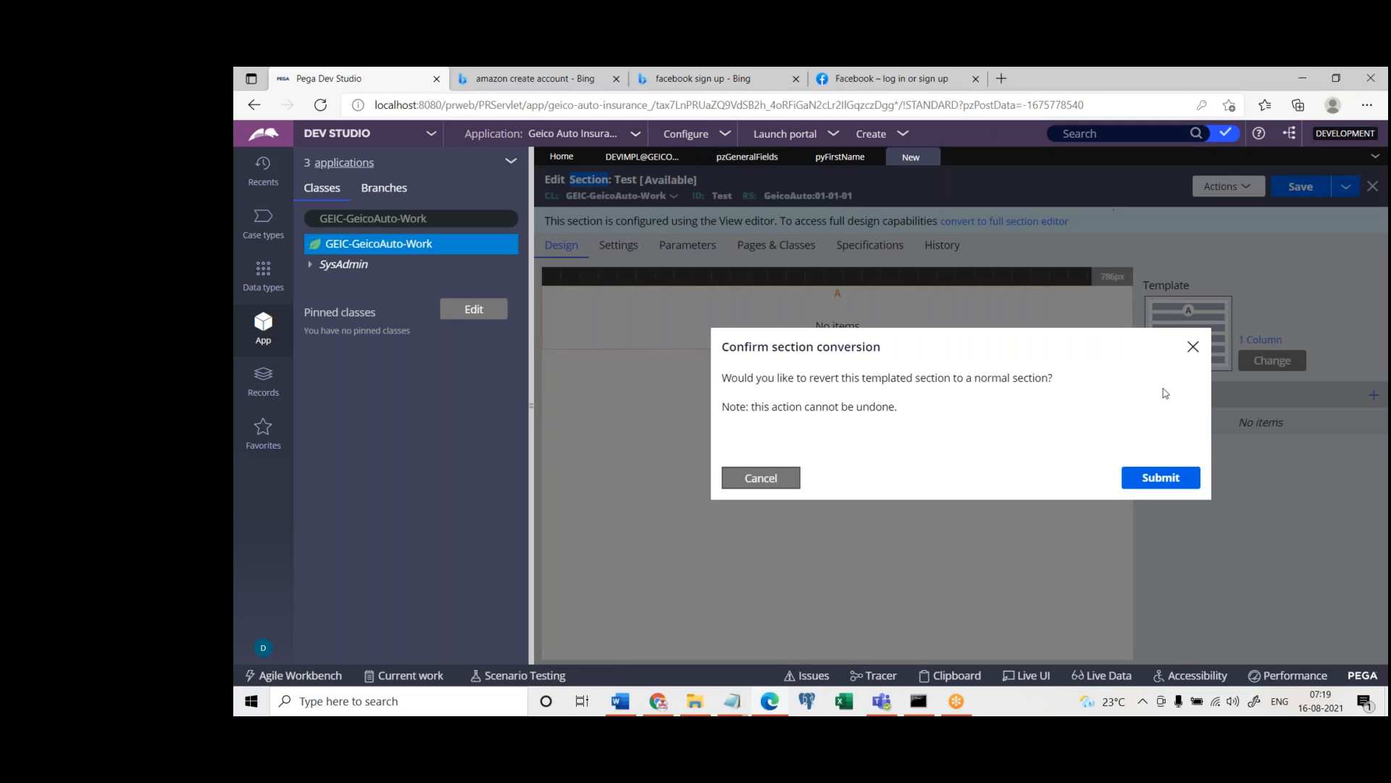
pyautogui.click(1159, 477)
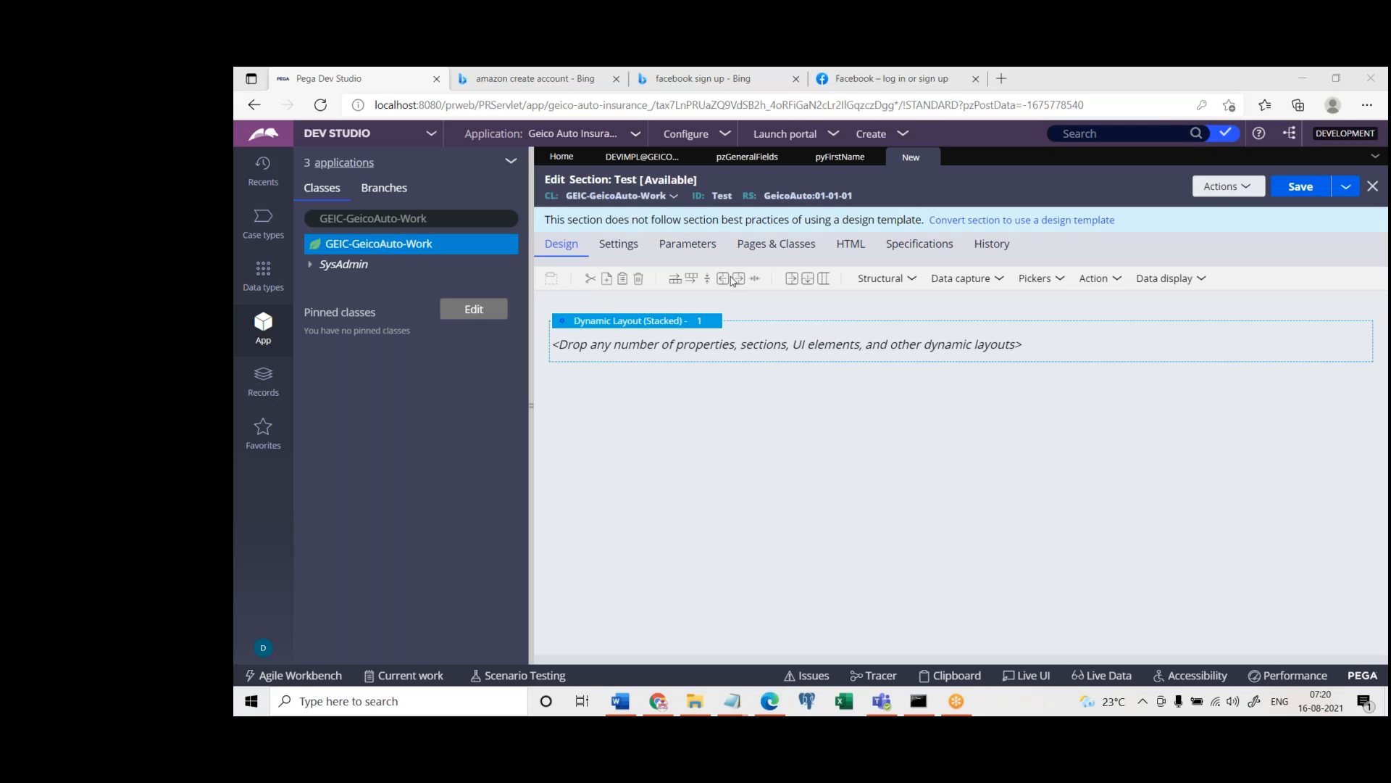
# Add a Text input, a Text area and a Date time control to the section's dynamic layout, stacked in that order
pyautogui.click(973, 280)
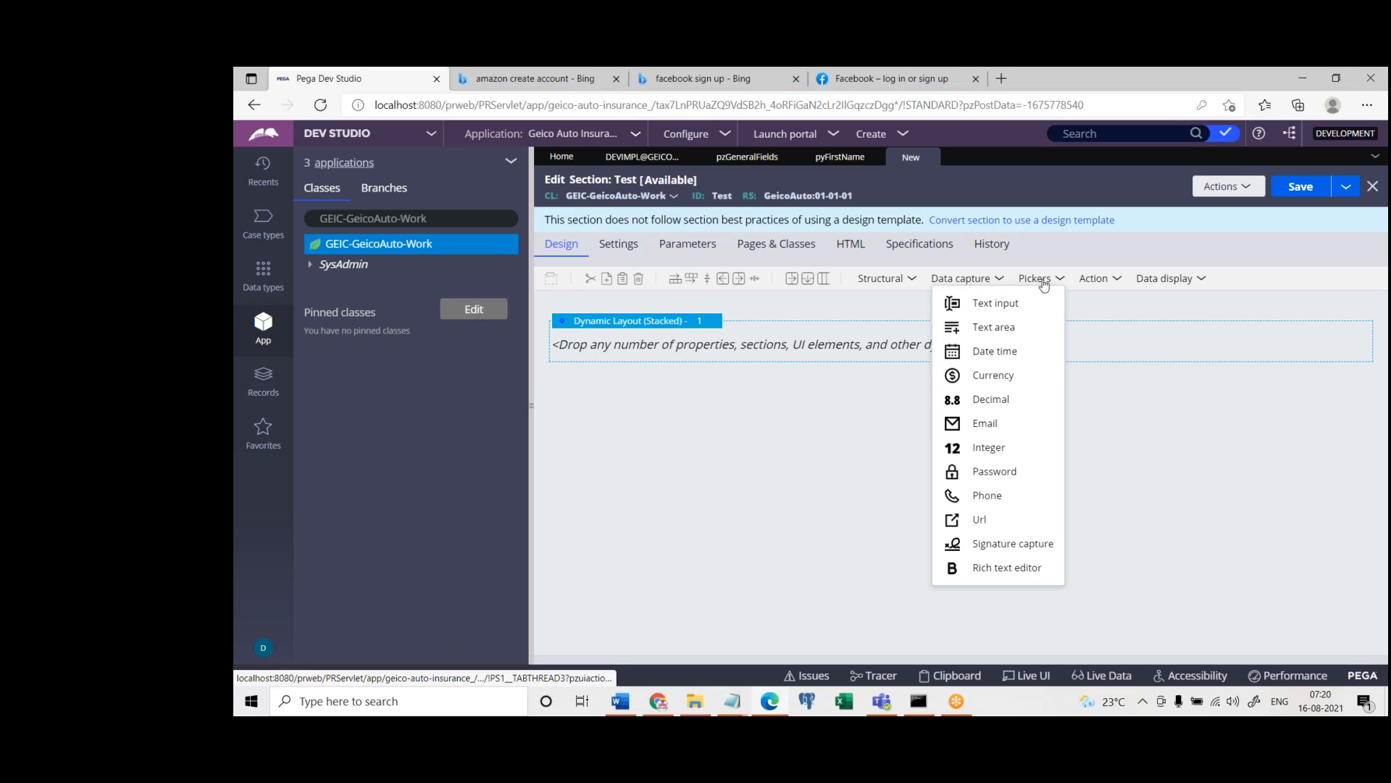
pyautogui.moveTo(1002, 303); pyautogui.dragTo(851, 361)
pyautogui.click(968, 280)
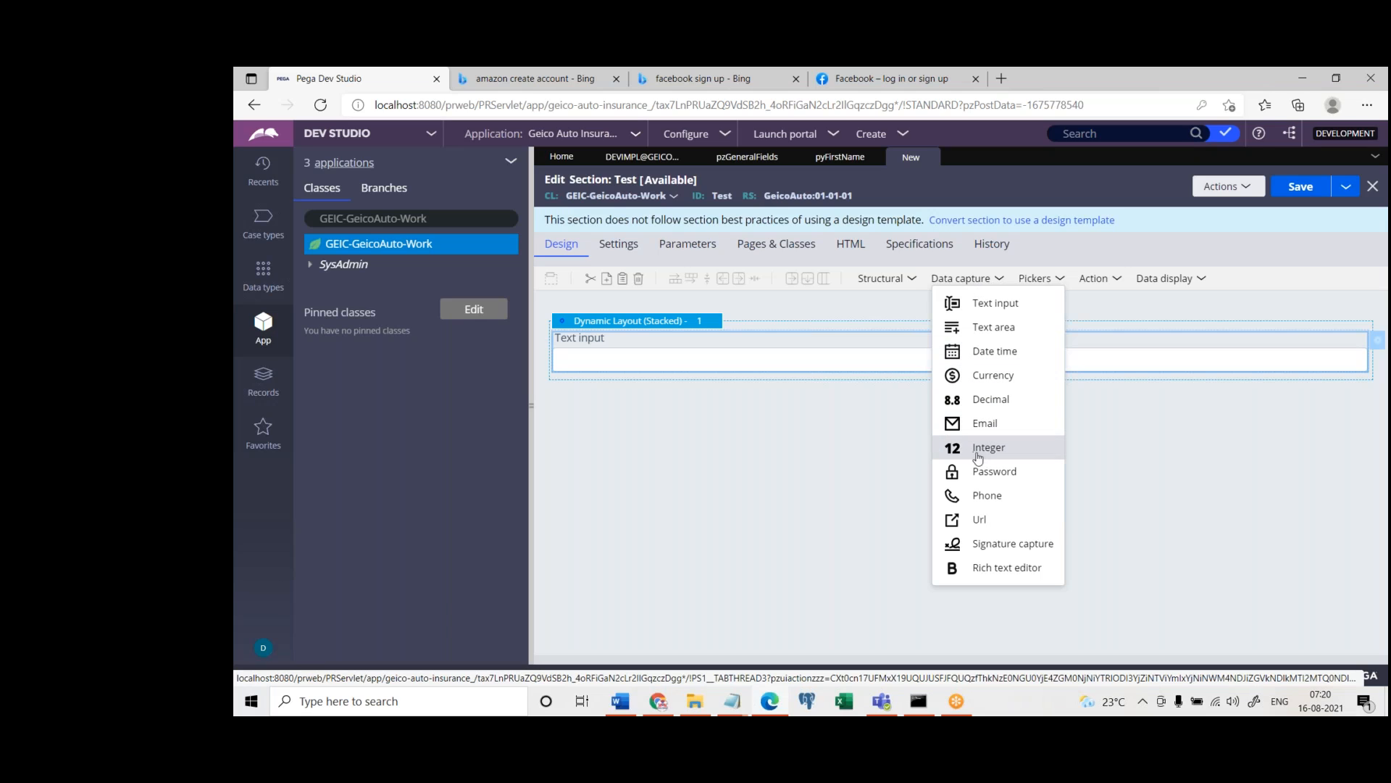
pyautogui.click(977, 335)
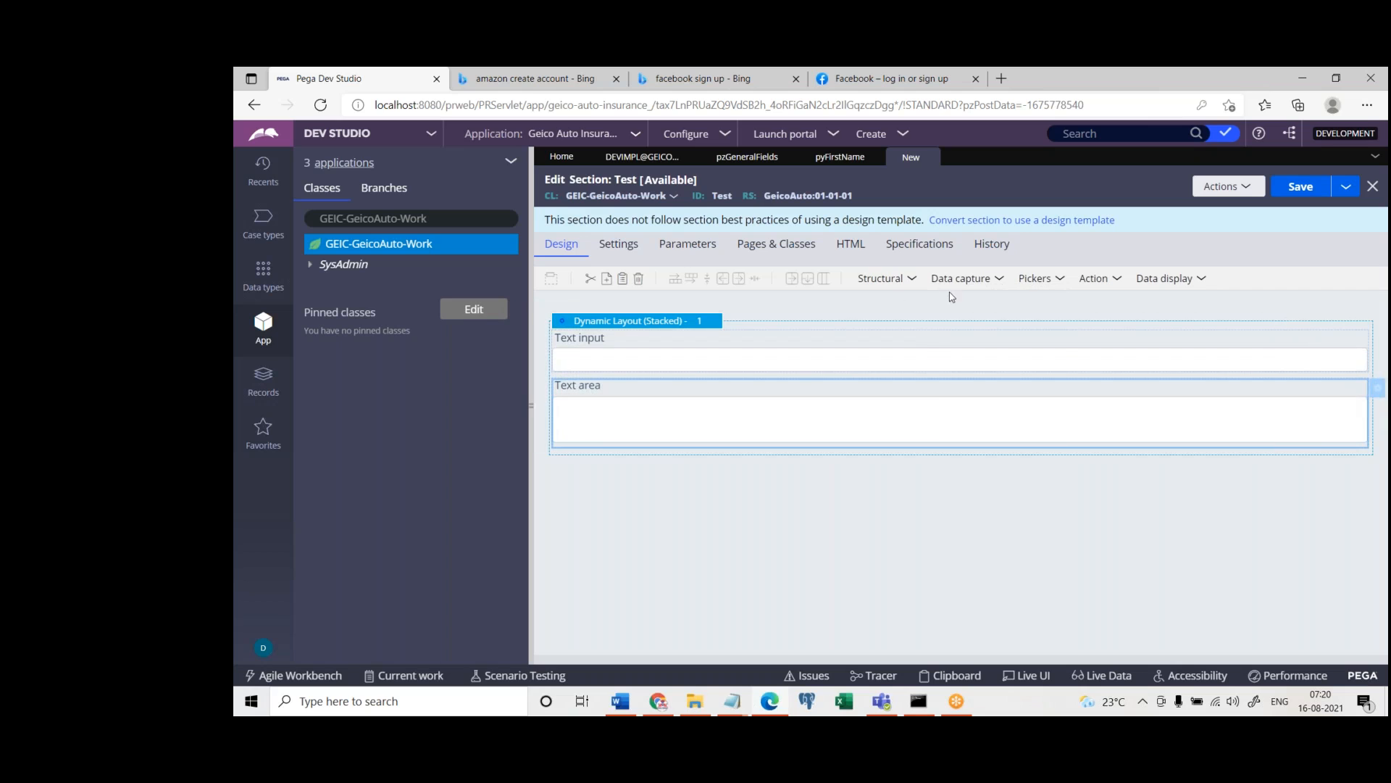
pyautogui.click(969, 283)
pyautogui.moveTo(950, 357); pyautogui.dragTo(600, 471)
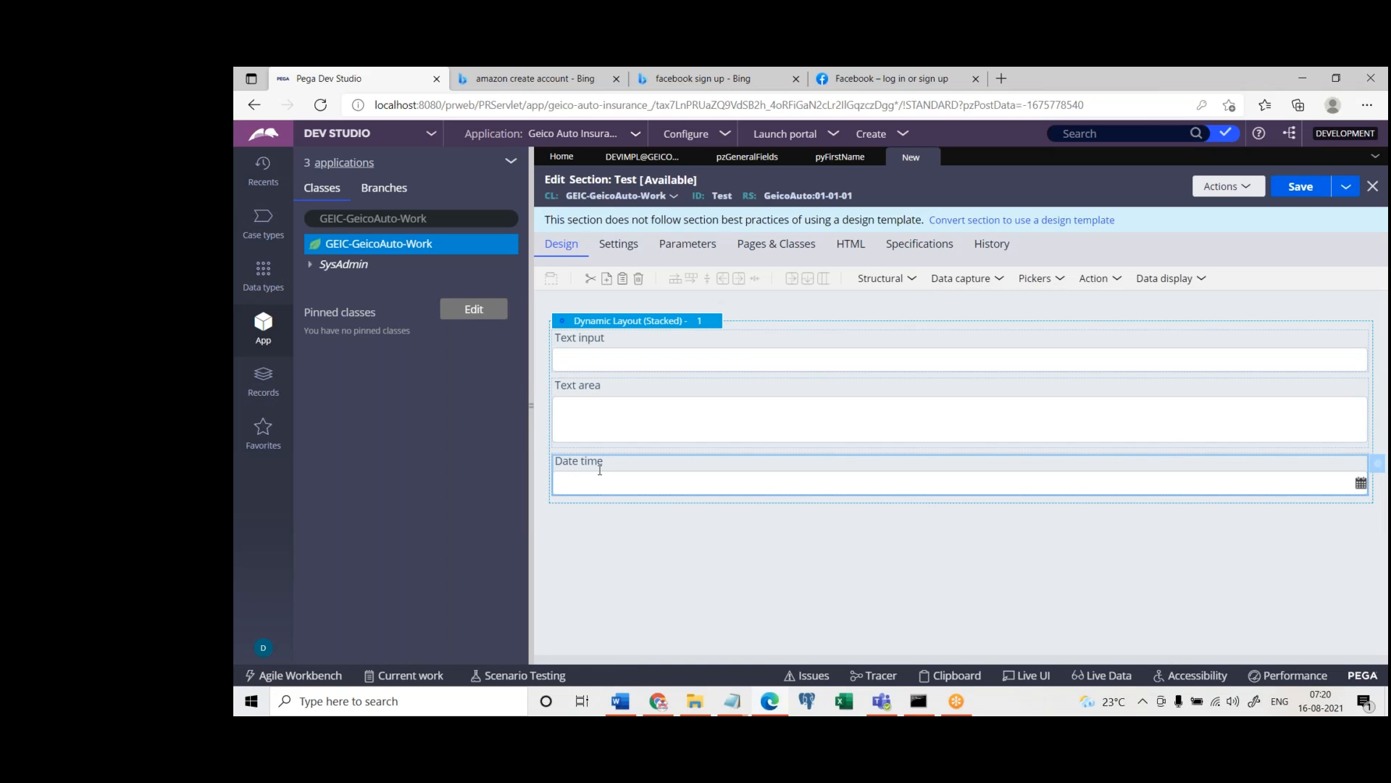
# Check the property reference in the Text input cell's properties and close them without changes
pyautogui.doubleClick(630, 357)
pyautogui.click(941, 285)
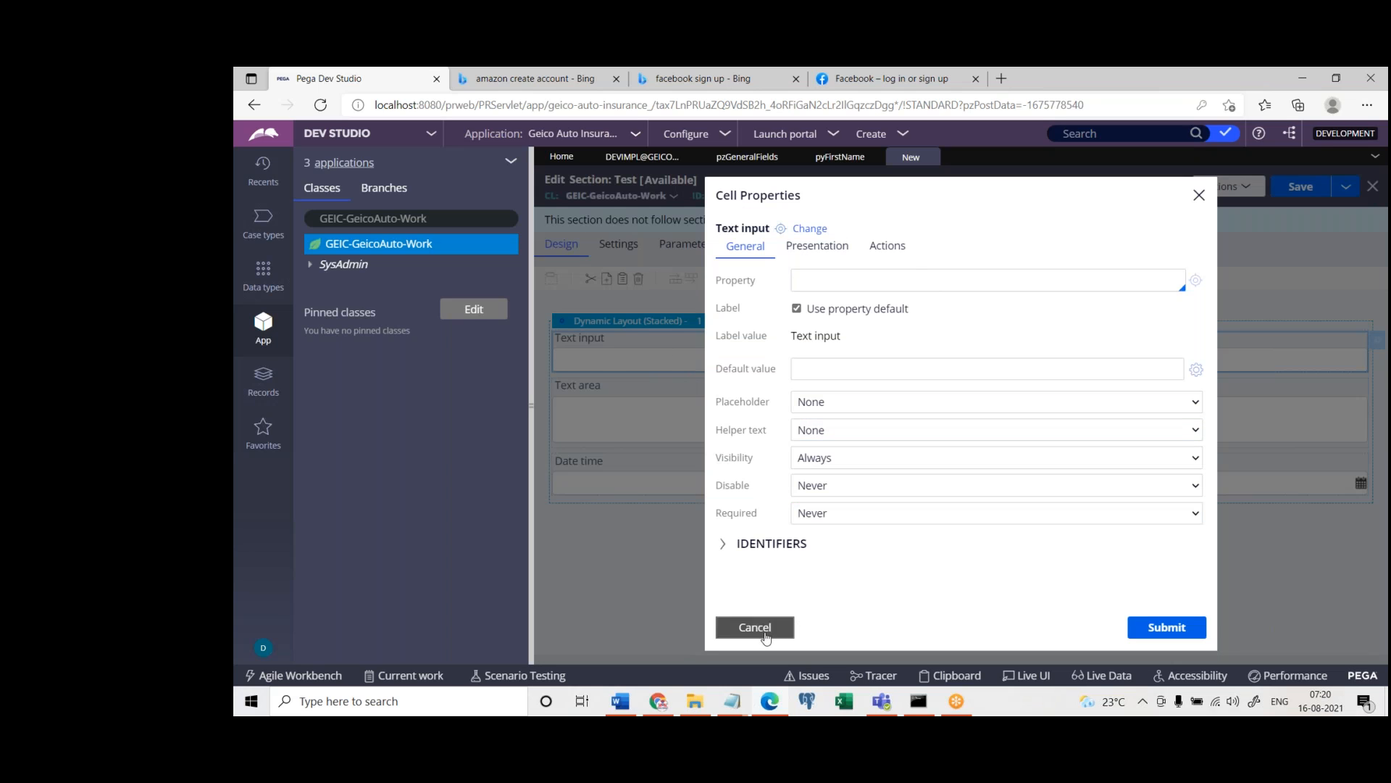
pyautogui.click(791, 625)
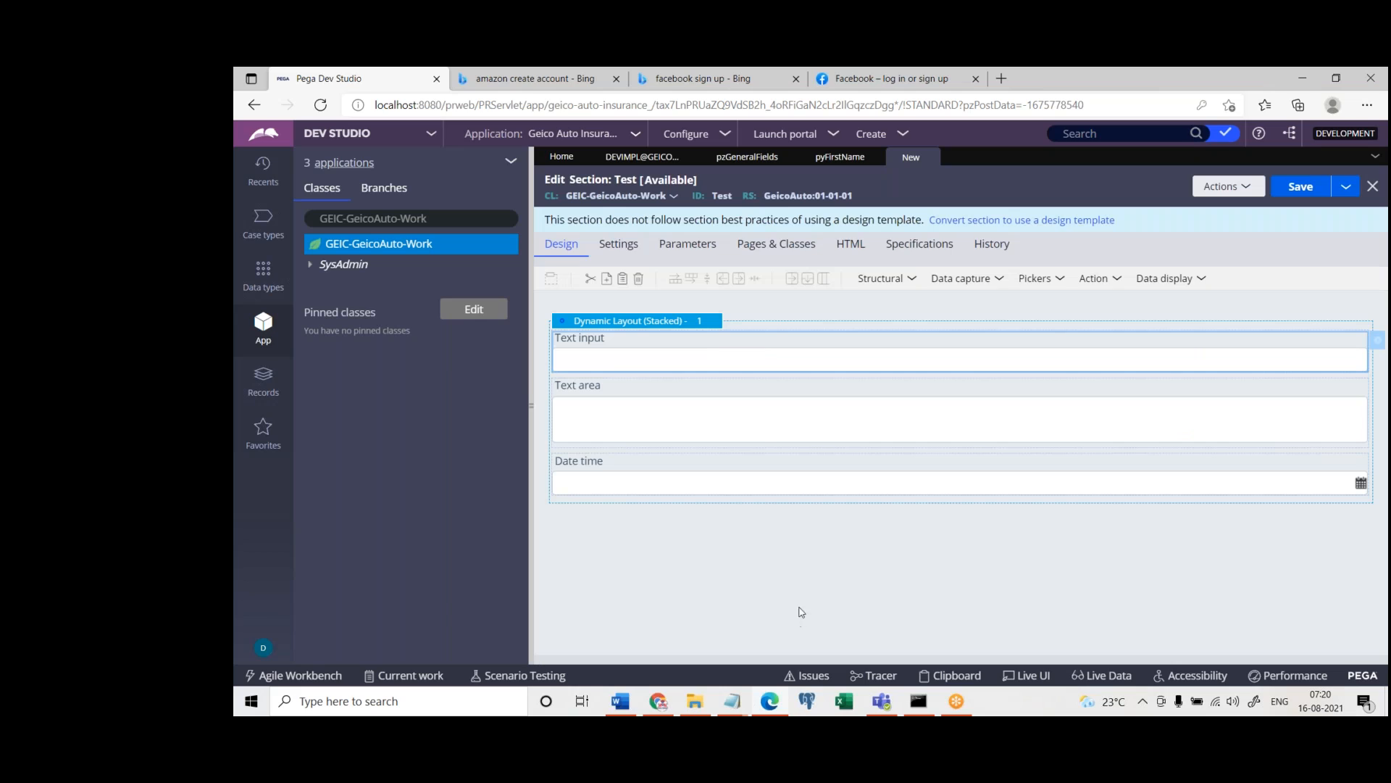
# Try .pyID as the Text input cell's property reference, and cancel the cell properties
pyautogui.doubleClick(603, 348)
pyautogui.write('.')
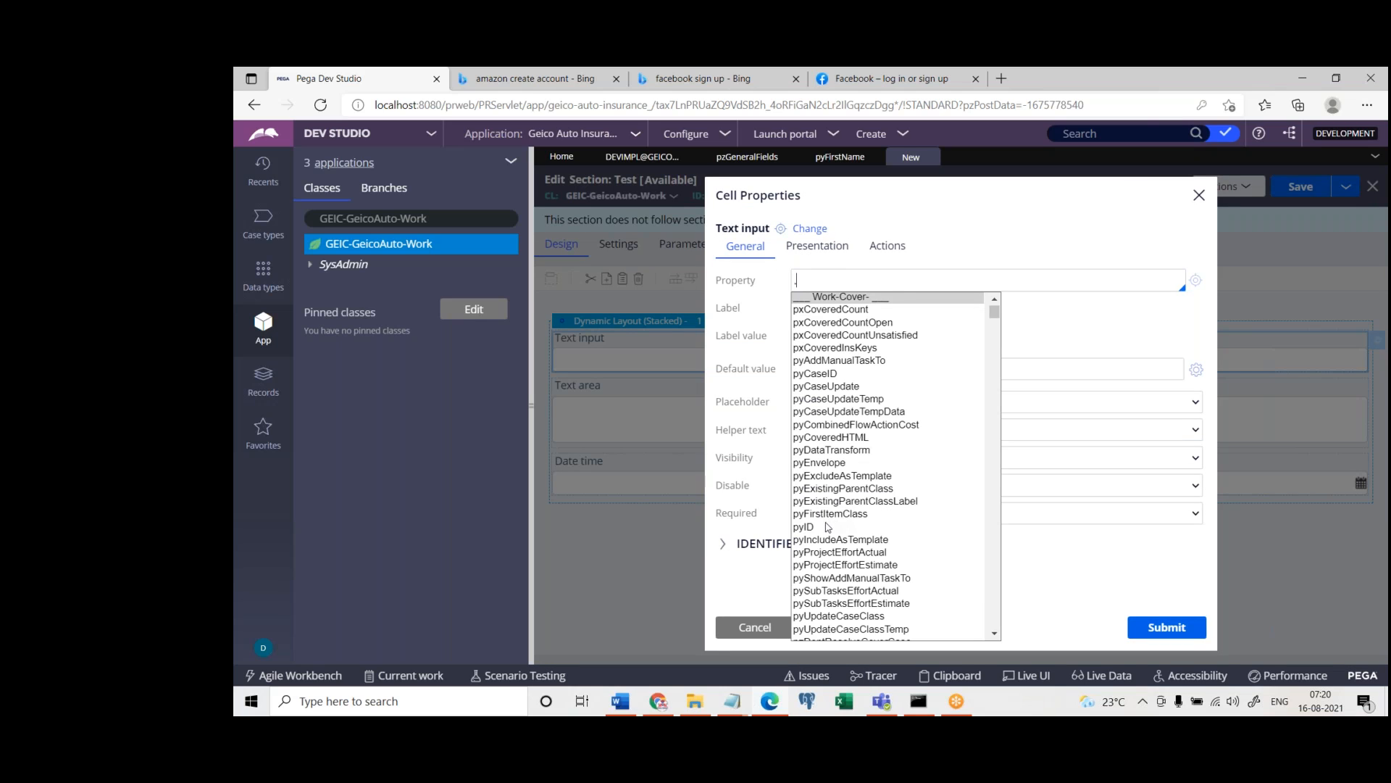
pyautogui.click(827, 526)
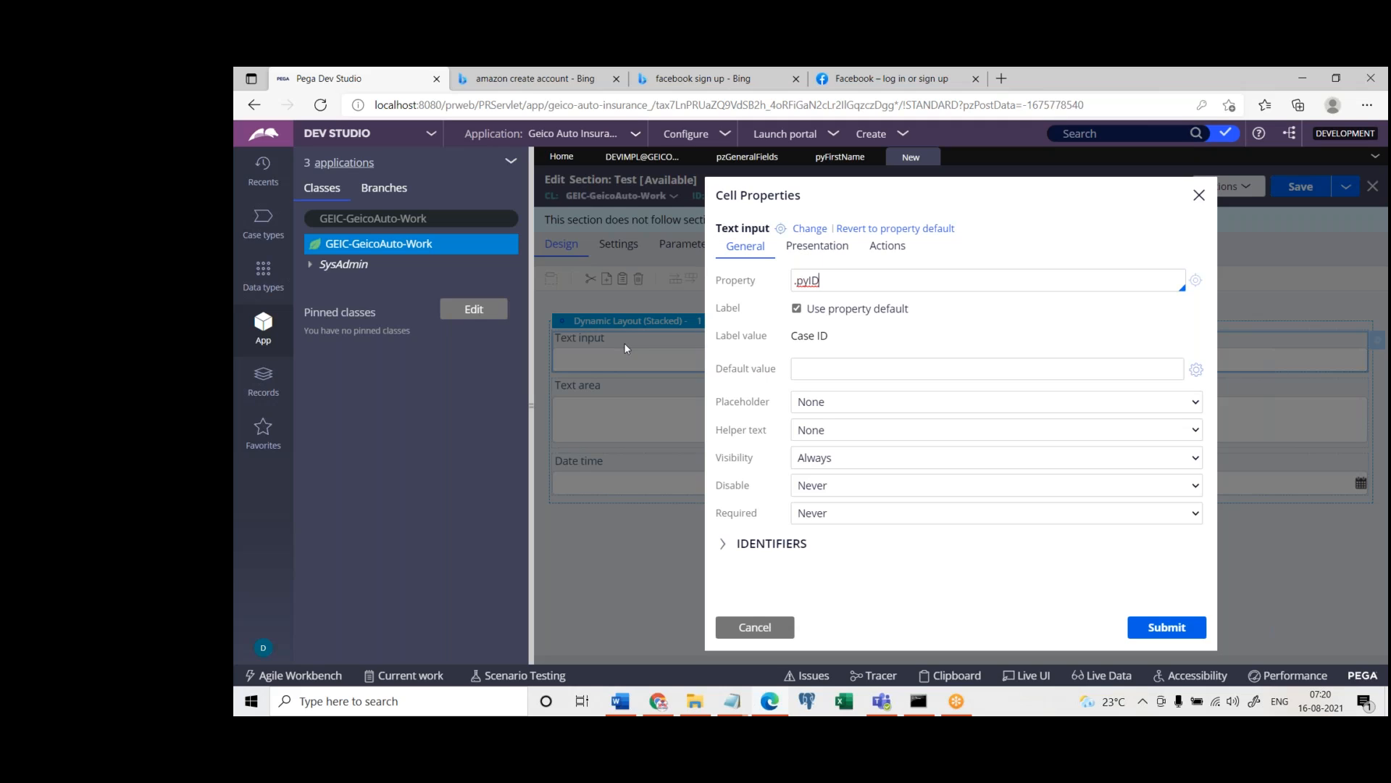
pyautogui.tripleClick(809, 282)
pyautogui.doubleClick(831, 284)
pyautogui.click(754, 628)
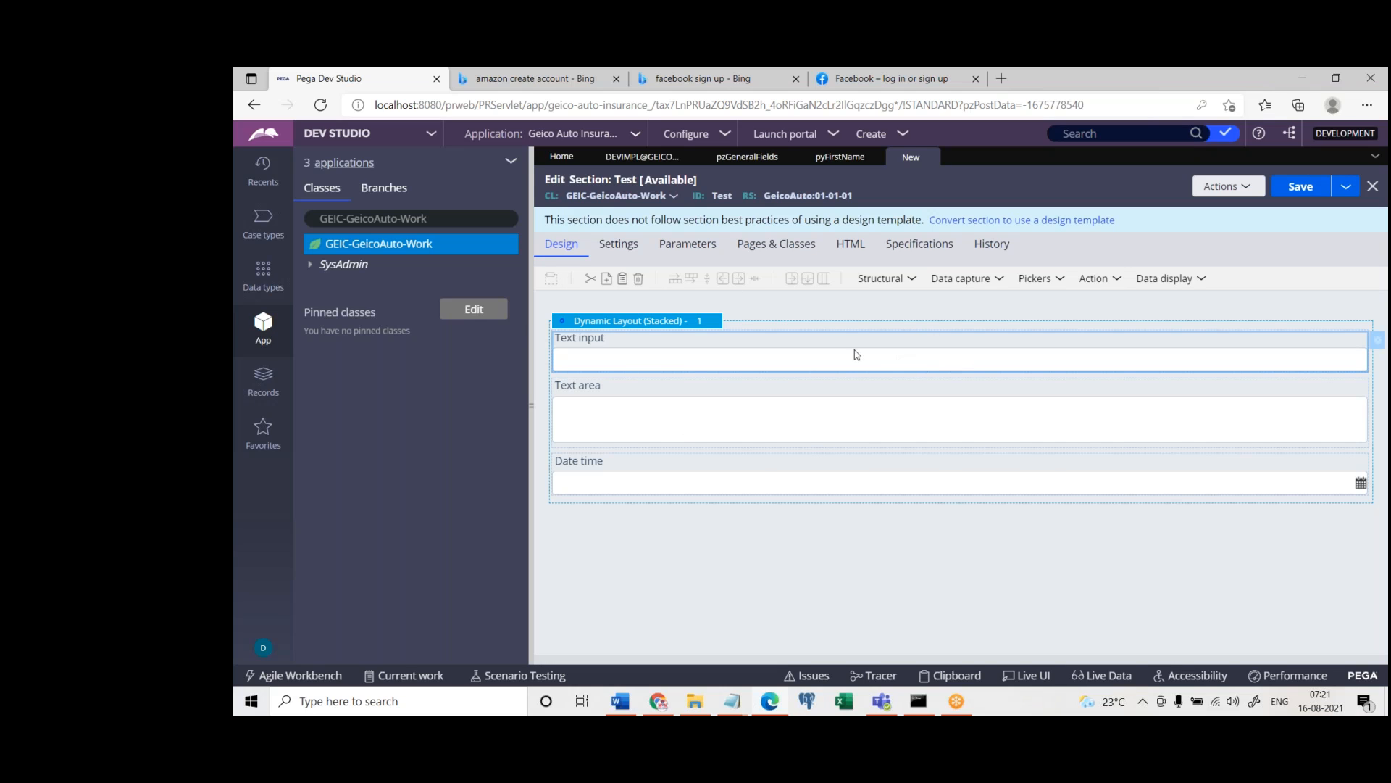
# Add a second Text input below the first one, view its cell properties, and cancel them
pyautogui.click(973, 285)
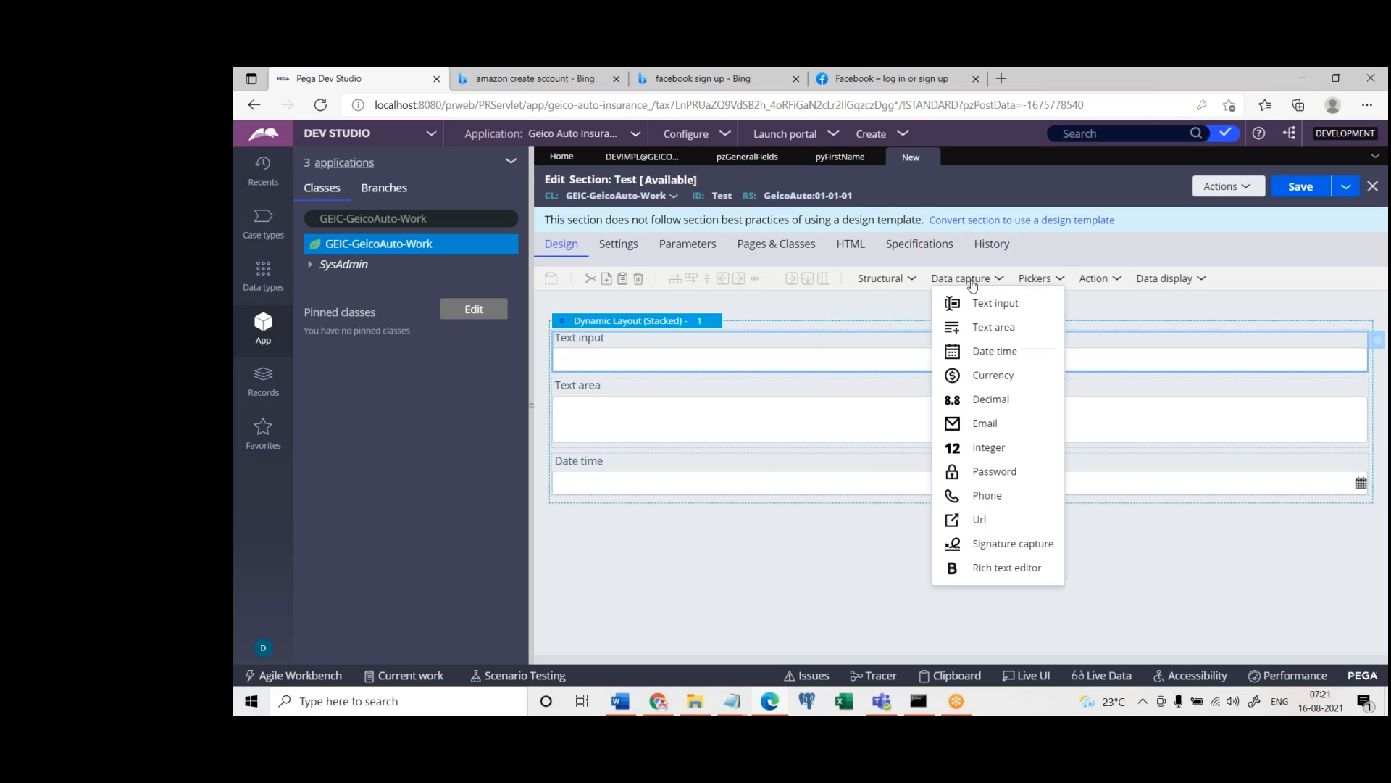
pyautogui.moveTo(955, 308); pyautogui.dragTo(696, 417)
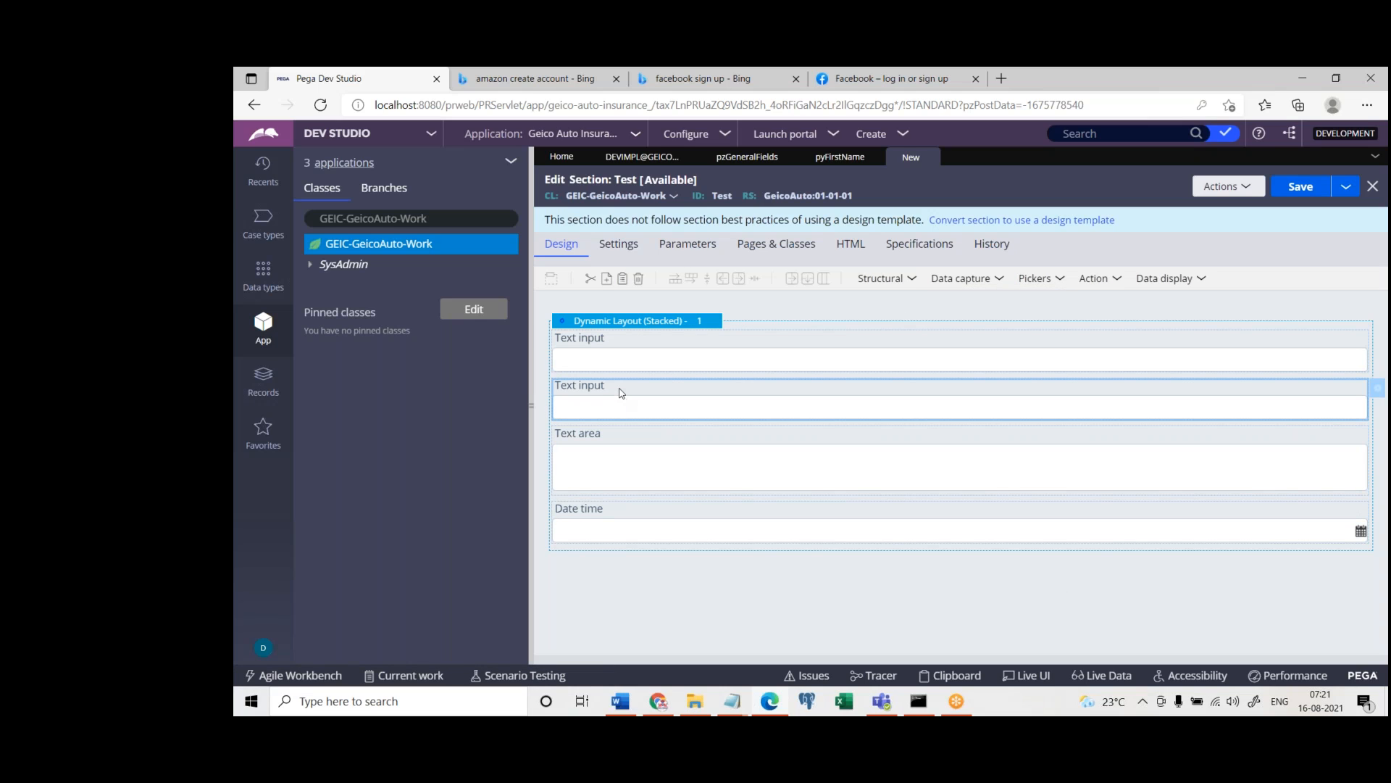
pyautogui.doubleClick(621, 392)
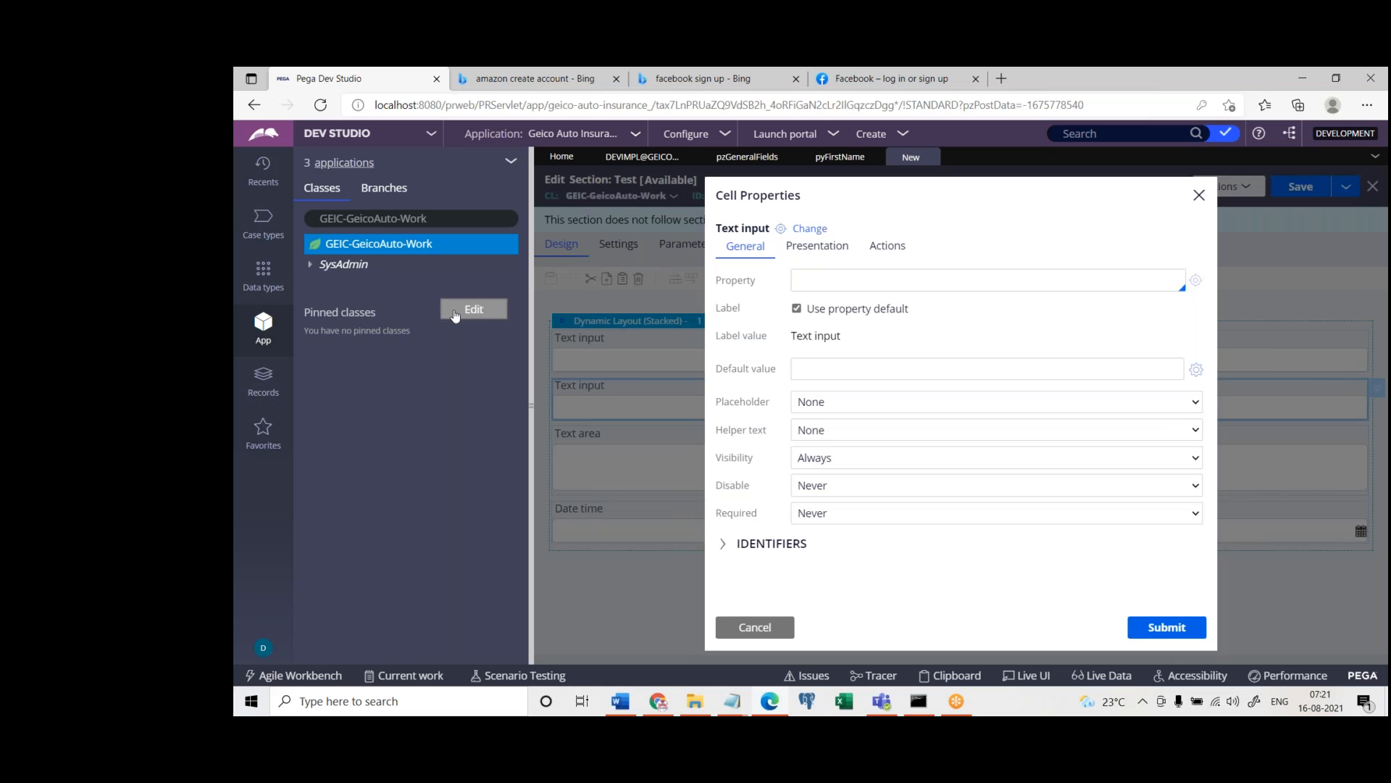
pyautogui.click(757, 624)
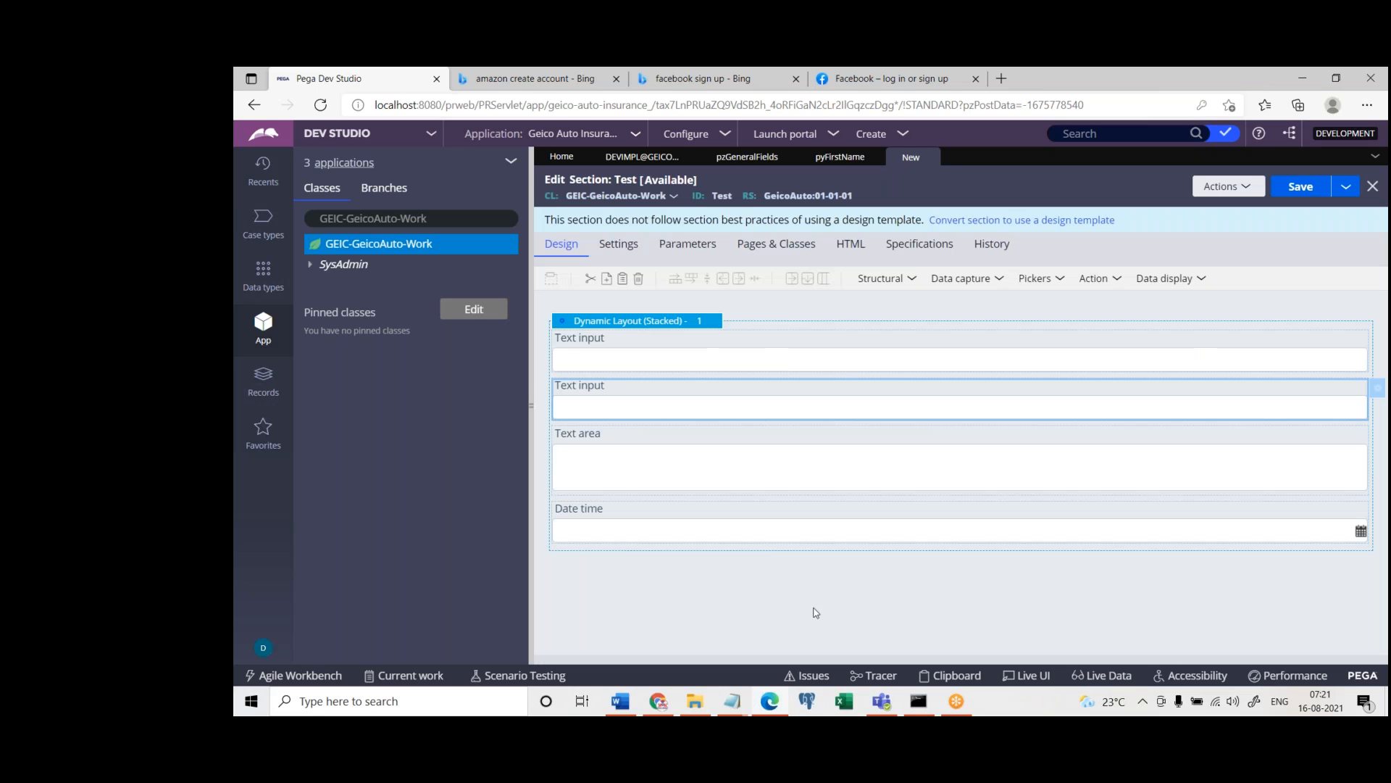
# Load the Data-Admin-Operator- class in the class explorer and expand its Data Model to list the properties
pyautogui.click(440, 218)
pyautogui.write('Data-Ad')
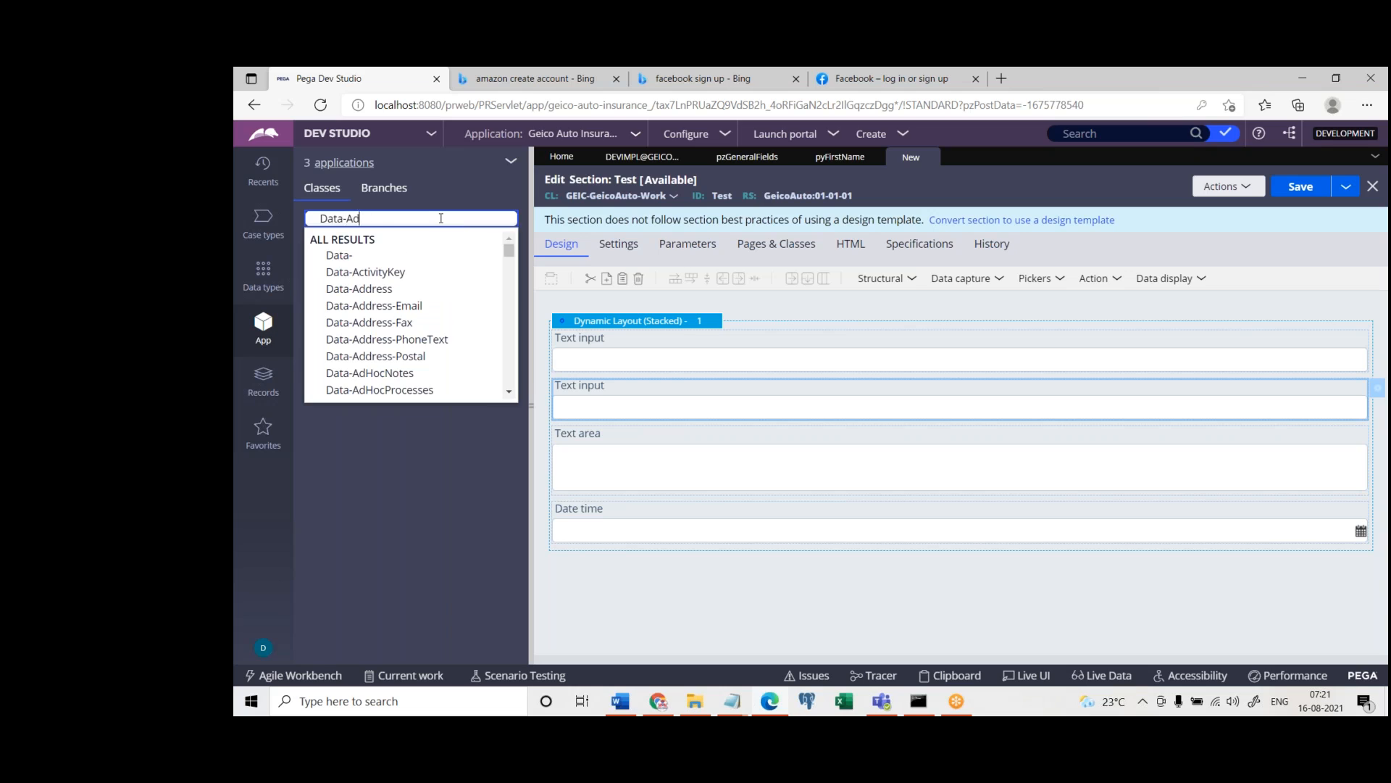
pyautogui.write('min-Operator')
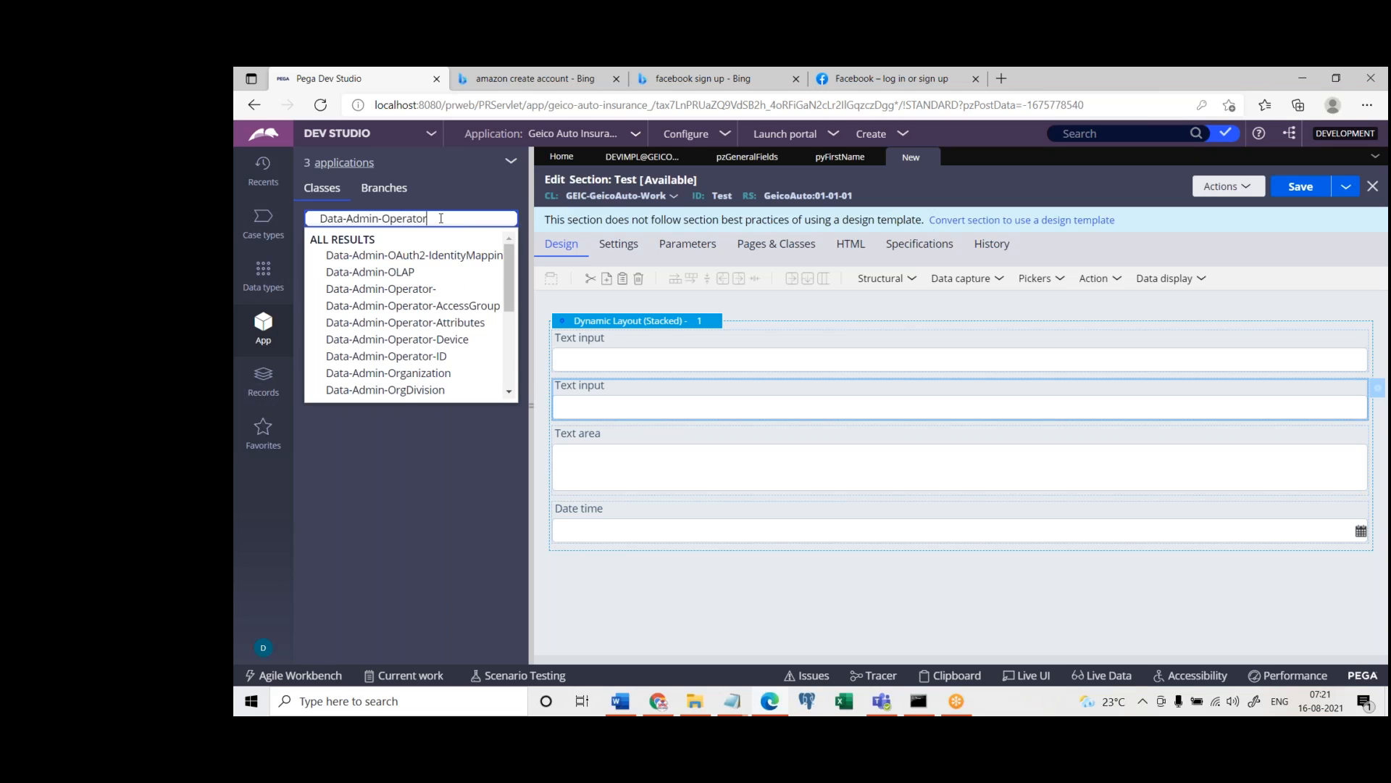
pyautogui.press('Return')
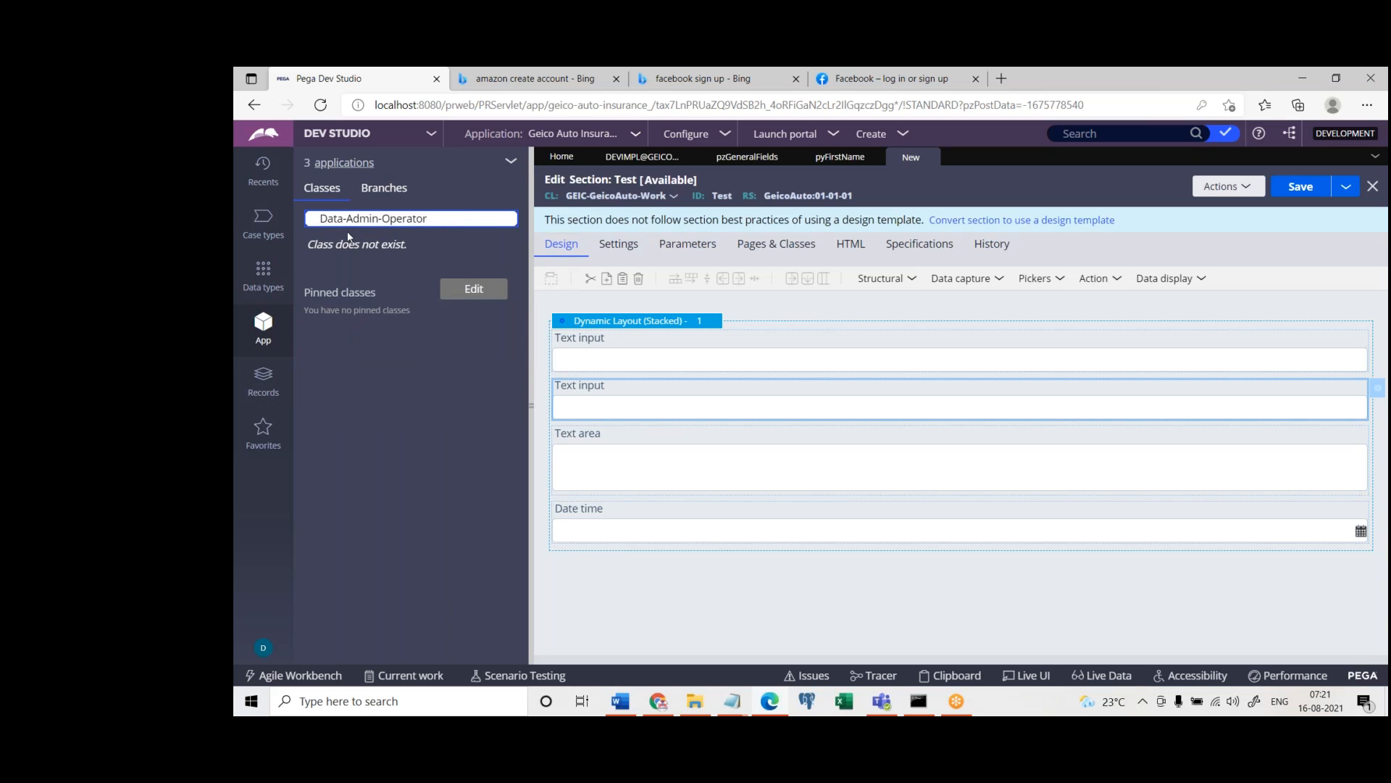
pyautogui.click(434, 222)
pyautogui.press('BackSpace')
pyautogui.press('BackSpace')
pyautogui.press('BackSpace')
pyautogui.press('BackSpace')
pyautogui.press('BackSpace')
pyautogui.press('BackSpace')
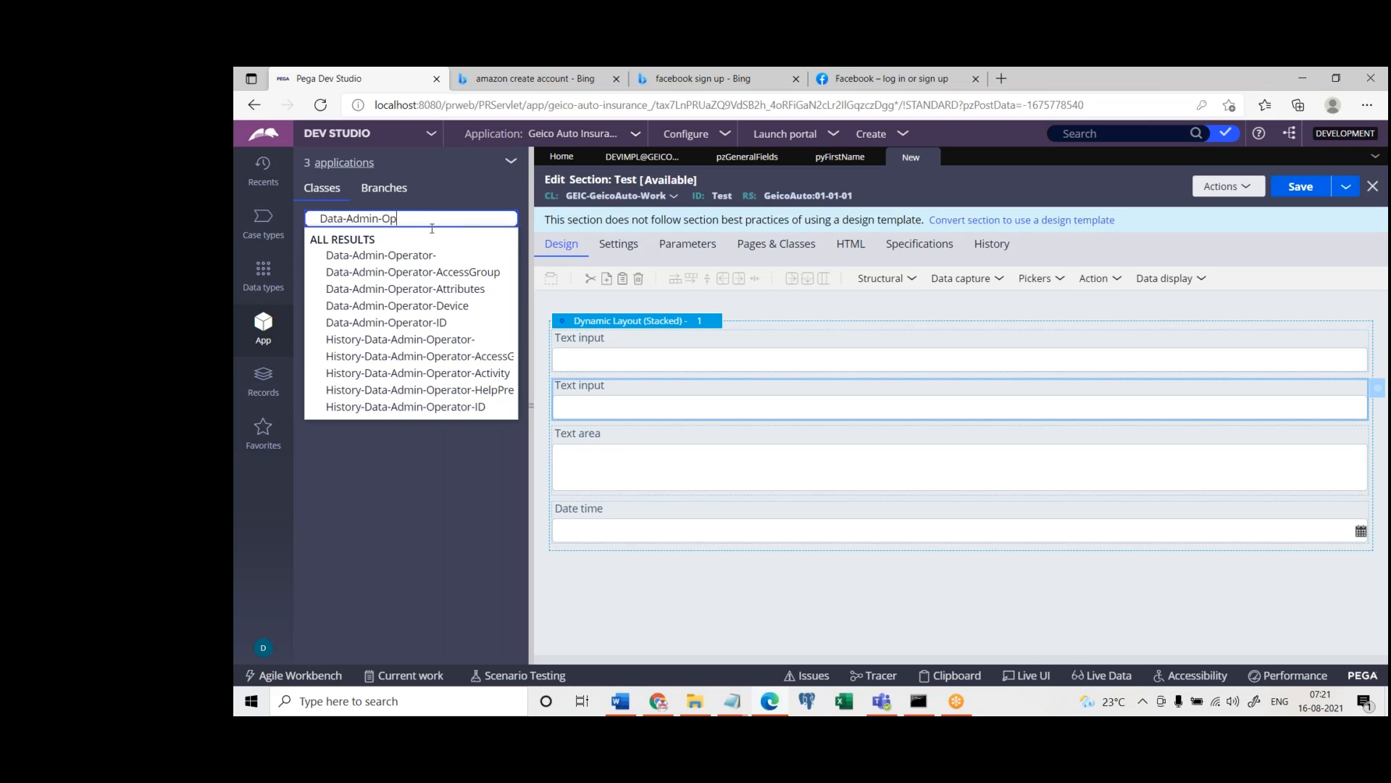
pyautogui.click(363, 255)
pyautogui.click(310, 265)
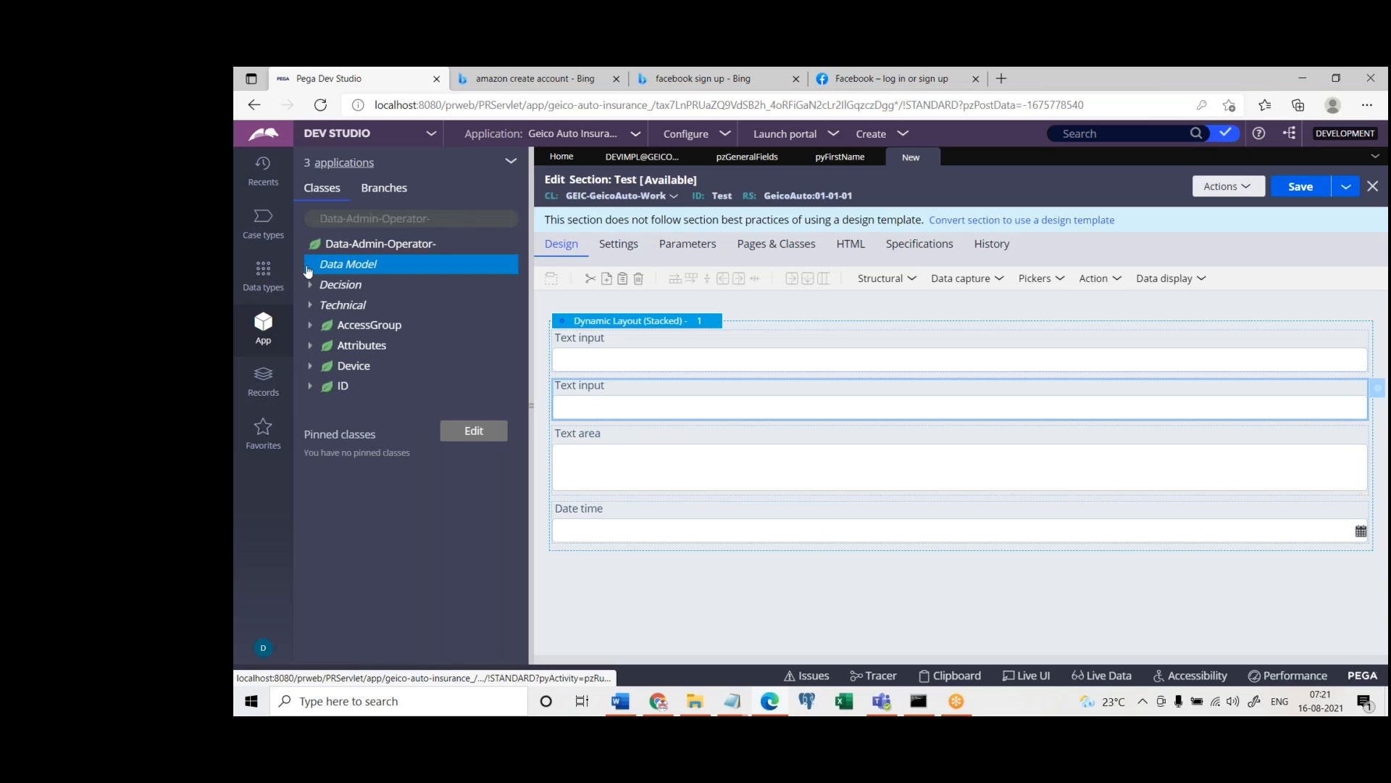
pyautogui.click(320, 285)
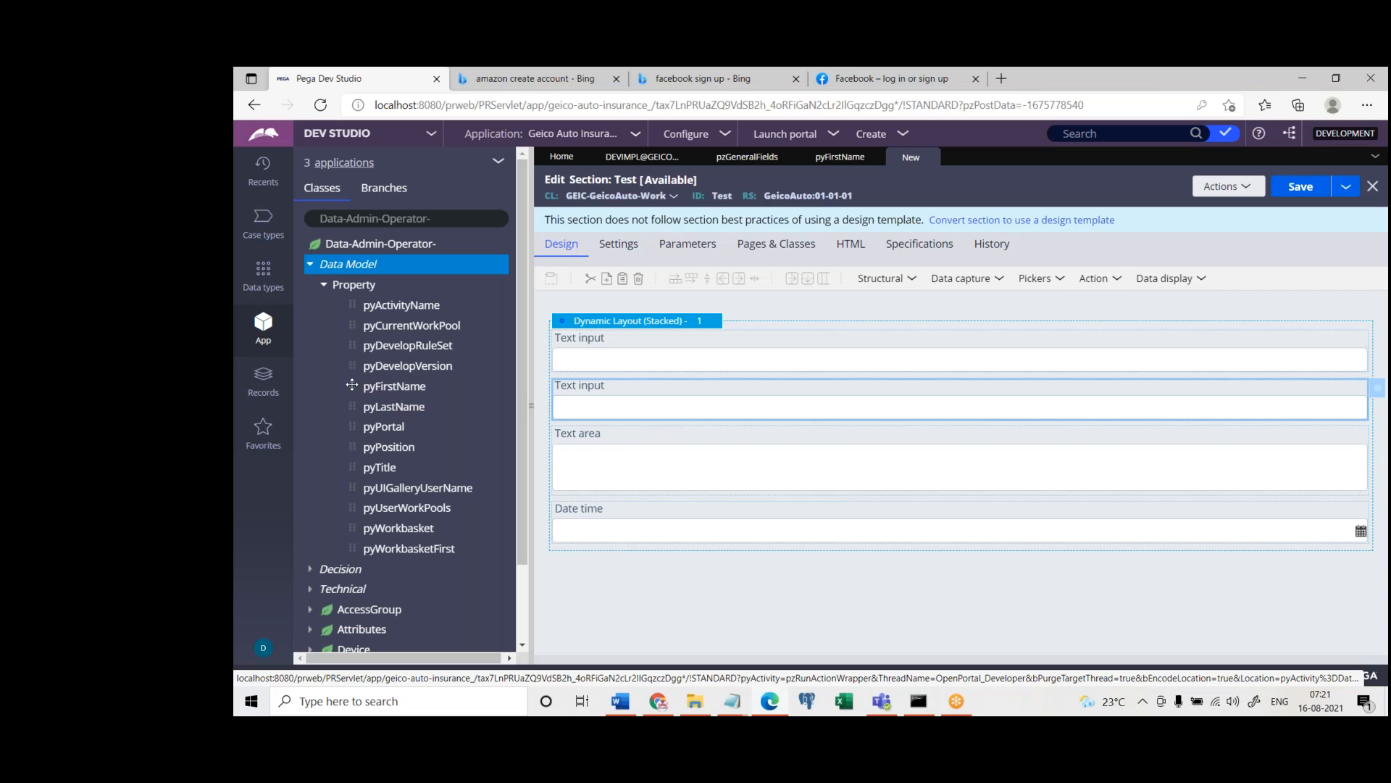
# Place the pyFirstName property below the Date time field, using page name test with class Data-Admin-Operator-
pyautogui.moveTo(352, 385); pyautogui.dragTo(635, 564)
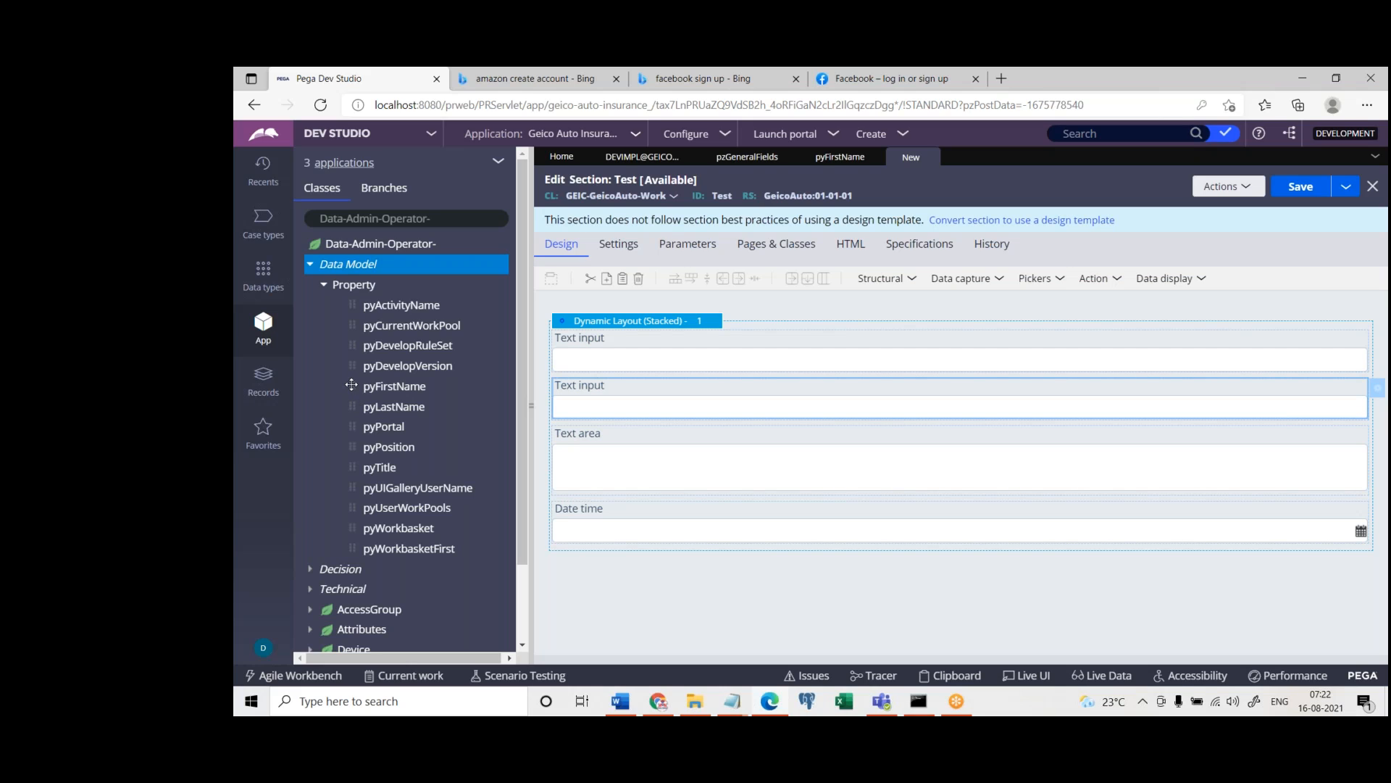
pyautogui.moveTo(351, 384); pyautogui.dragTo(665, 576)
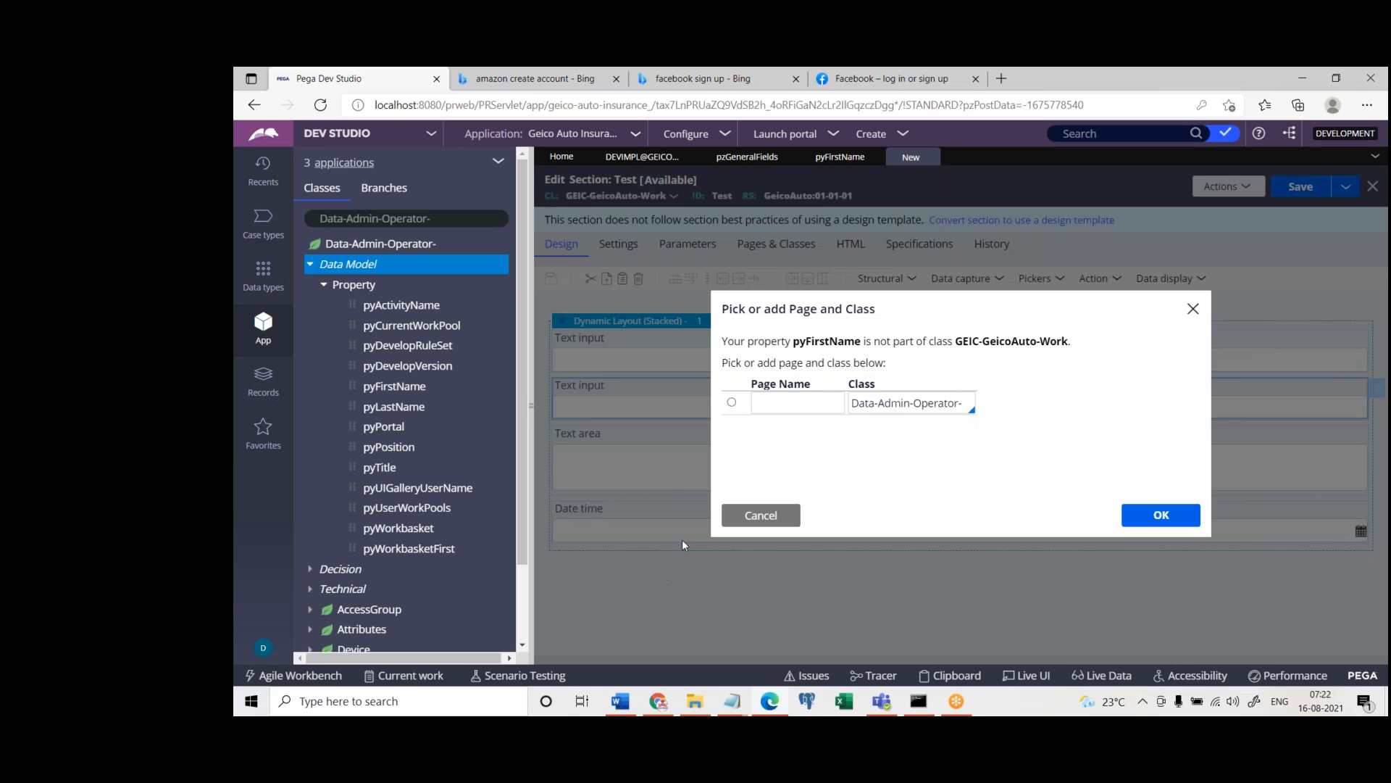
pyautogui.click(731, 402)
pyautogui.click(790, 404)
pyautogui.write('test')
pyautogui.press('Return')
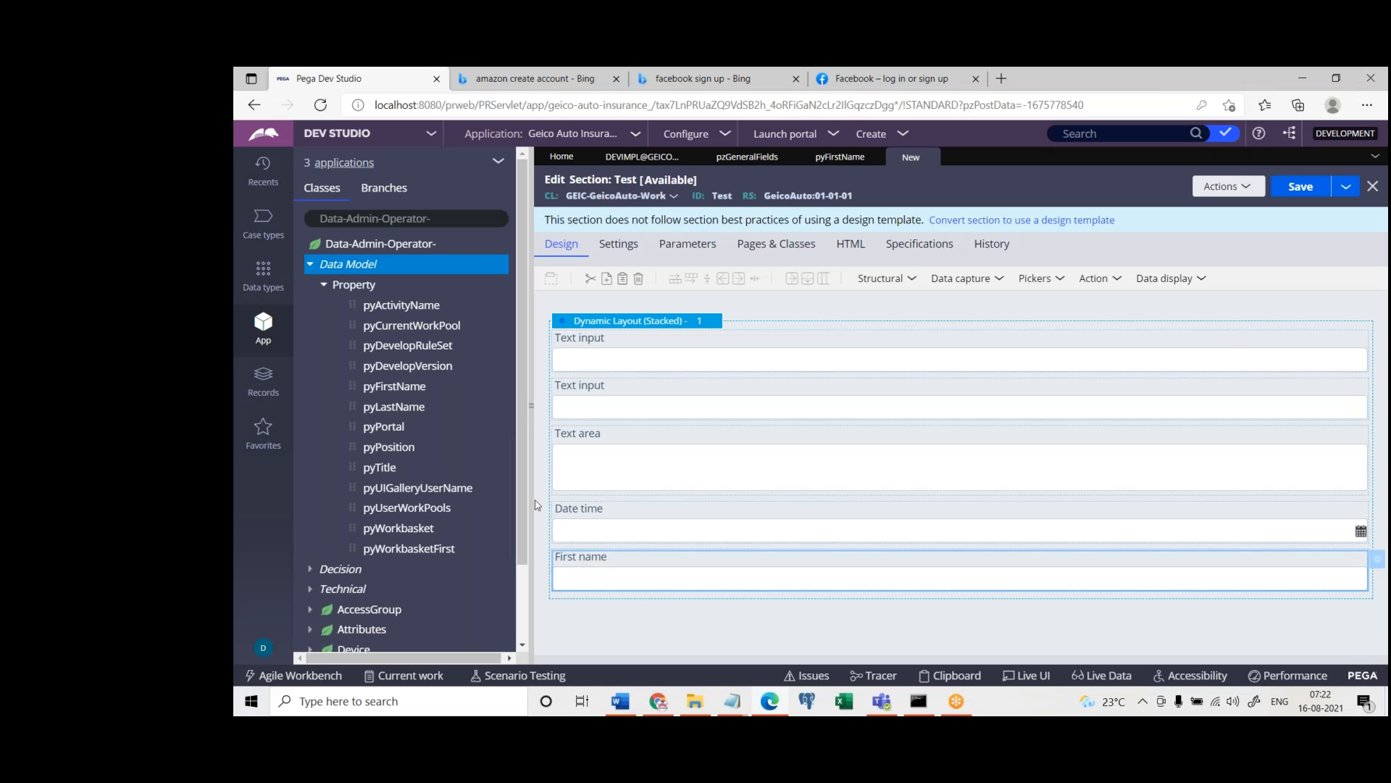
# View the pyFirstName property rule and close it, then inspect the property reference in the First name cell without changing it
pyautogui.click(413, 393)
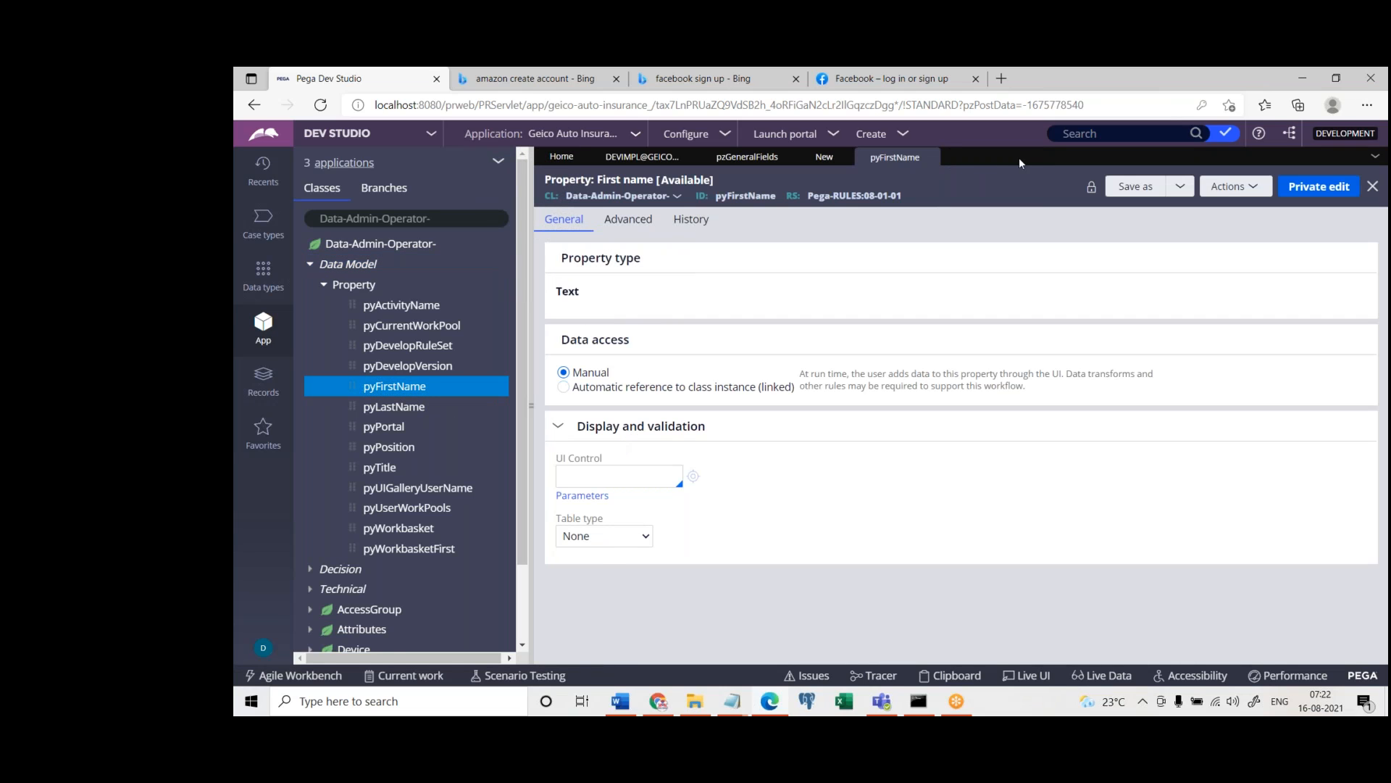
pyautogui.click(930, 158)
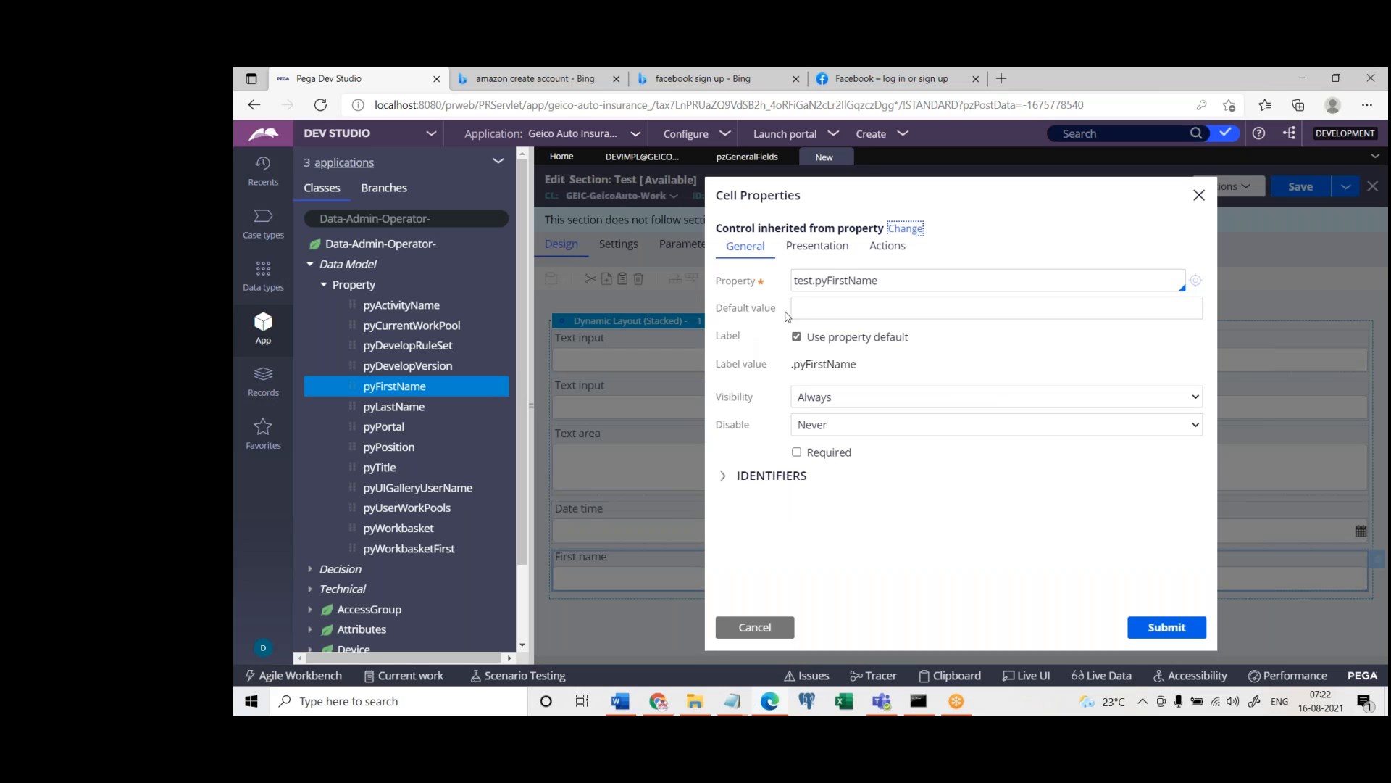
pyautogui.moveTo(815, 284); pyautogui.dragTo(888, 286)
pyautogui.moveTo(795, 281); pyautogui.dragTo(899, 281)
pyautogui.click(815, 281)
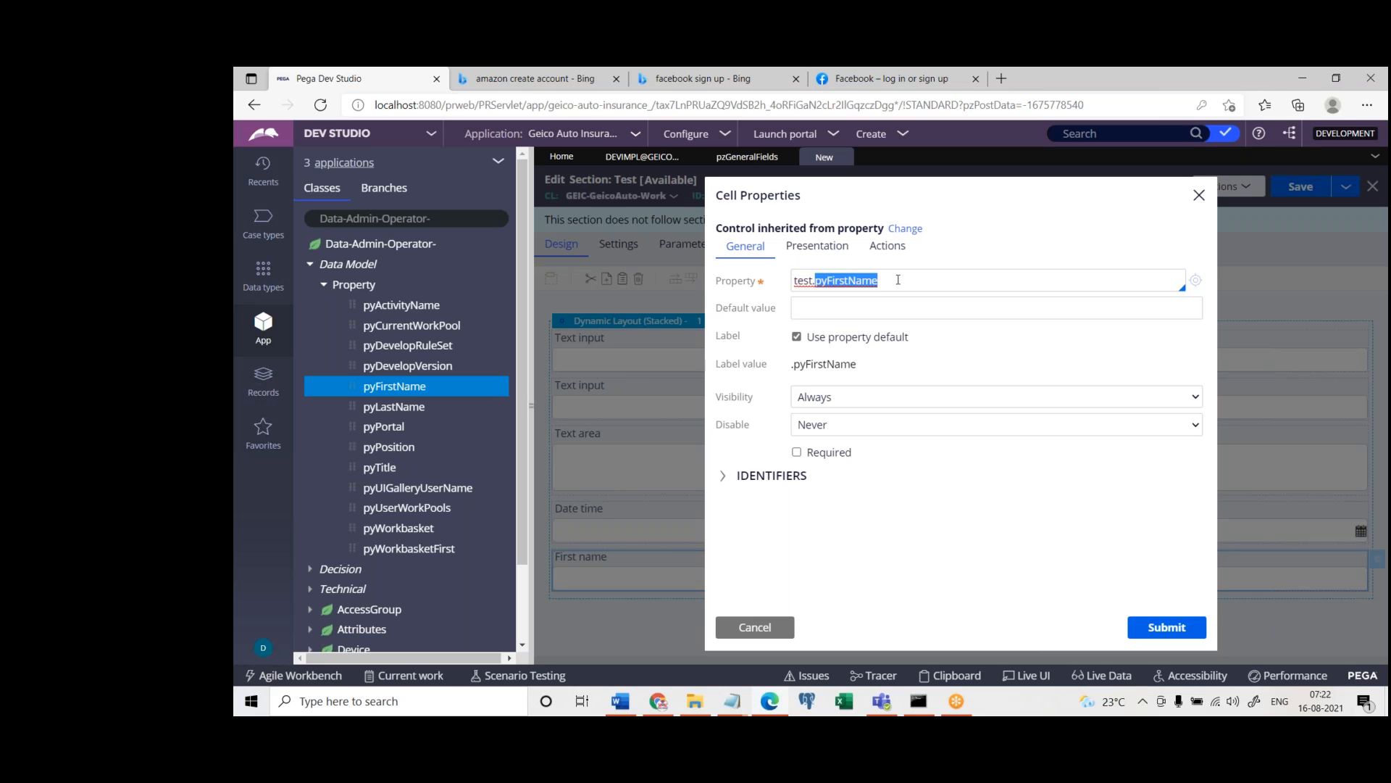
pyautogui.click(1197, 197)
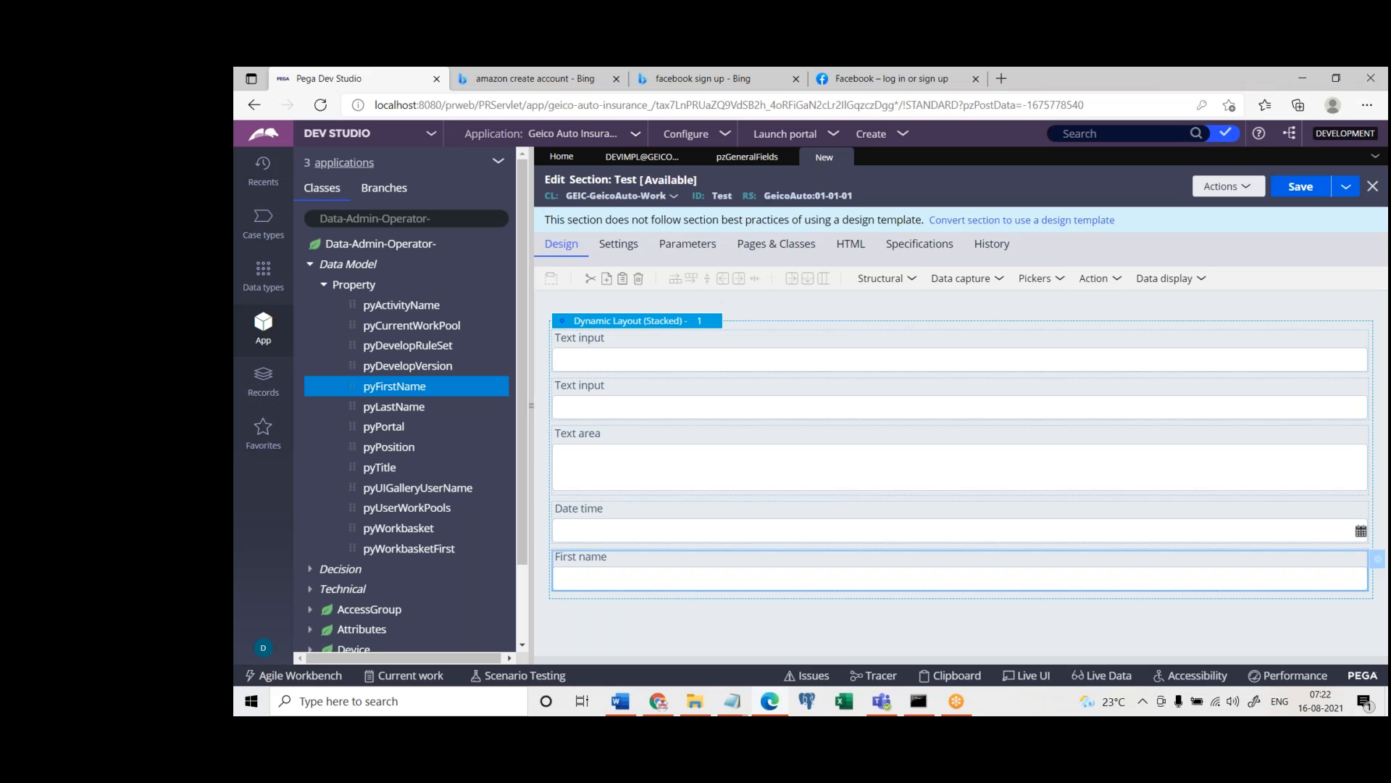
# Add a Text input at the top of the dynamic layout and bind it to the .pyCaseID property
pyautogui.click(931, 281)
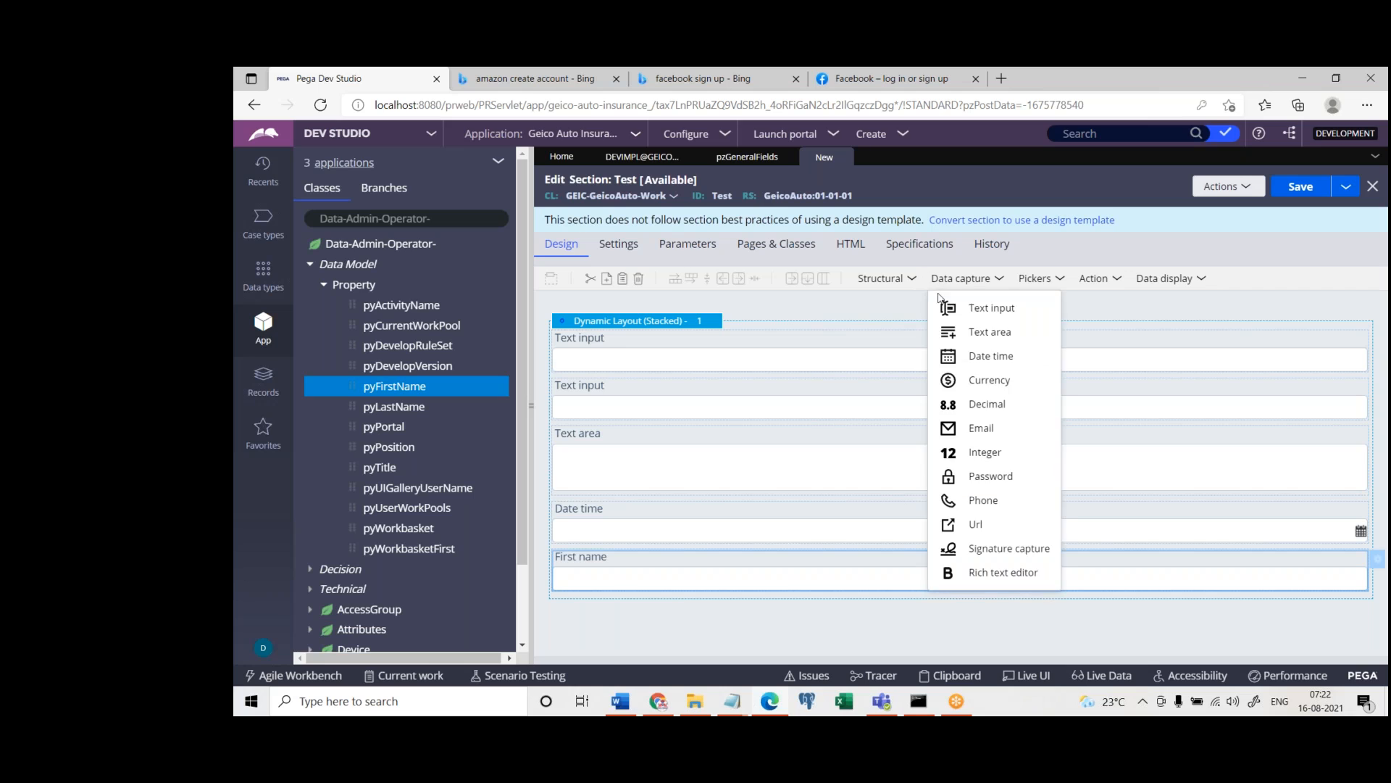
pyautogui.click(945, 308)
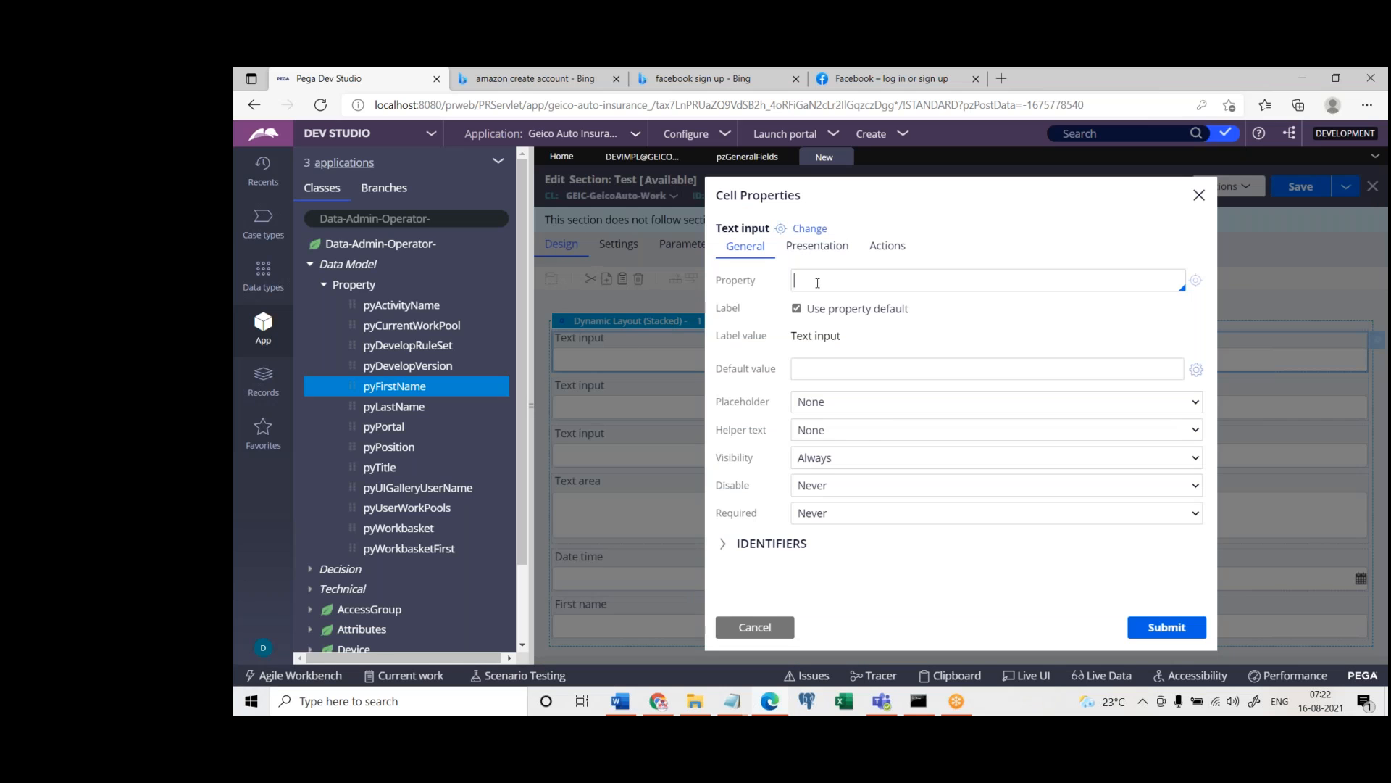
pyautogui.write('.')
pyautogui.click(974, 375)
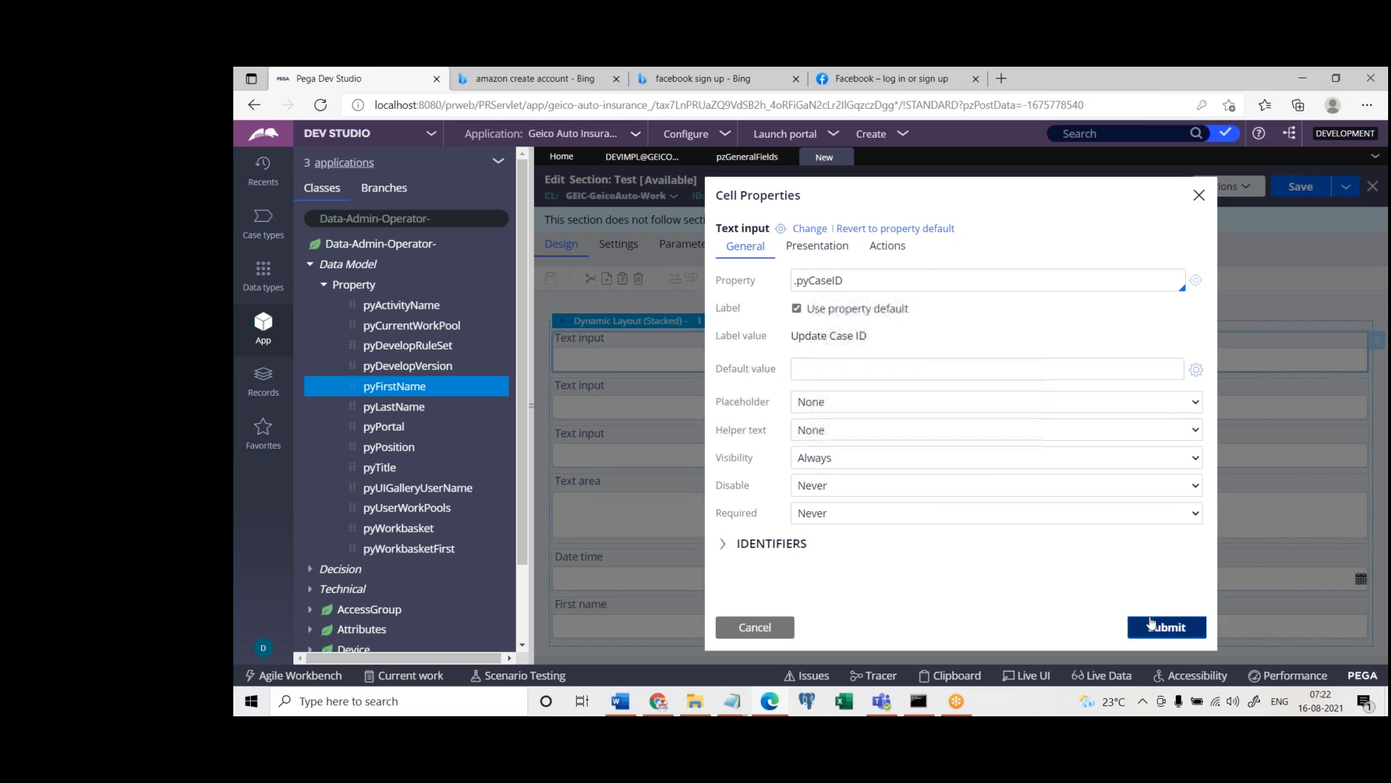
pyautogui.click(1152, 625)
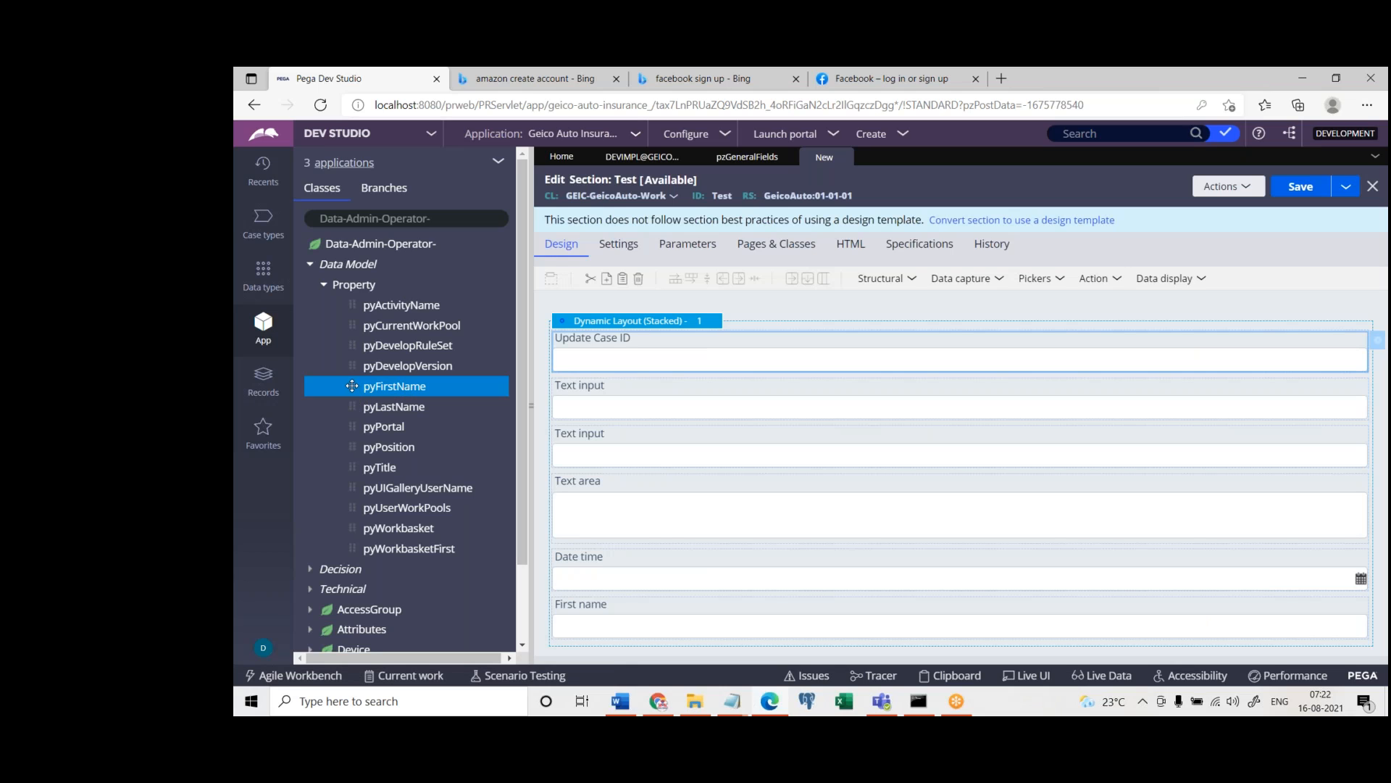
# Add another Text input above the first Update Case ID field and reference the .pyCaseID property in it
pyautogui.moveTo(351, 385); pyautogui.dragTo(627, 398)
pyautogui.click(758, 512)
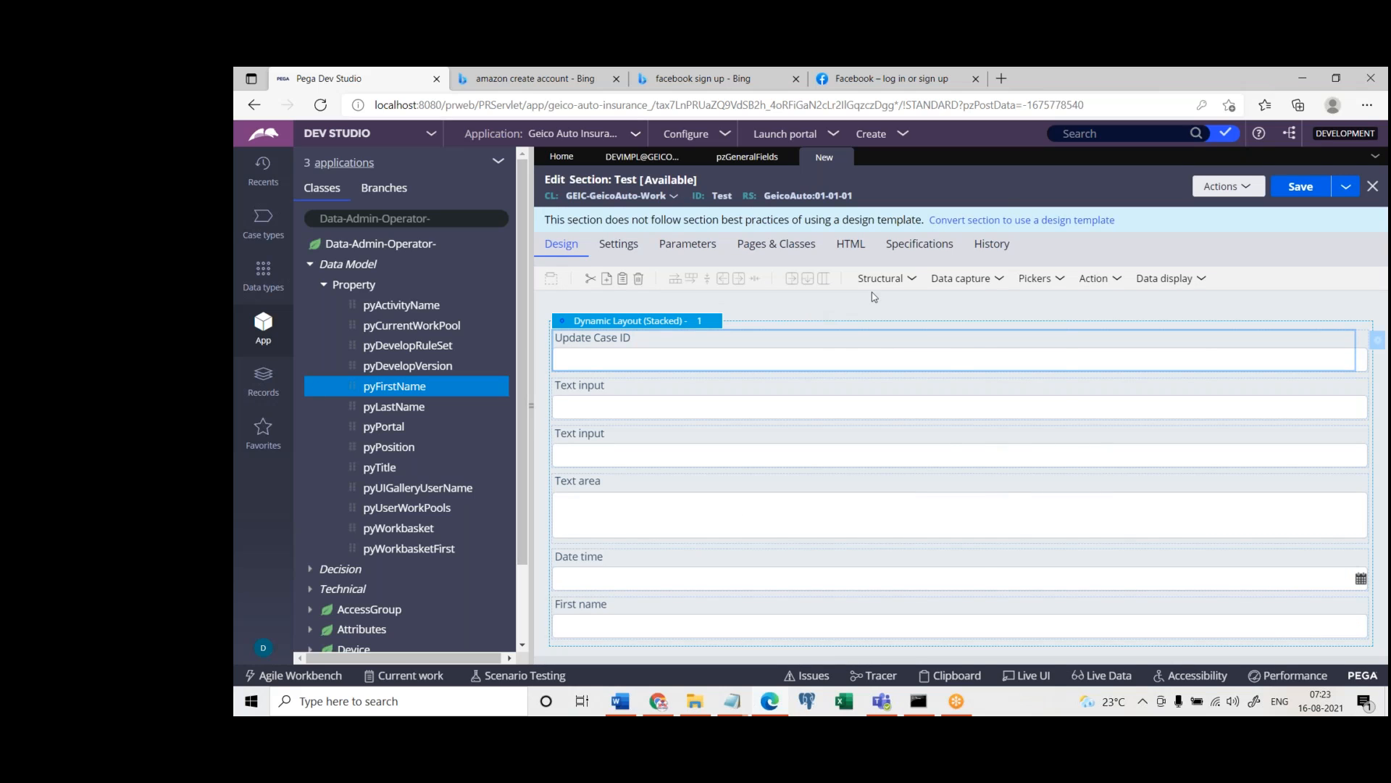
pyautogui.click(980, 285)
pyautogui.moveTo(996, 303); pyautogui.dragTo(855, 319)
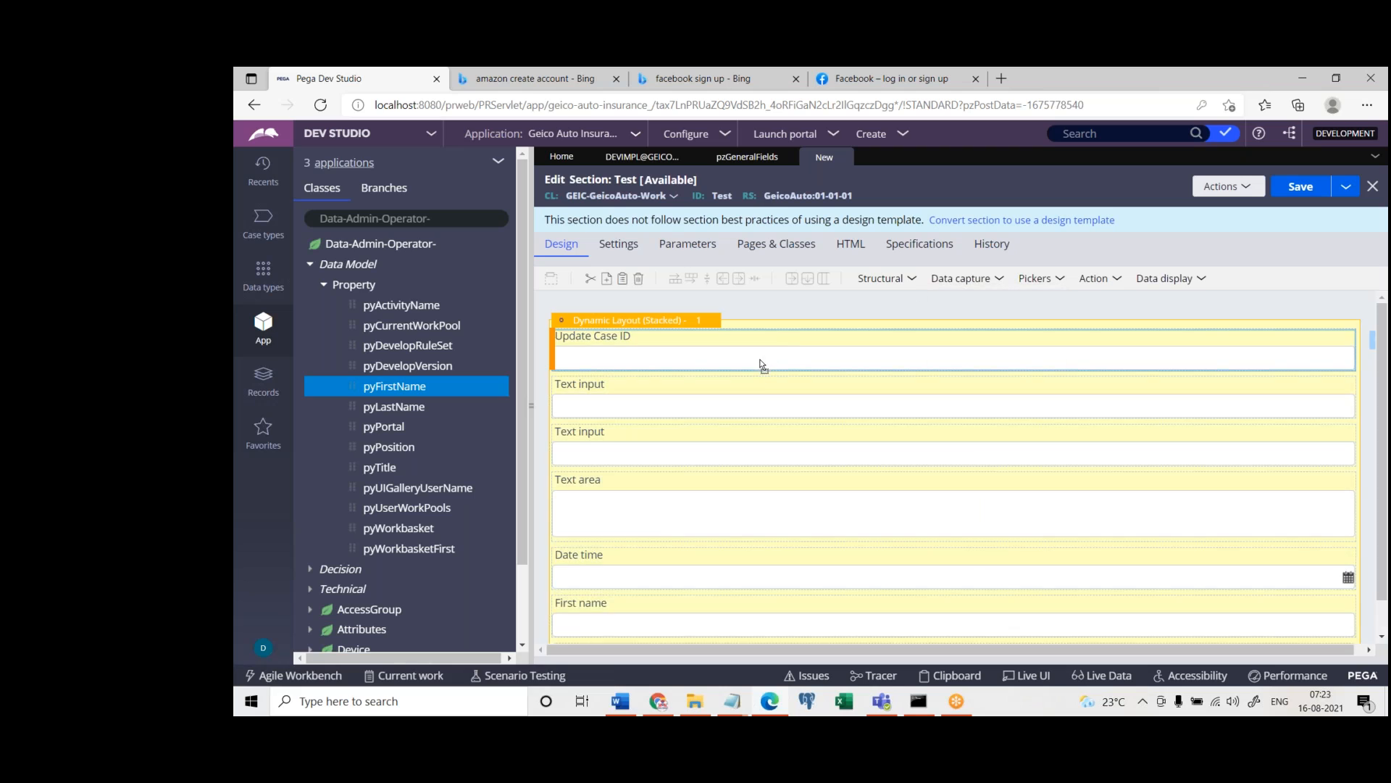
pyautogui.doubleClick(766, 358)
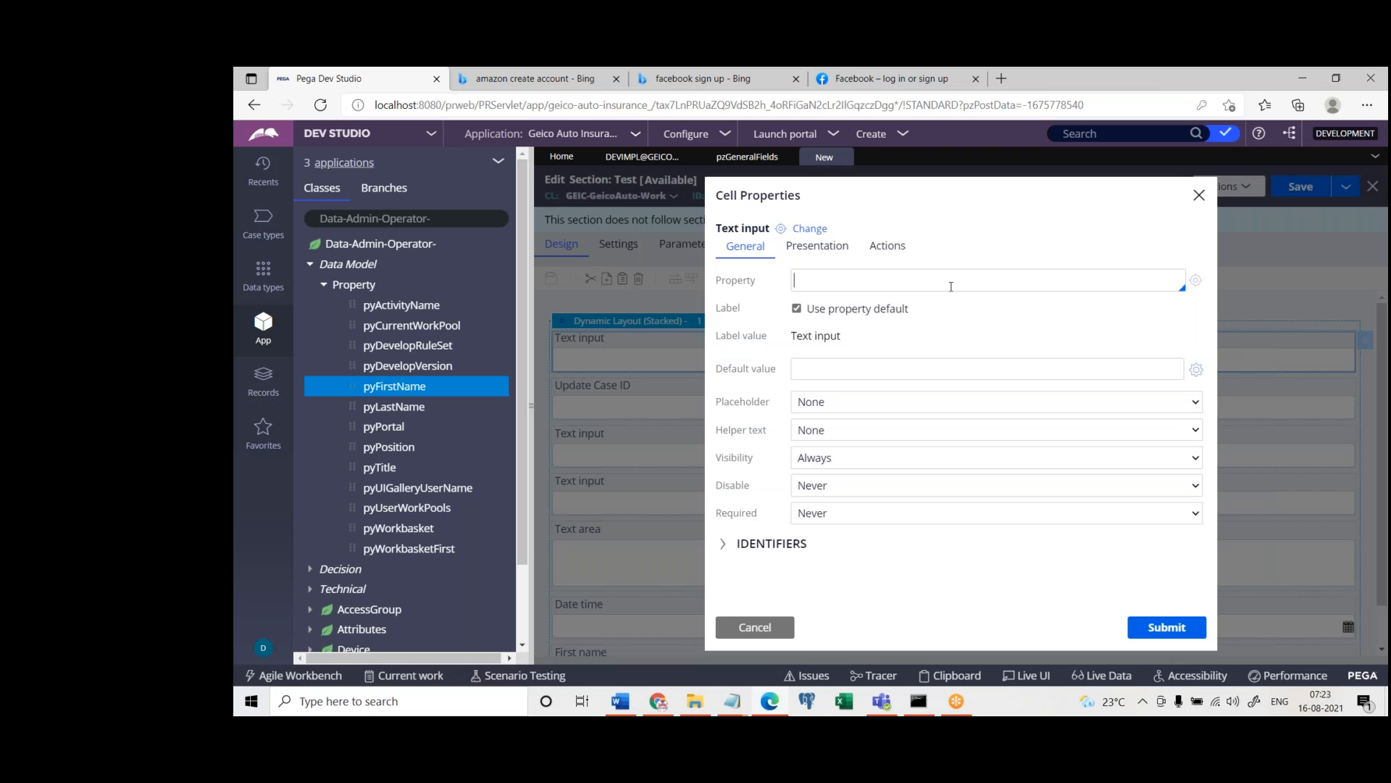
pyautogui.write('.')
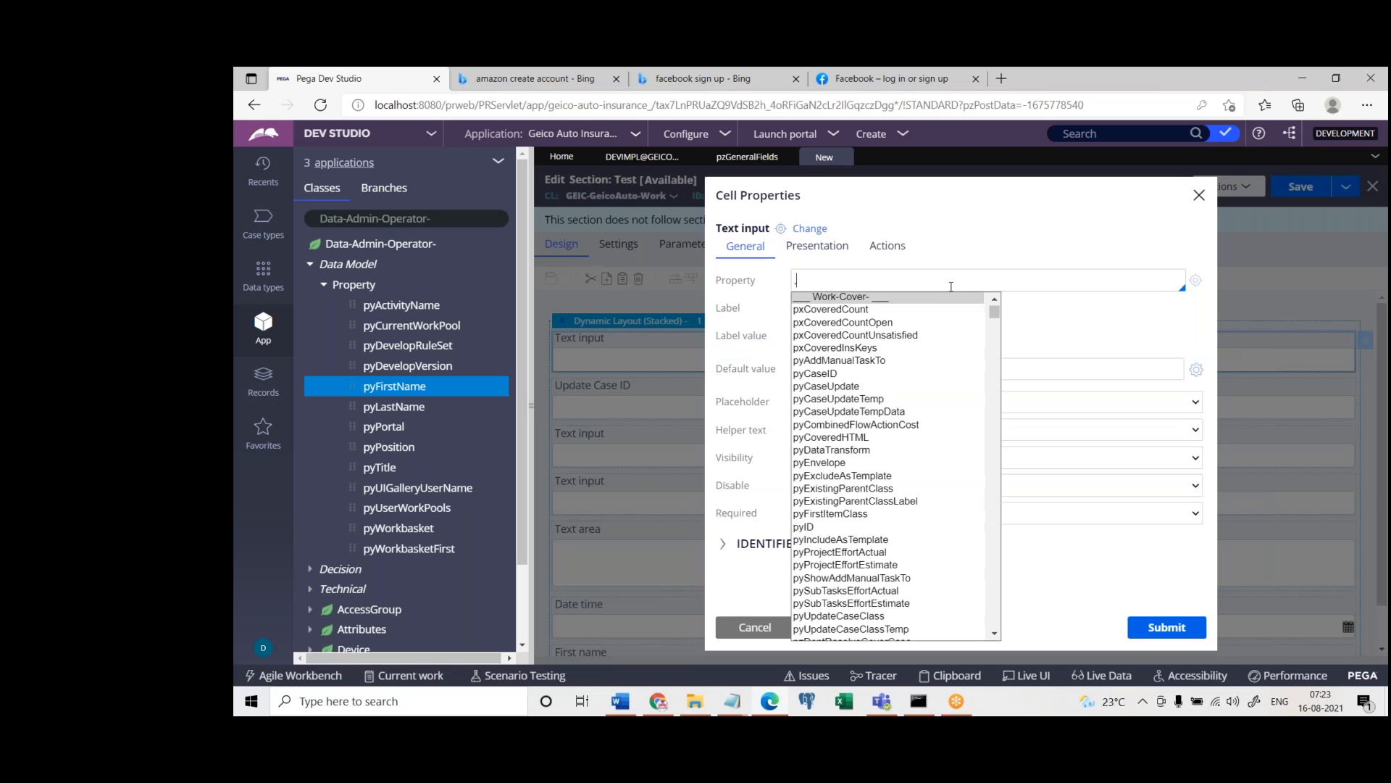
pyautogui.click(833, 375)
pyautogui.click(1166, 627)
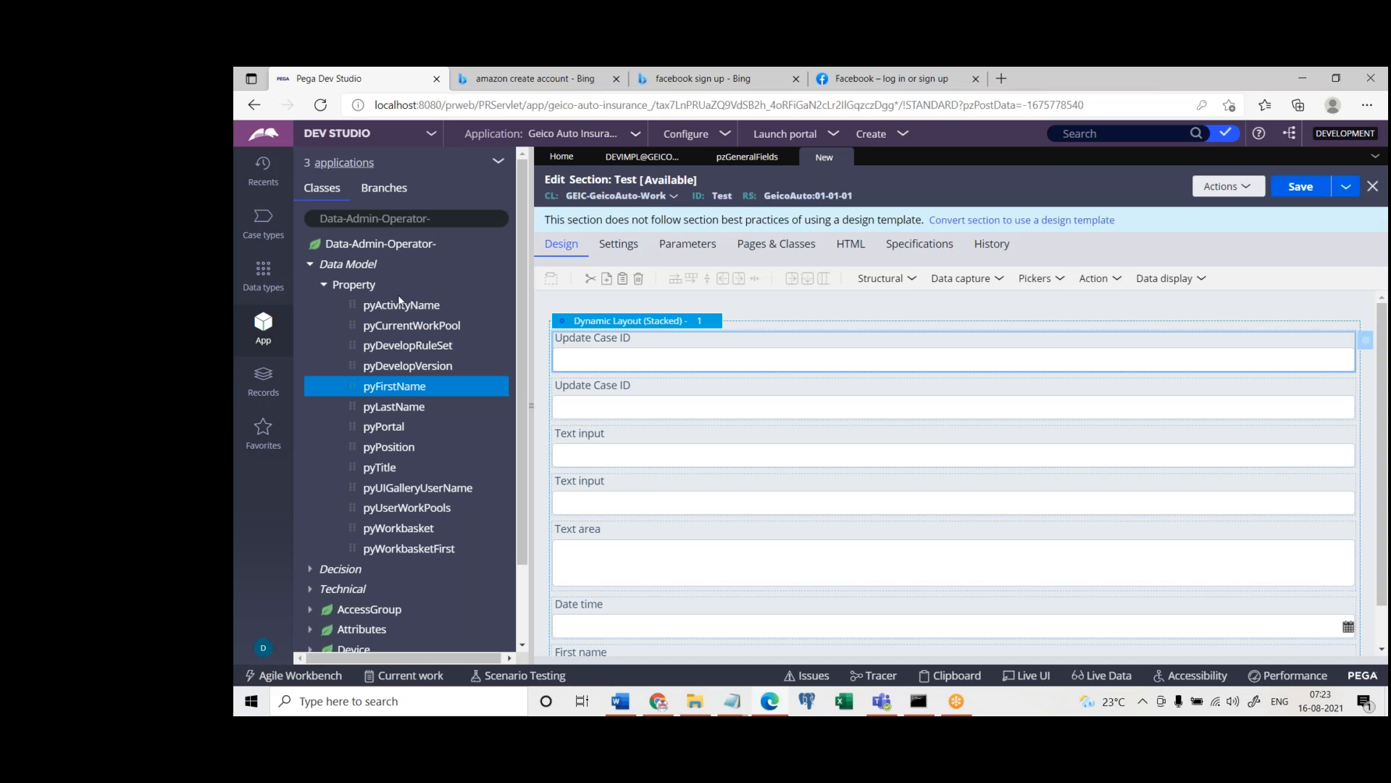
# View the pyFirstName property rule and its name, then return to the Test section and review its rule type and first field
pyautogui.click(968, 278)
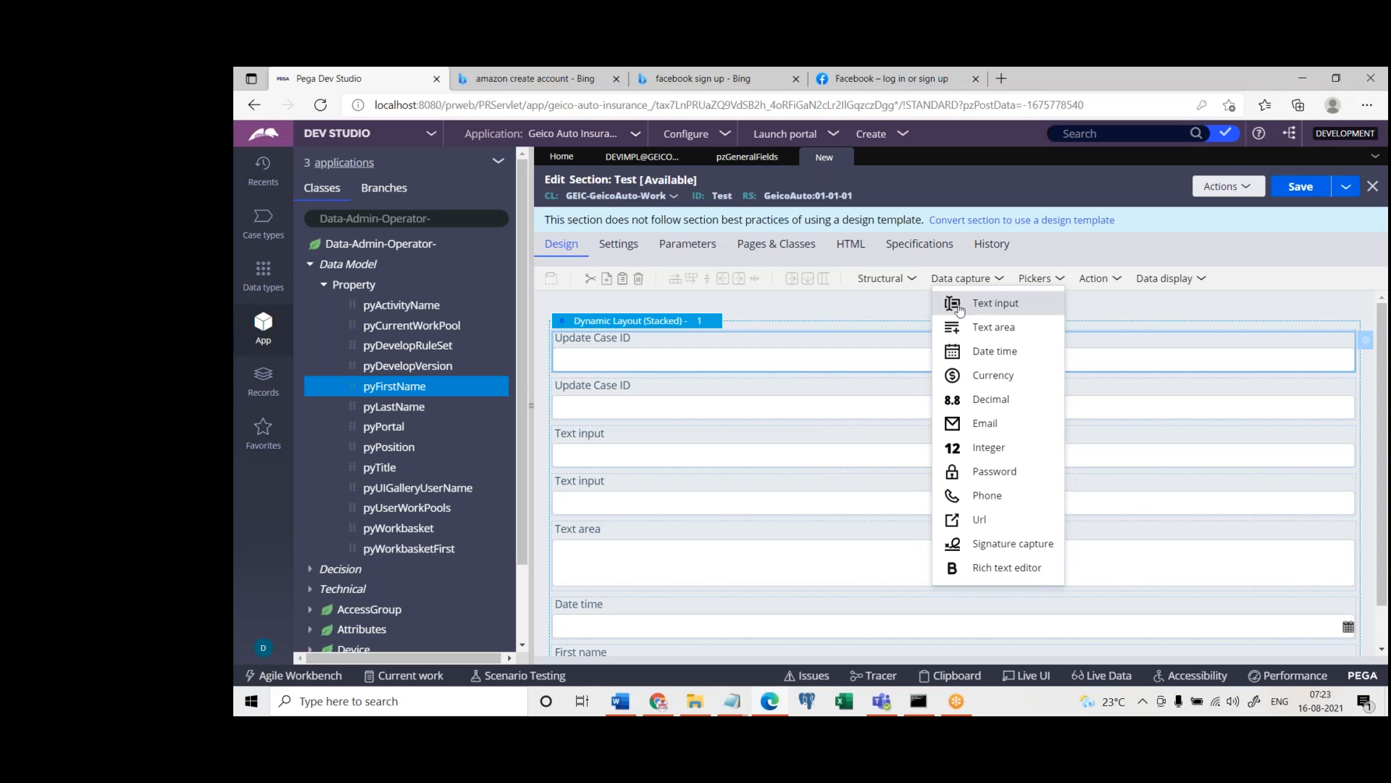
pyautogui.click(758, 453)
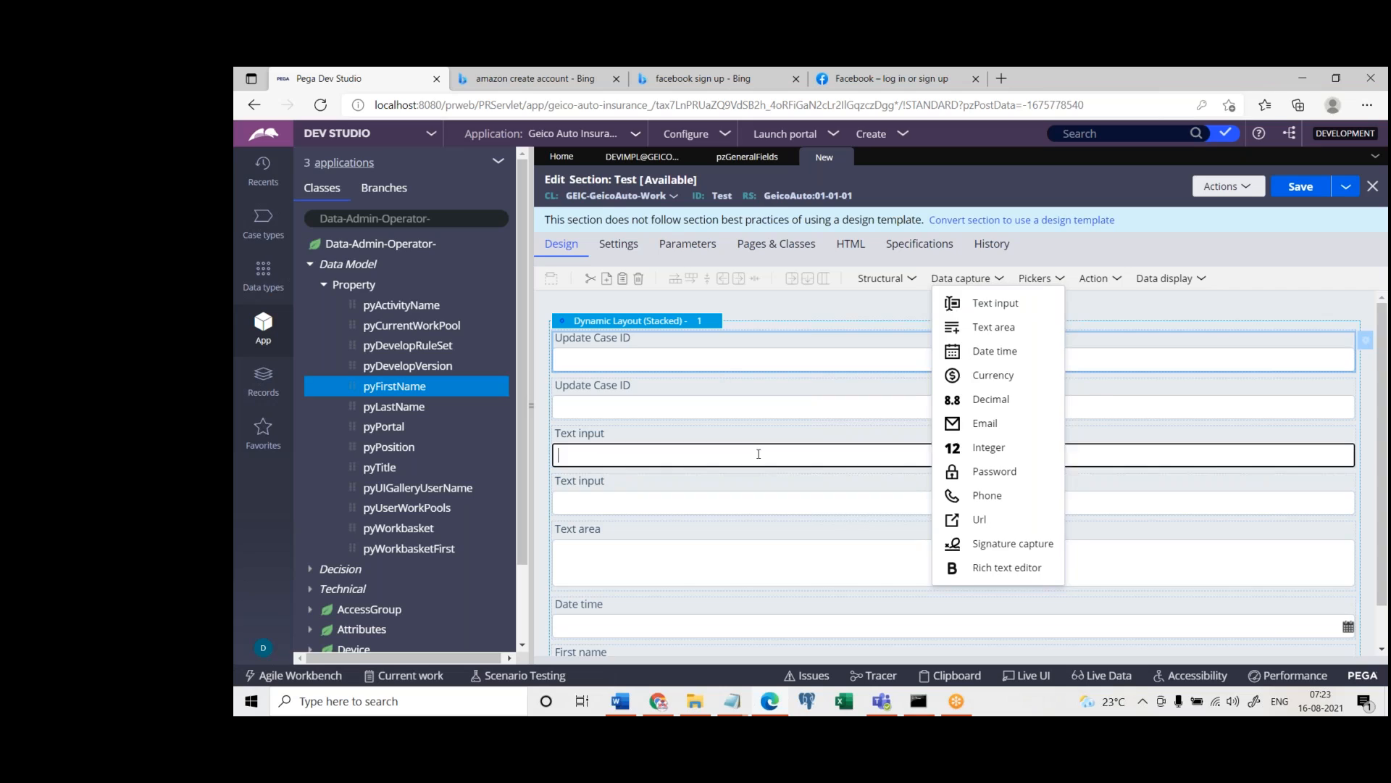
pyautogui.click(395, 392)
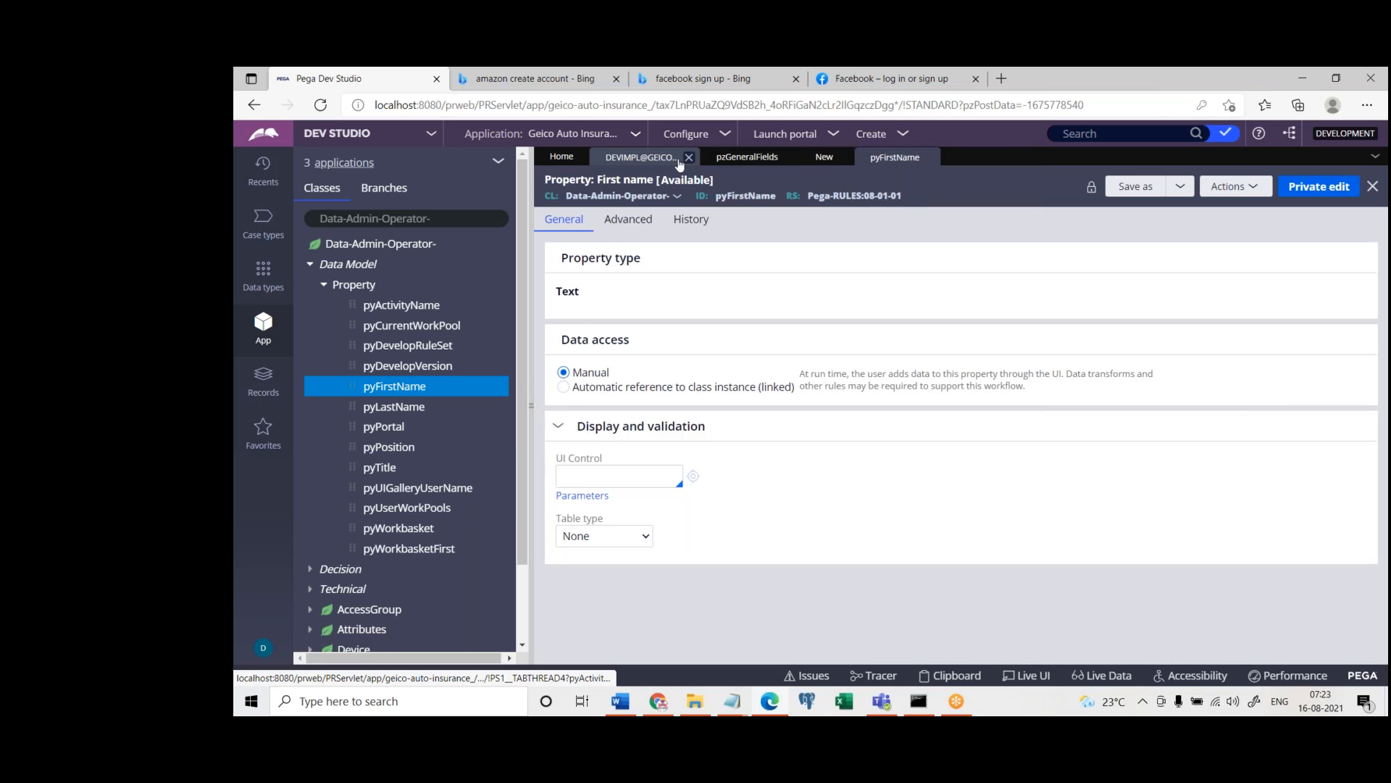
pyautogui.moveTo(595, 187); pyautogui.dragTo(655, 190)
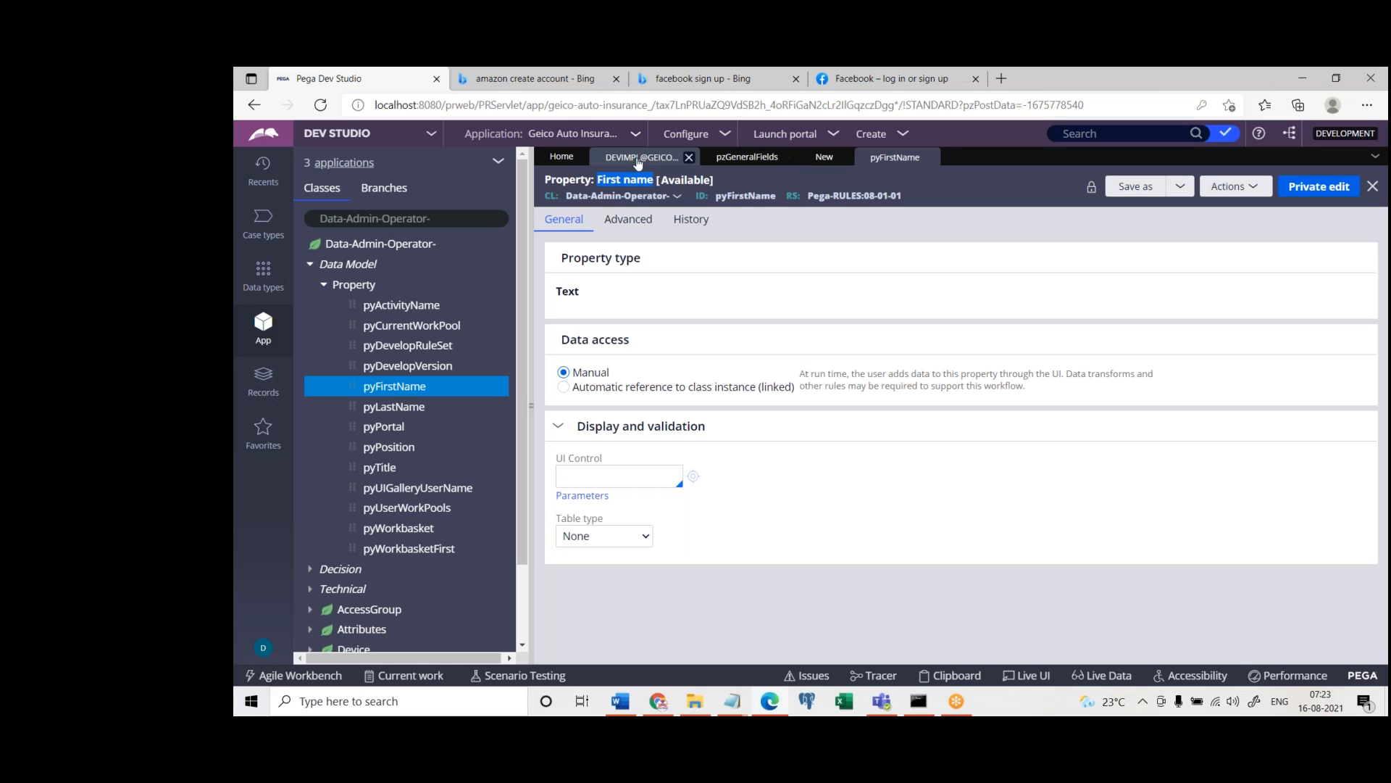
pyautogui.click(824, 155)
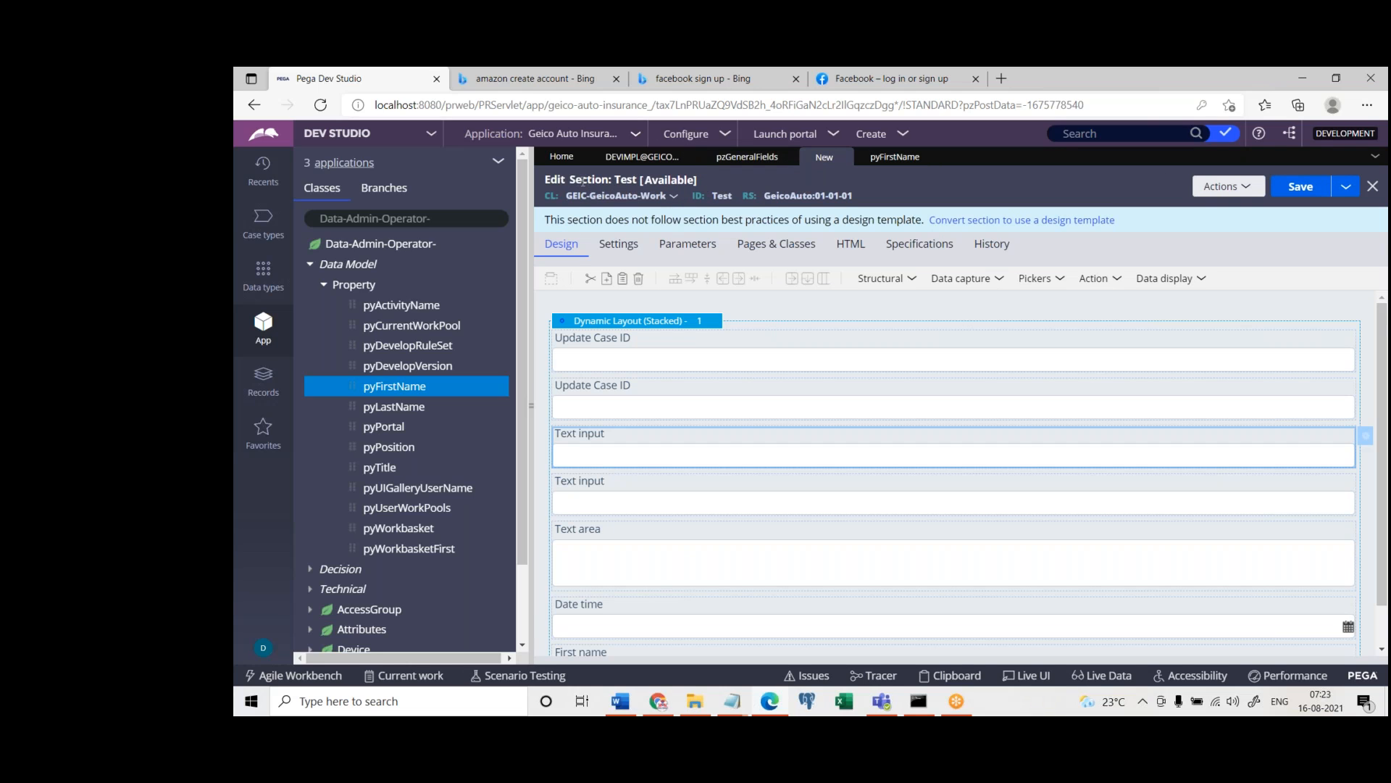
pyautogui.moveTo(569, 180); pyautogui.dragTo(603, 181)
pyautogui.click(621, 360)
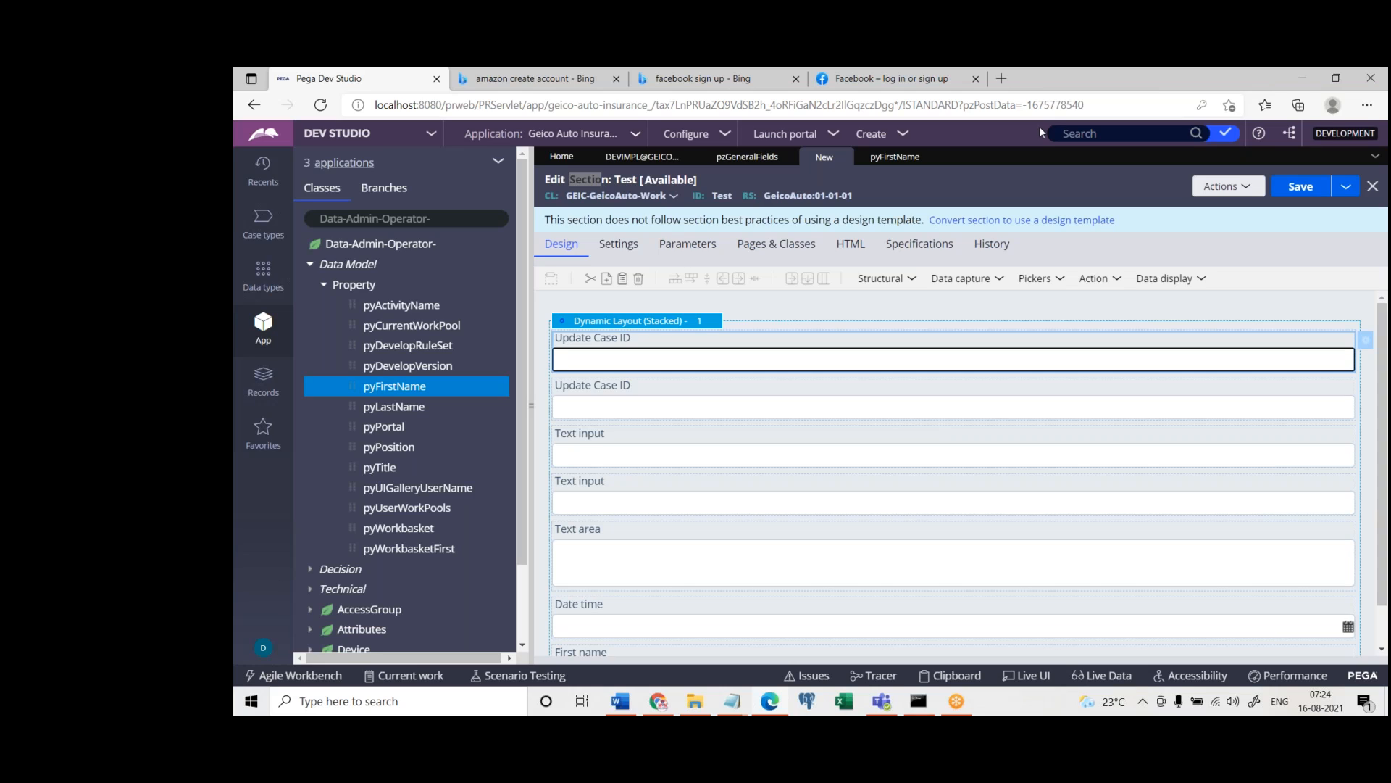
pyautogui.click(1089, 85)
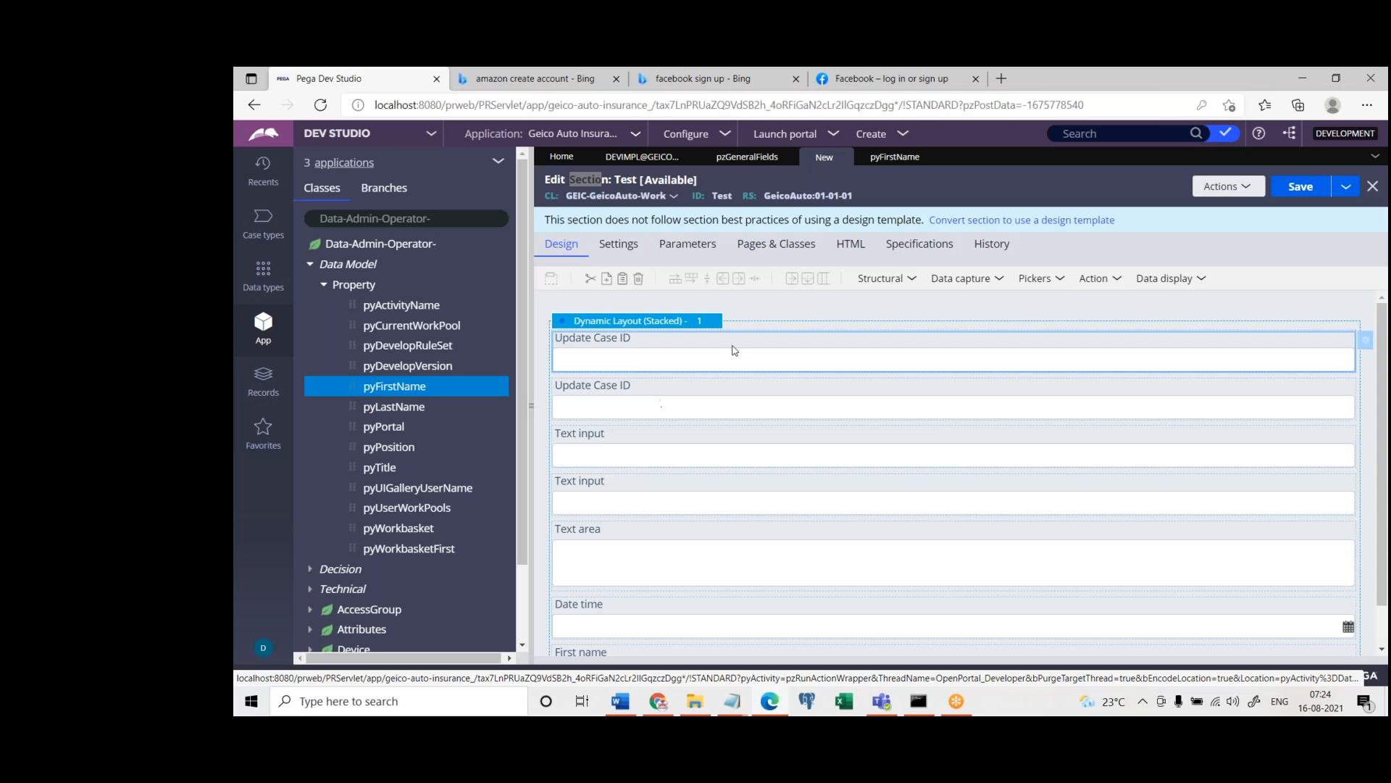
# Inspect the property reference in the first Update Case ID cell's properties without changing it
pyautogui.doubleClick(787, 357)
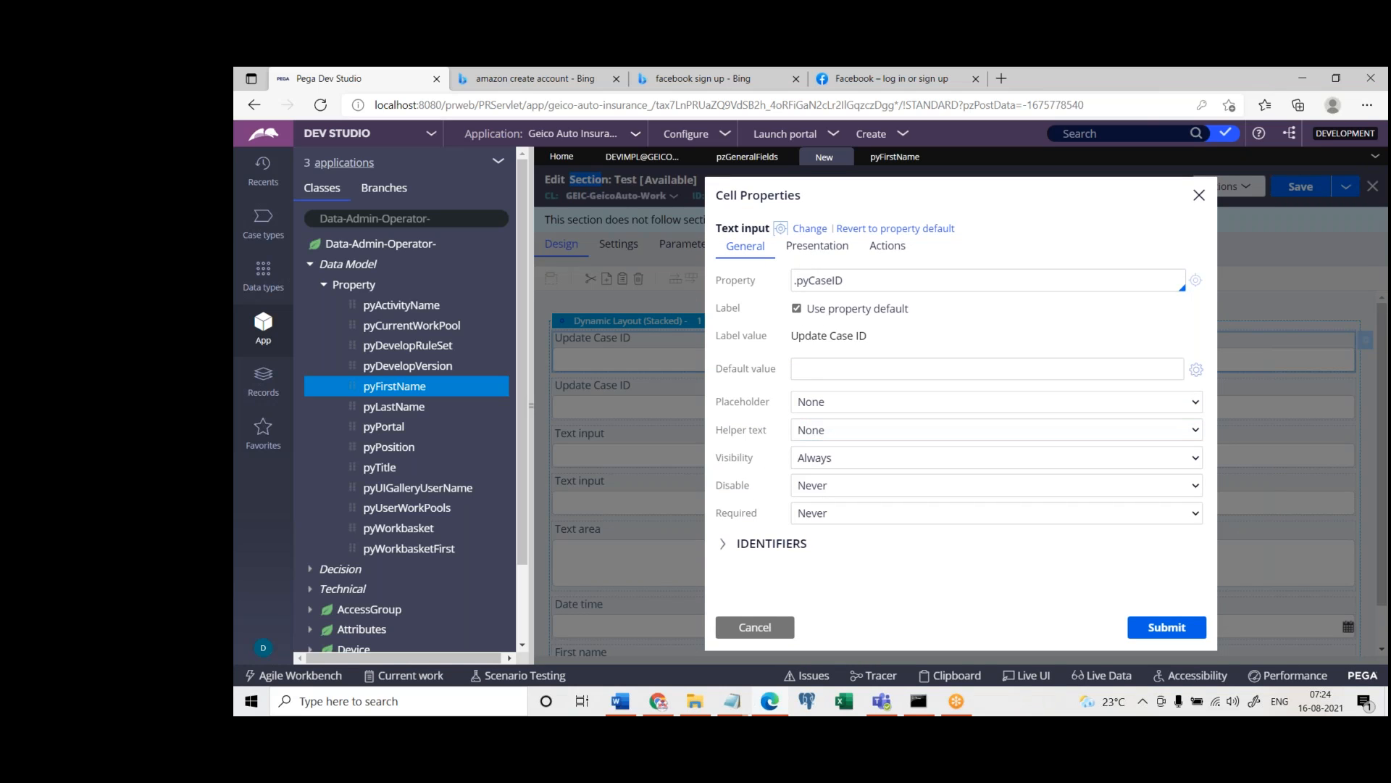
pyautogui.click(756, 627)
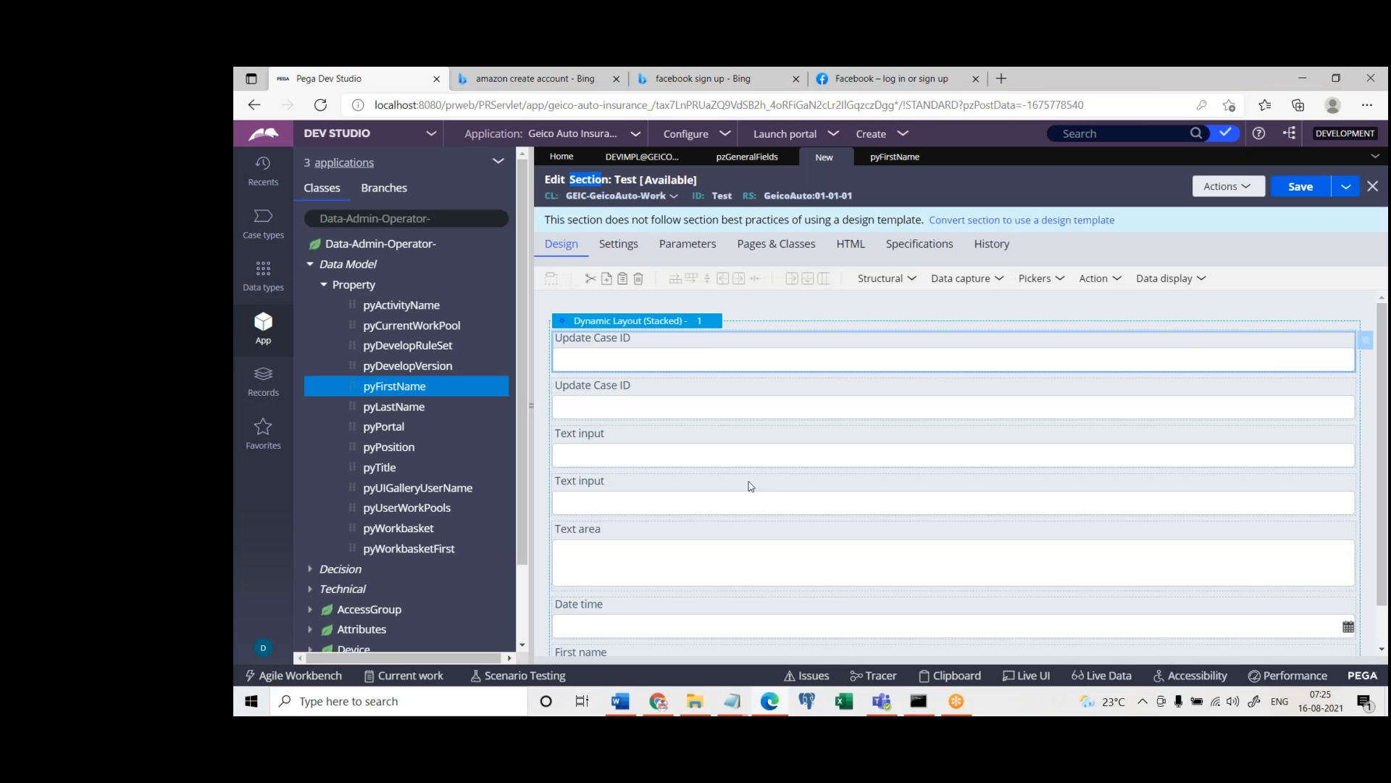
pyautogui.doubleClick(721, 360)
pyautogui.tripleClick(876, 279)
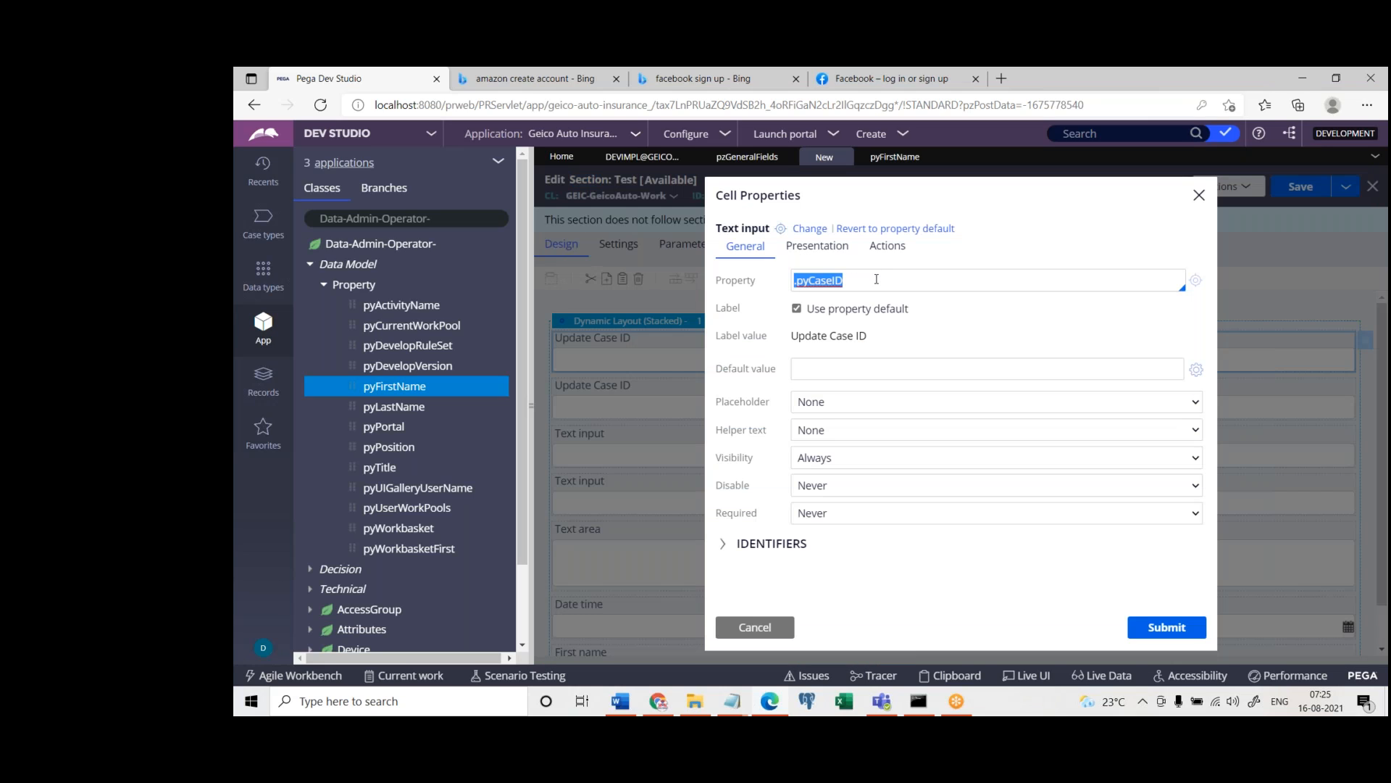
pyautogui.click(1199, 195)
# Close the pyFirstName, Test section, pzGeneralFields and operator records, discarding the unsaved changes
pyautogui.click(930, 158)
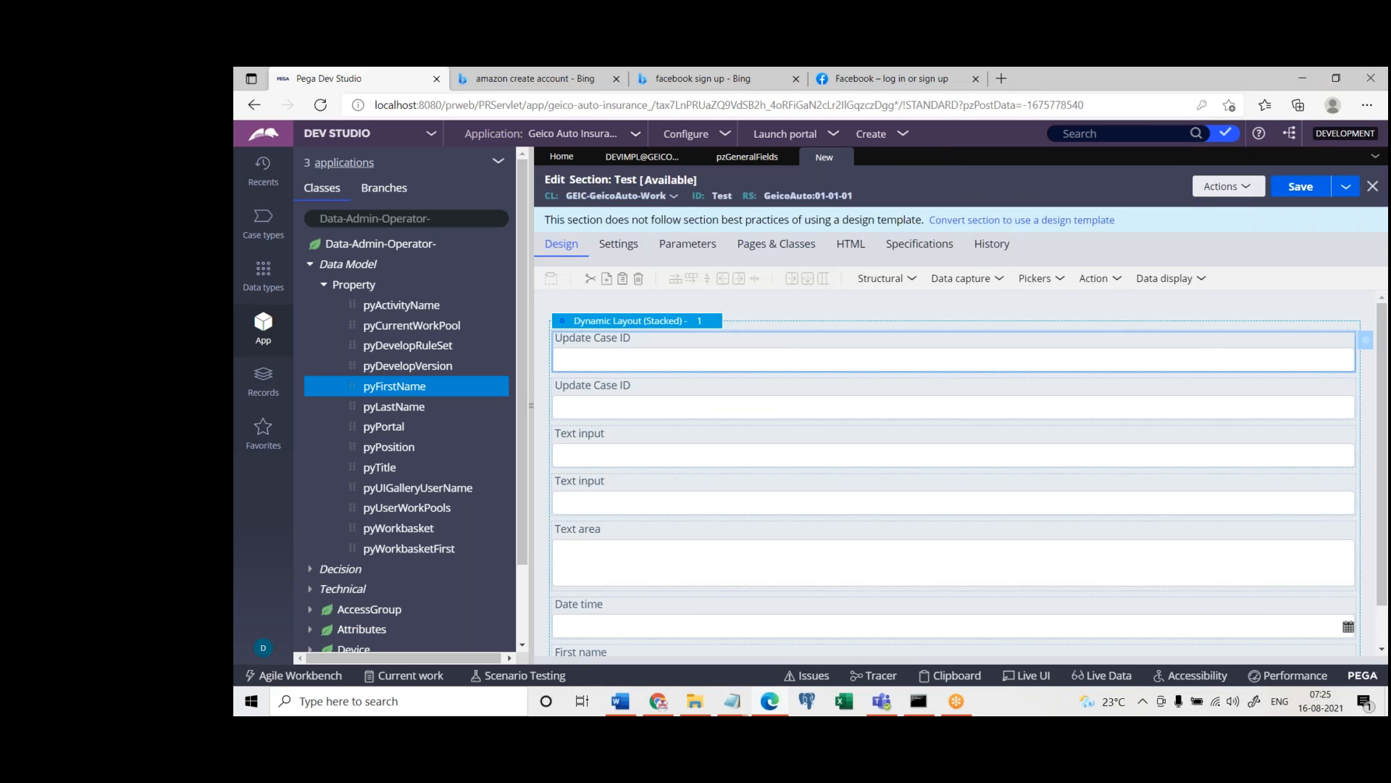
pyautogui.click(846, 157)
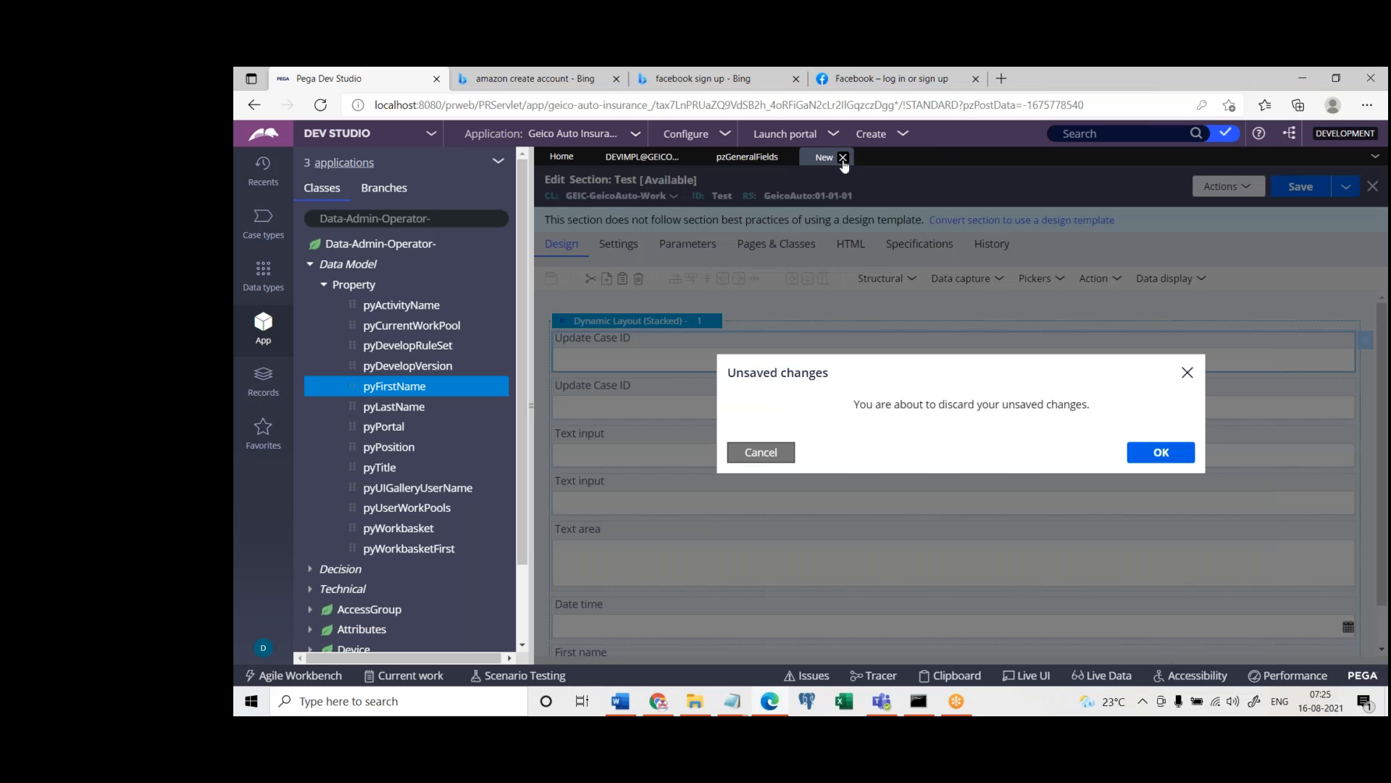
pyautogui.click(1149, 455)
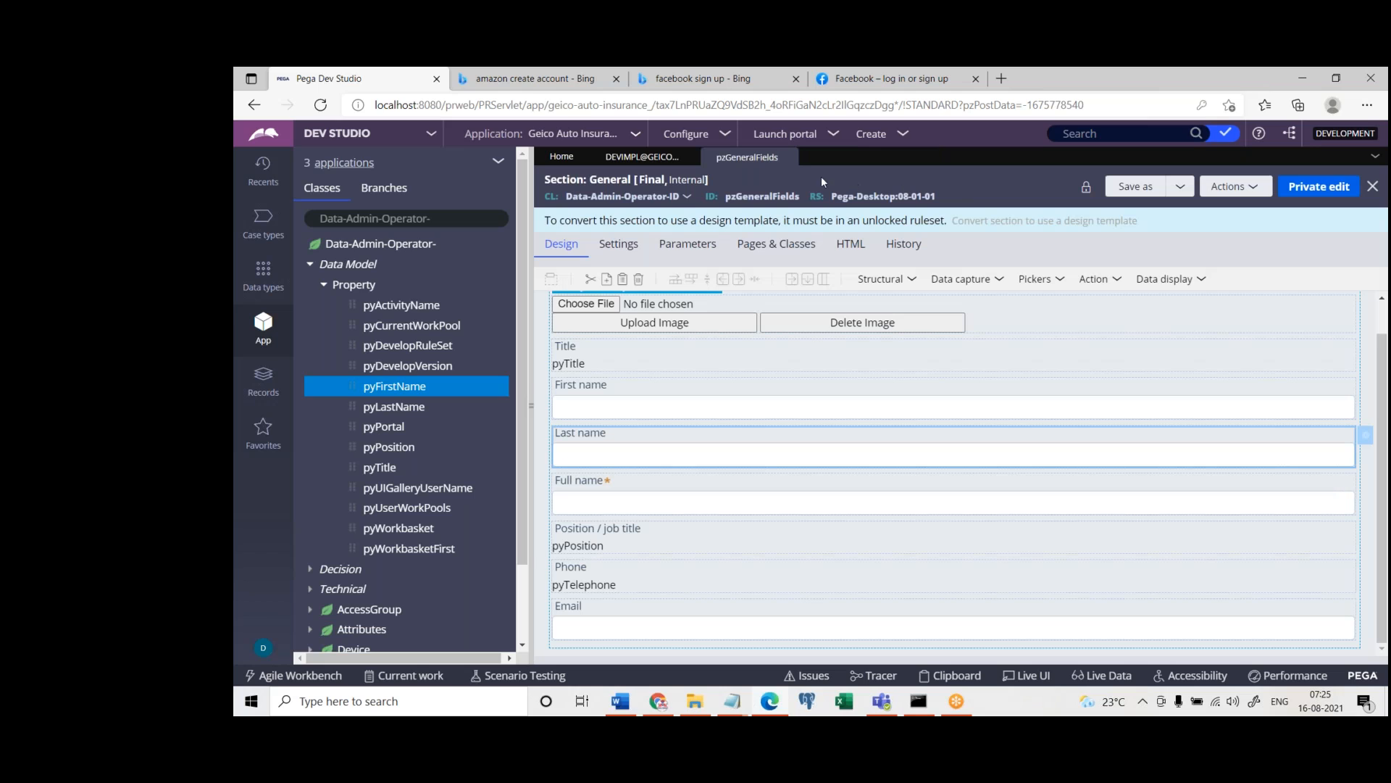
pyautogui.click(790, 157)
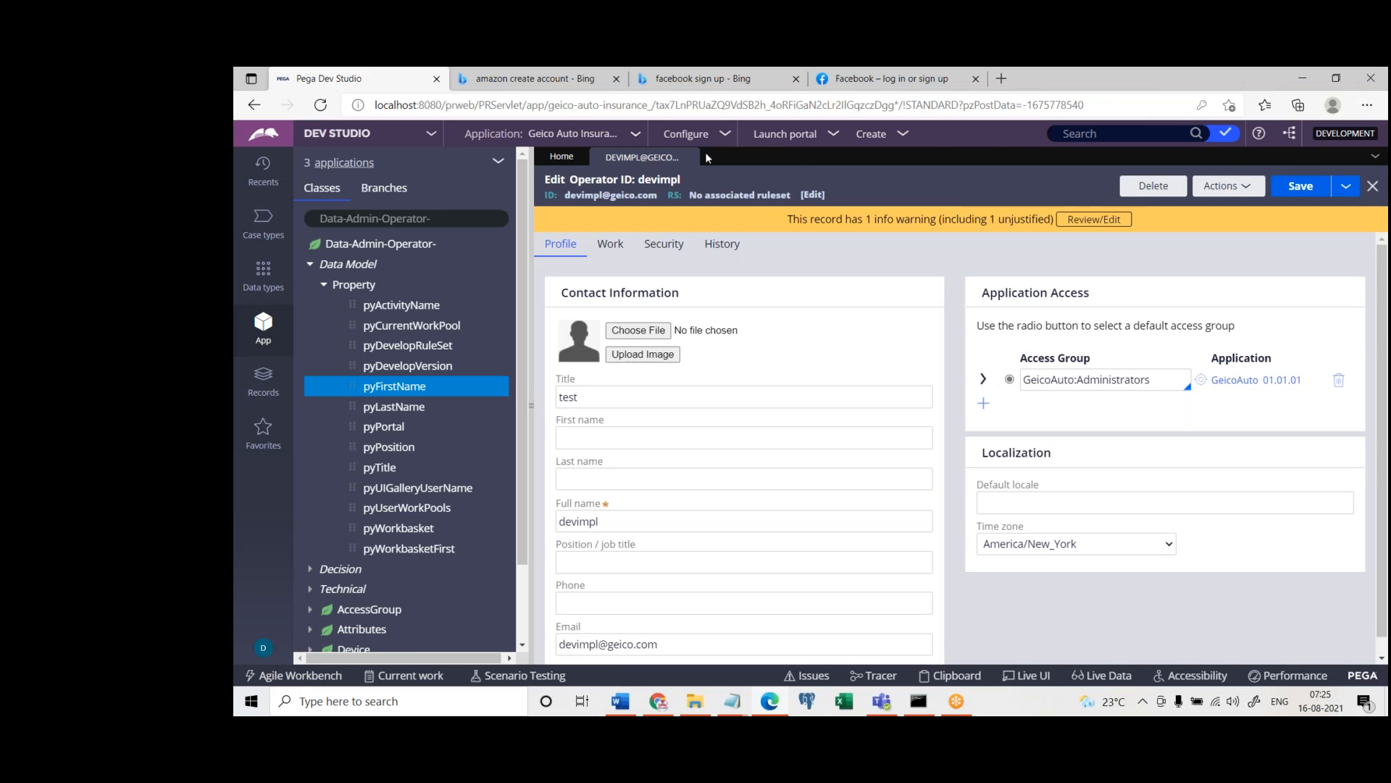
pyautogui.click(689, 157)
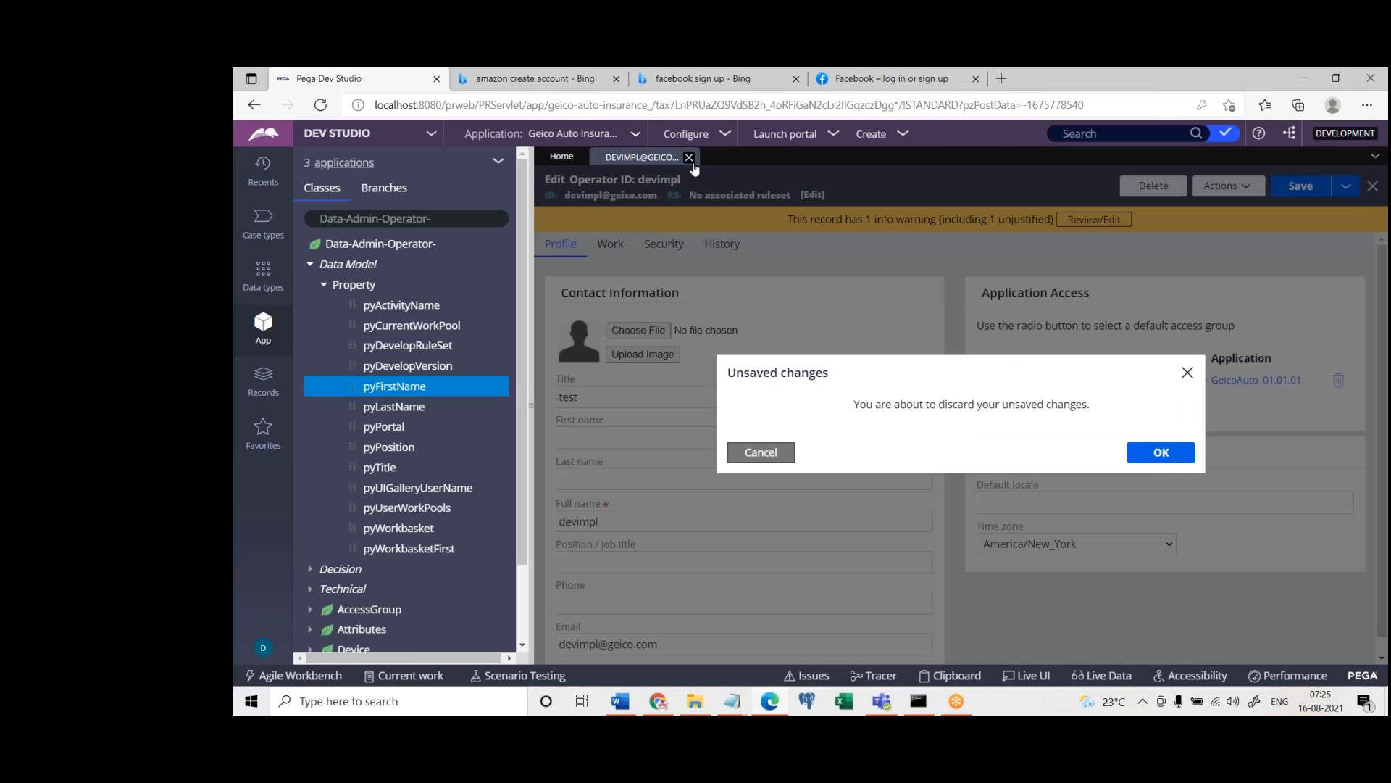
pyautogui.click(1160, 452)
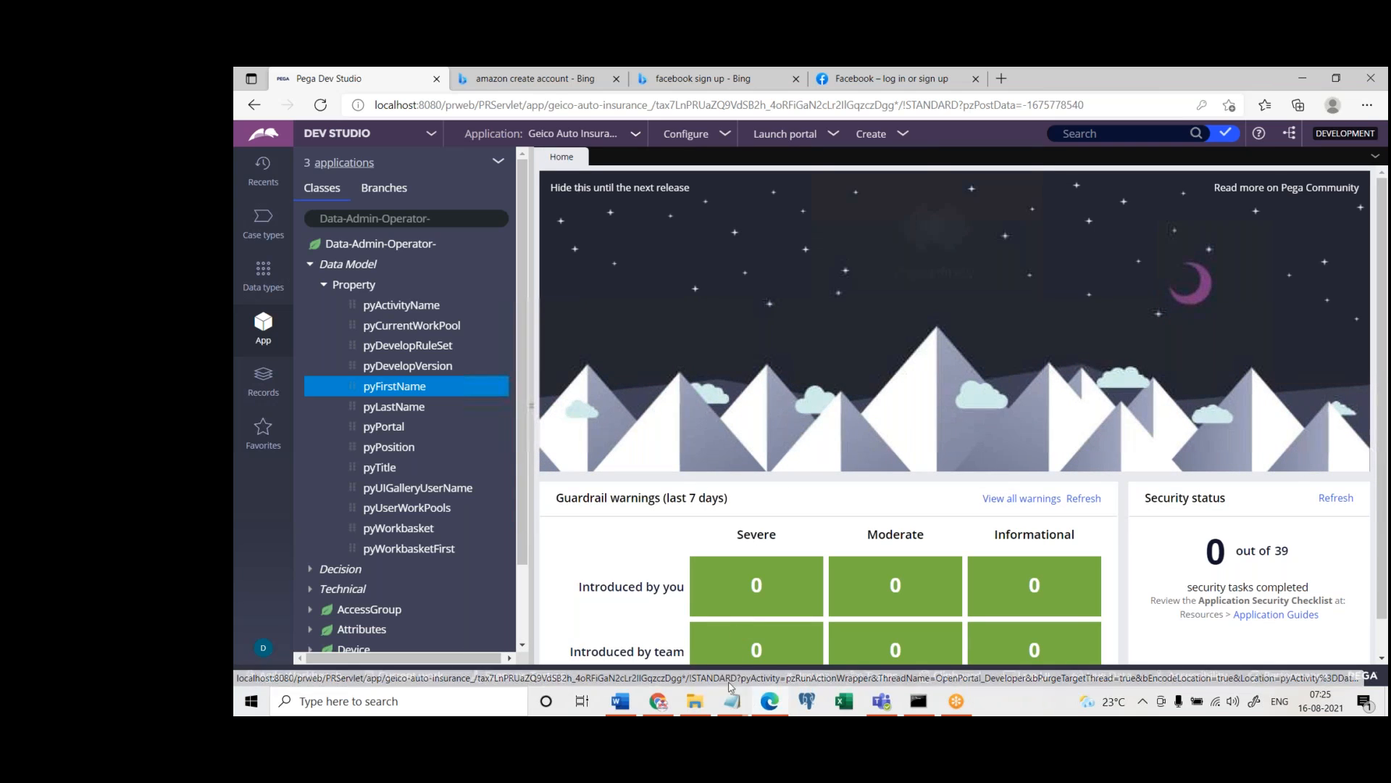
# Switch to the untitled Notepad note, replace its text with "UI, BL, DB, Process", and minimize it
pyautogui.moveTo(730, 701)
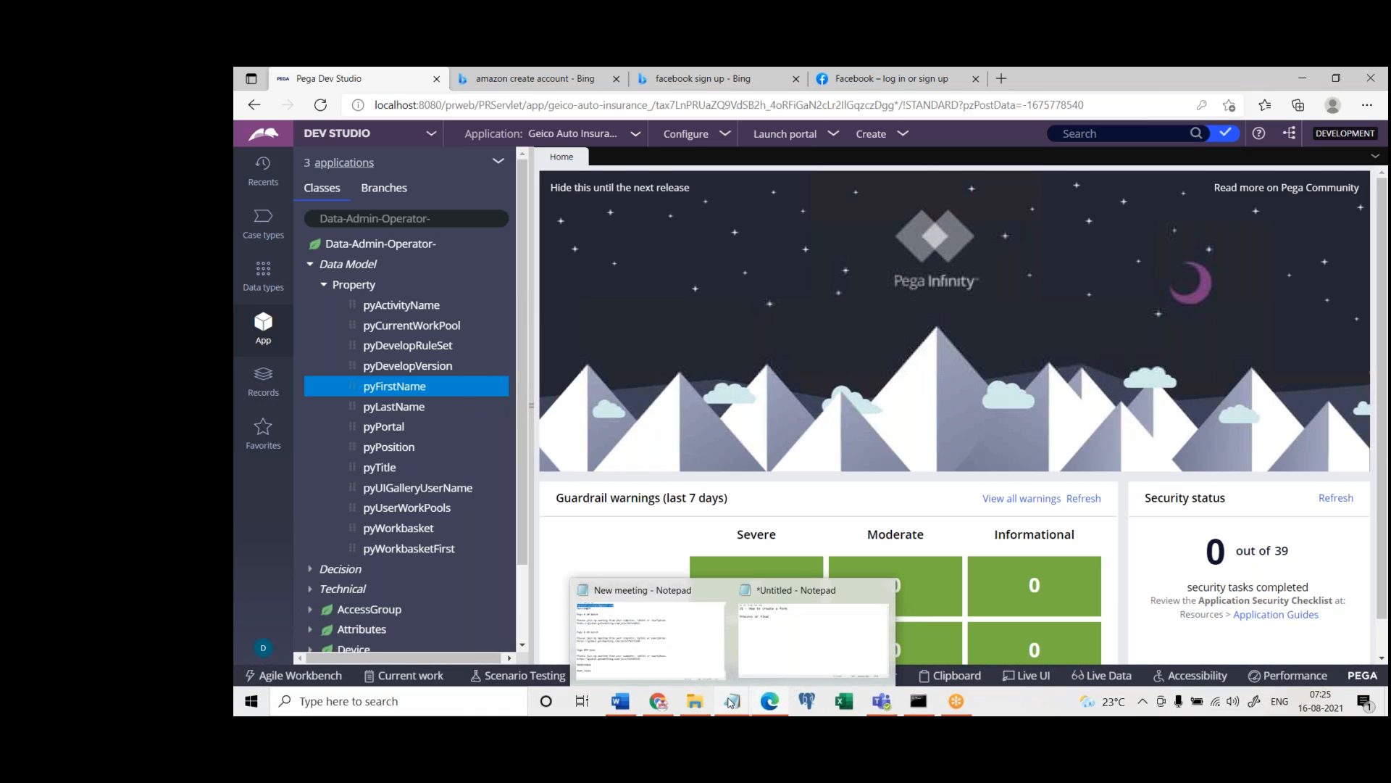
pyautogui.click(813, 631)
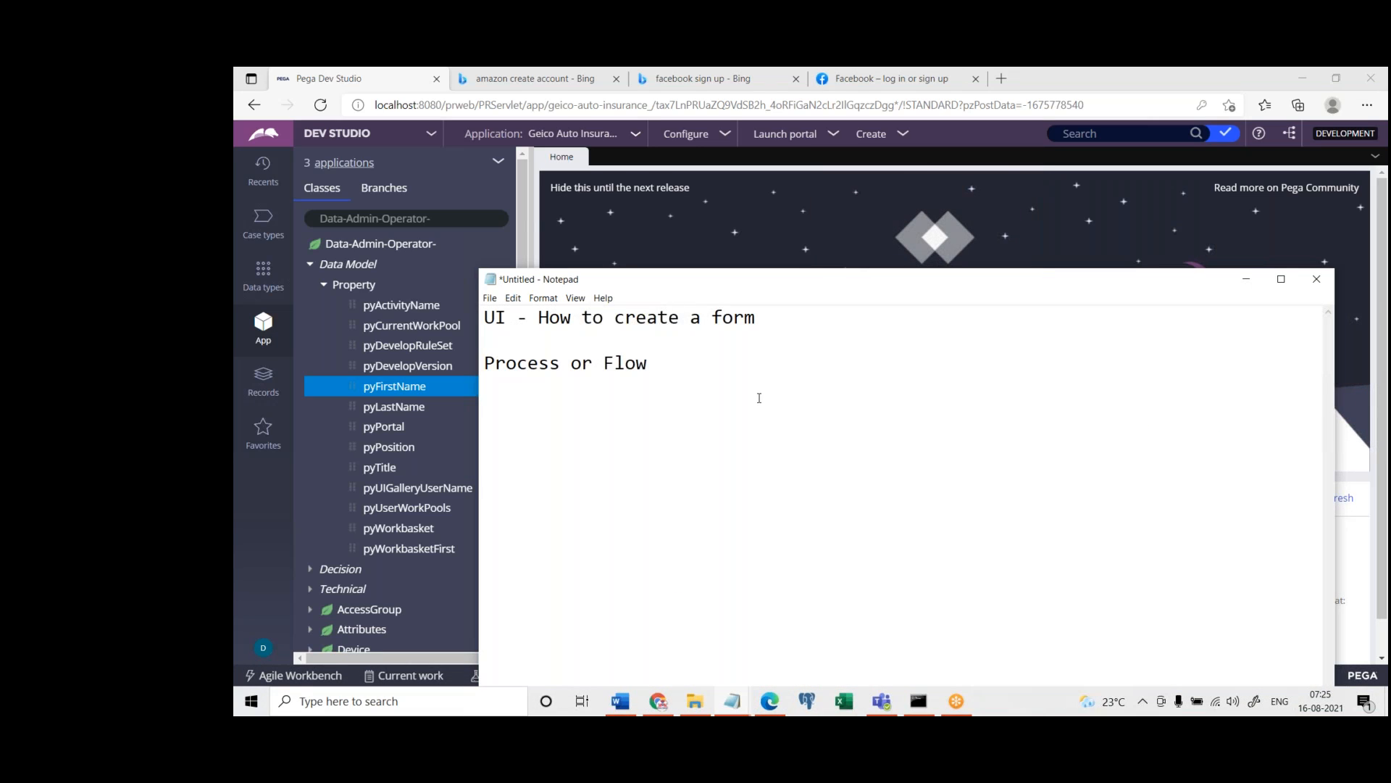
pyautogui.hotkey('ctrl', 'a')
pyautogui.write('UI, BL, DB')
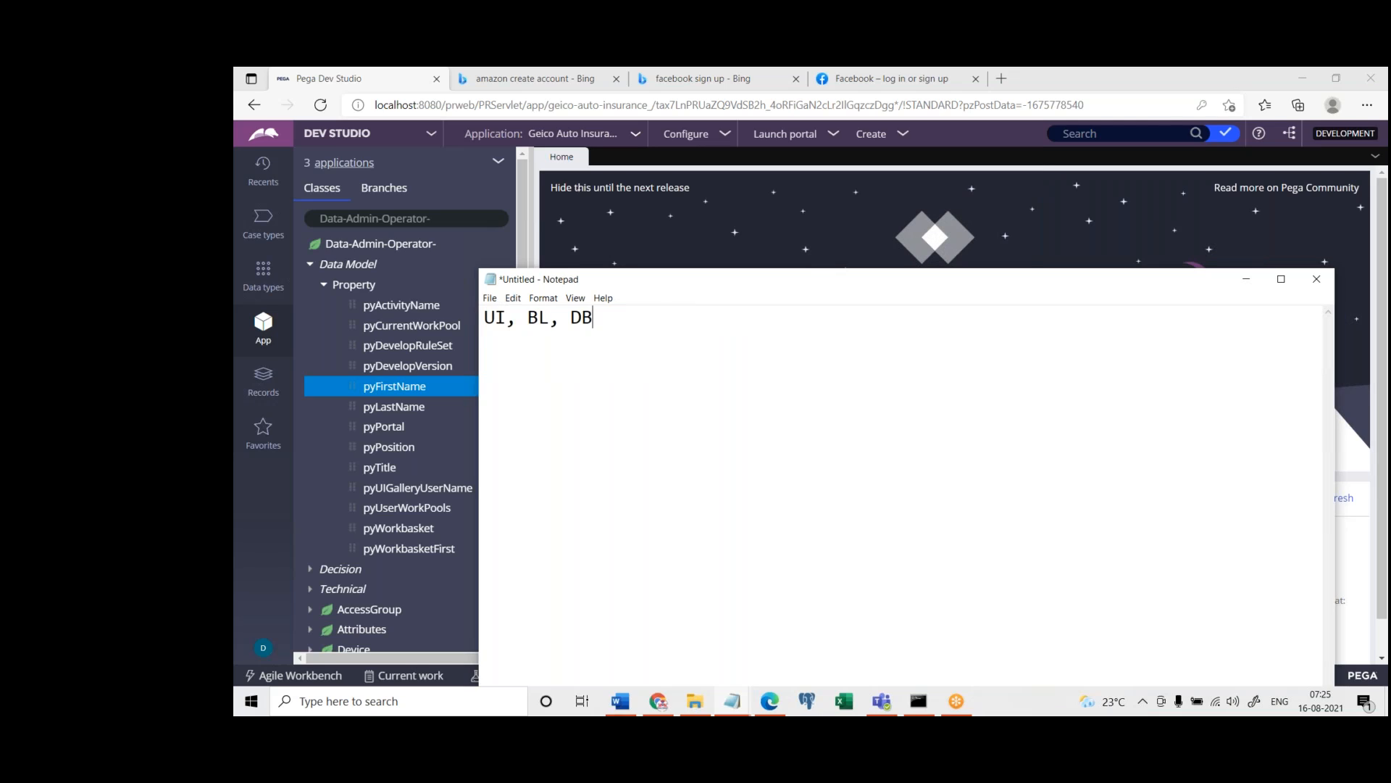
pyautogui.write(', Process')
pyautogui.moveTo(517, 323); pyautogui.dragTo(481, 324)
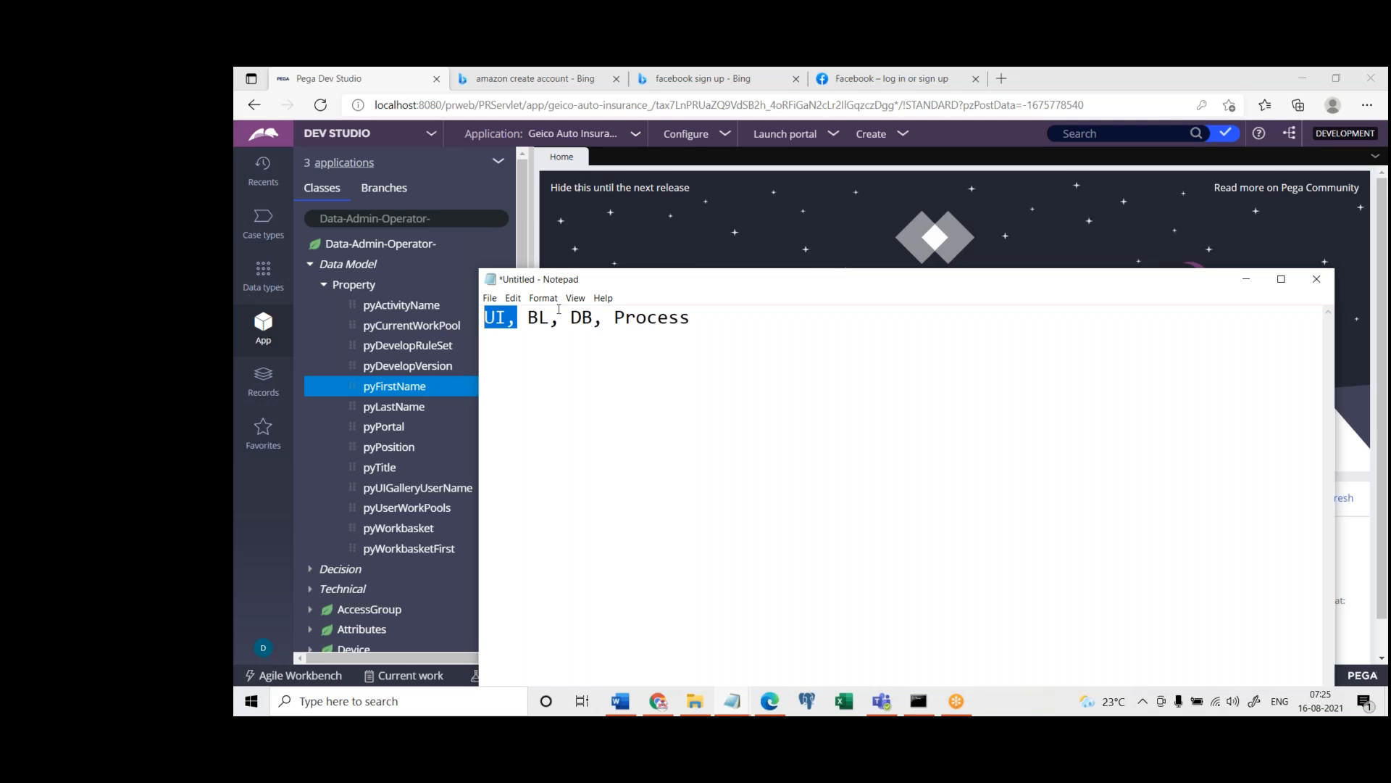
pyautogui.click(1246, 279)
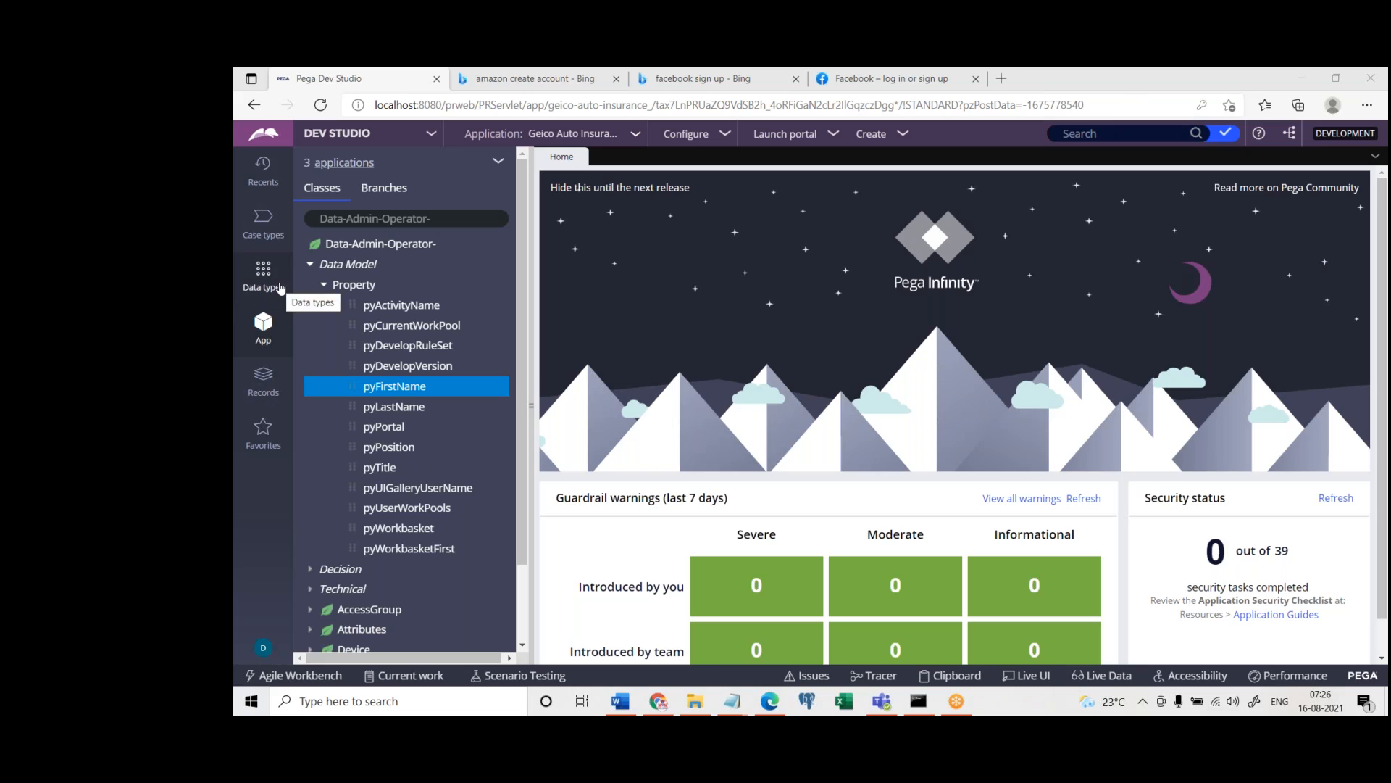
# Load the GEIC-GeicoAuto-Work class in the class explorer
pyautogui.click(450, 216)
pyautogui.hotkey('ctrl', 'a')
pyautogui.write('GEIC-GeicoAuto-Work')
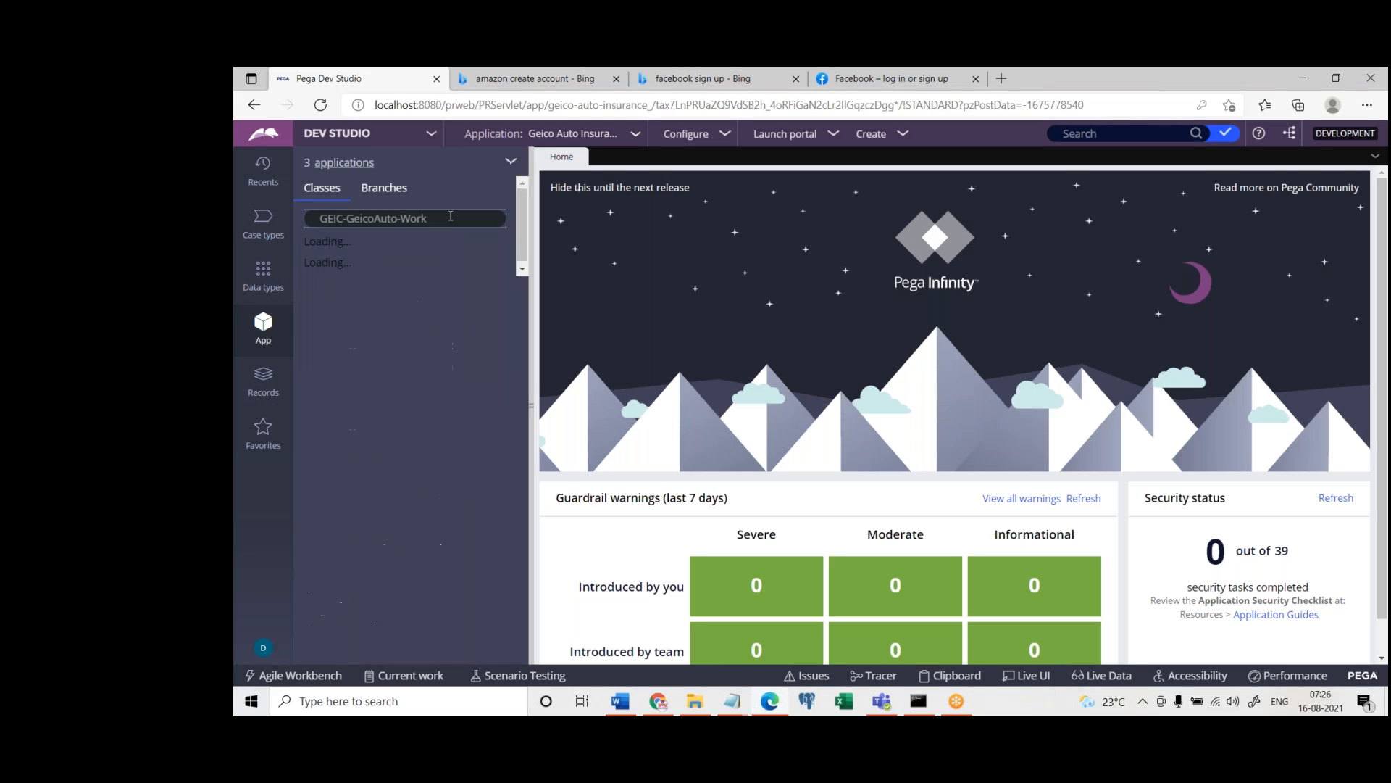
pyautogui.hotkey('ctrl', 'a')
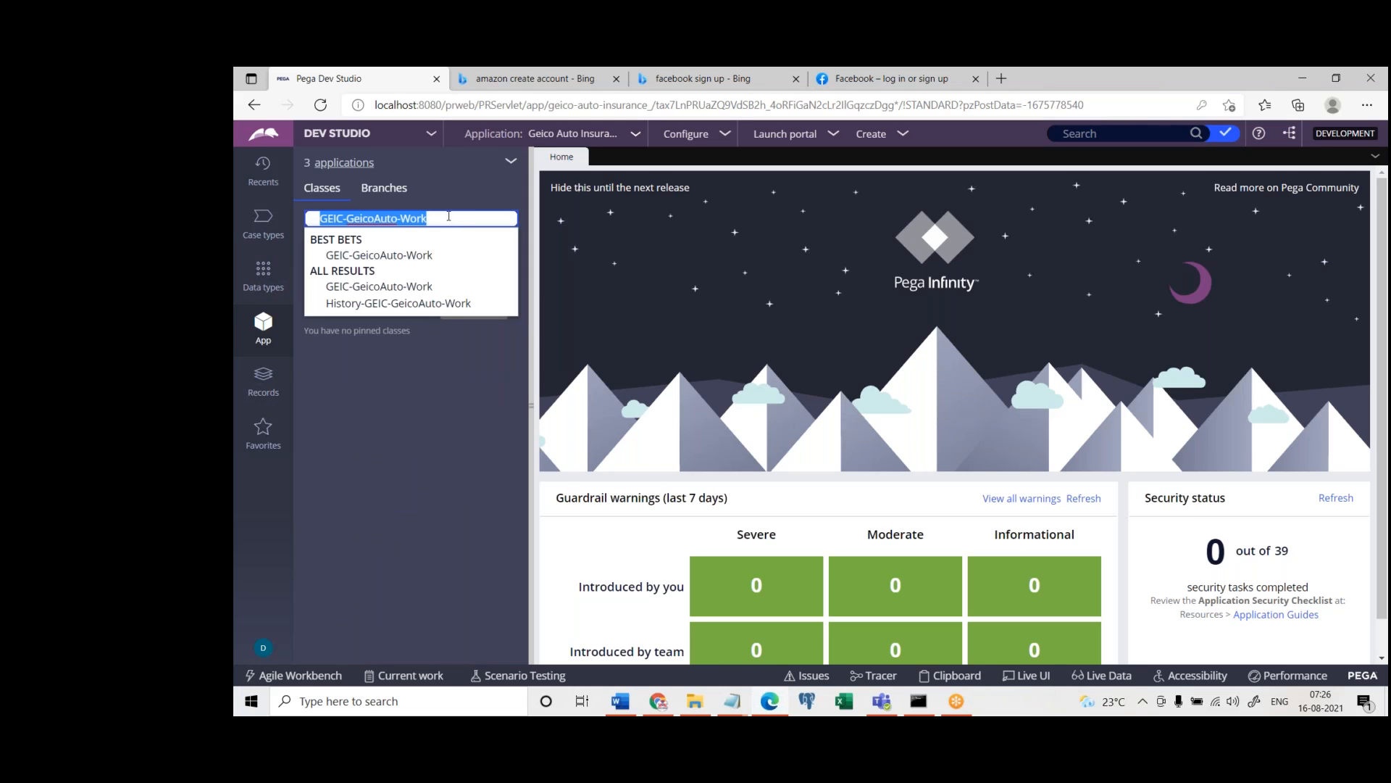
pyautogui.click(445, 414)
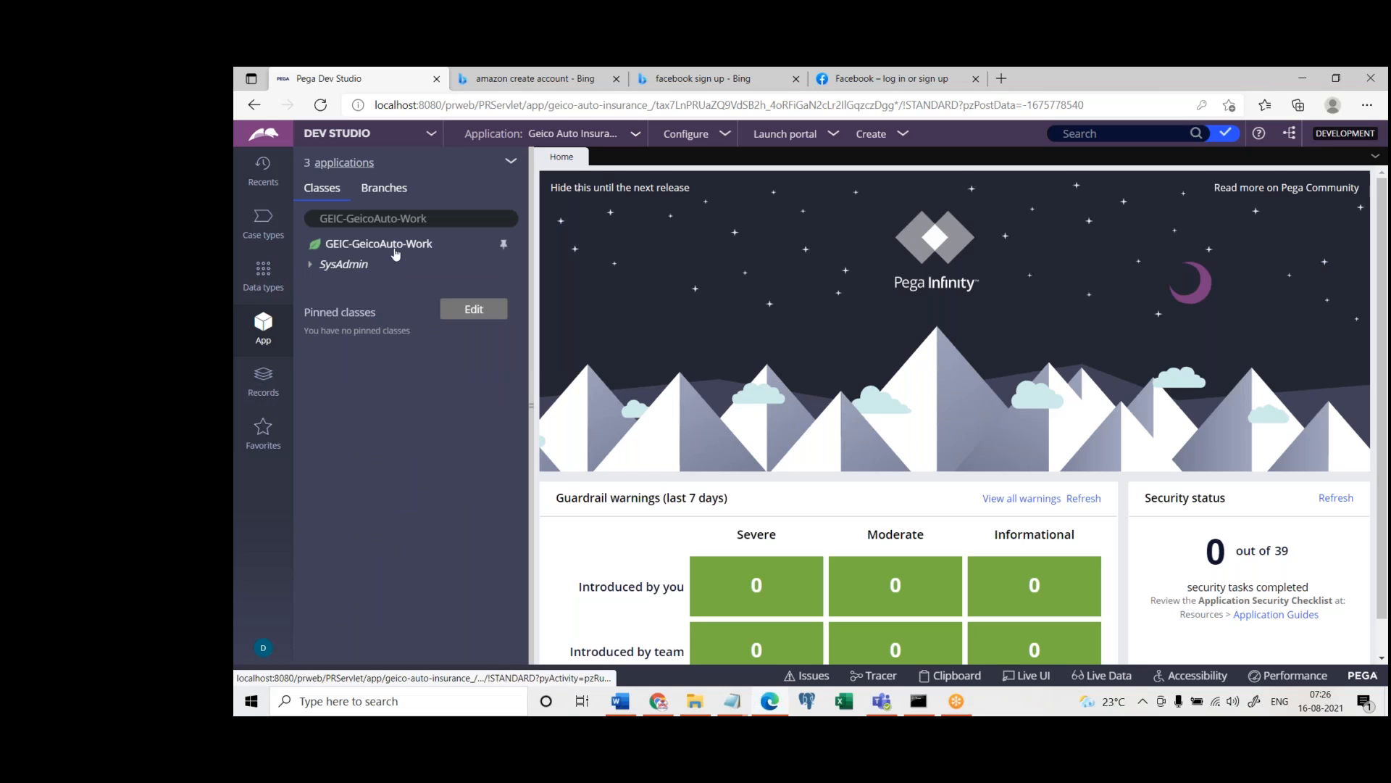
# Start a new Property record from the Data Model category for the GEIC-GeicoAuto-Work class
pyautogui.click(394, 250)
pyautogui.rightClick(396, 252)
pyautogui.moveTo(406, 265)
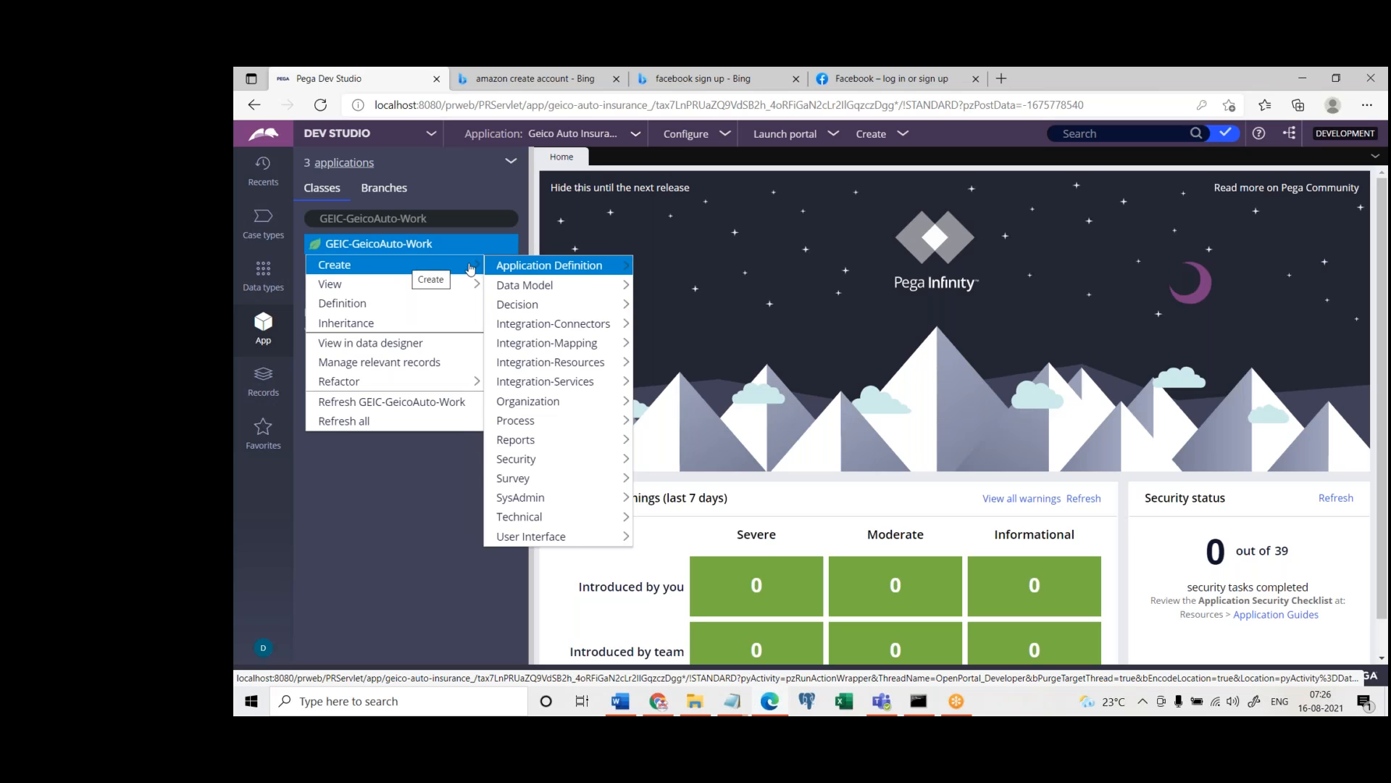
pyautogui.moveTo(537, 286)
pyautogui.click(667, 440)
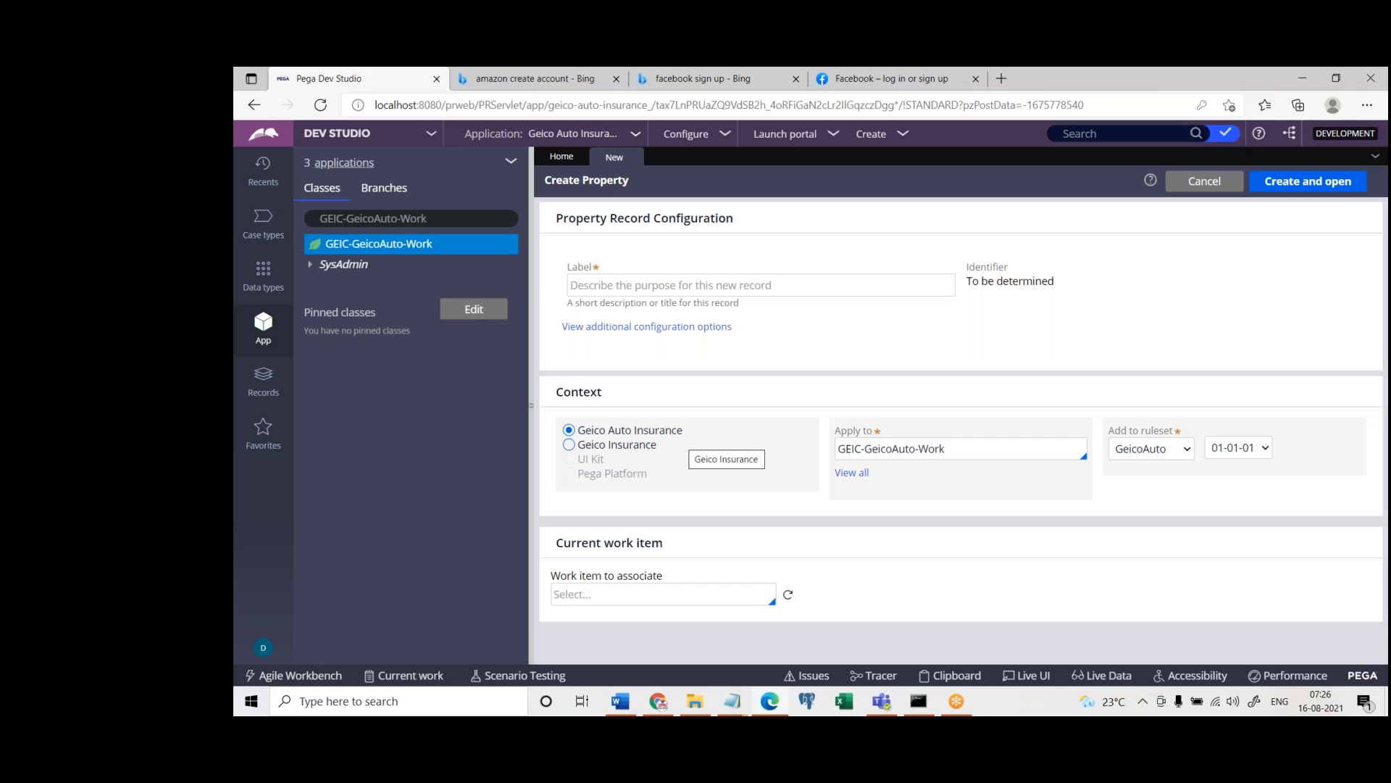
# Label the new property record "First Name"
pyautogui.click(677, 286)
pyautogui.write('First Name')
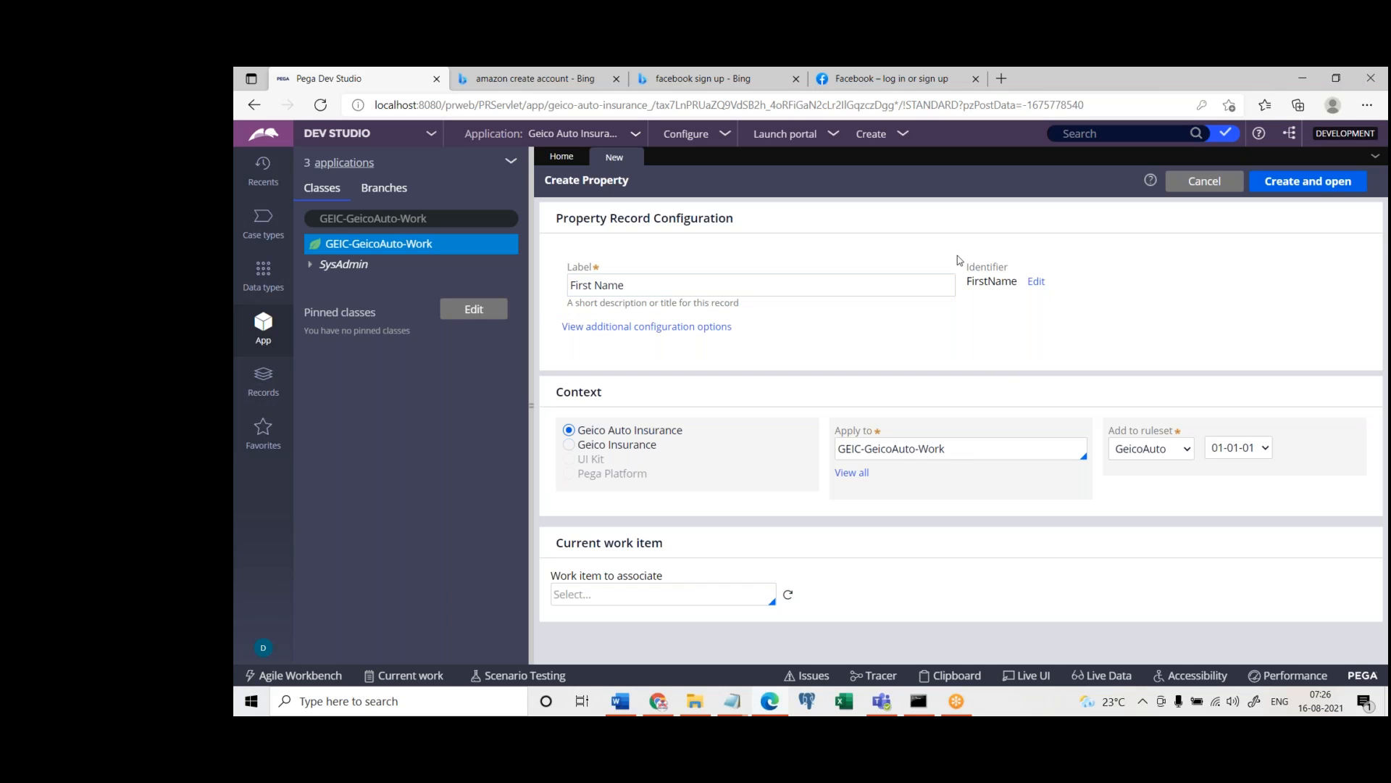
# Compare the property's label with its generated identifier, checking how each handles spaces
pyautogui.moveTo(969, 279); pyautogui.dragTo(1016, 285)
pyautogui.tripleClick(671, 289)
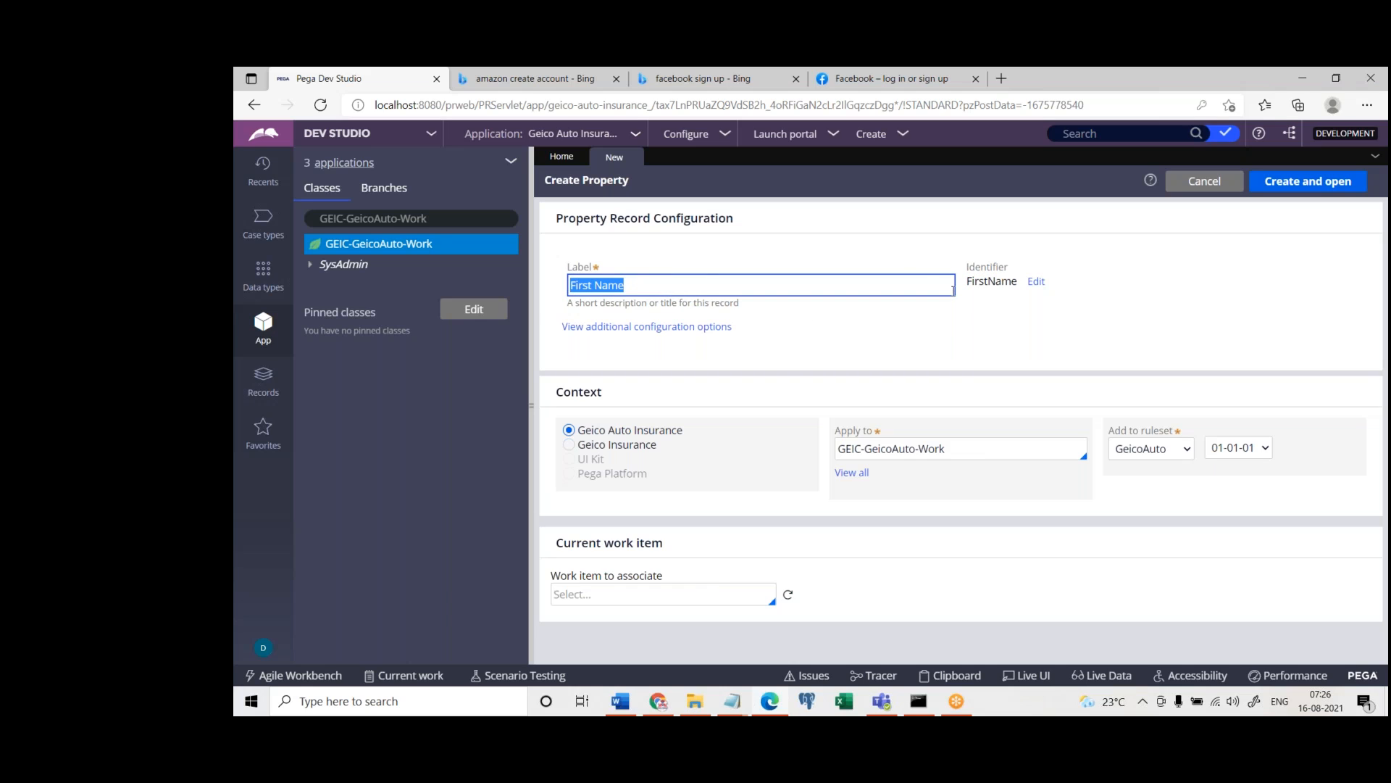
pyautogui.doubleClick(996, 284)
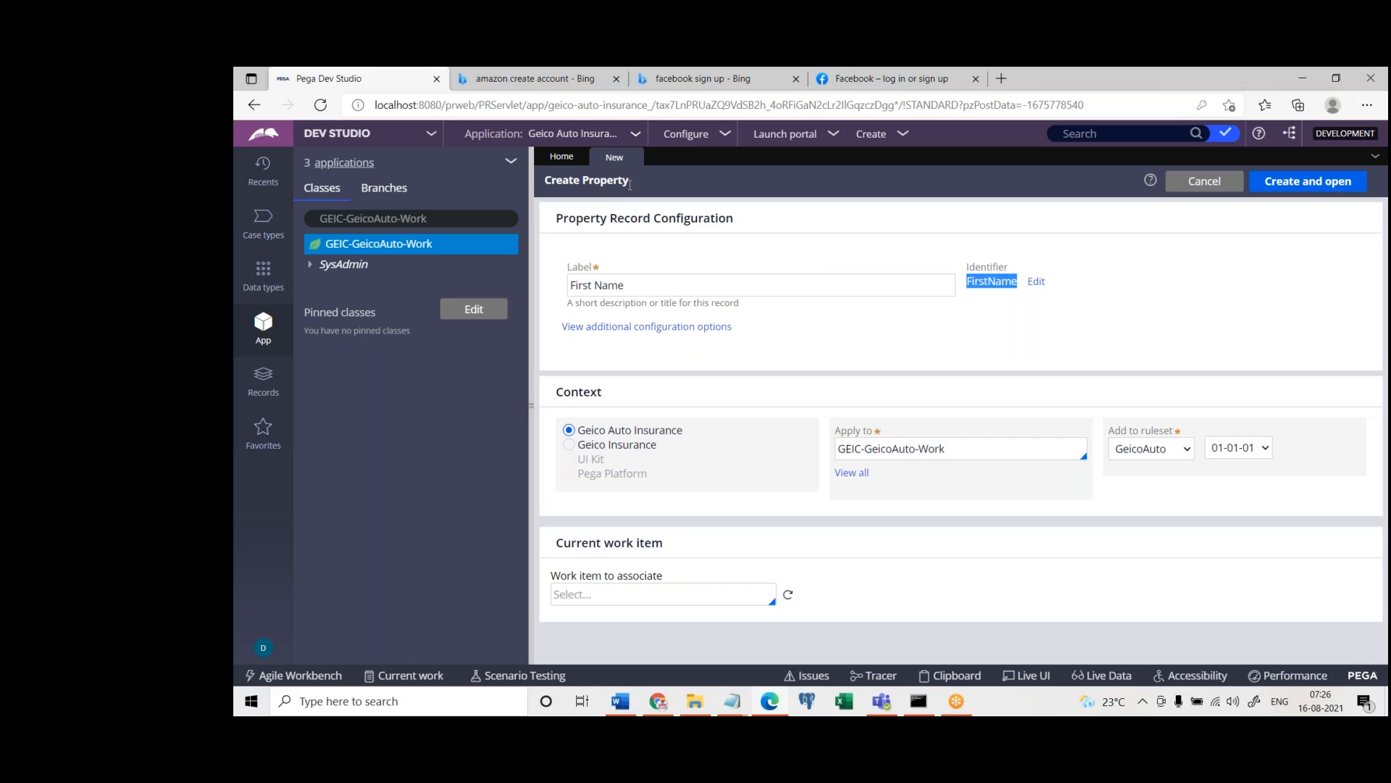
pyautogui.tripleClick(828, 291)
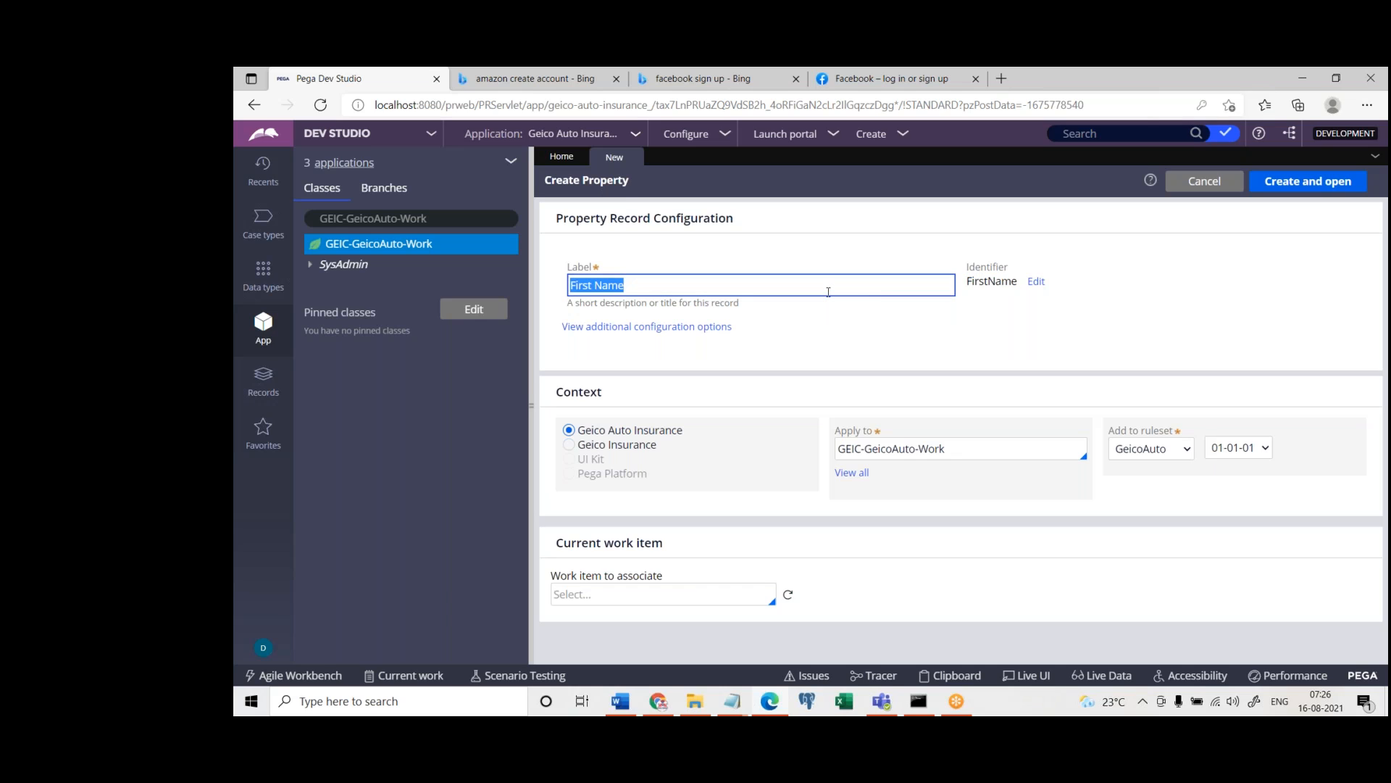
pyautogui.doubleClick(991, 281)
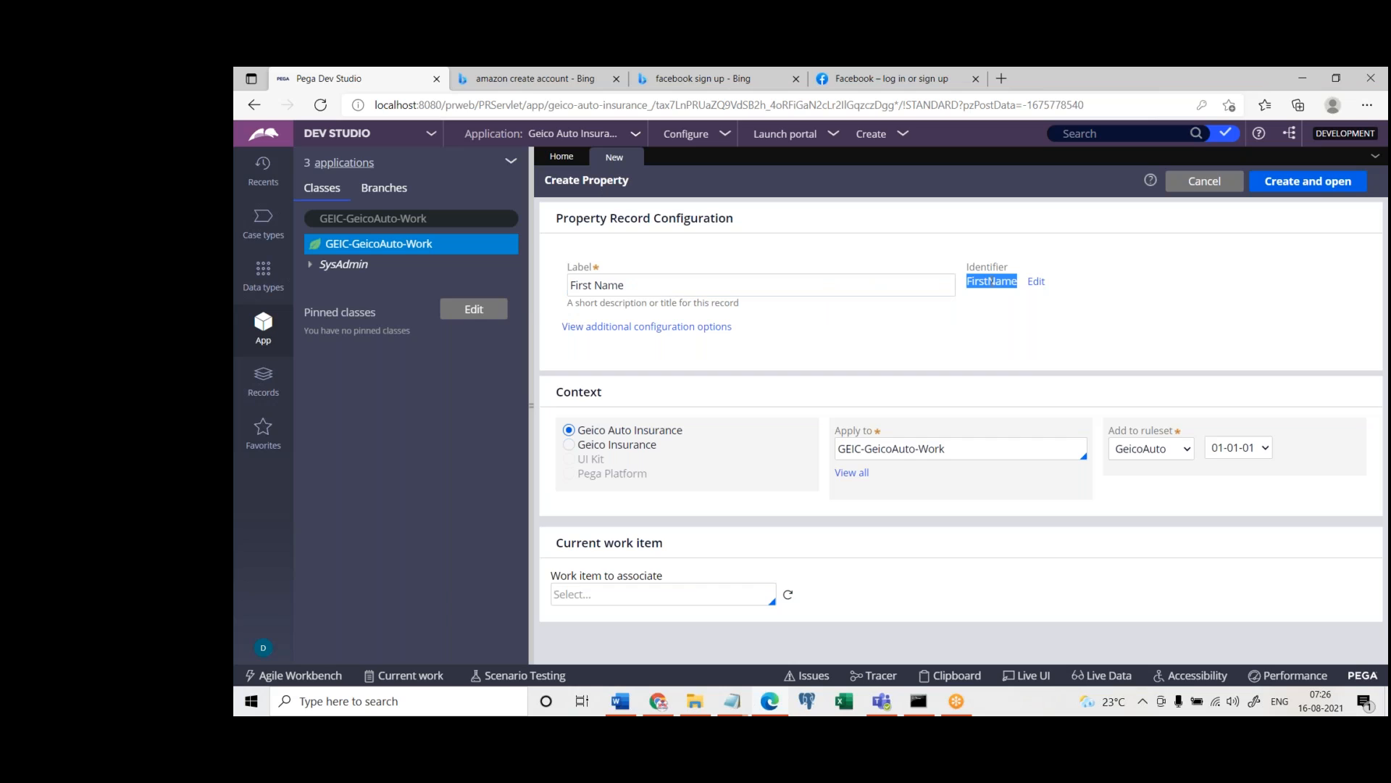
pyautogui.click(885, 295)
pyautogui.doubleClick(996, 281)
pyautogui.click(667, 283)
pyautogui.hotkey('ctrl', 'shift', 'Left')
pyautogui.hotkey('ctrl', 'shift', 'Left')
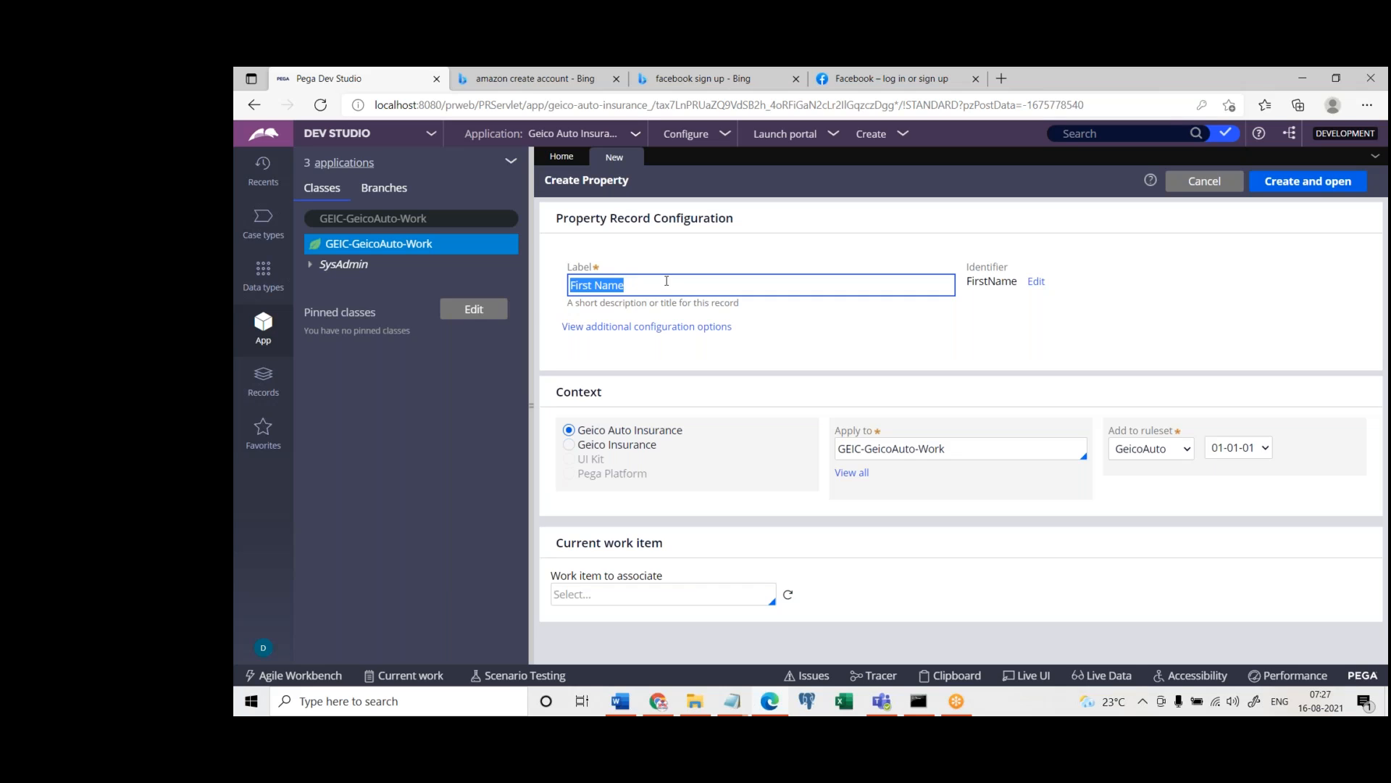
pyautogui.moveTo(965, 281); pyautogui.dragTo(1017, 281)
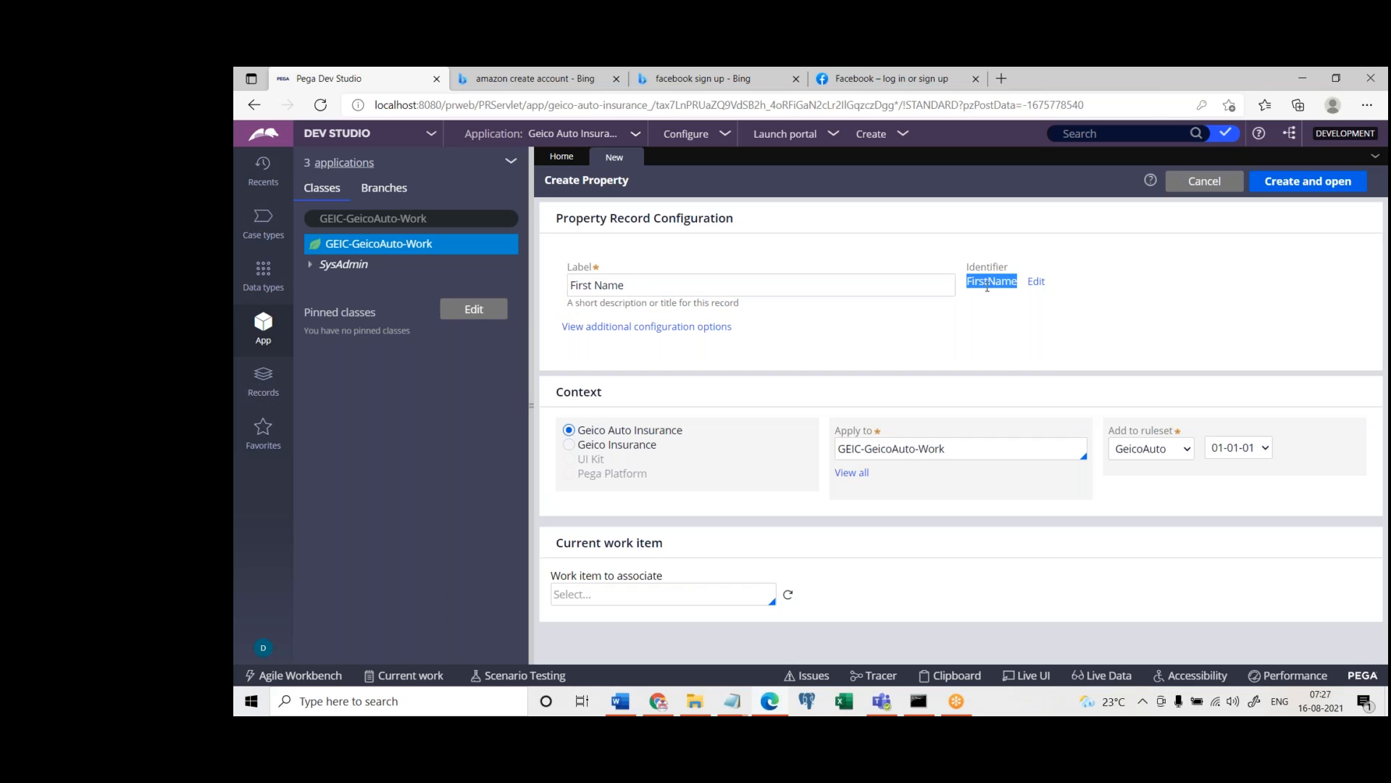
pyautogui.tripleClick(700, 281)
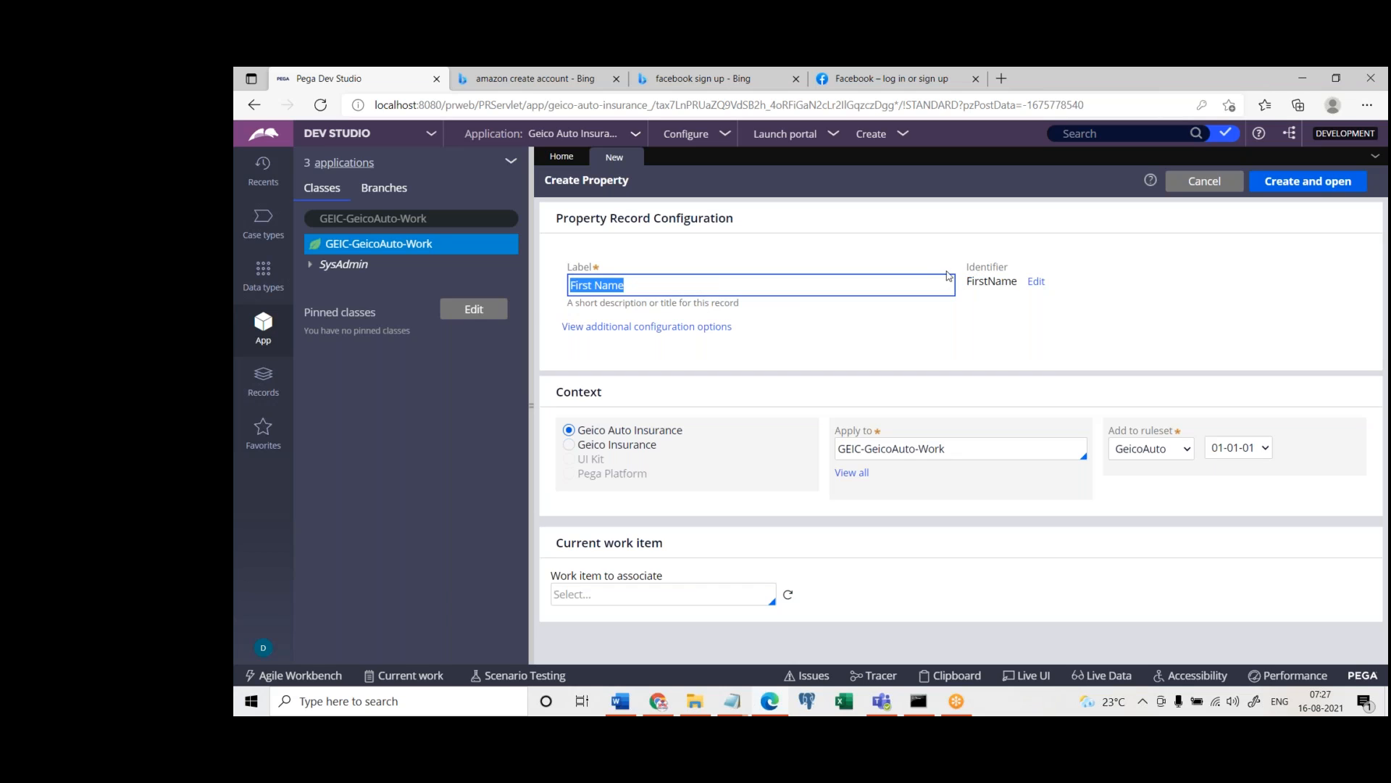
pyautogui.click(969, 281)
pyautogui.moveTo(969, 282); pyautogui.dragTo(1004, 274)
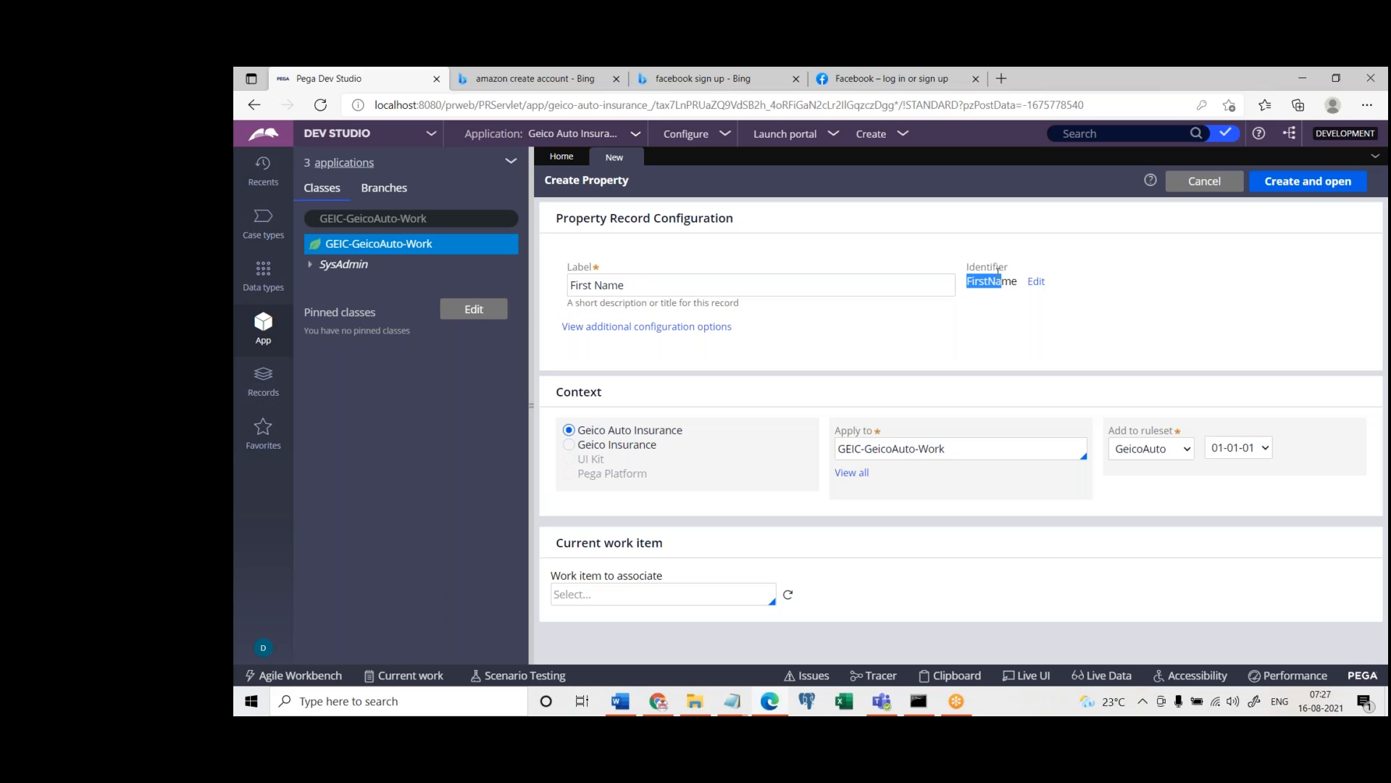
pyautogui.doubleClick(849, 283)
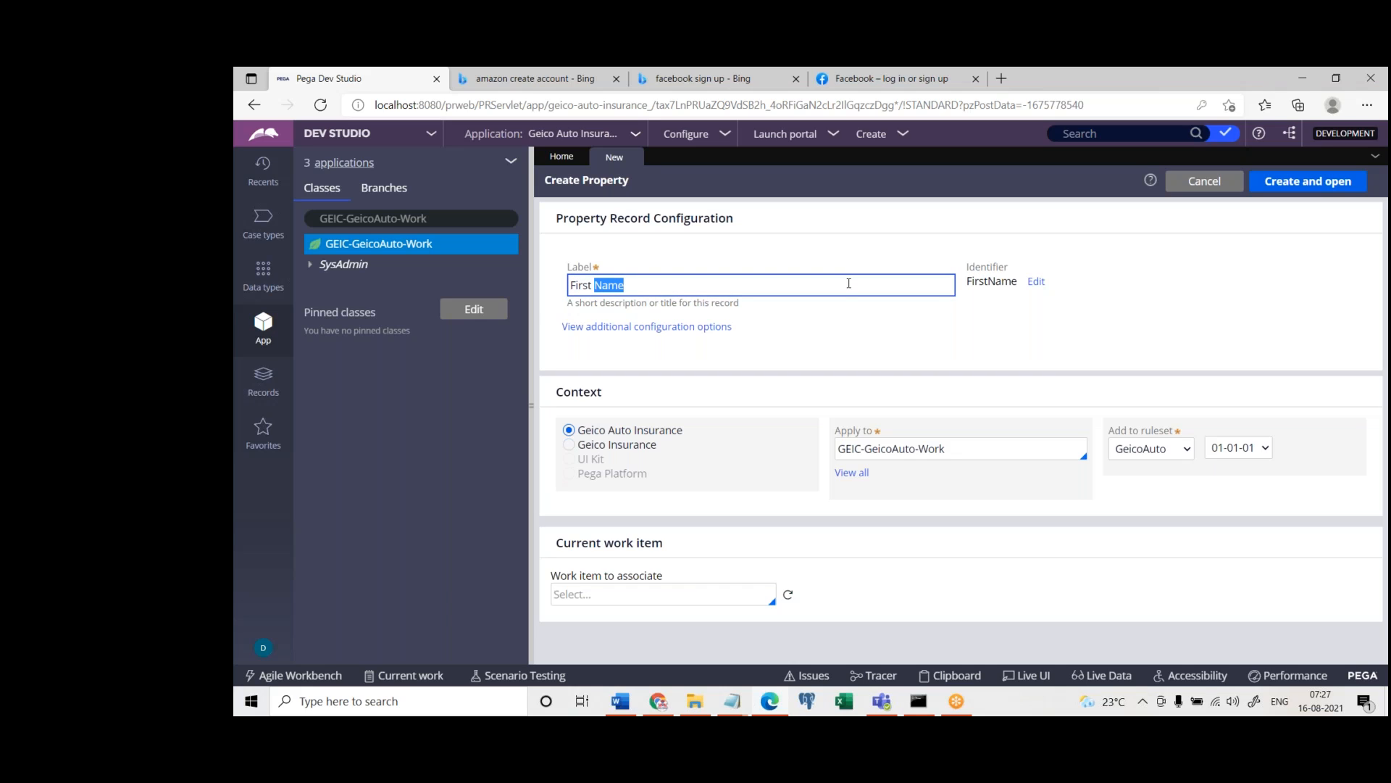
pyautogui.tripleClick(848, 284)
pyautogui.doubleClick(991, 280)
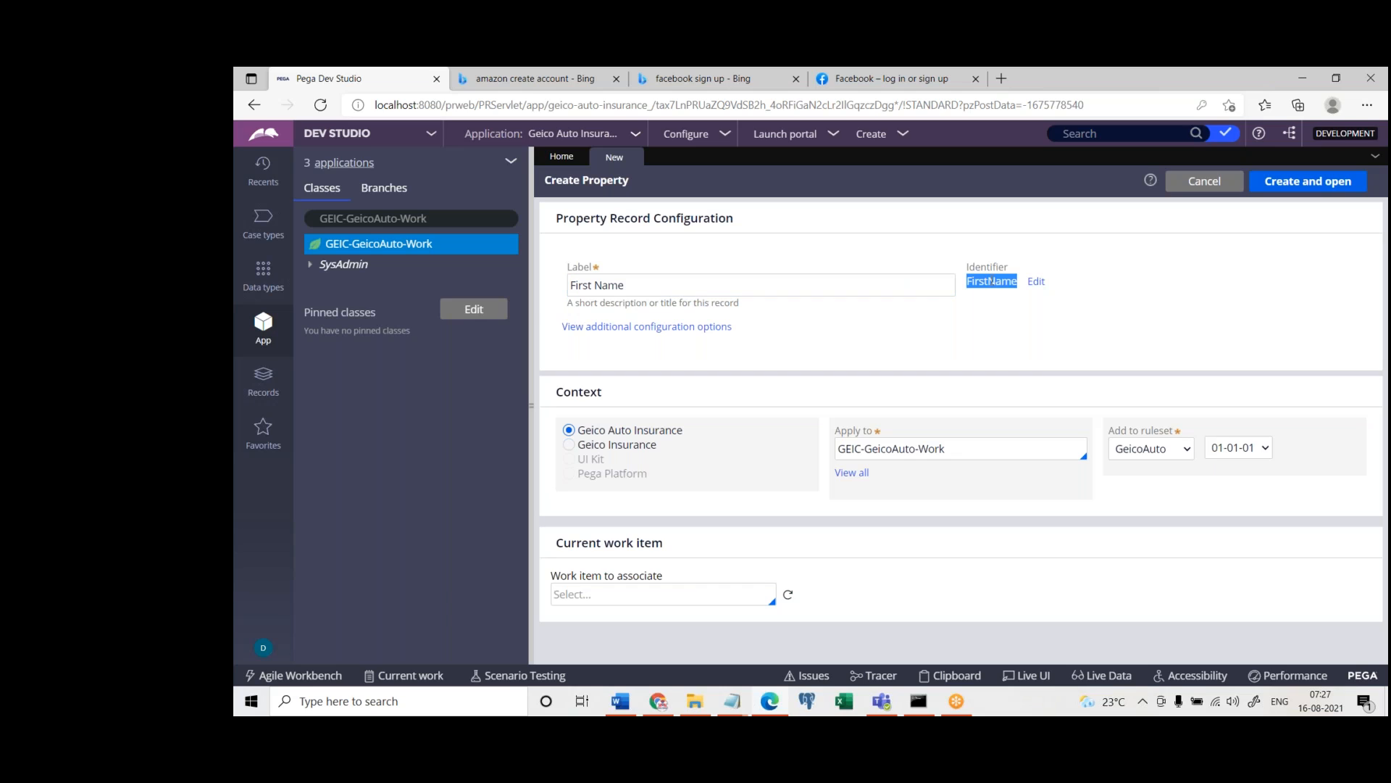
pyautogui.doubleClick(786, 294)
pyautogui.tripleClick(786, 295)
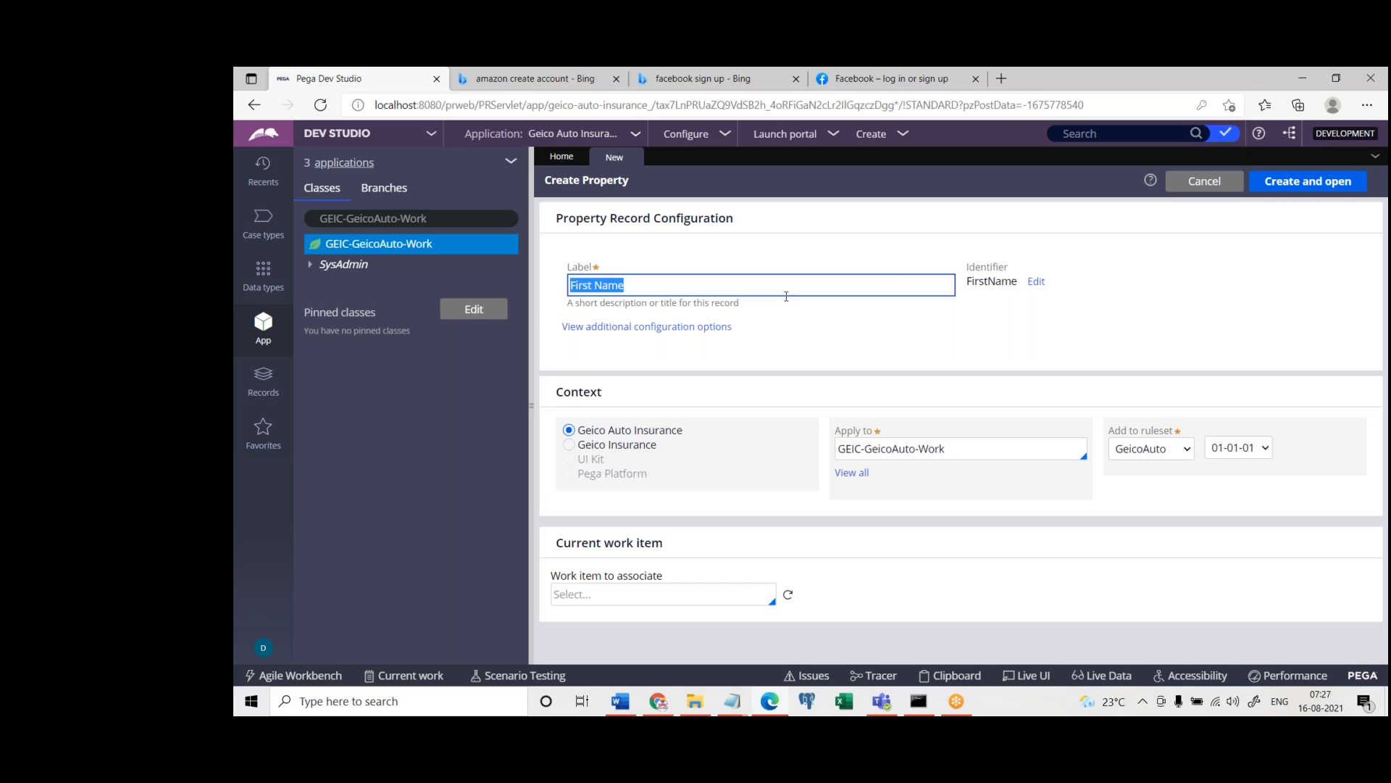
pyautogui.doubleClick(982, 283)
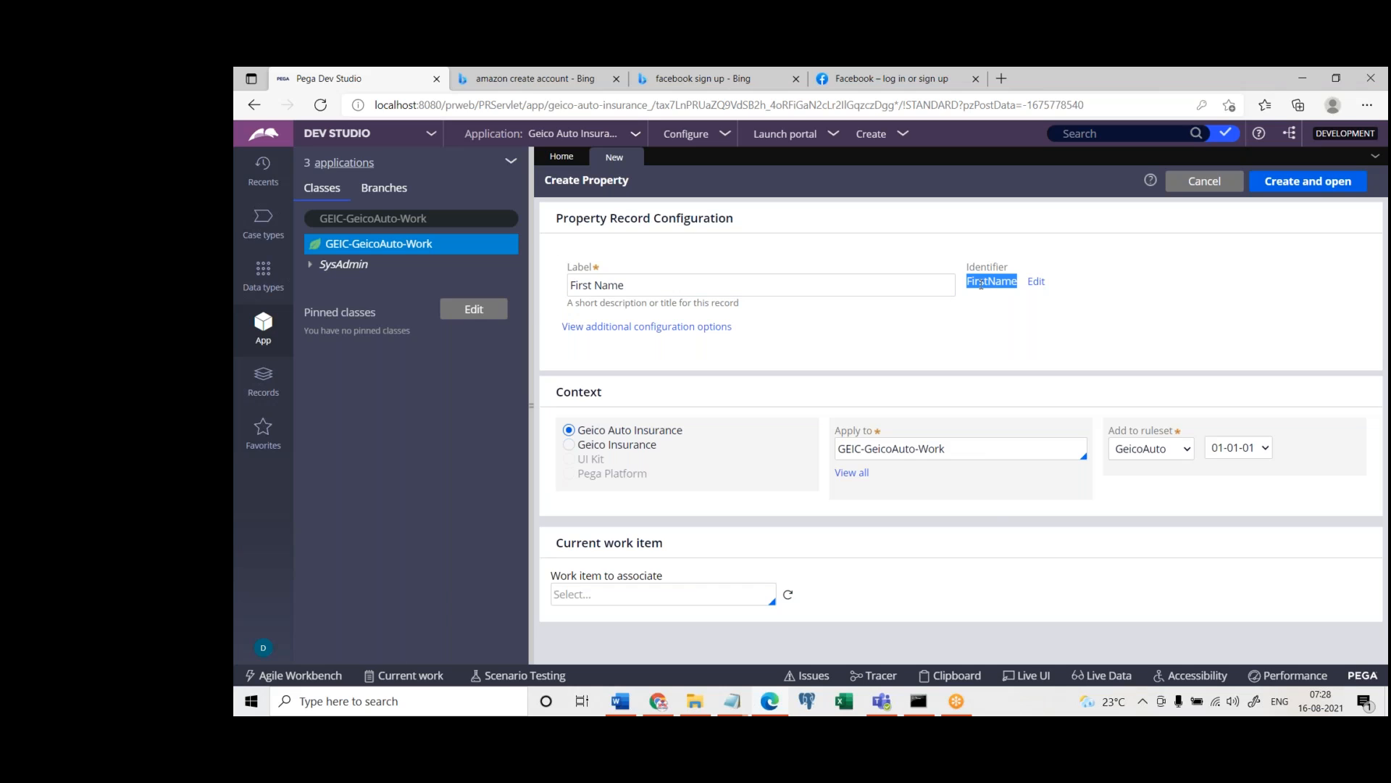
pyautogui.click(913, 339)
# Start a new Section record from the User Interface category for the GEIC-GeicoAuto-Work class
pyautogui.rightClick(384, 249)
pyautogui.moveTo(488, 270)
pyautogui.moveTo(558, 540)
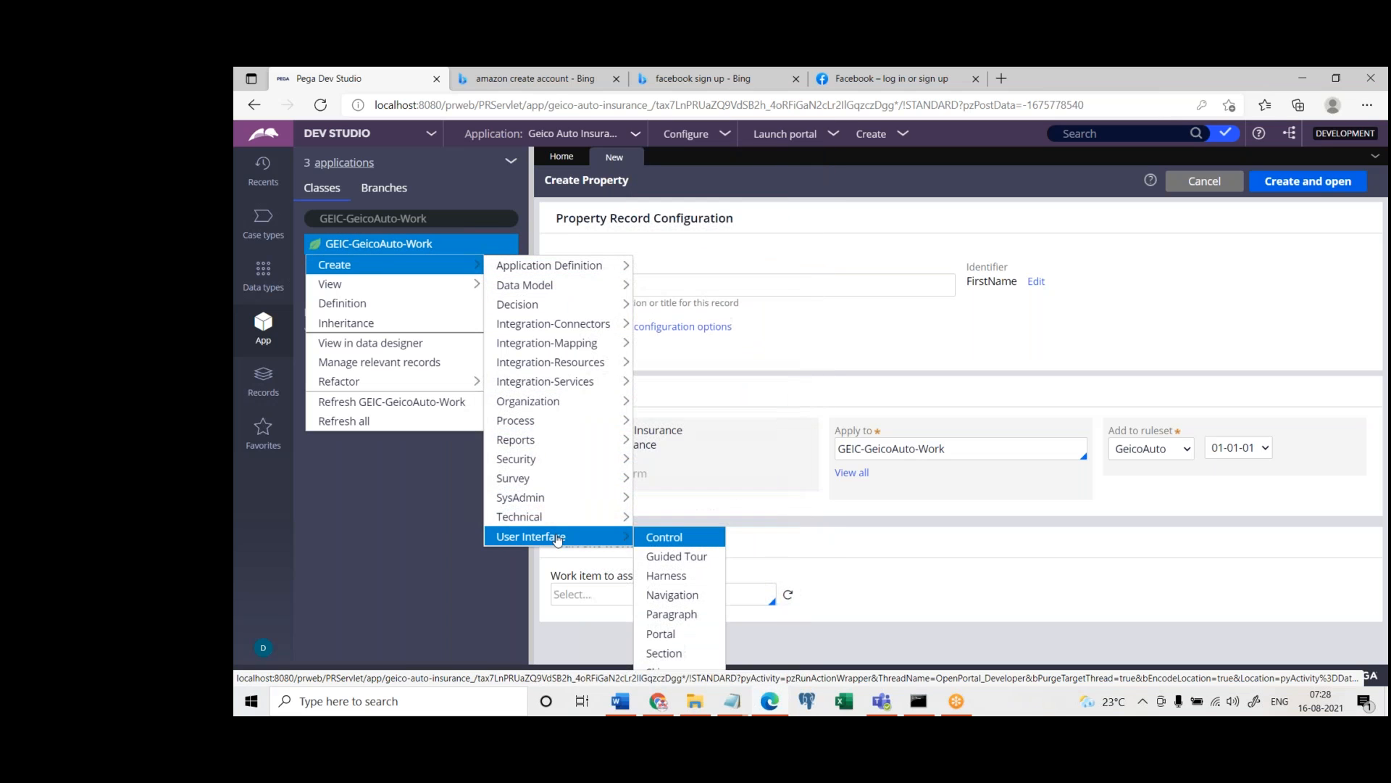
pyautogui.click(665, 652)
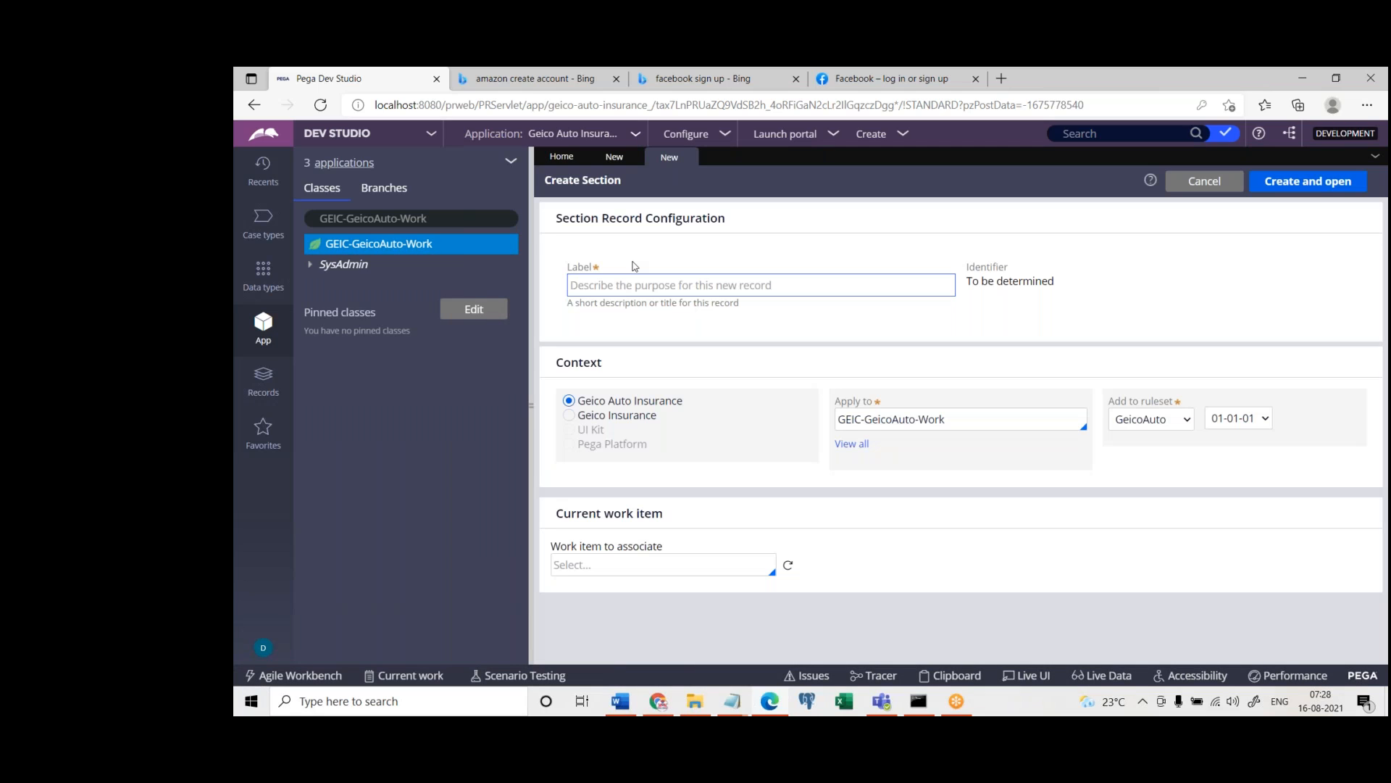
pyautogui.click(613, 288)
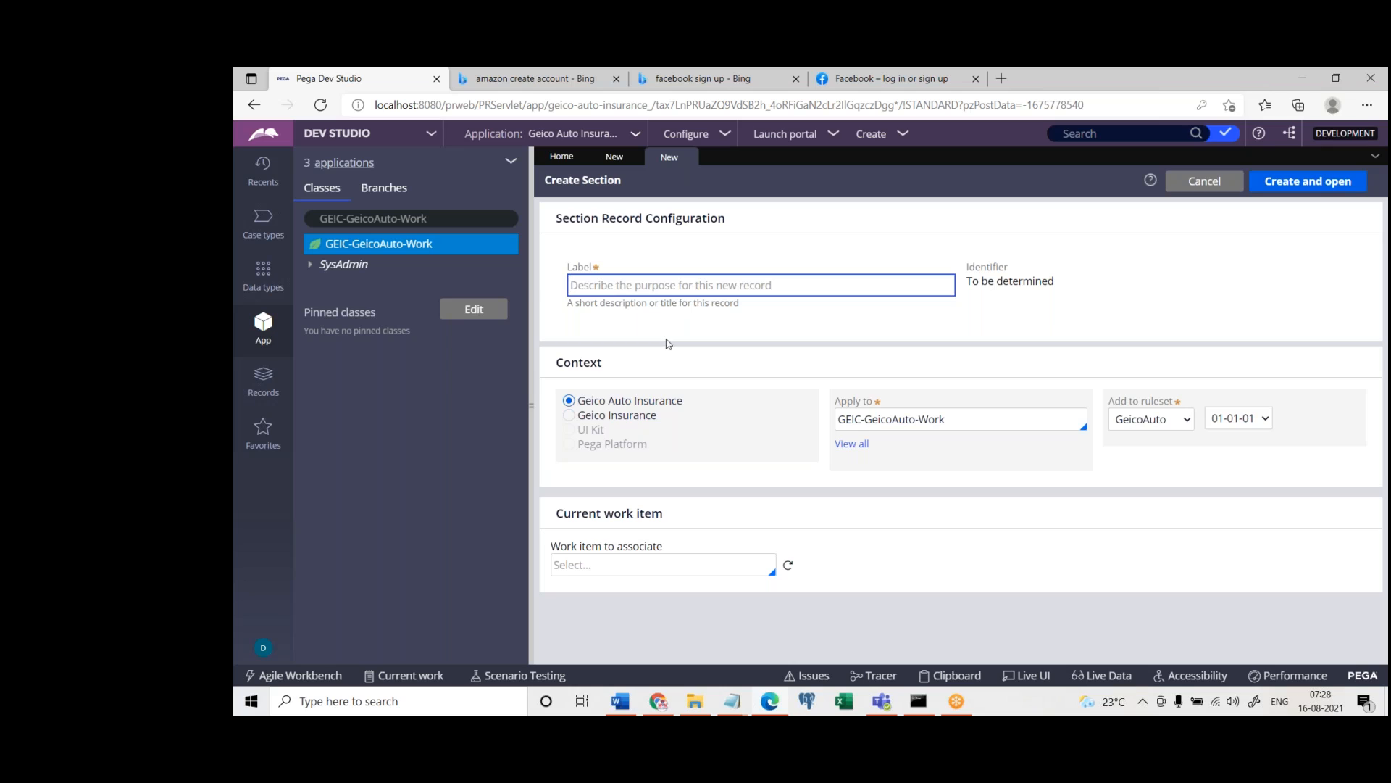
# Examine the section's Context settings for application, Apply to class and ruleset, trying Geico Insurance before reselecting Geico Auto Insurance
pyautogui.moveTo(560, 366); pyautogui.dragTo(611, 382)
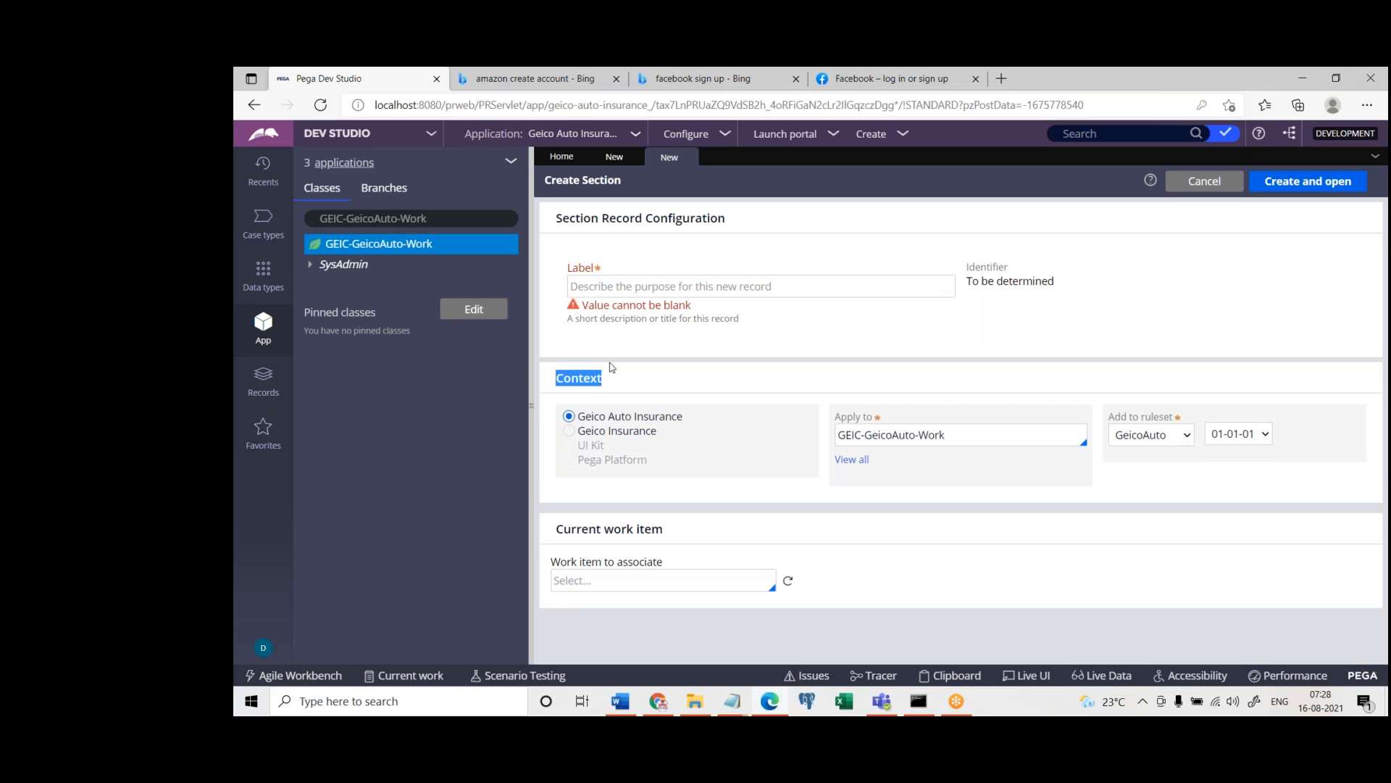
pyautogui.click(584, 423)
pyautogui.moveTo(835, 419); pyautogui.dragTo(1199, 417)
pyautogui.click(1125, 505)
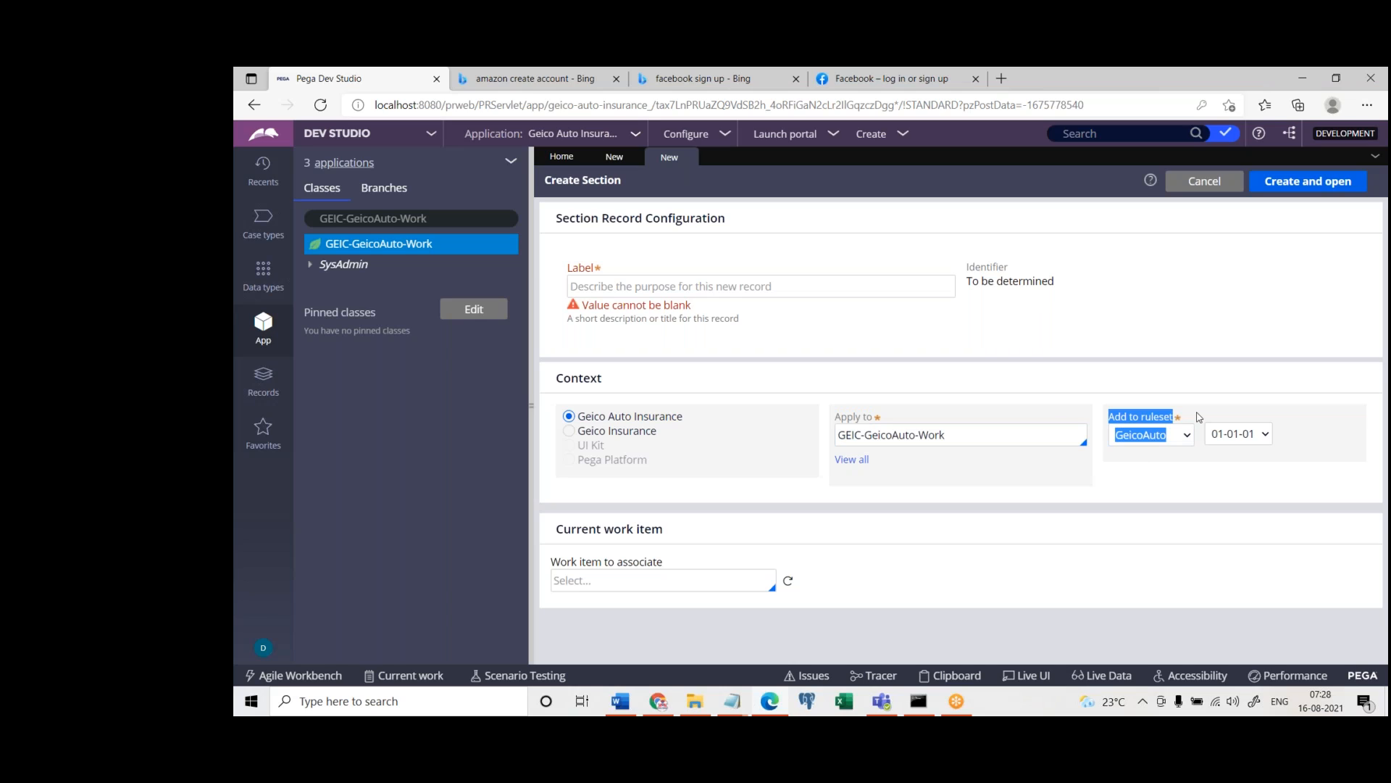
pyautogui.click(1166, 476)
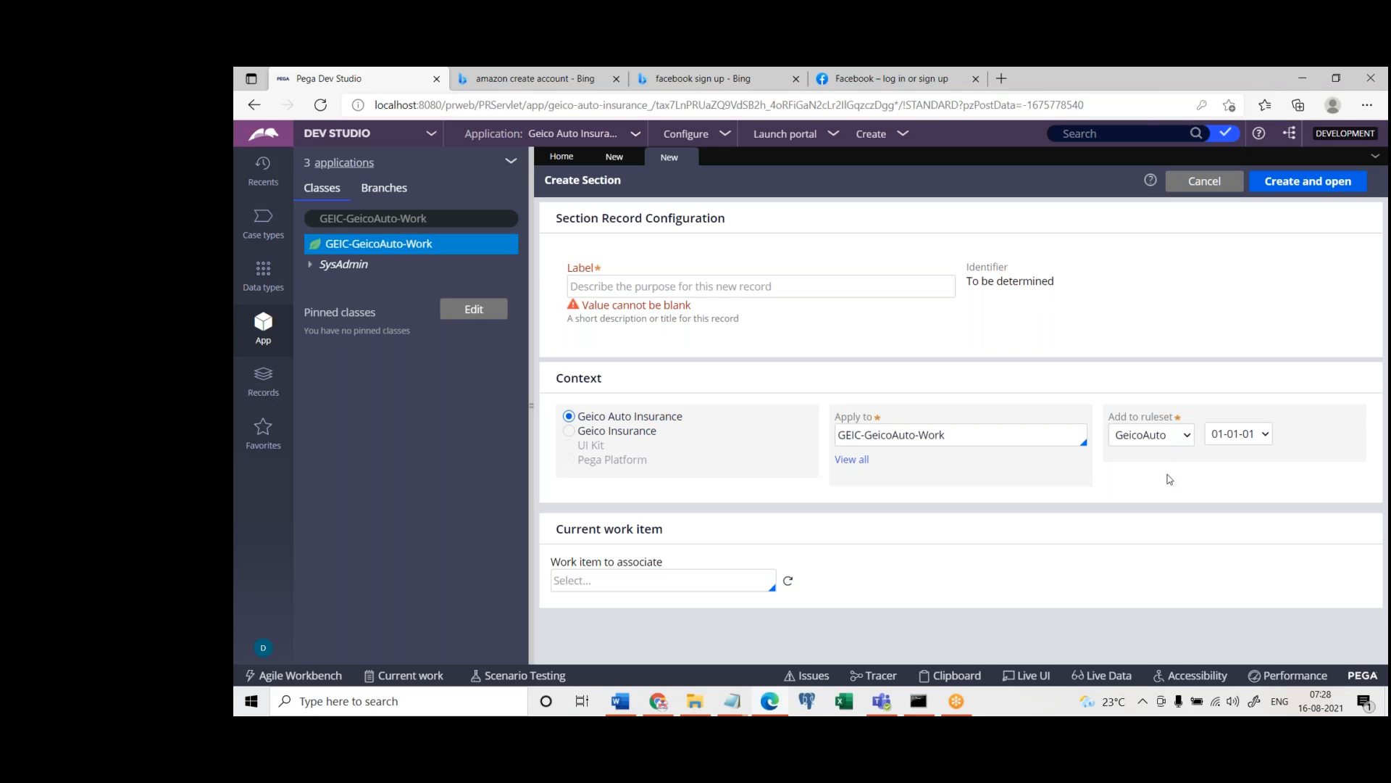
pyautogui.moveTo(1108, 419); pyautogui.dragTo(1184, 421)
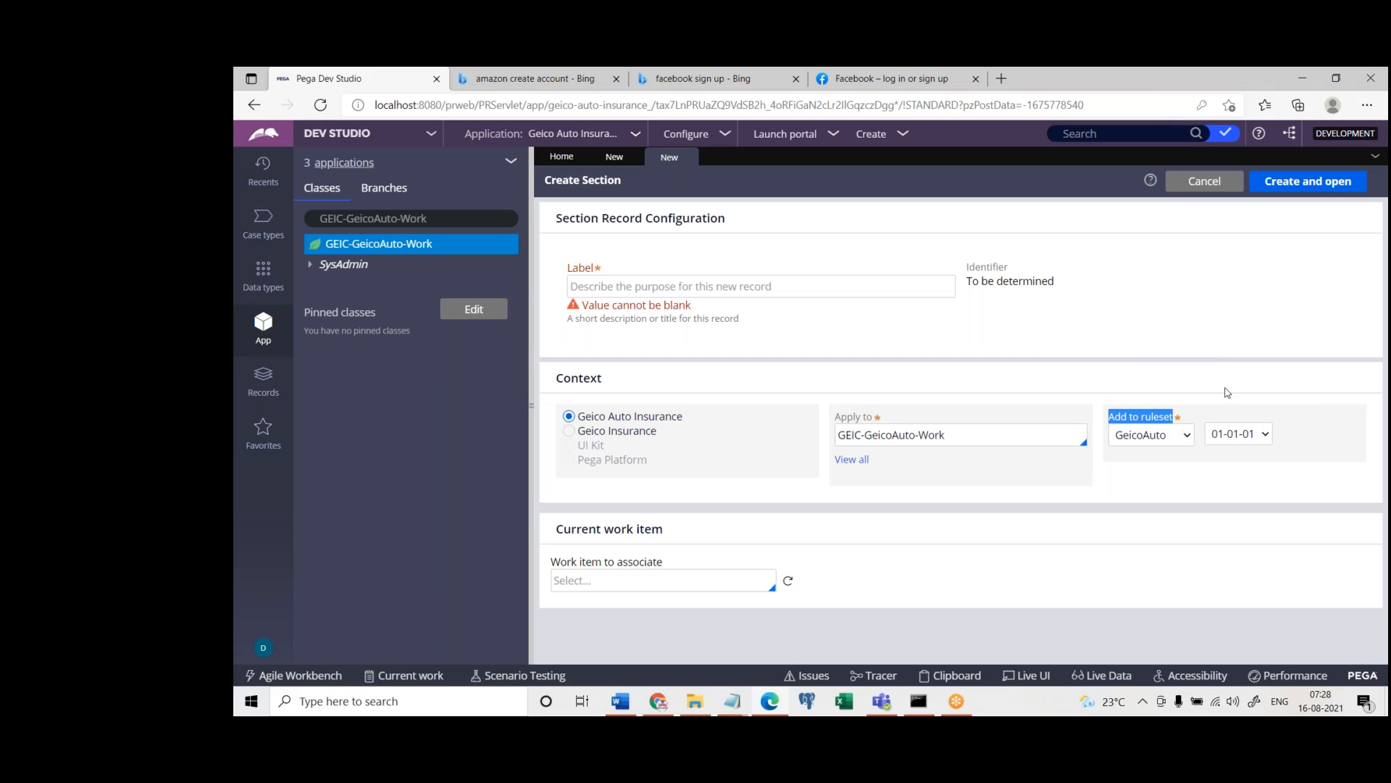
pyautogui.moveTo(579, 428); pyautogui.dragTo(868, 426)
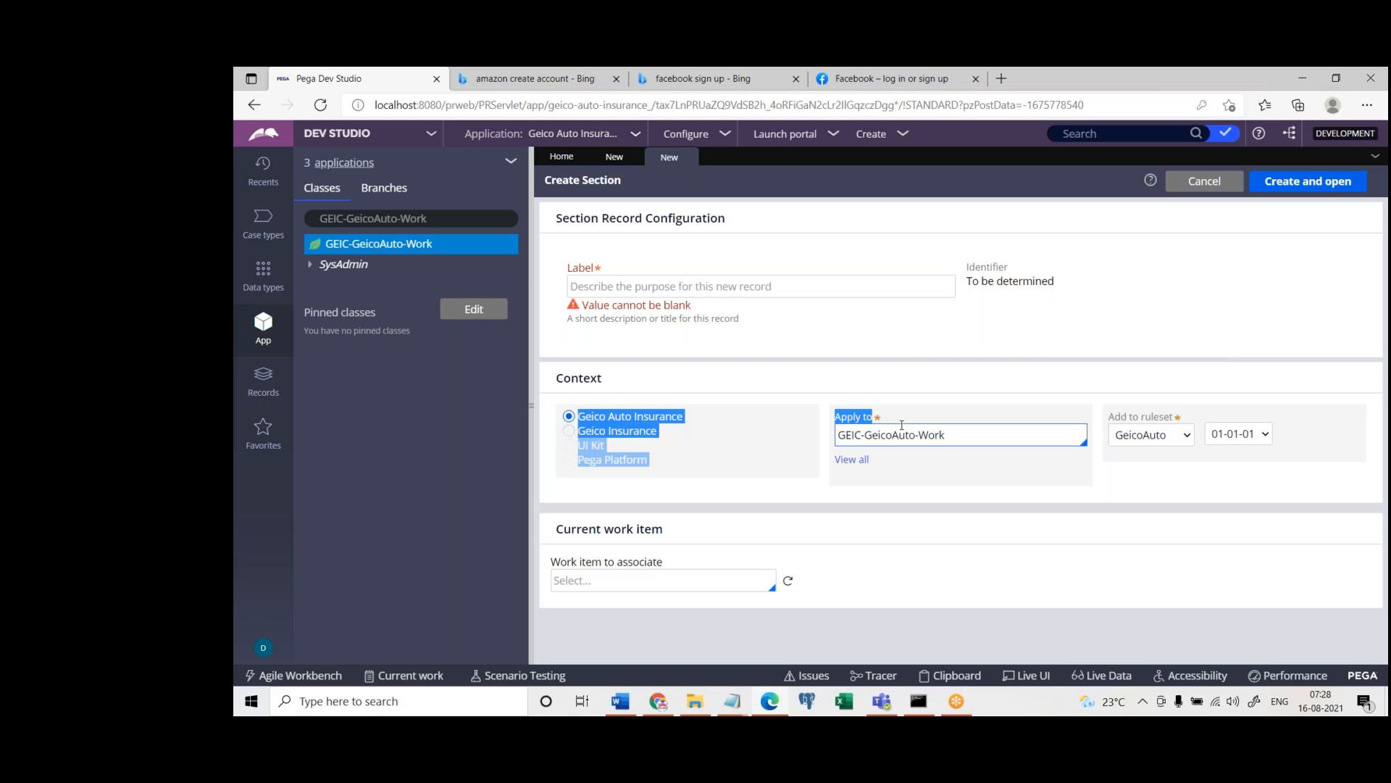
pyautogui.click(903, 540)
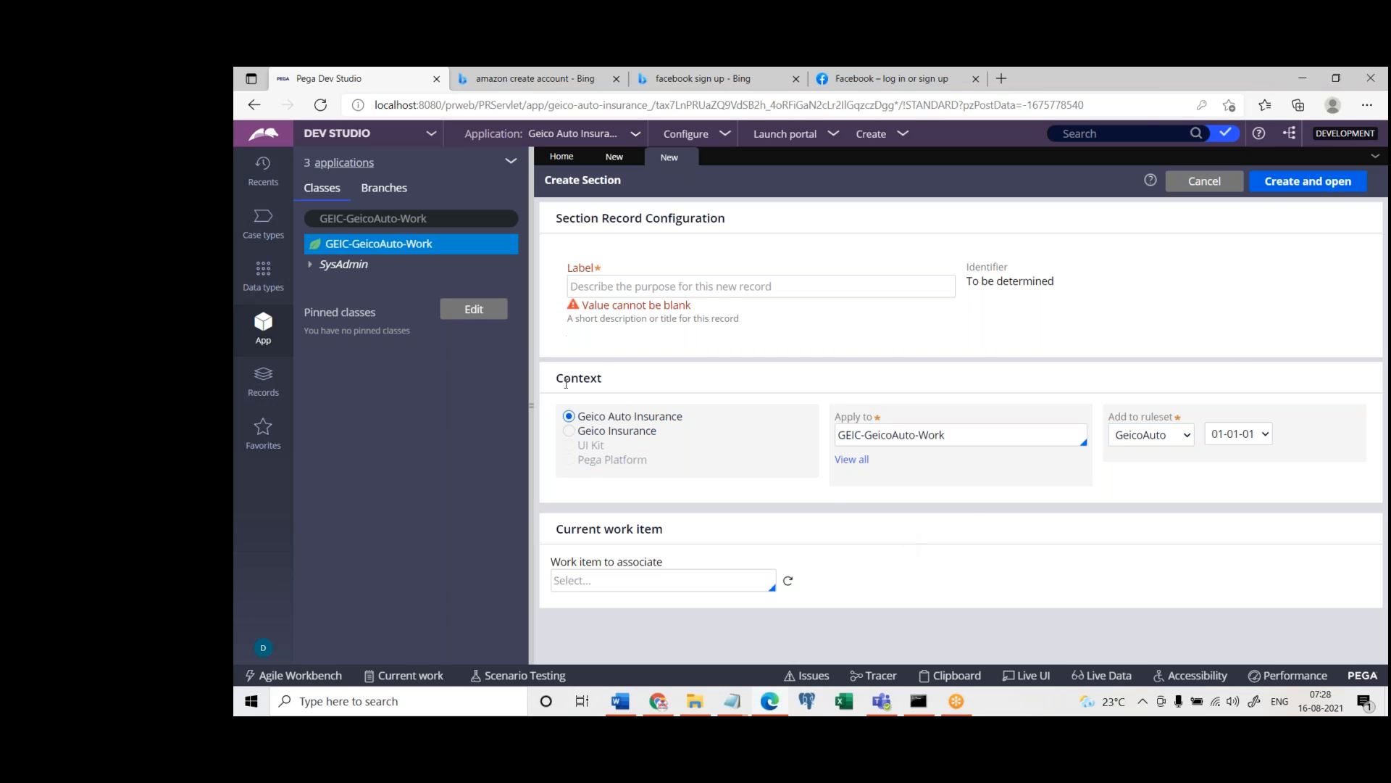
pyautogui.moveTo(557, 380); pyautogui.dragTo(663, 371)
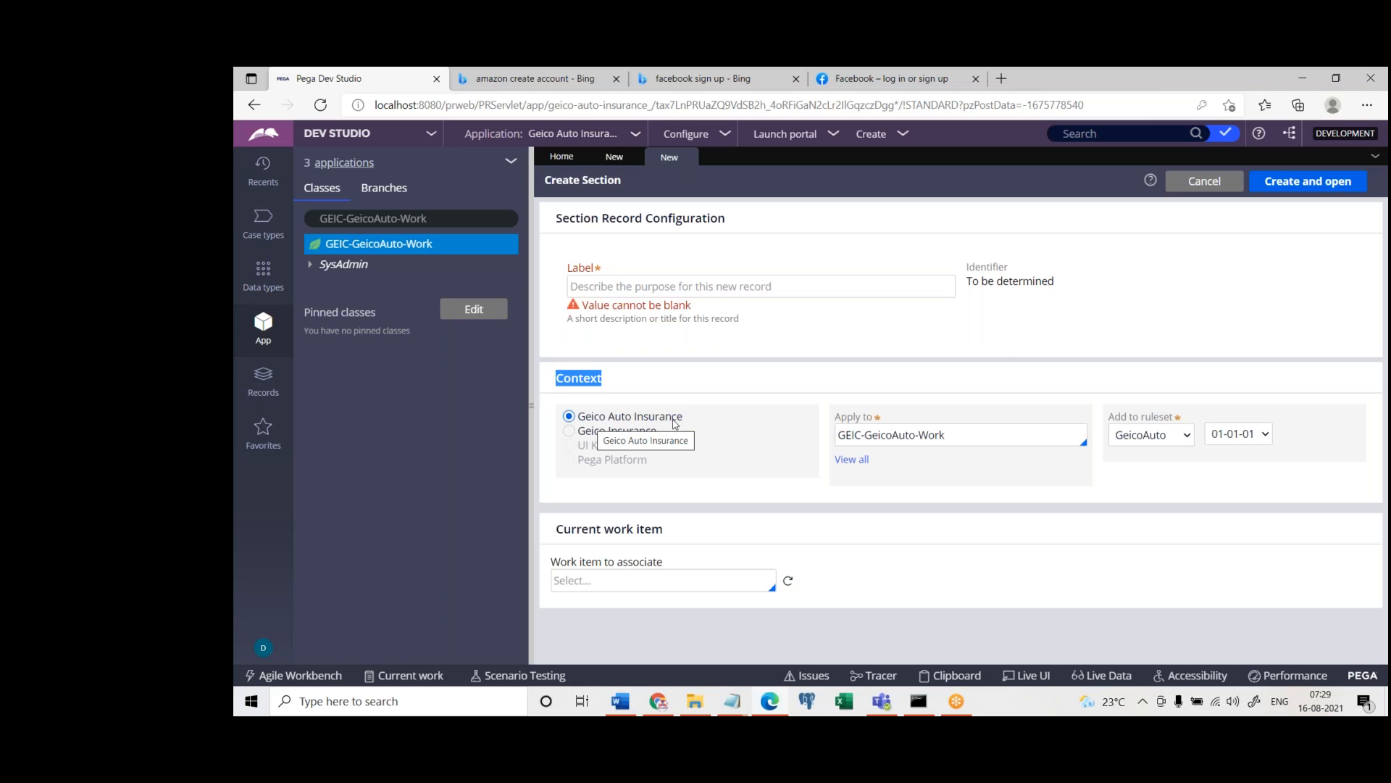
pyautogui.click(569, 432)
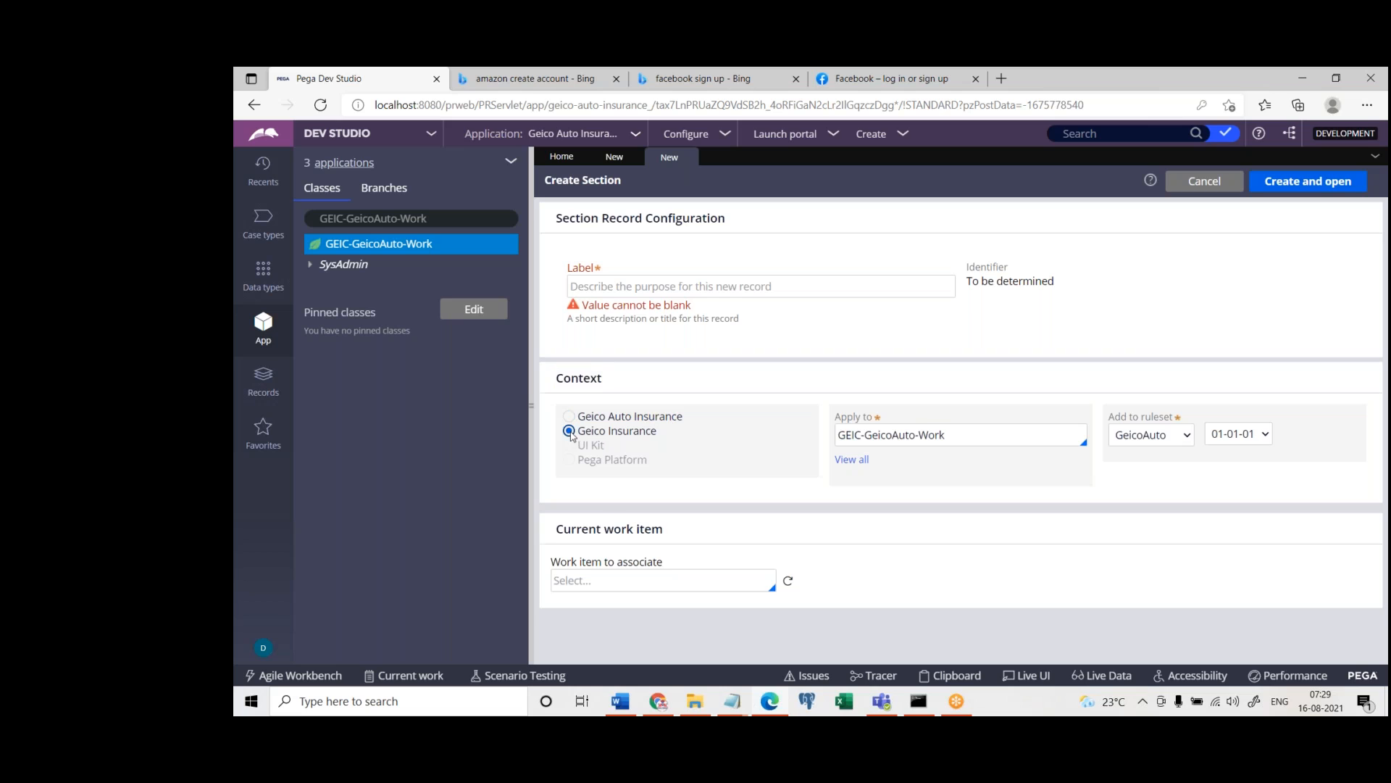
pyautogui.click(570, 402)
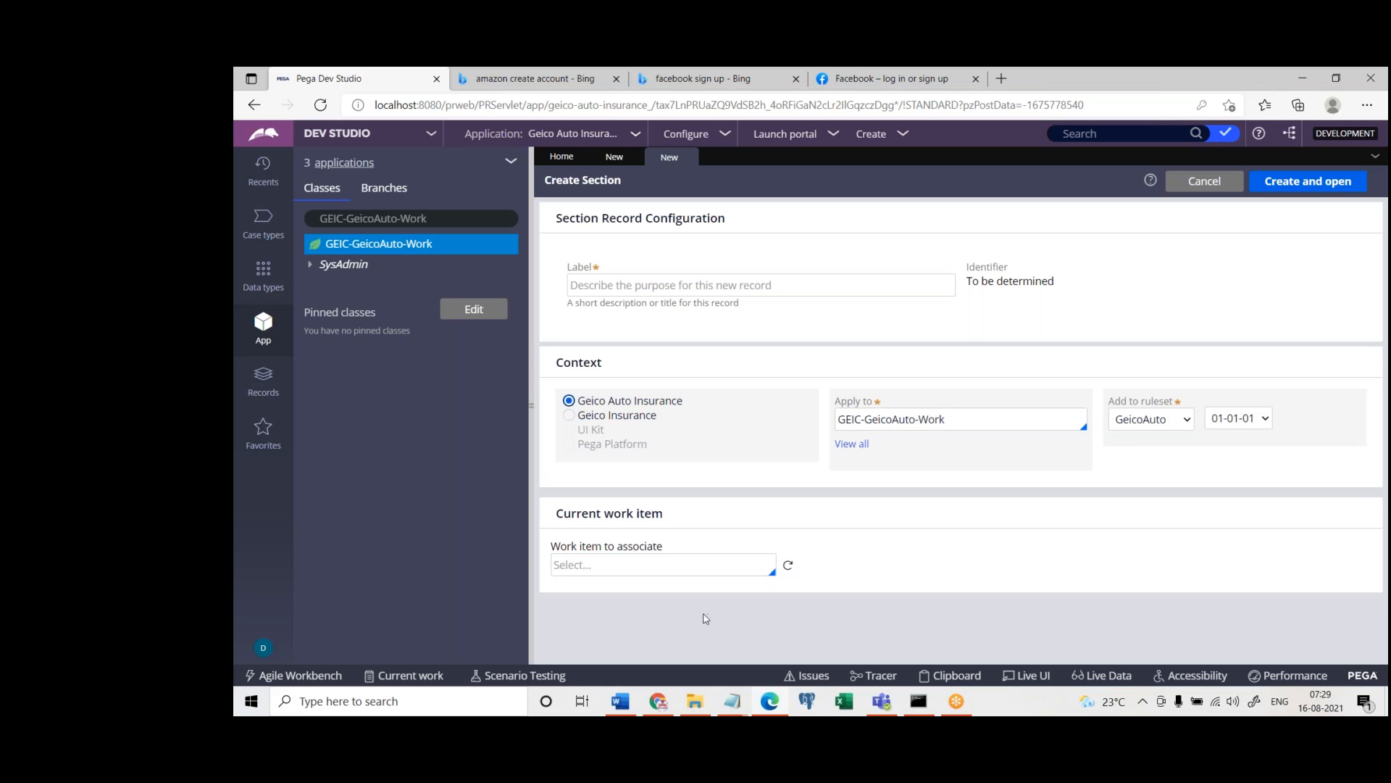
# Switch to the untitled Notepad note and replace its text with "Impl application"
pyautogui.click(732, 701)
pyautogui.click(808, 650)
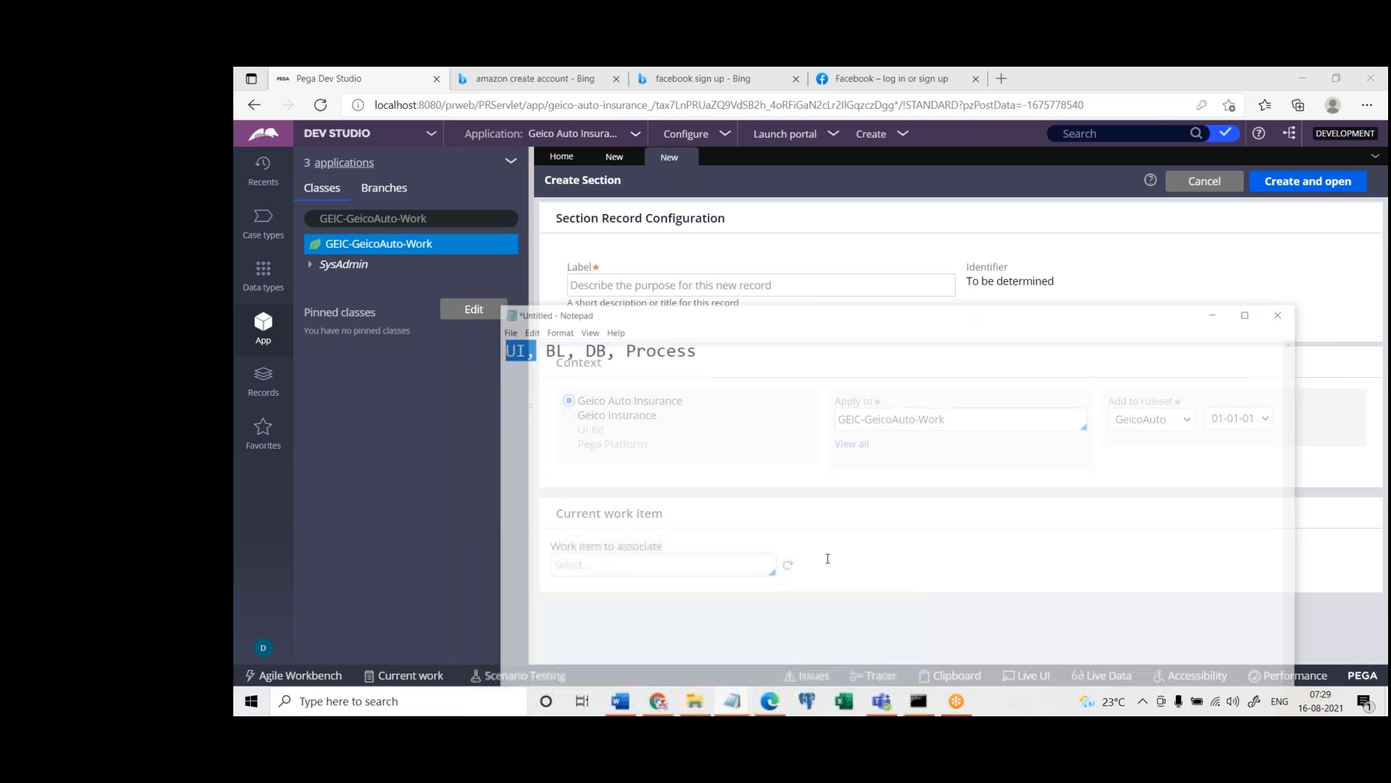
pyautogui.hotkey('ctrl', 'a')
pyautogui.write('Impl application')
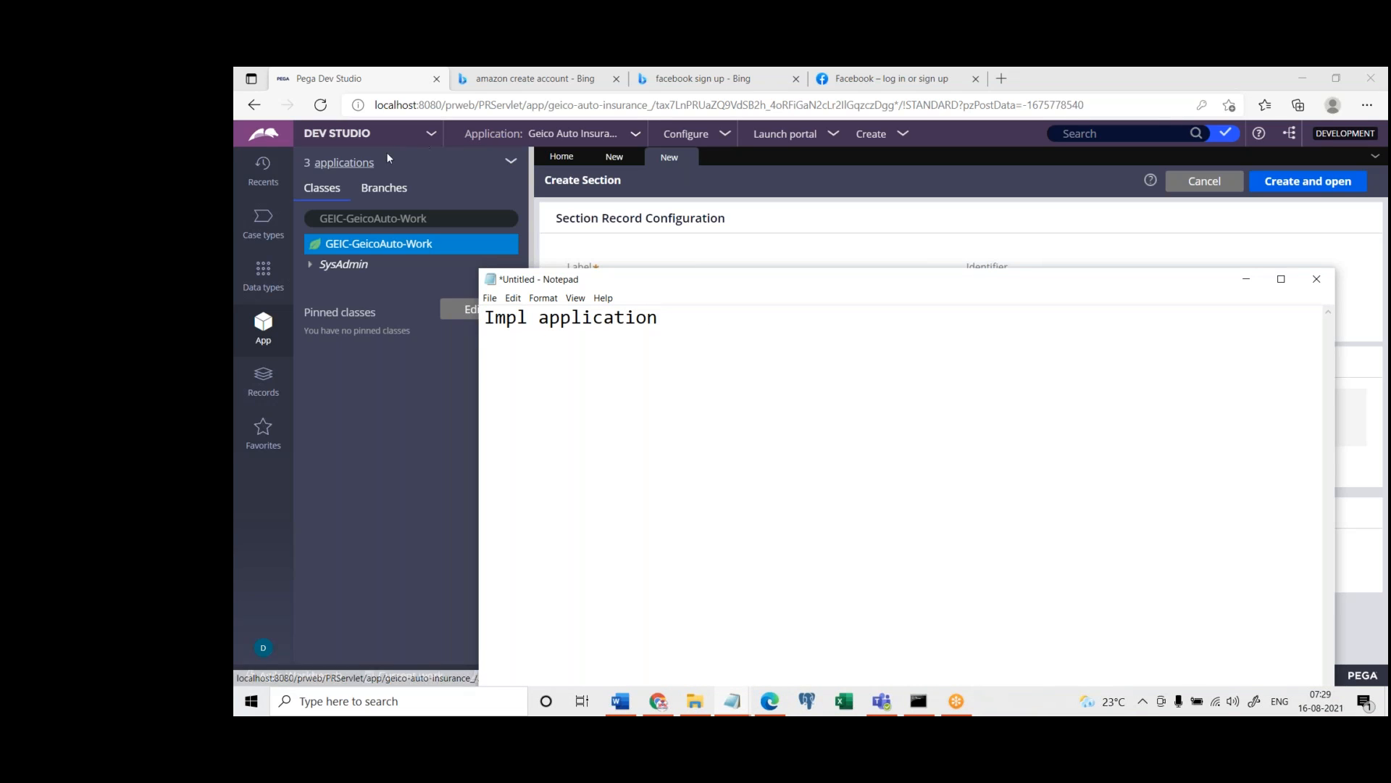
# Return to Pega Dev Studio, compare the rulesets of both Geico applications, and set the section's context to Geico Insurance
pyautogui.click(345, 166)
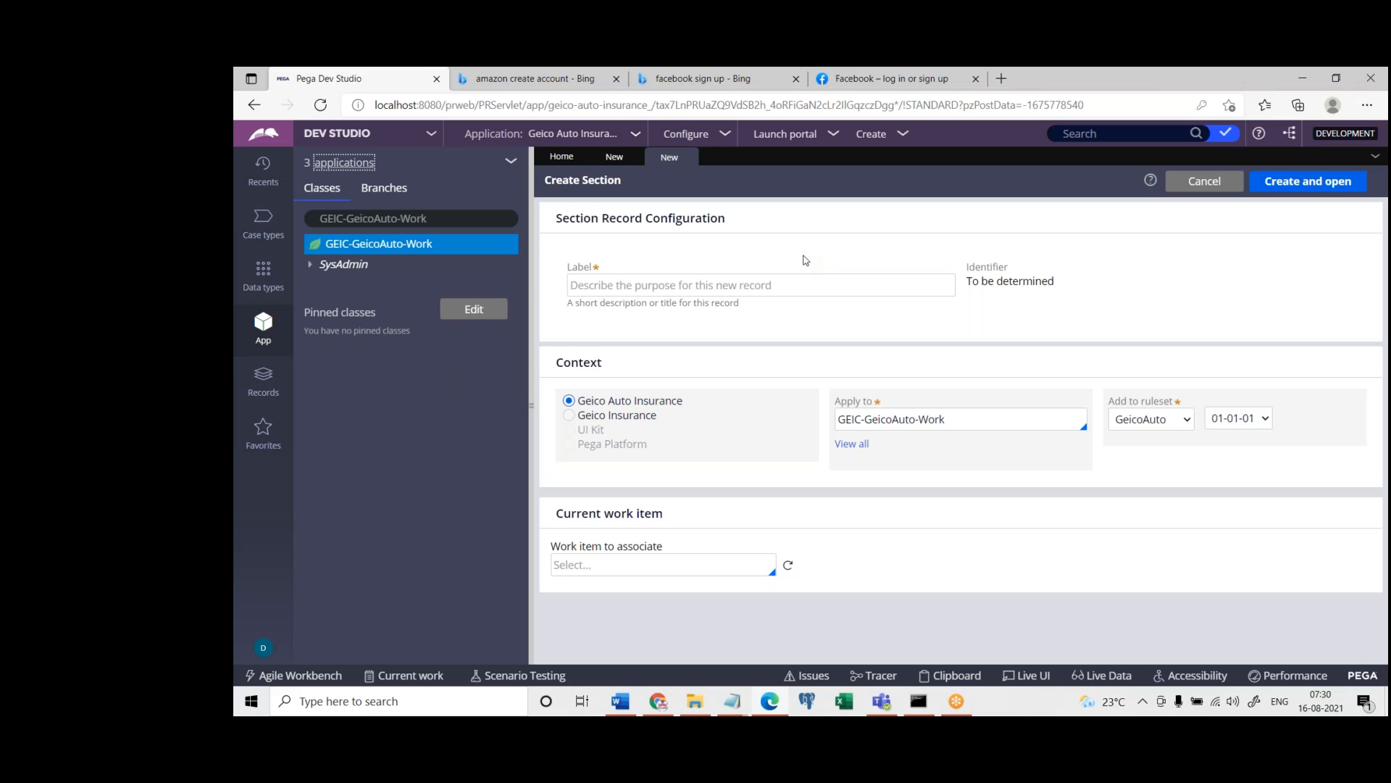
pyautogui.click(569, 416)
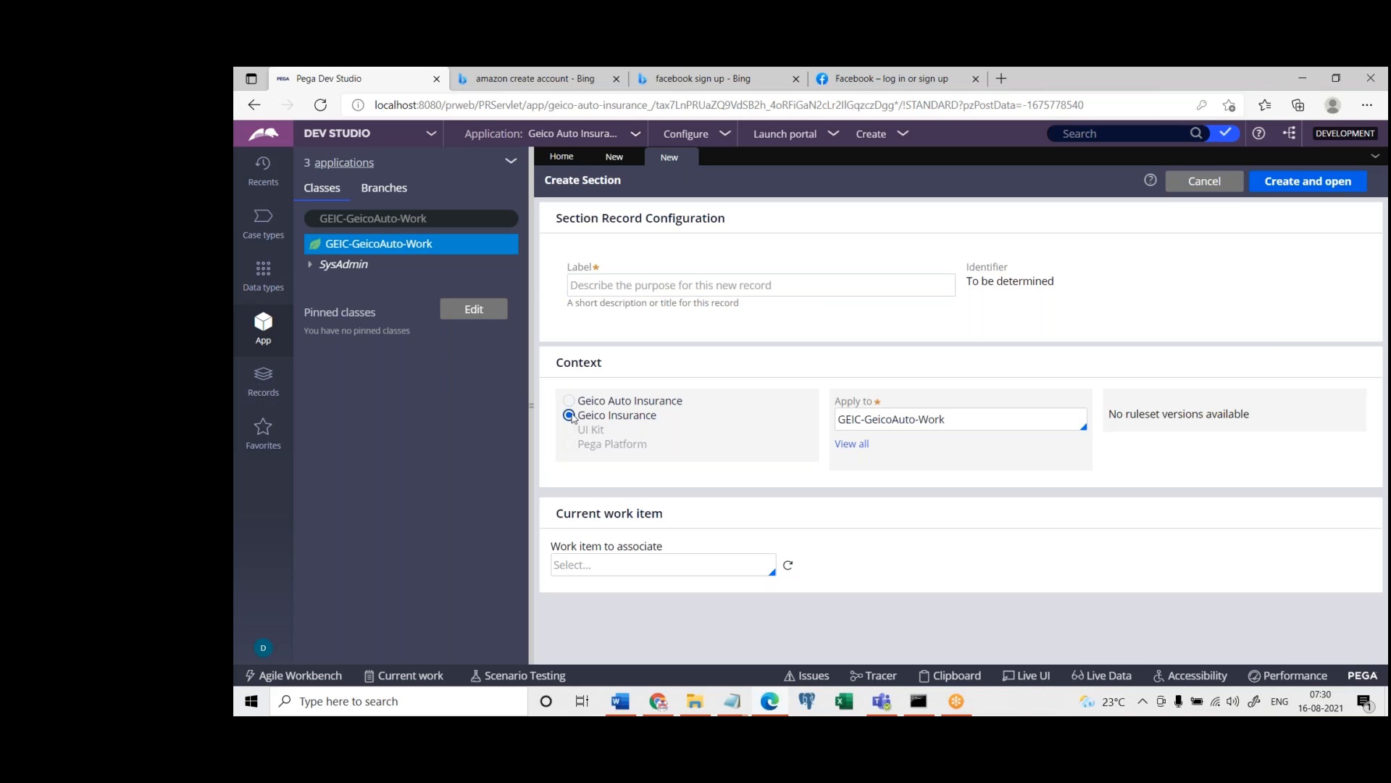
pyautogui.click(569, 402)
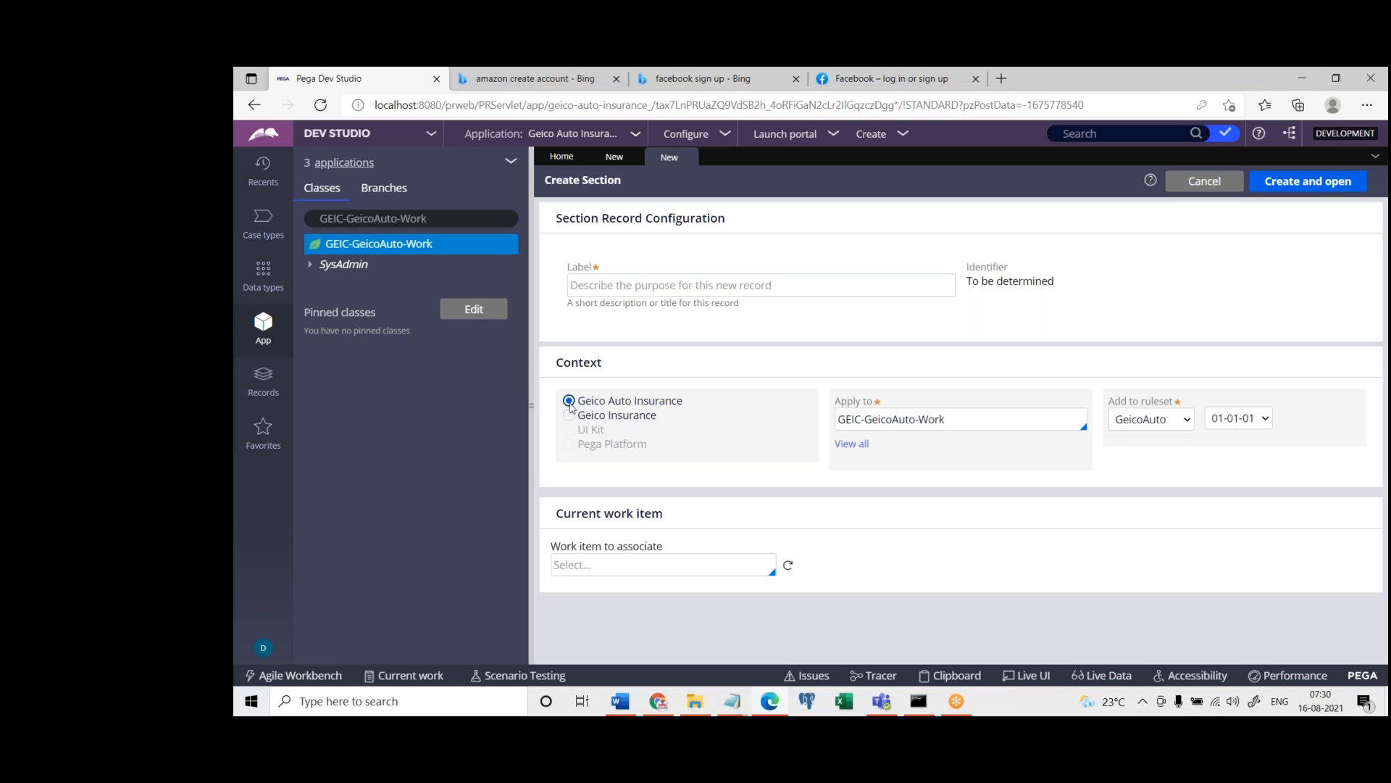
pyautogui.click(569, 415)
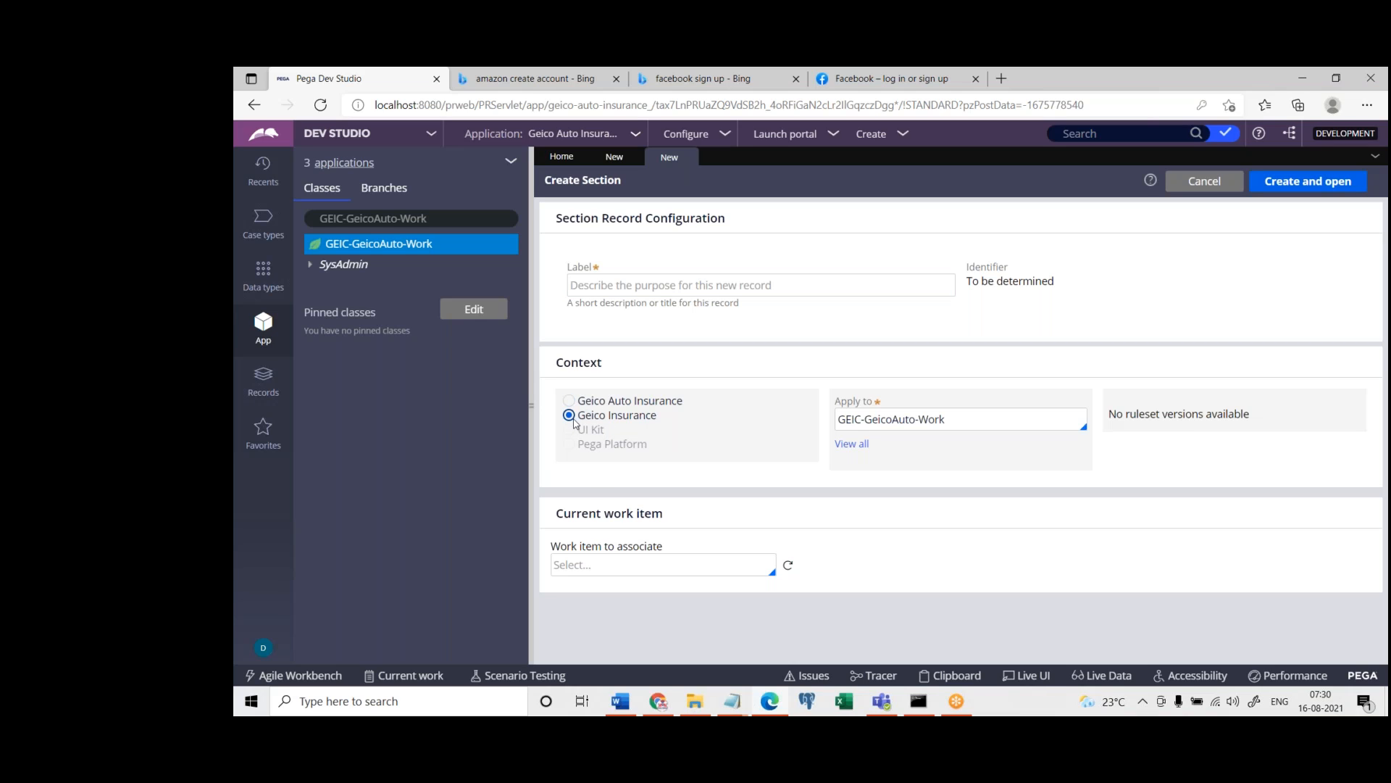
# Switch to File Explorer, open the Pega Class1 document from the Pega Docs folder, and examine its LIC Application component diagram
pyautogui.click(622, 703)
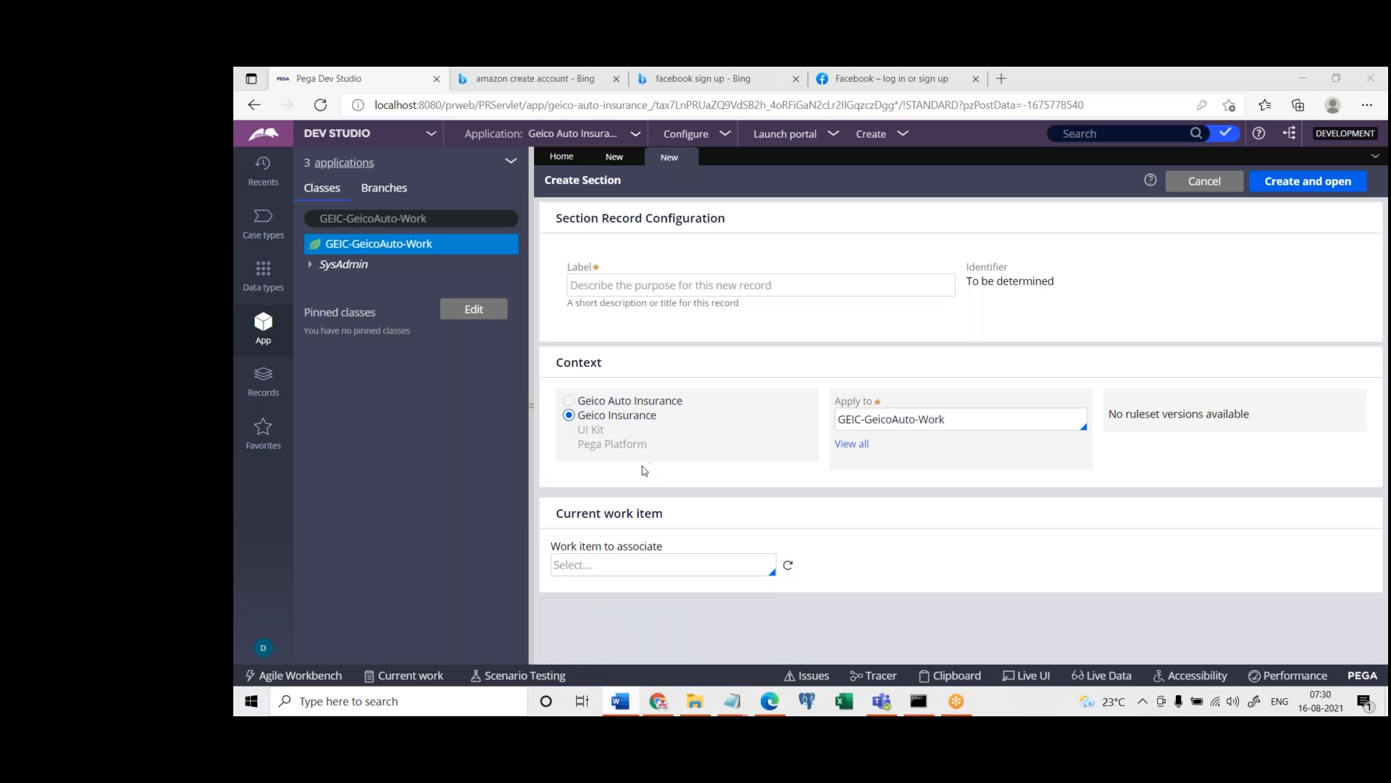
pyautogui.click(698, 707)
pyautogui.click(507, 116)
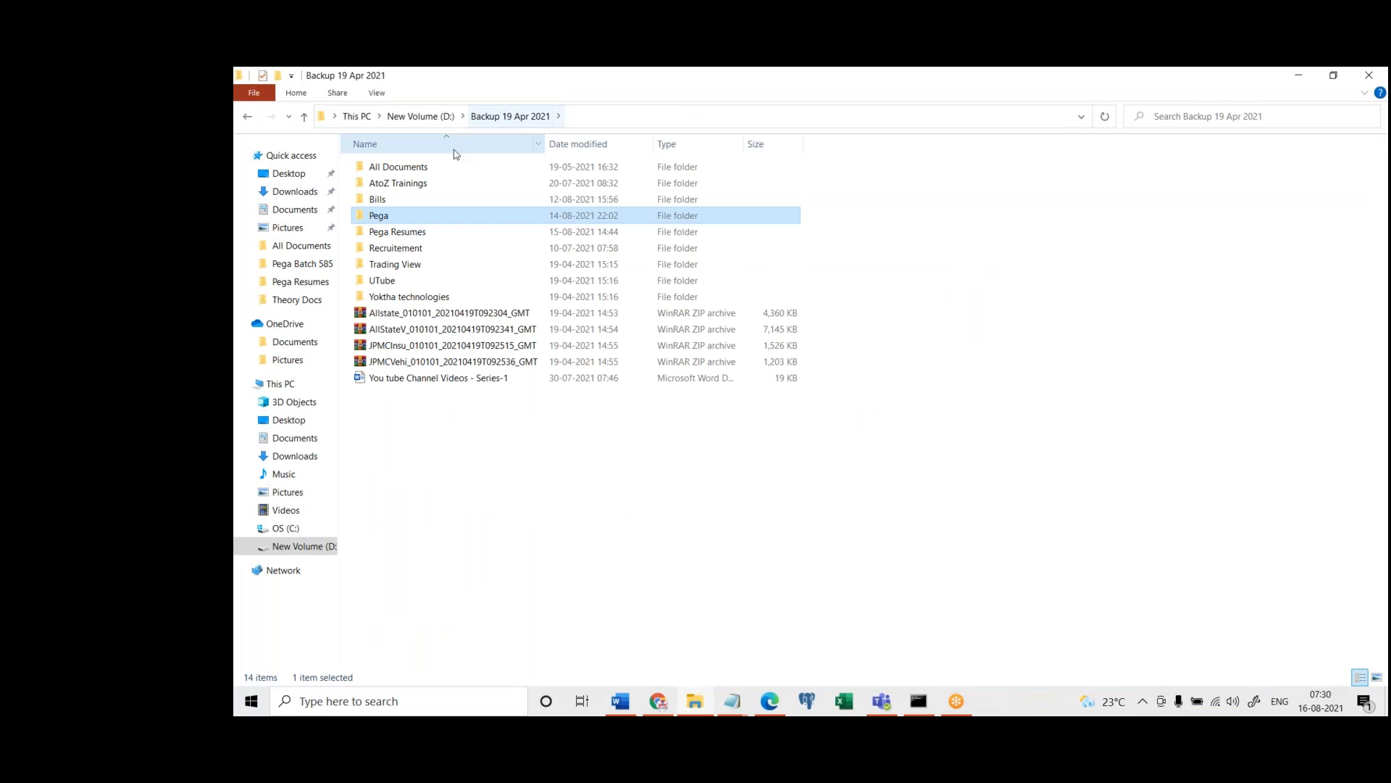
pyautogui.doubleClick(398, 216)
pyautogui.click(404, 204)
pyautogui.click(397, 218)
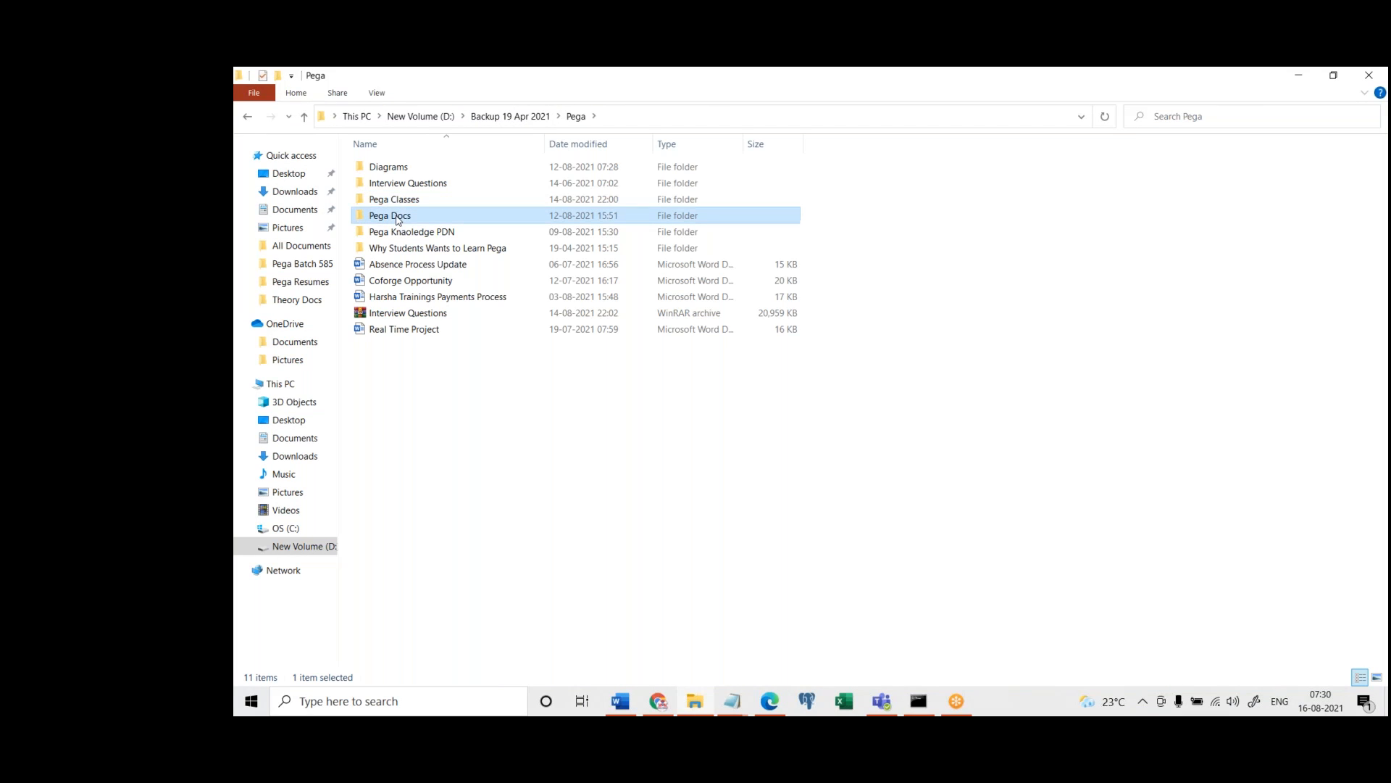
pyautogui.doubleClick(397, 219)
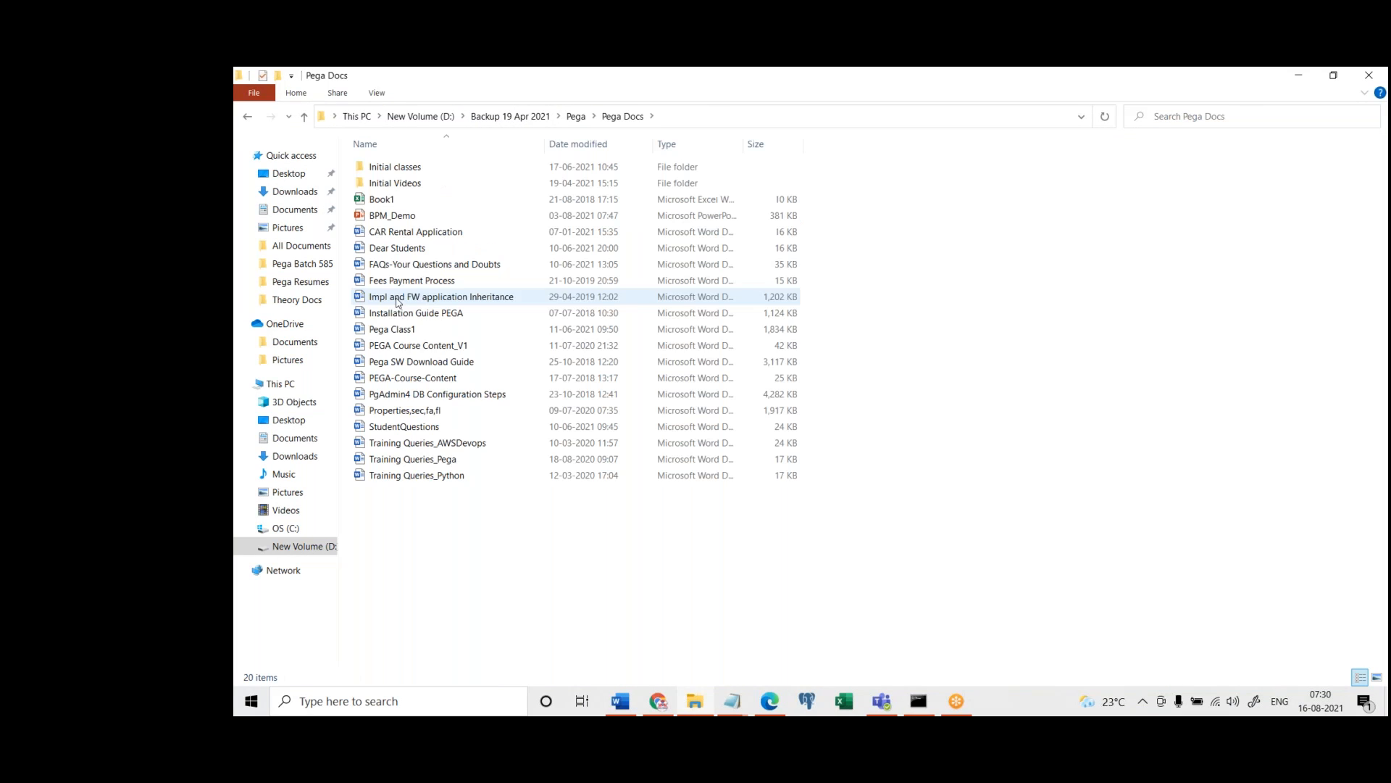
pyautogui.click(398, 346)
pyautogui.doubleClick(397, 331)
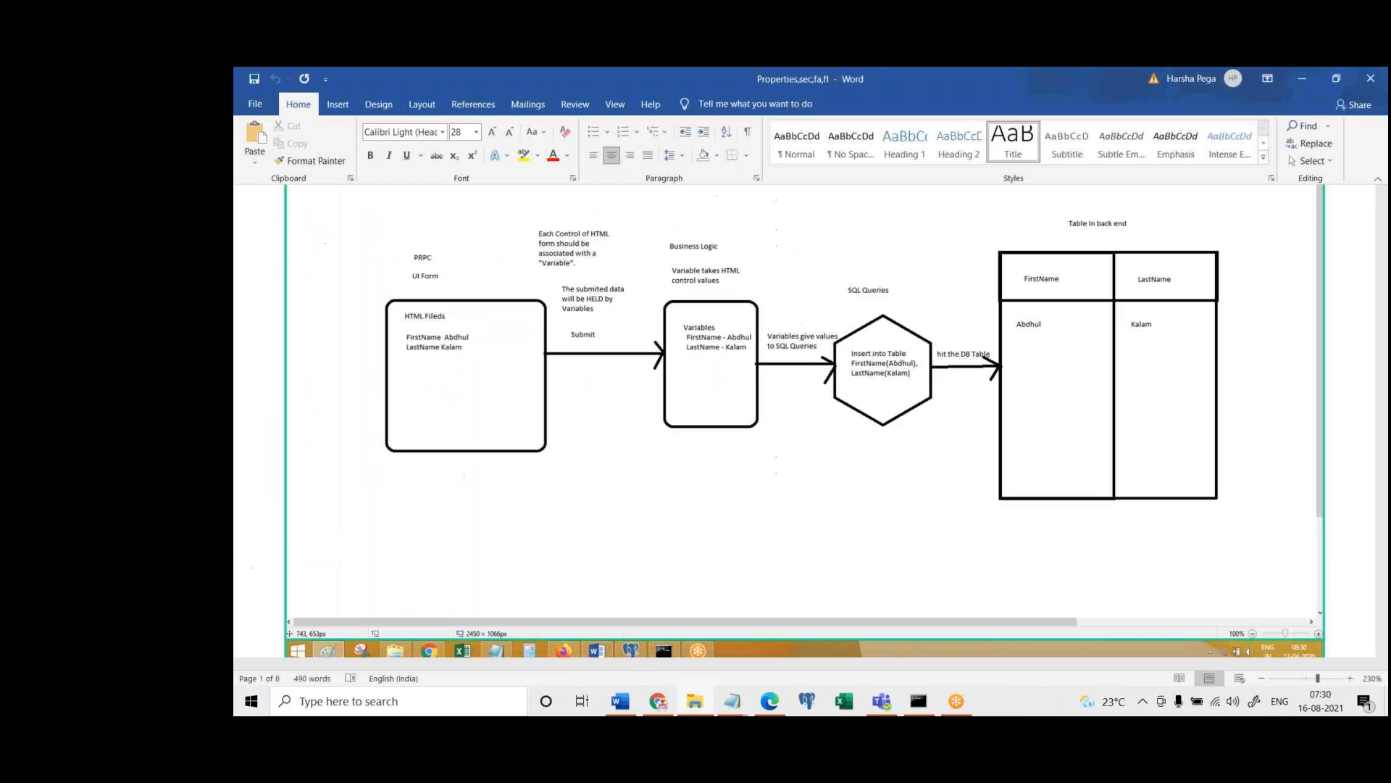
pyautogui.click(1383, 463)
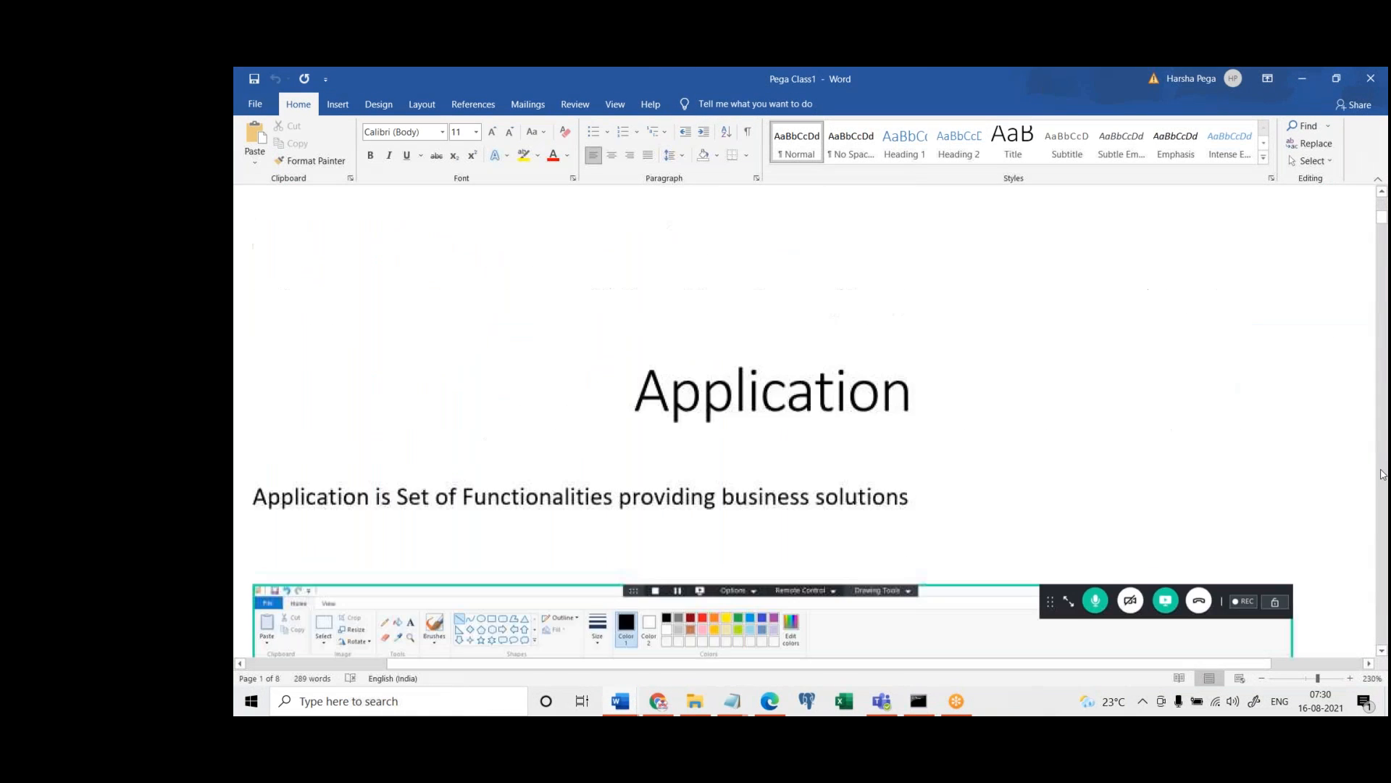
pyautogui.click(1383, 464)
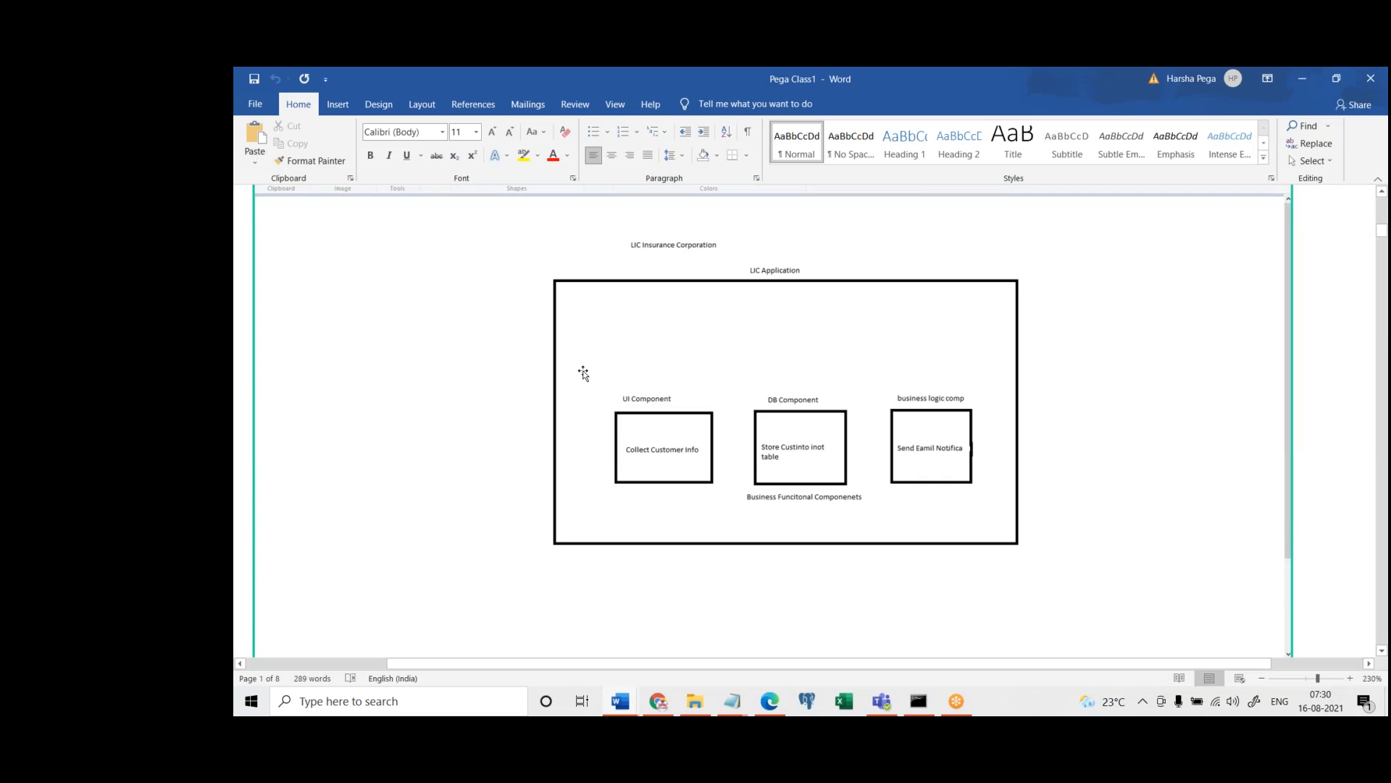
pyautogui.moveTo(1033, 85); pyautogui.dragTo(932, 373)
pyautogui.click(1208, 365)
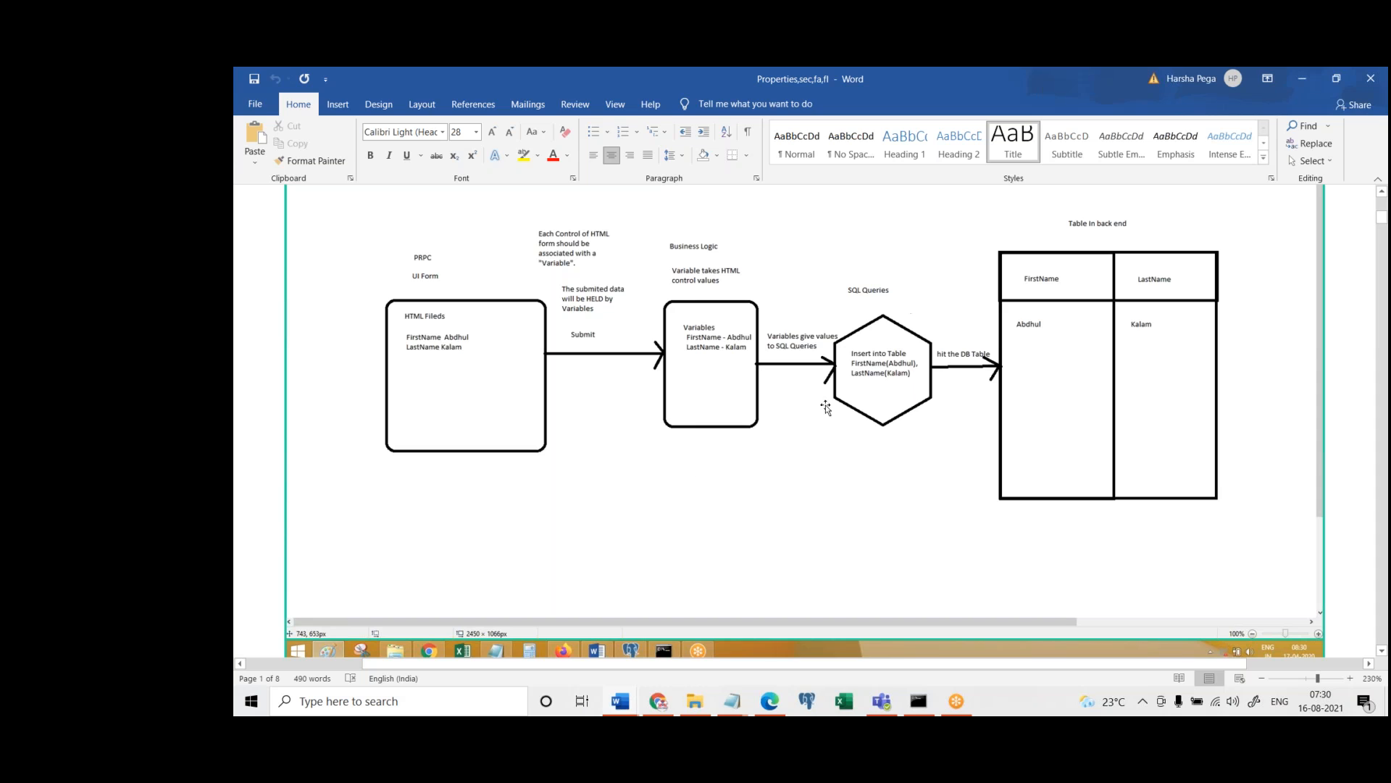
# Switch to the untitled Notepad note, write the indented outline Application, Classes, Rules, and highlight the Rules and Classes lines
pyautogui.middleClick(729, 710)
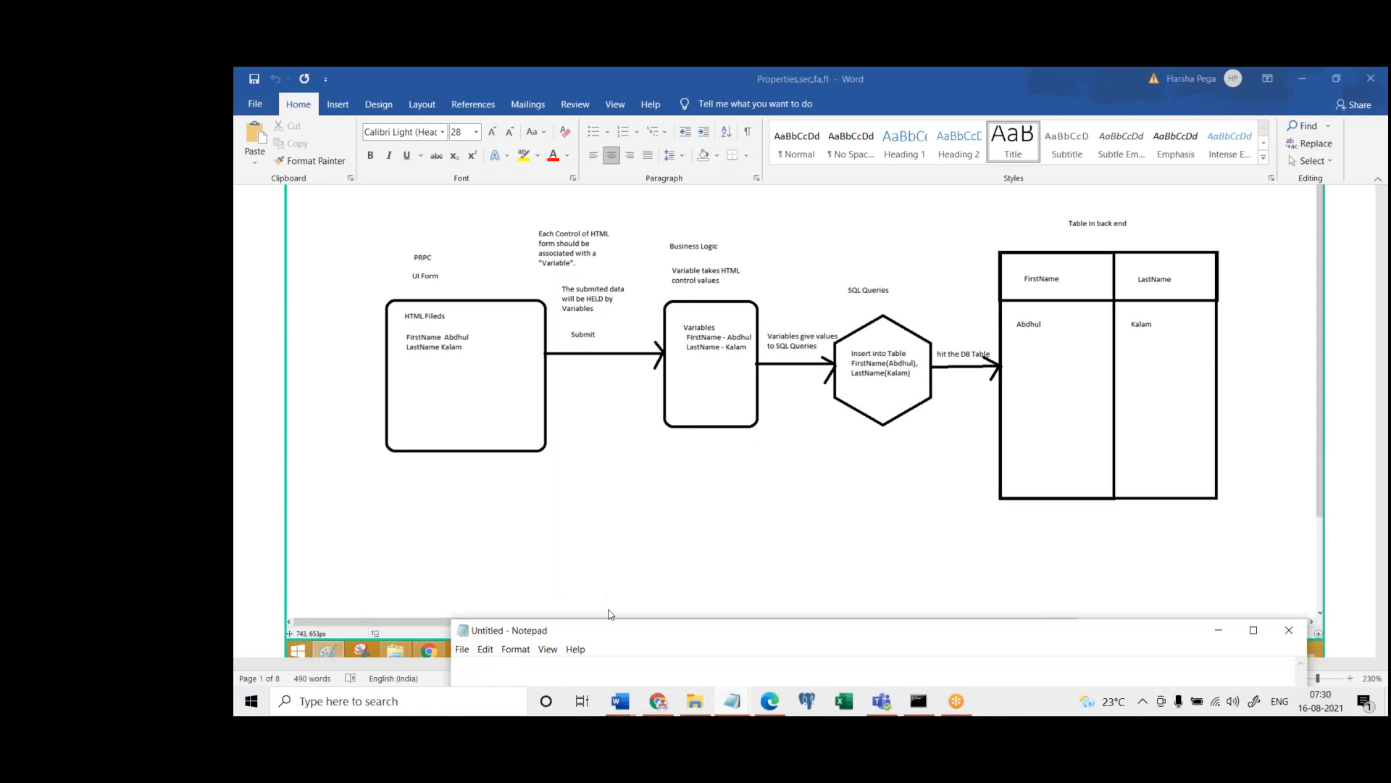
pyautogui.doubleClick(645, 630)
pyautogui.write('Application')
pyautogui.press('Return')
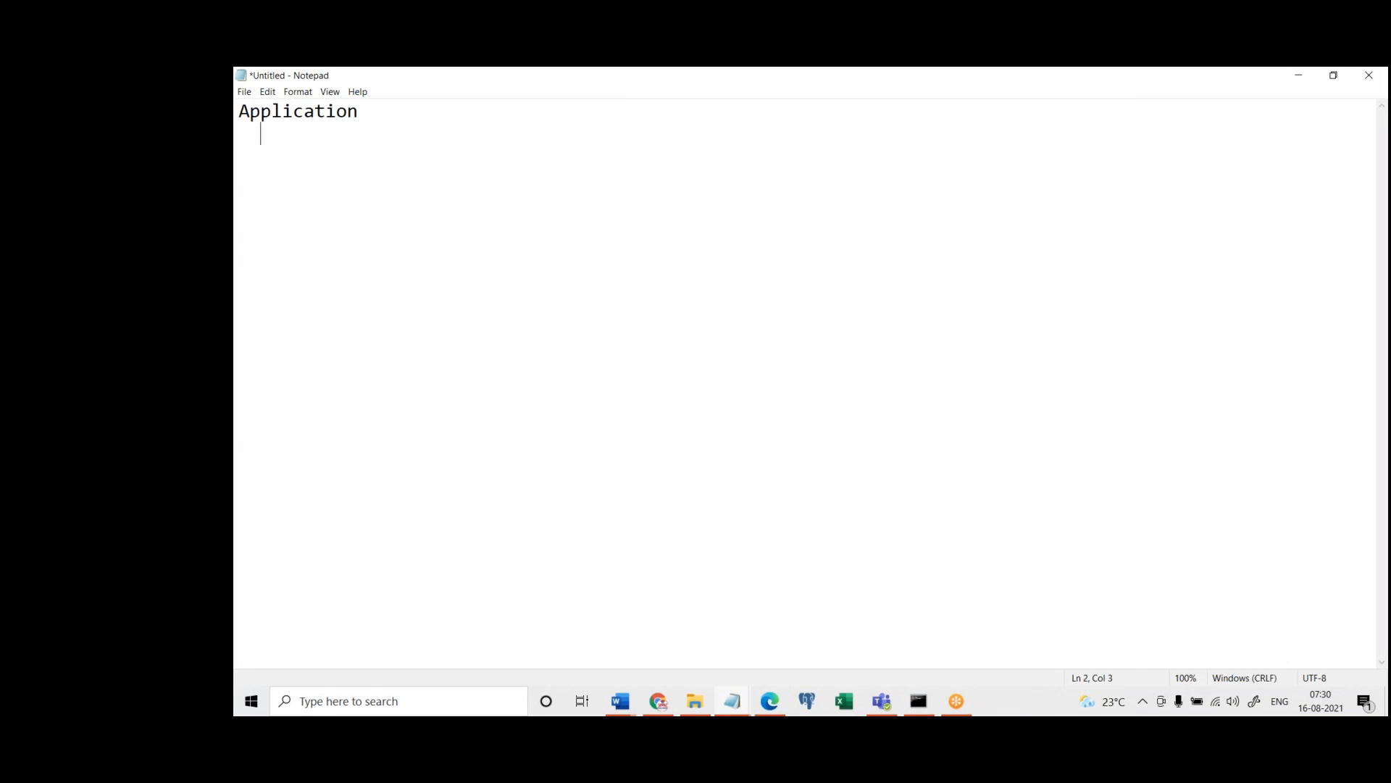
pyautogui.write('Classes')
pyautogui.press('Return')
pyautogui.write('Rules')
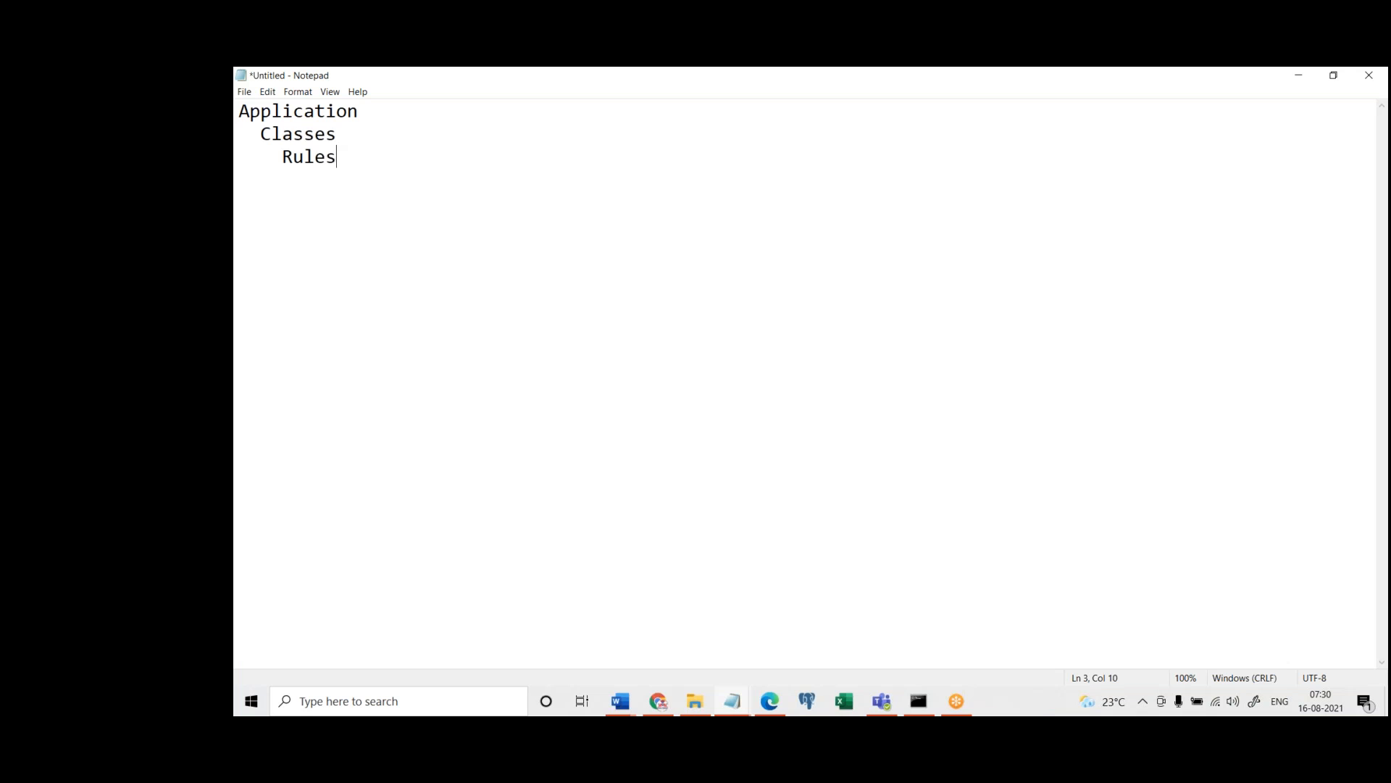
pyautogui.moveTo(274, 168); pyautogui.dragTo(391, 159)
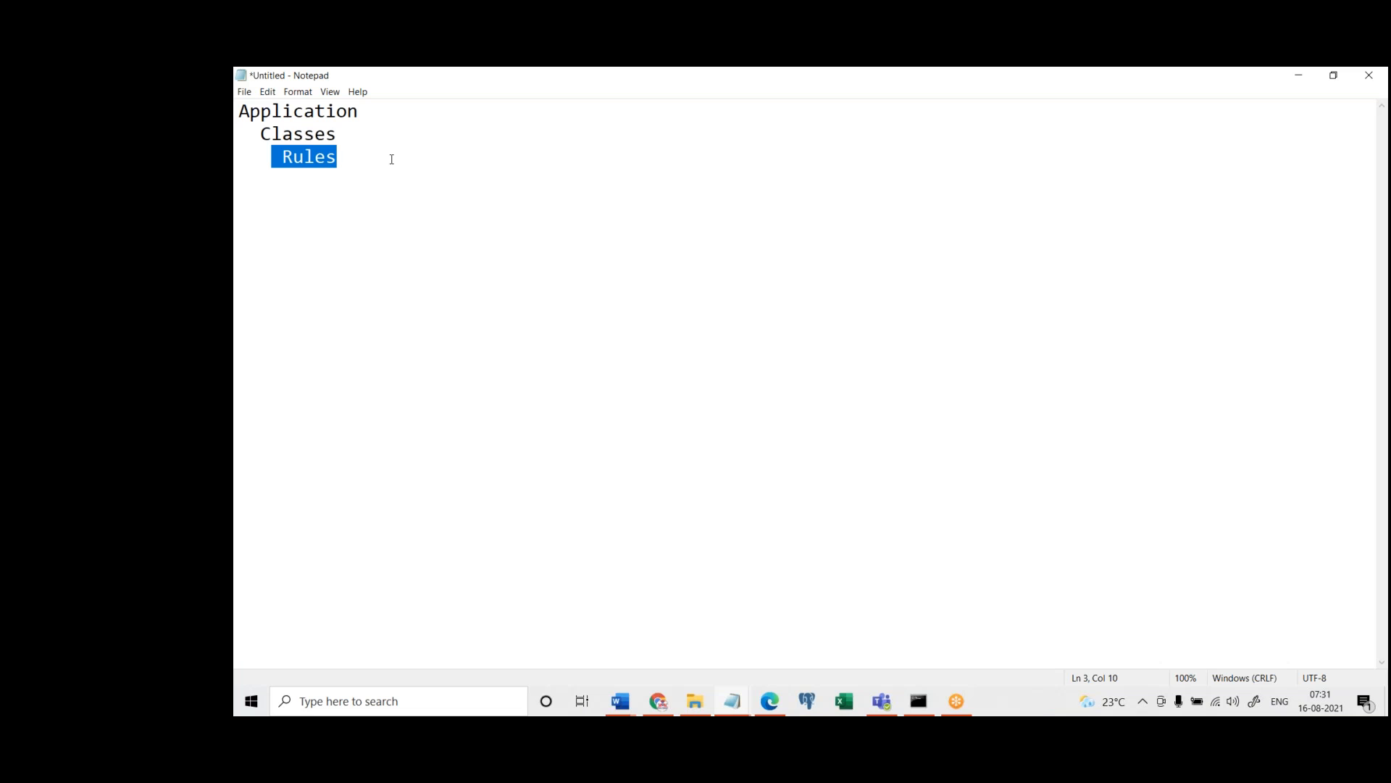
pyautogui.click(344, 158)
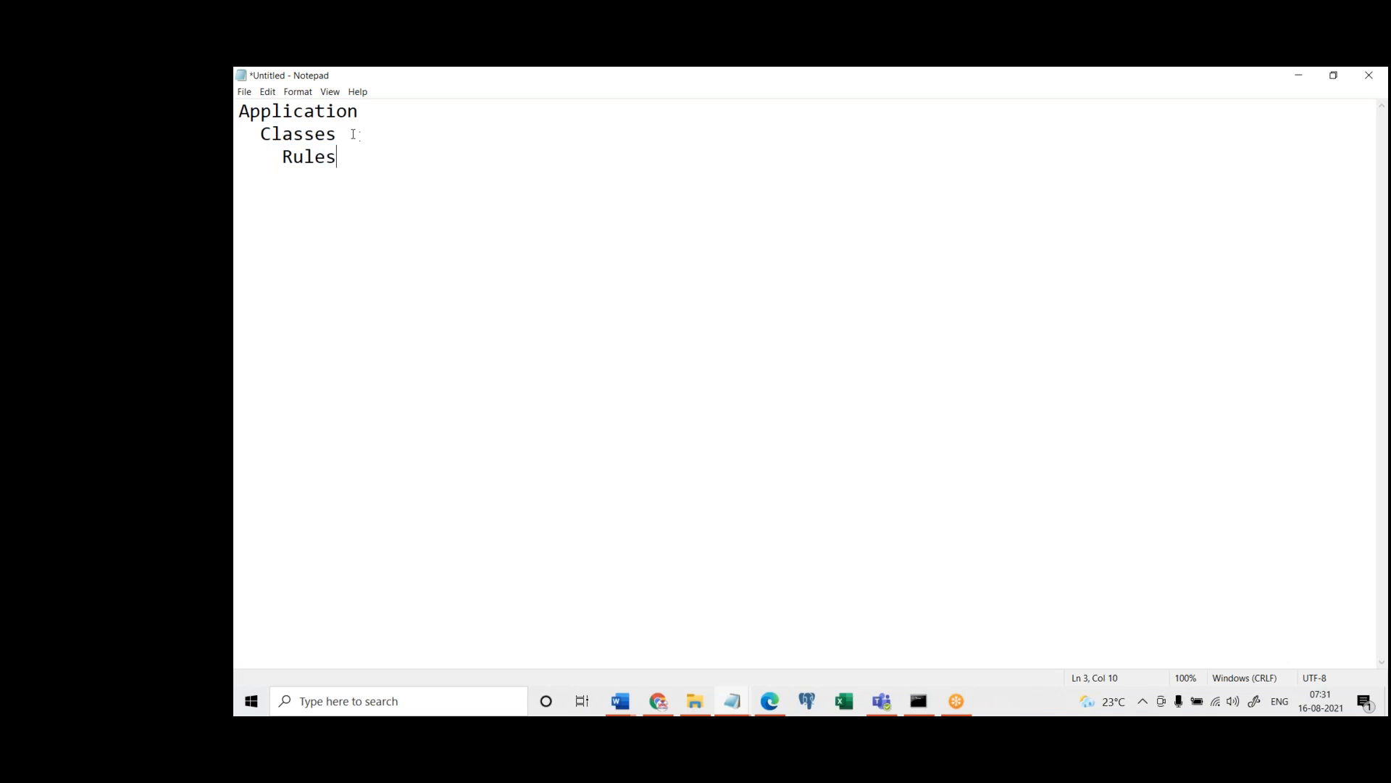
pyautogui.moveTo(351, 135); pyautogui.dragTo(244, 140)
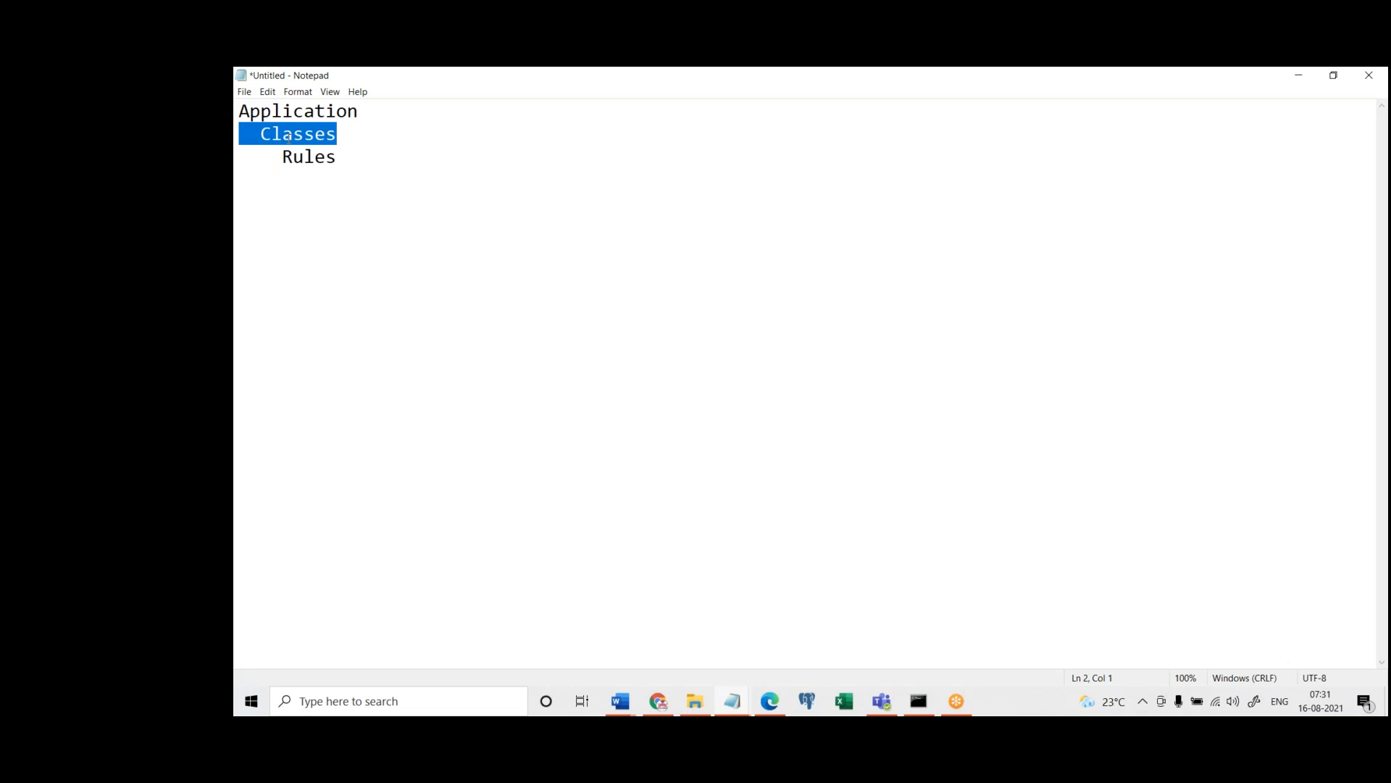
pyautogui.click(290, 136)
pyautogui.click(327, 111)
# Return to Pega Dev Studio, compare the two Geico application contexts, and set the section's context to Geico Auto Insurance
pyautogui.click(771, 700)
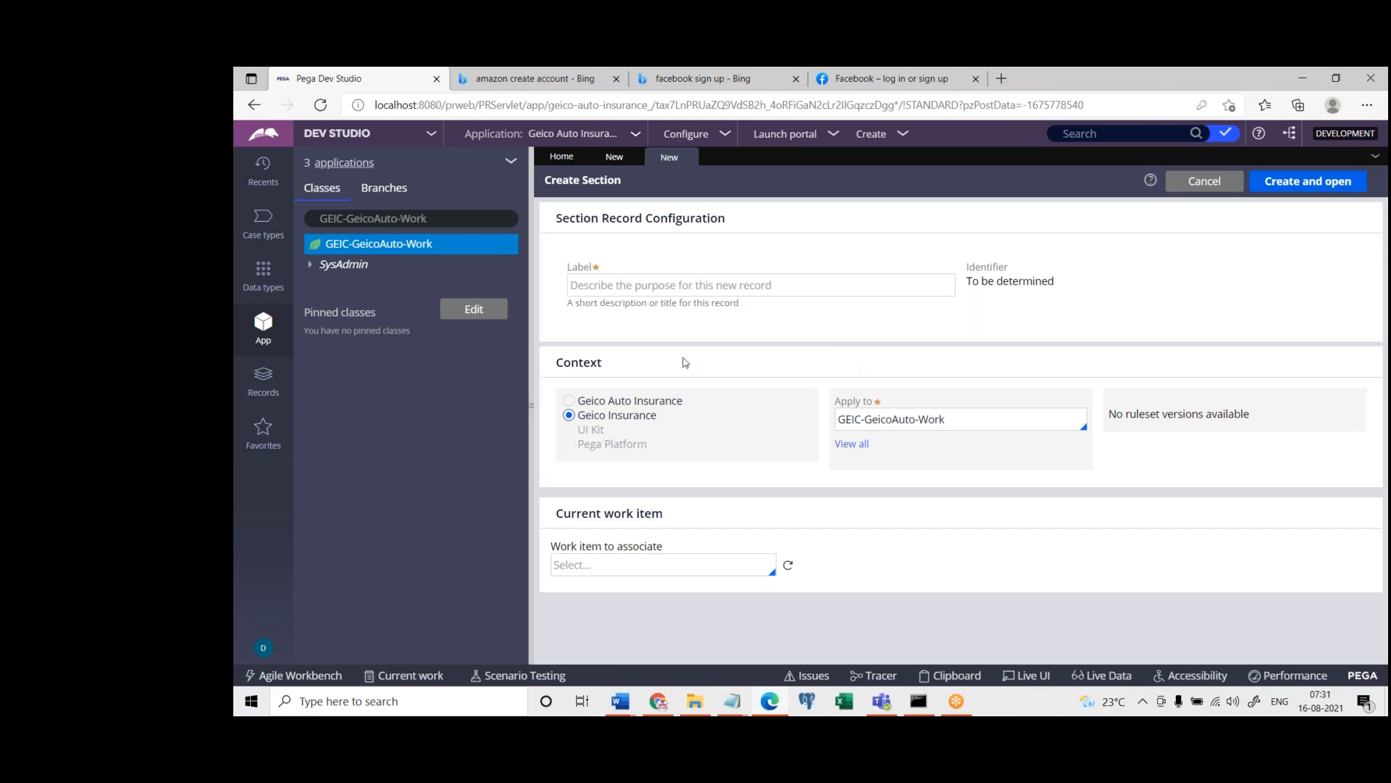
pyautogui.moveTo(556, 368); pyautogui.dragTo(578, 370)
pyautogui.click(570, 401)
pyautogui.click(570, 416)
pyautogui.click(570, 400)
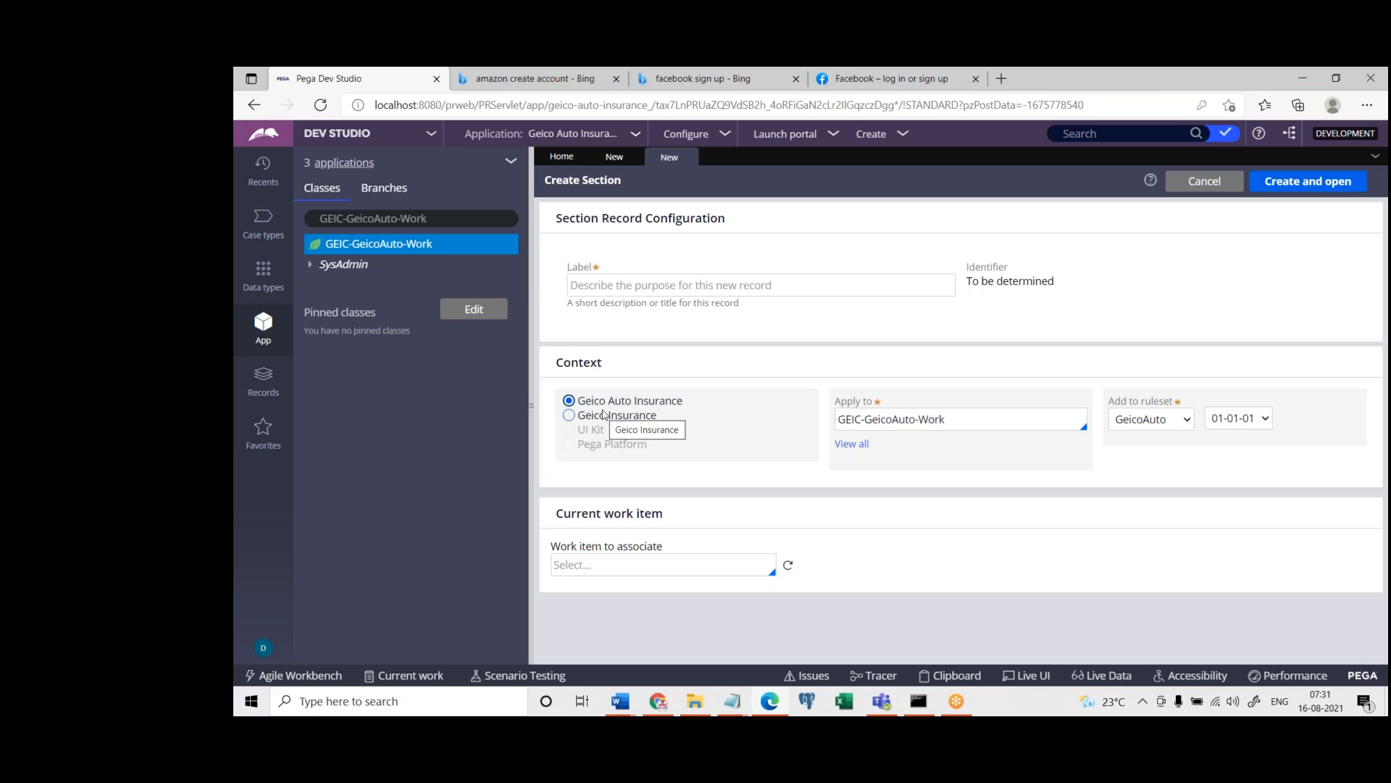
# Clear the section's Apply to class, list all available classes, and reselect GEIC-GeicoAuto-Work
pyautogui.click(957, 424)
pyautogui.hotkey('ctrl', 'shift', 'Left')
pyautogui.hotkey('ctrl', 'shift', 'Left')
pyautogui.hotkey('ctrl', 'shift', 'Left')
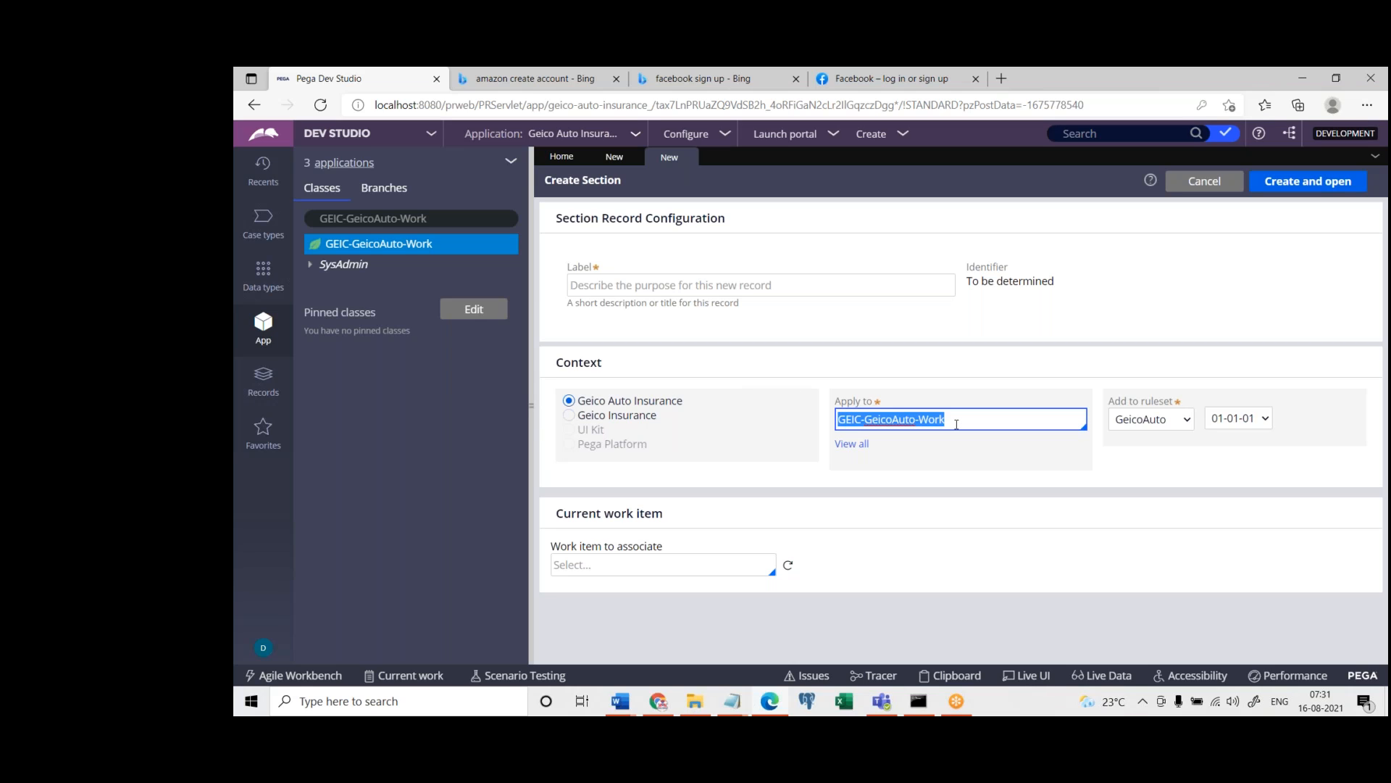
pyautogui.press('BackSpace')
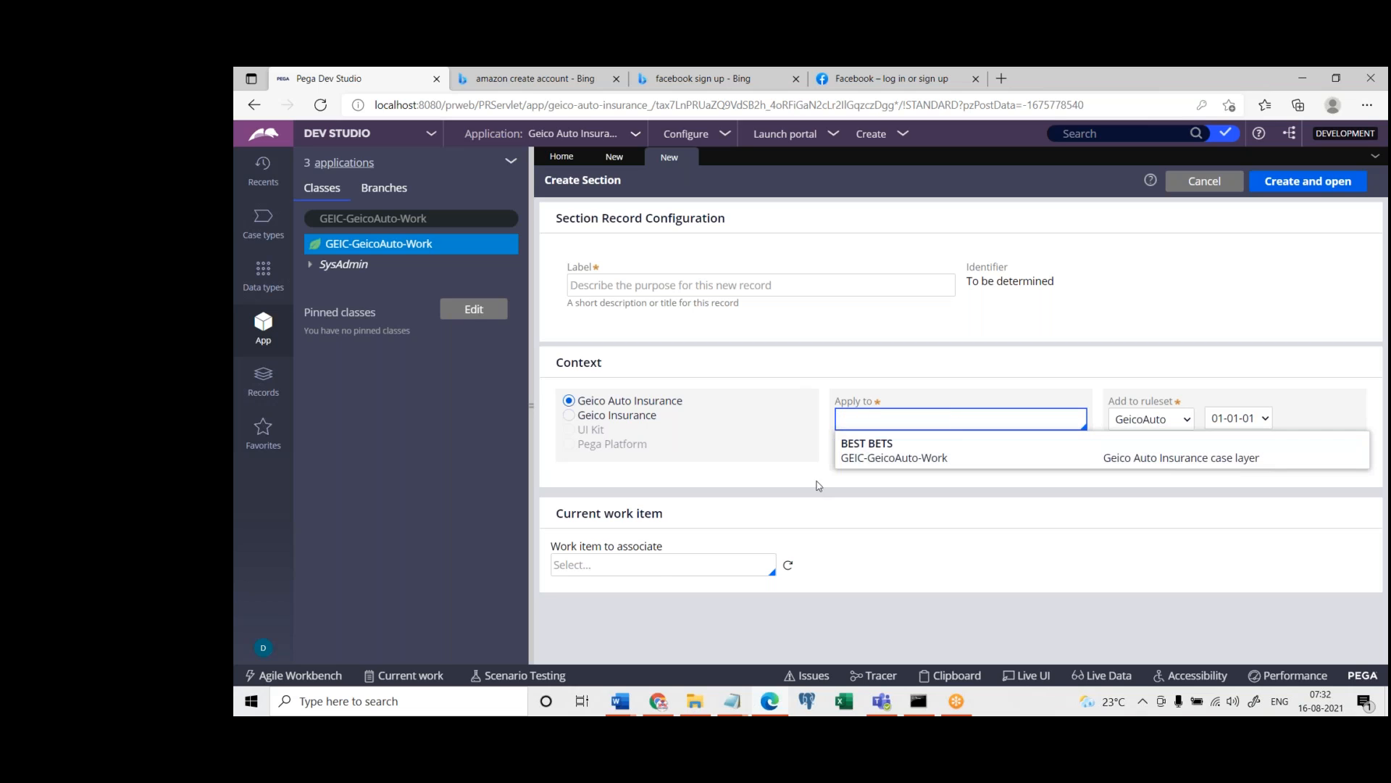
pyautogui.click(818, 486)
pyautogui.click(845, 465)
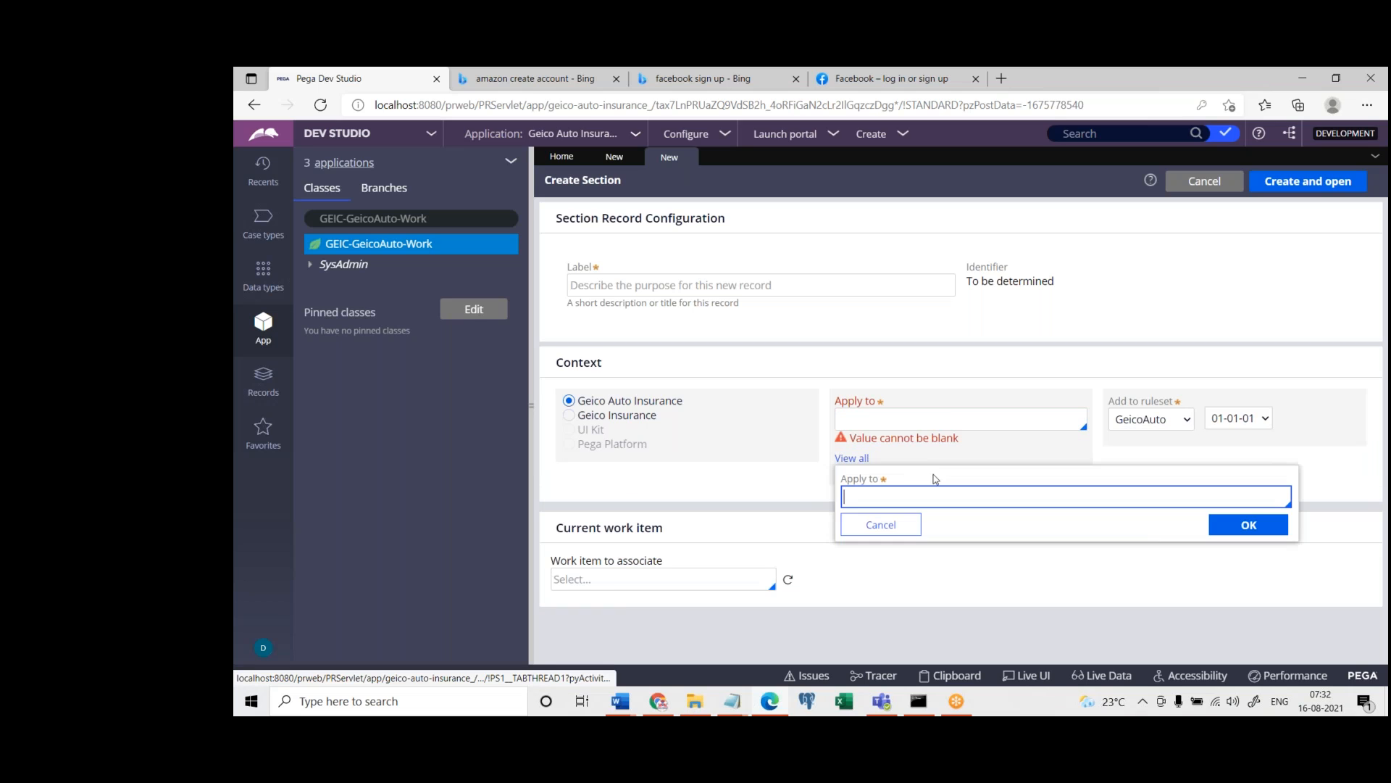
pyautogui.click(953, 496)
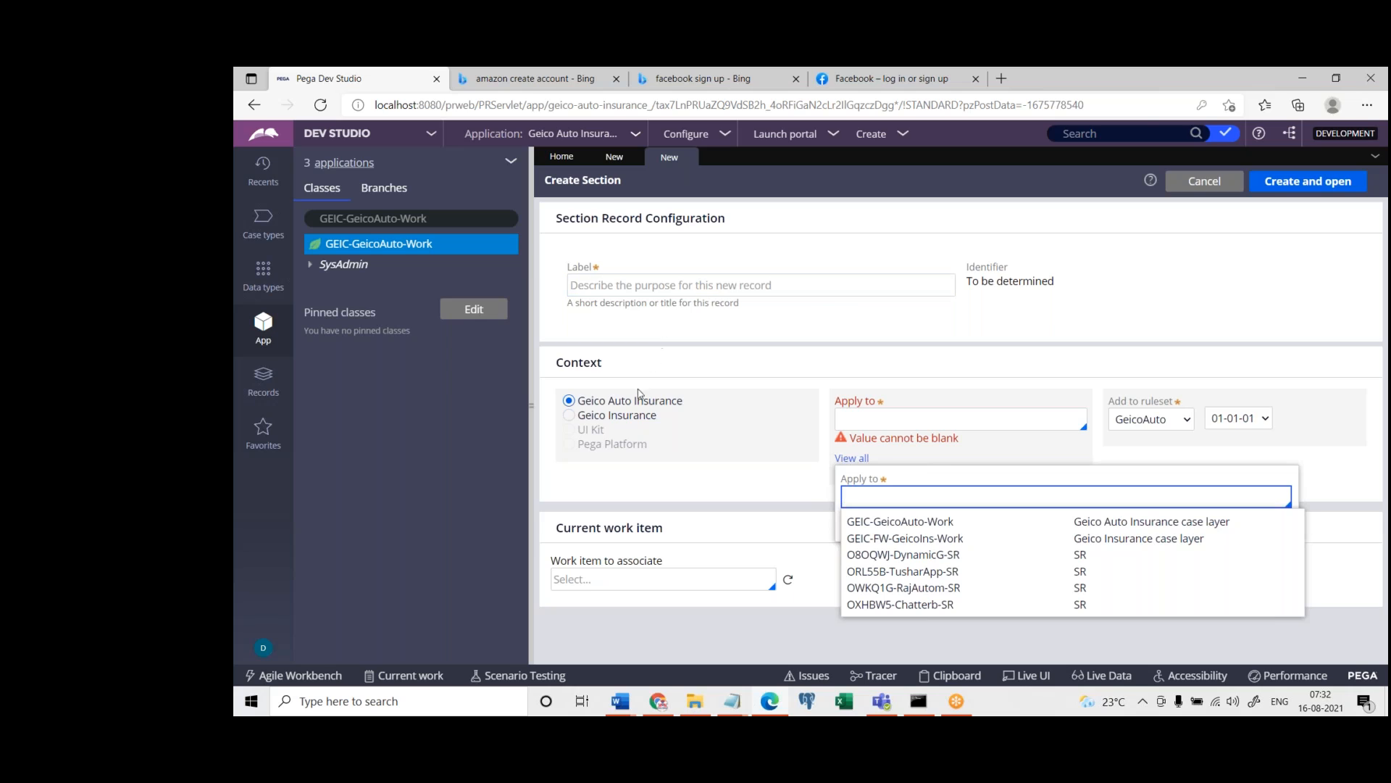
pyautogui.click(899, 525)
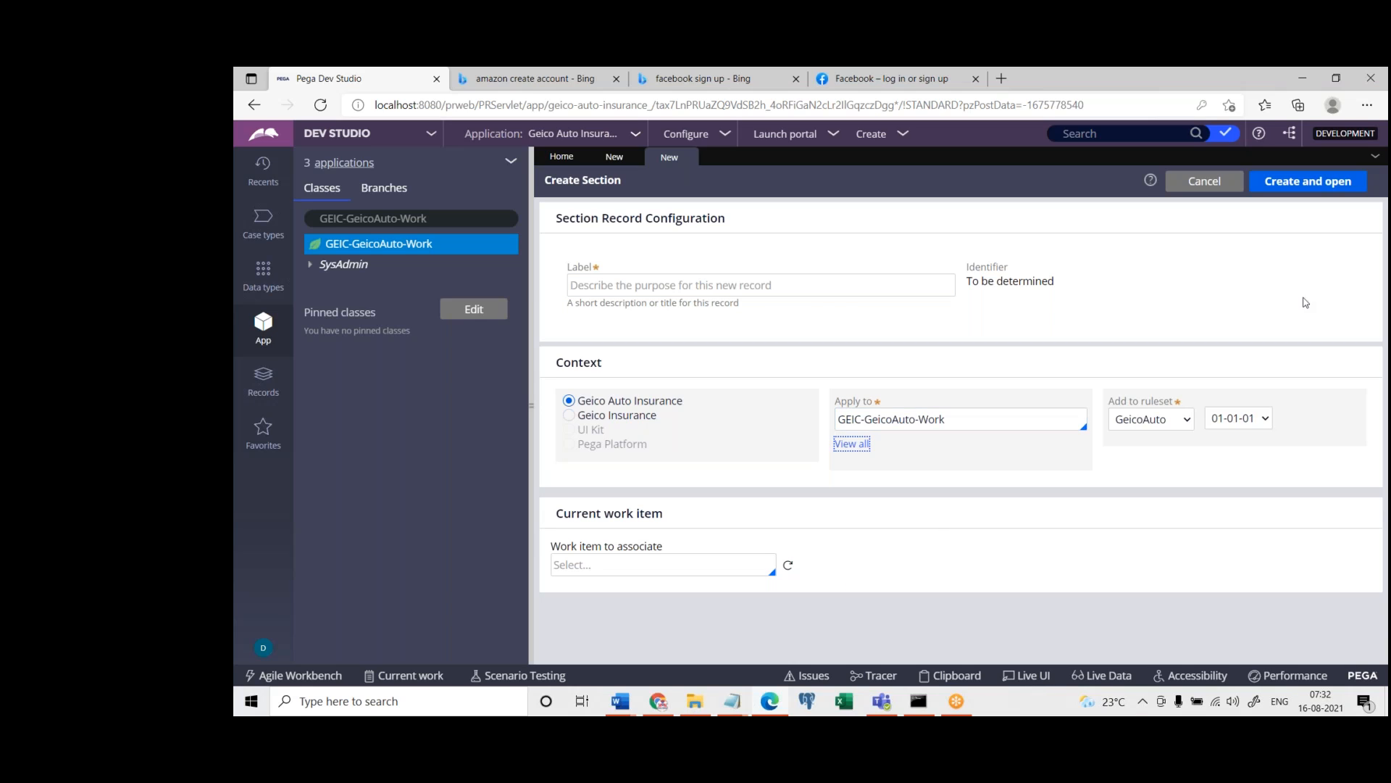
# Examine the section's Add to ruleset, Apply to and Label settings
pyautogui.moveTo(1111, 406); pyautogui.dragTo(1240, 395)
pyautogui.click(1139, 510)
pyautogui.click(906, 419)
pyautogui.click(1042, 82)
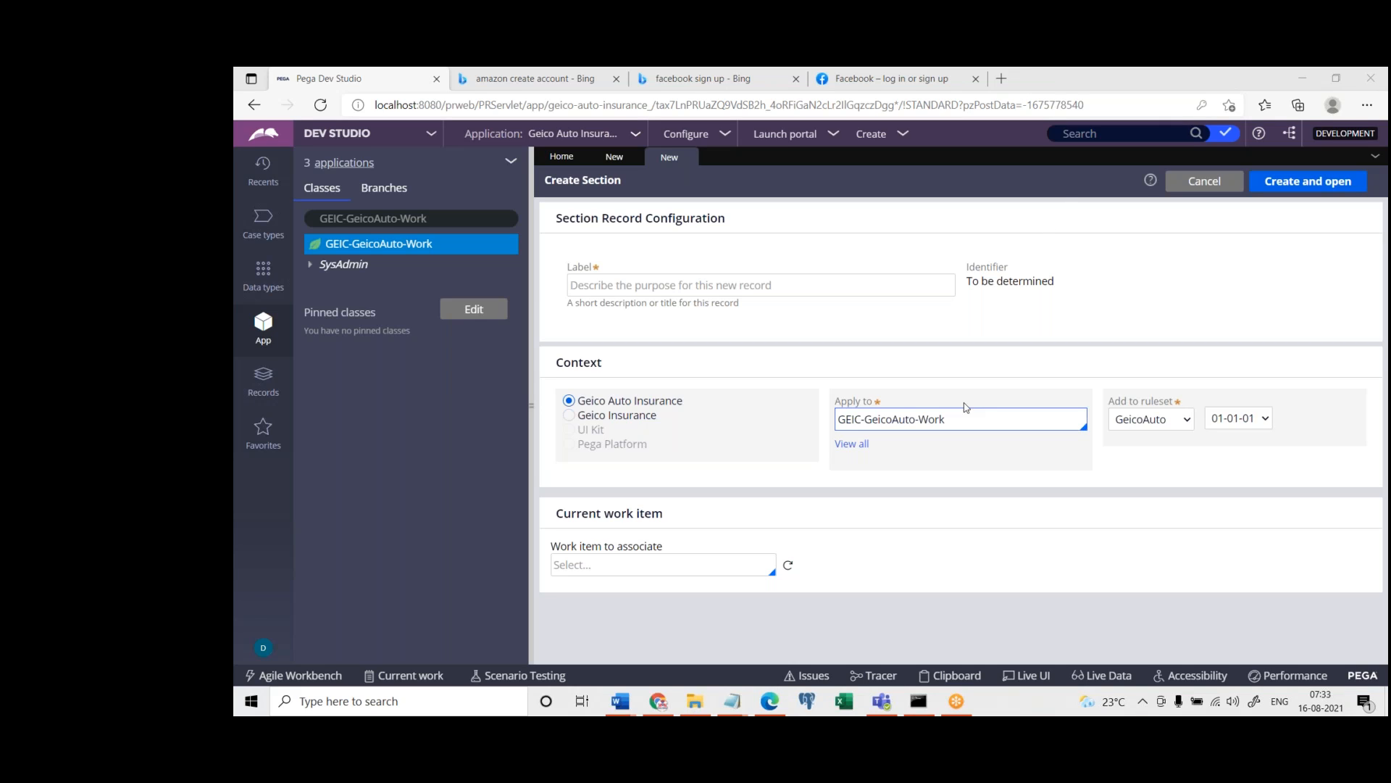
pyautogui.click(972, 423)
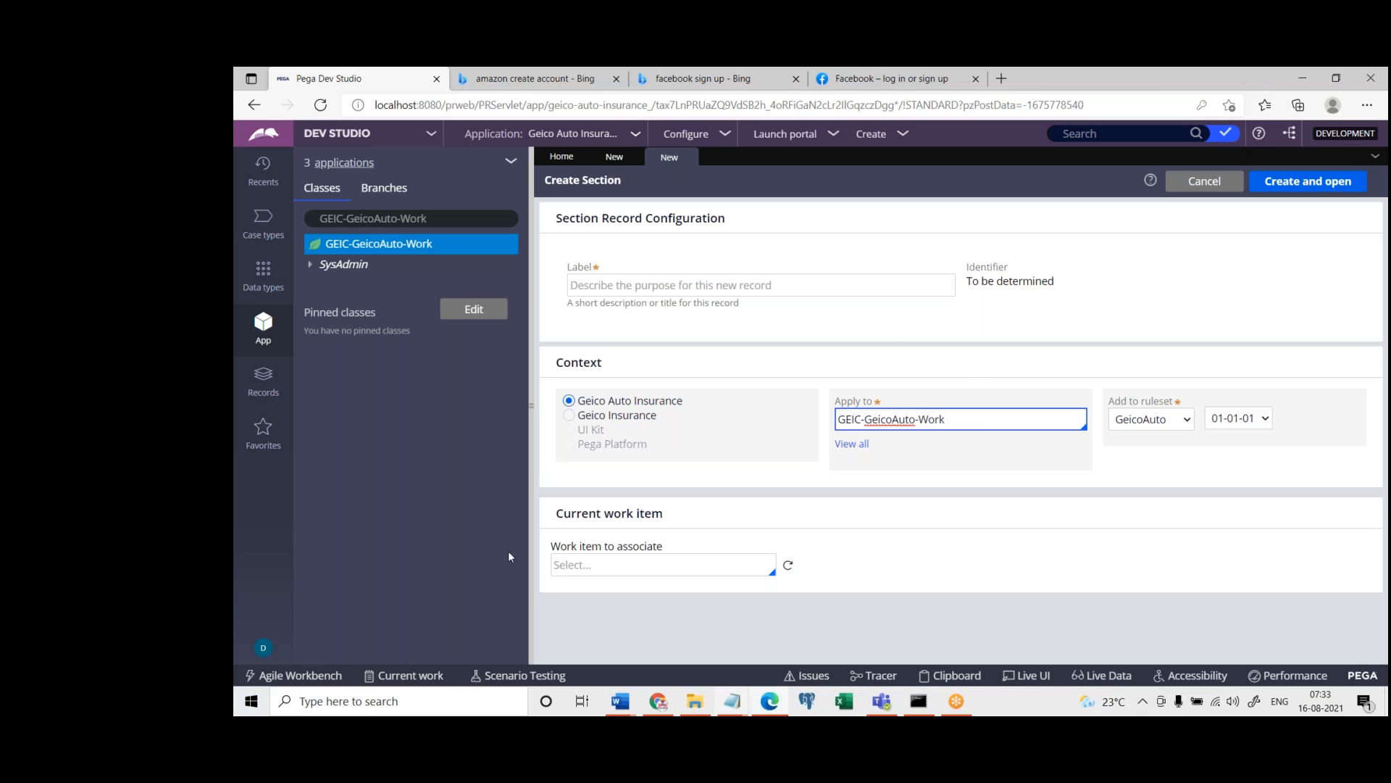
pyautogui.click(1085, 81)
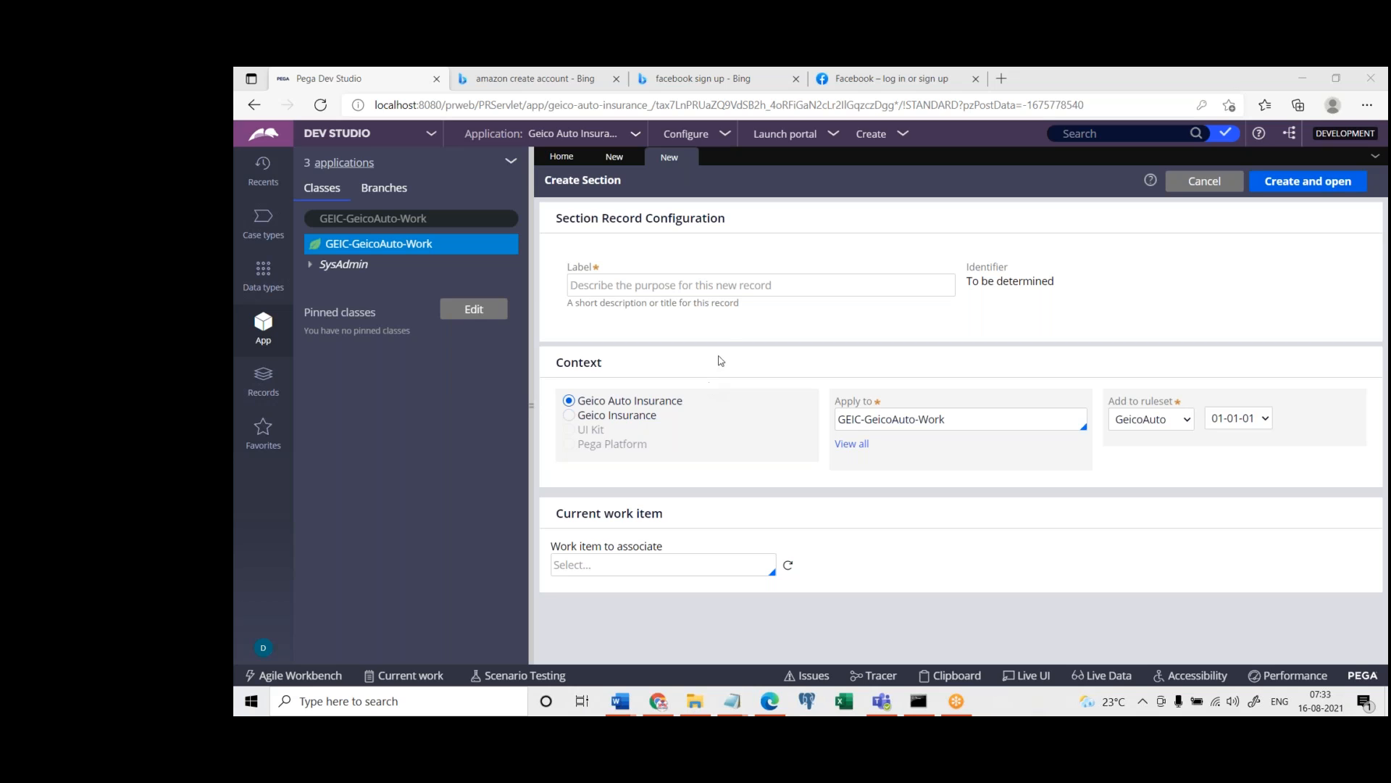
pyautogui.click(750, 285)
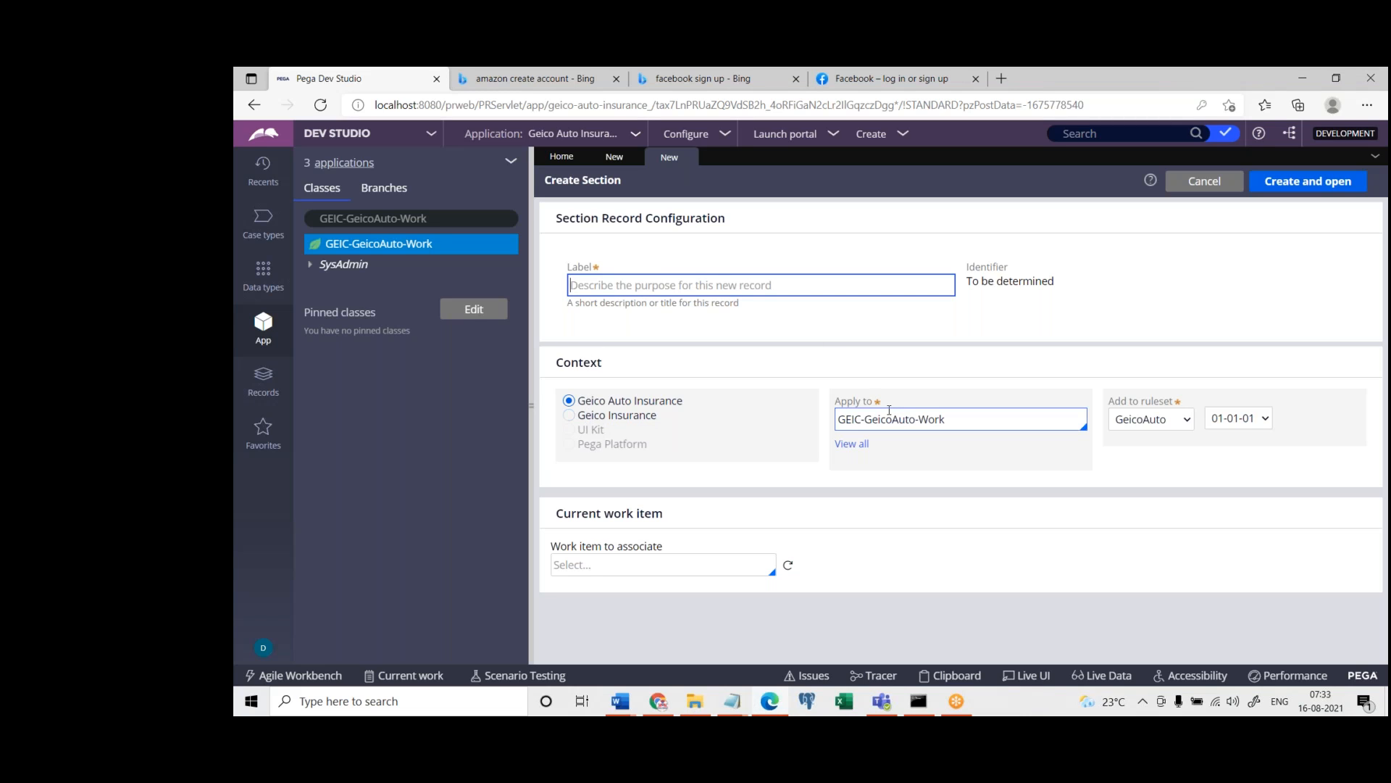
# Close the new Section and First Name Property records, discarding their unsaved changes, and focus the class search on GEIC-GeicoAuto-Work
pyautogui.click(689, 157)
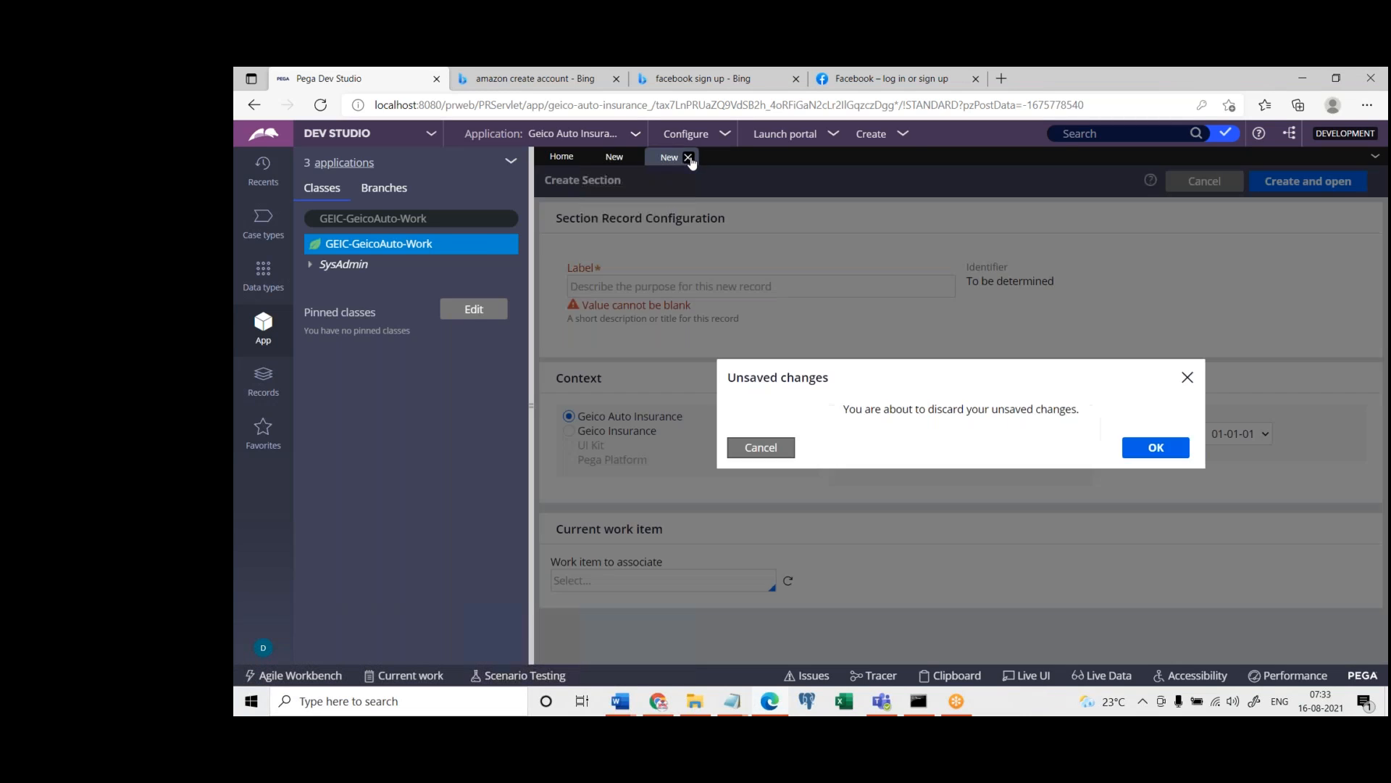
pyautogui.click(1155, 447)
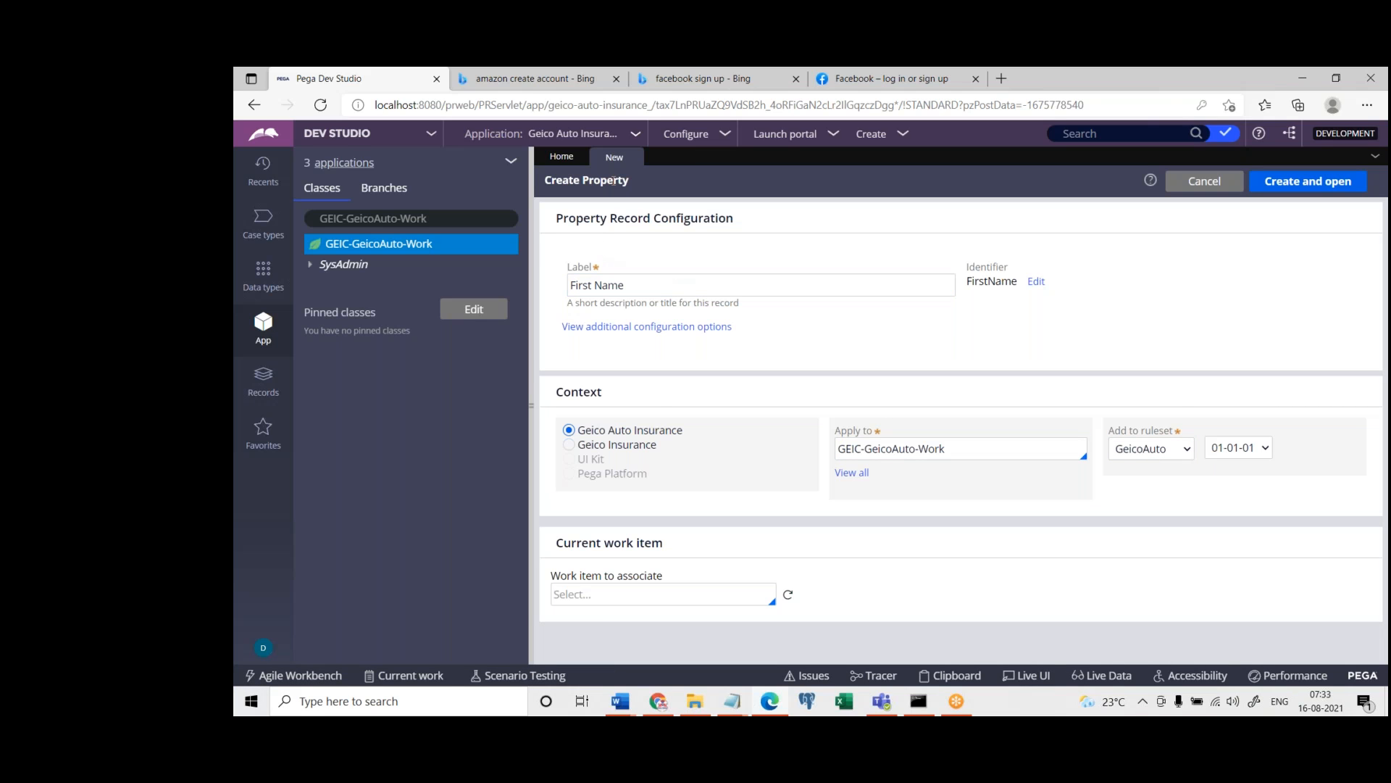
pyautogui.click(634, 159)
pyautogui.click(1155, 447)
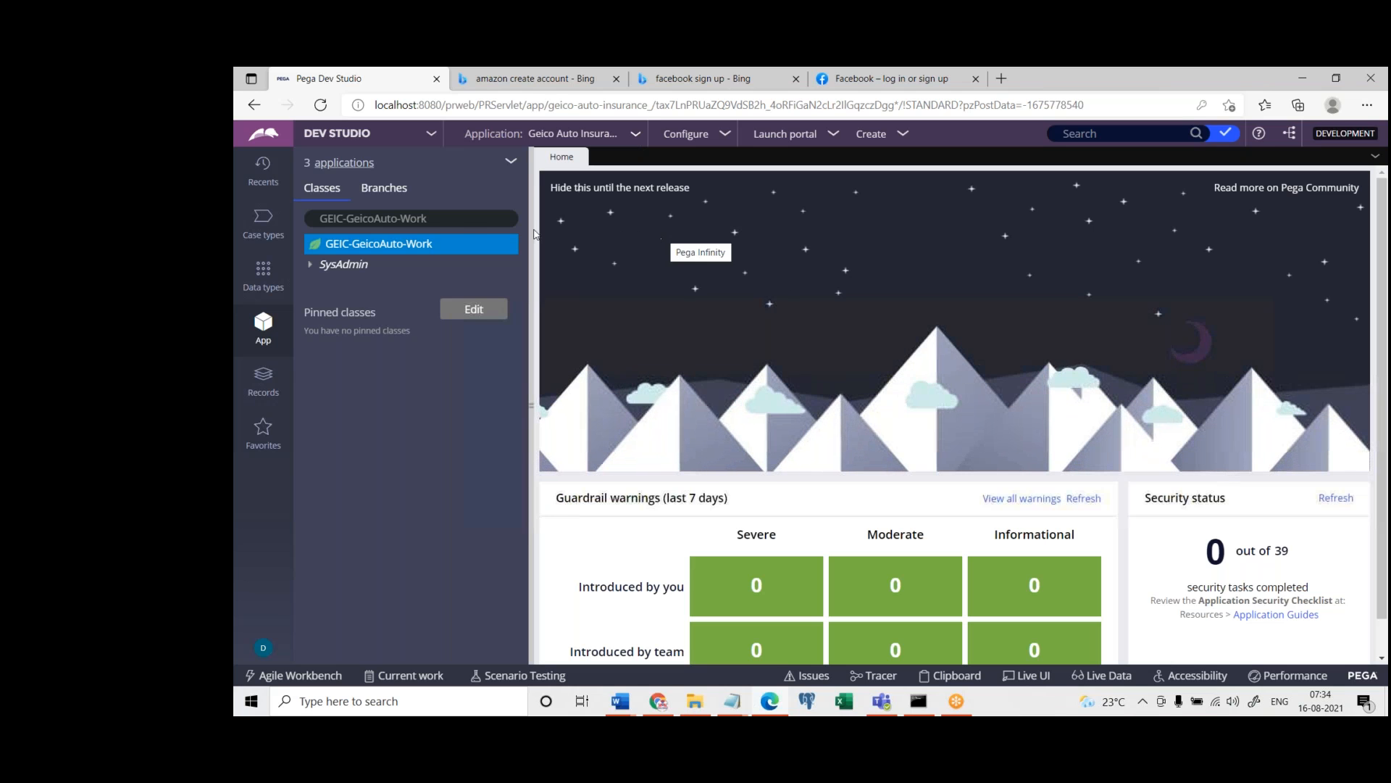
pyautogui.click(440, 219)
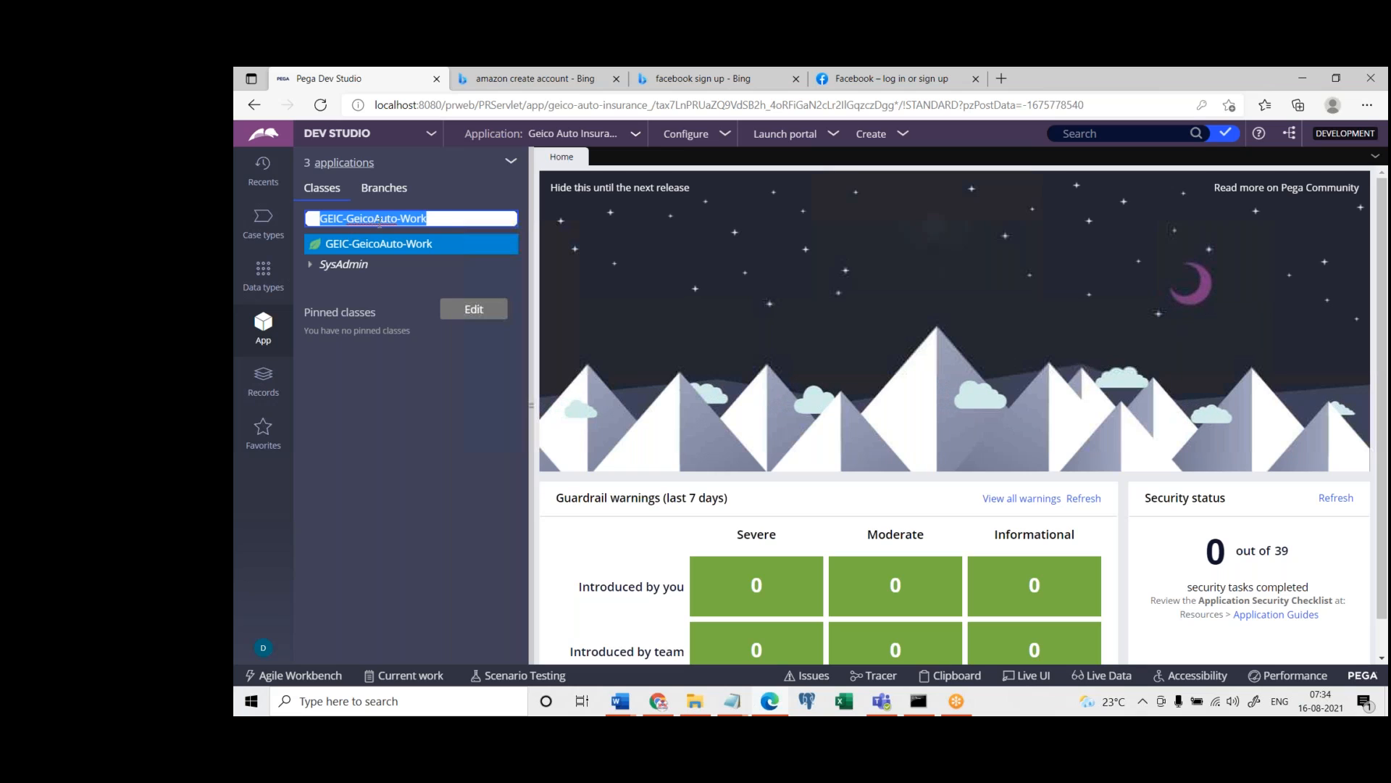
pyautogui.click(438, 218)
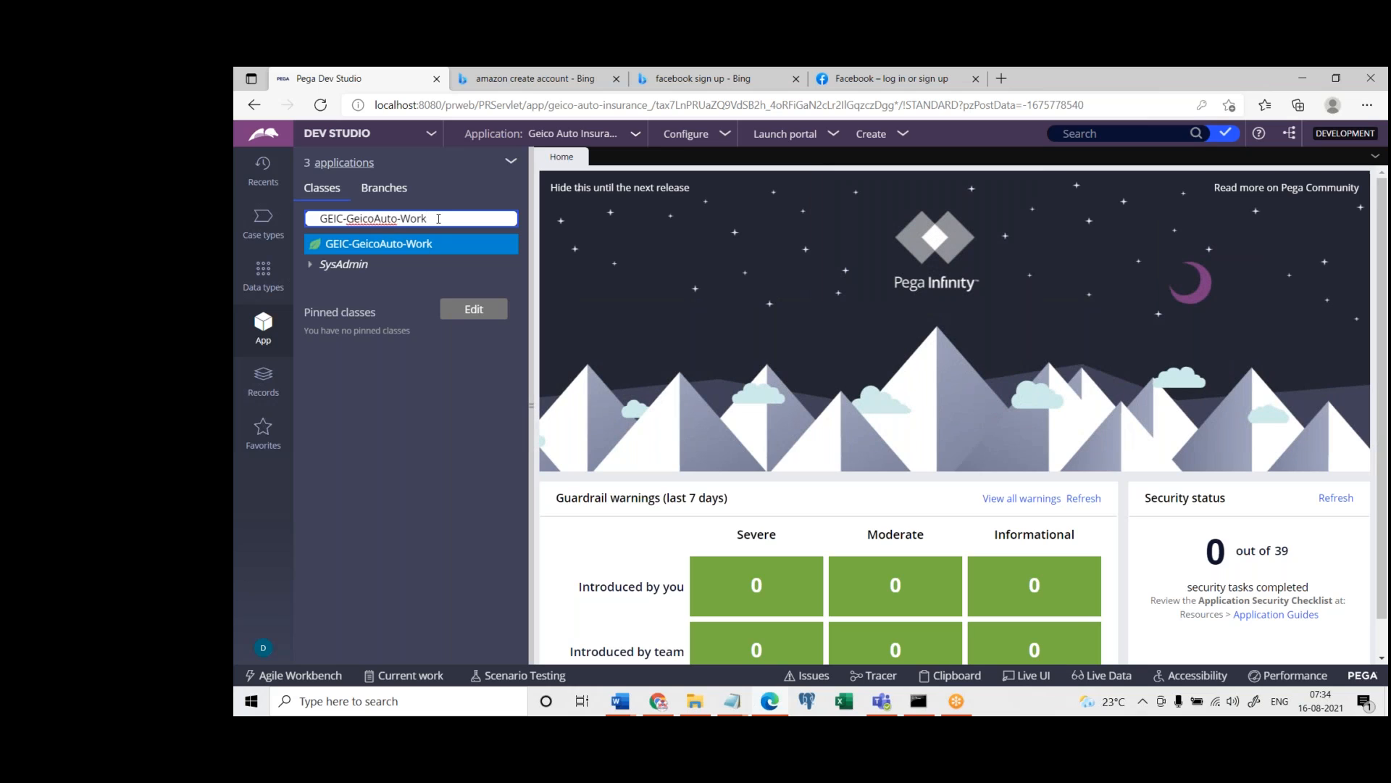
# Switch to the untitled Notepad note, replace its text with the indented hierarchy A, B, C, and highlight its levels
pyautogui.click(732, 701)
pyautogui.click(850, 644)
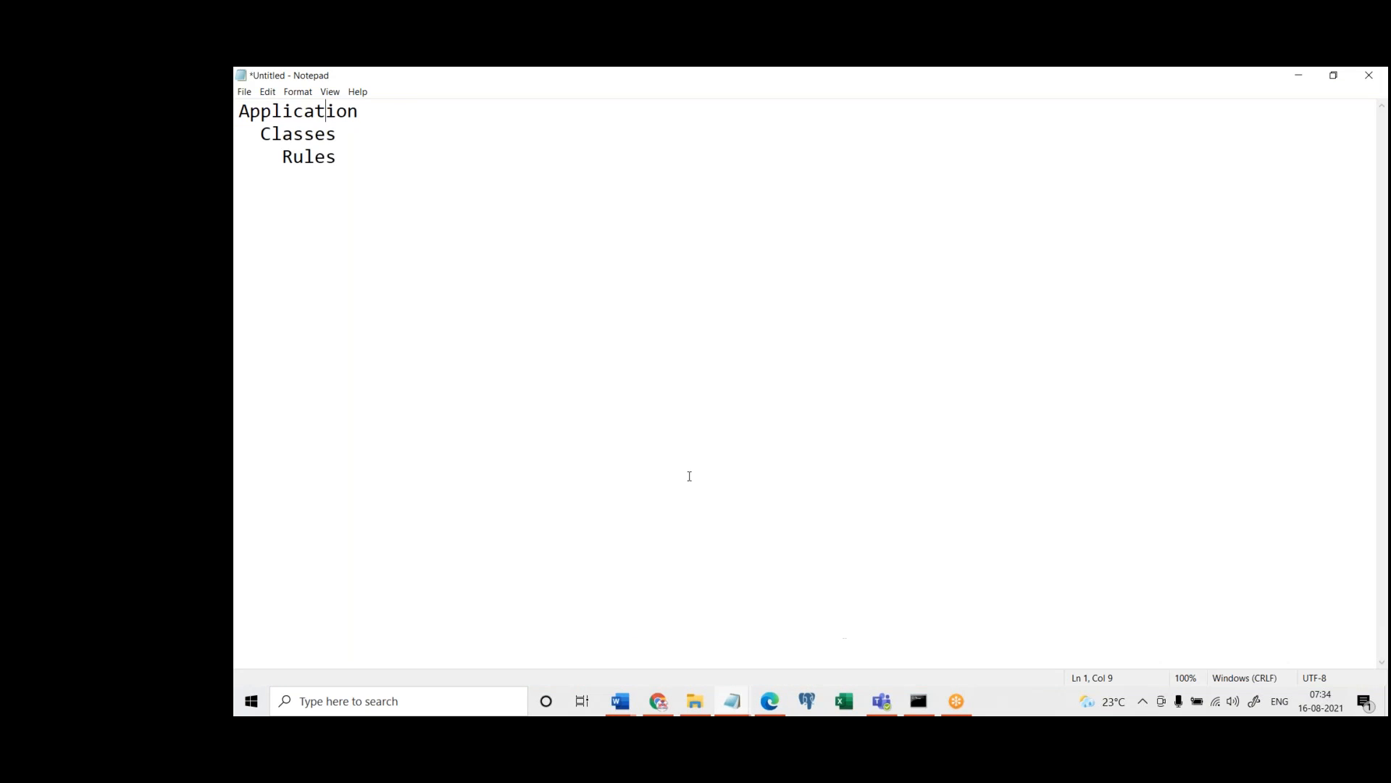
pyautogui.hotkey('ctrl', 'a')
pyautogui.press('BackSpace')
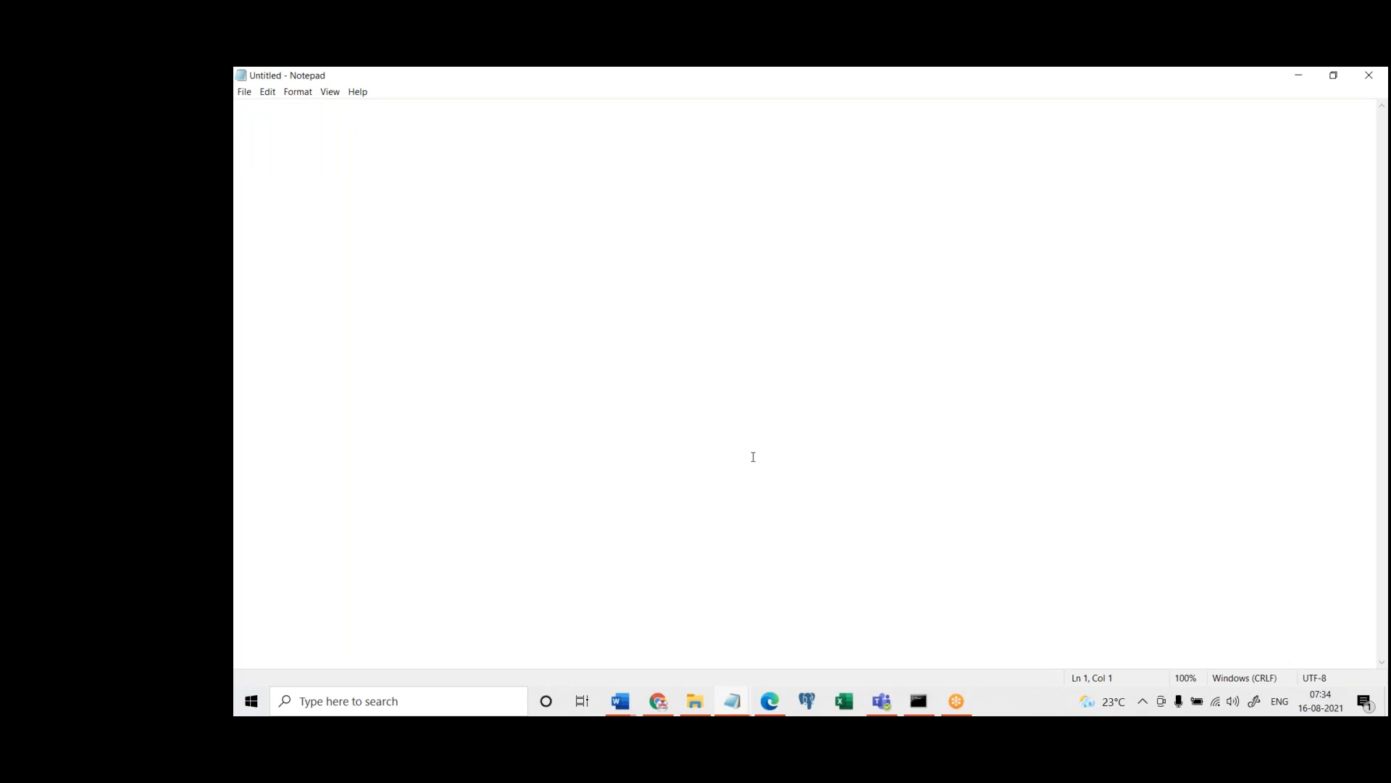
pyautogui.write('A')
pyautogui.press('Return')
pyautogui.write('B')
pyautogui.press('Return')
pyautogui.write('C')
pyautogui.moveTo(303, 156); pyautogui.dragTo(251, 122)
pyautogui.click(304, 158)
pyautogui.click(1048, 80)
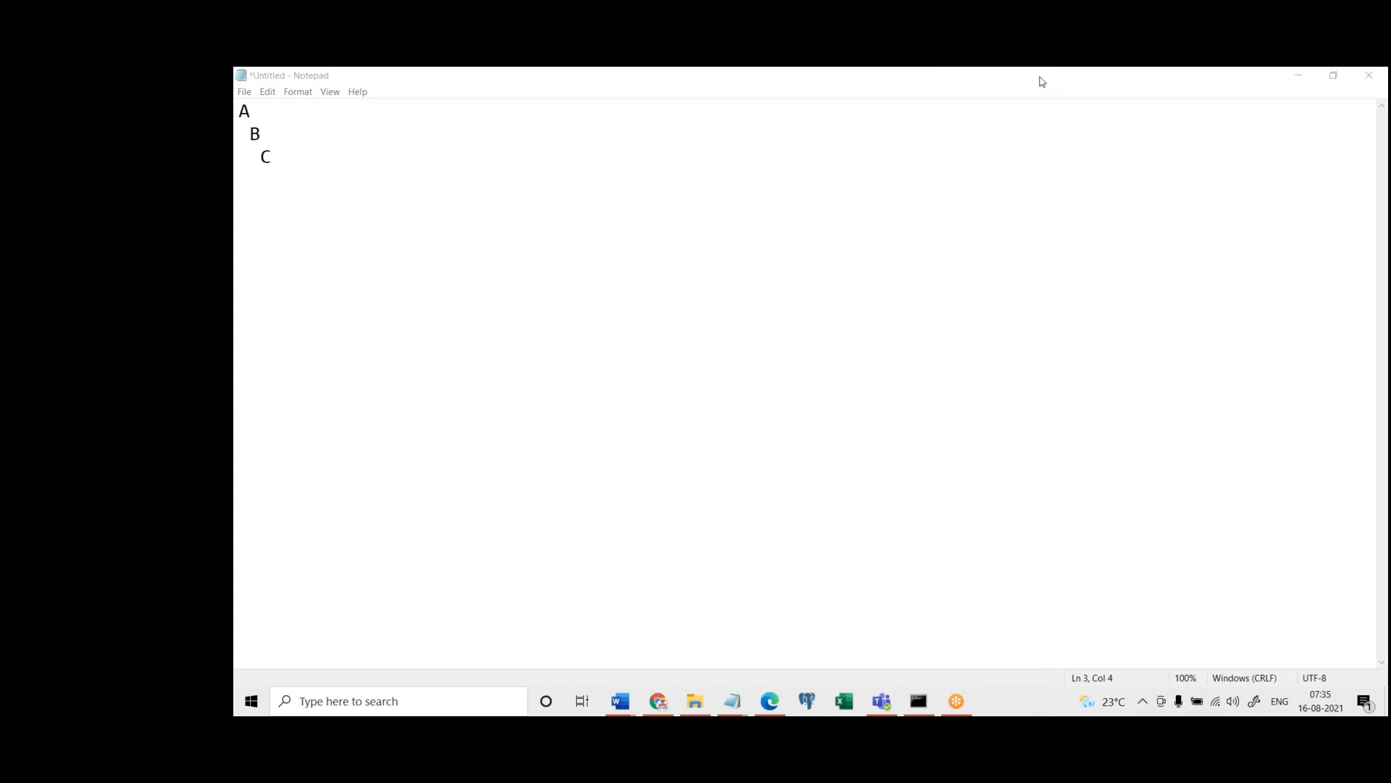
pyautogui.moveTo(271, 158); pyautogui.dragTo(240, 107)
pyautogui.click(296, 136)
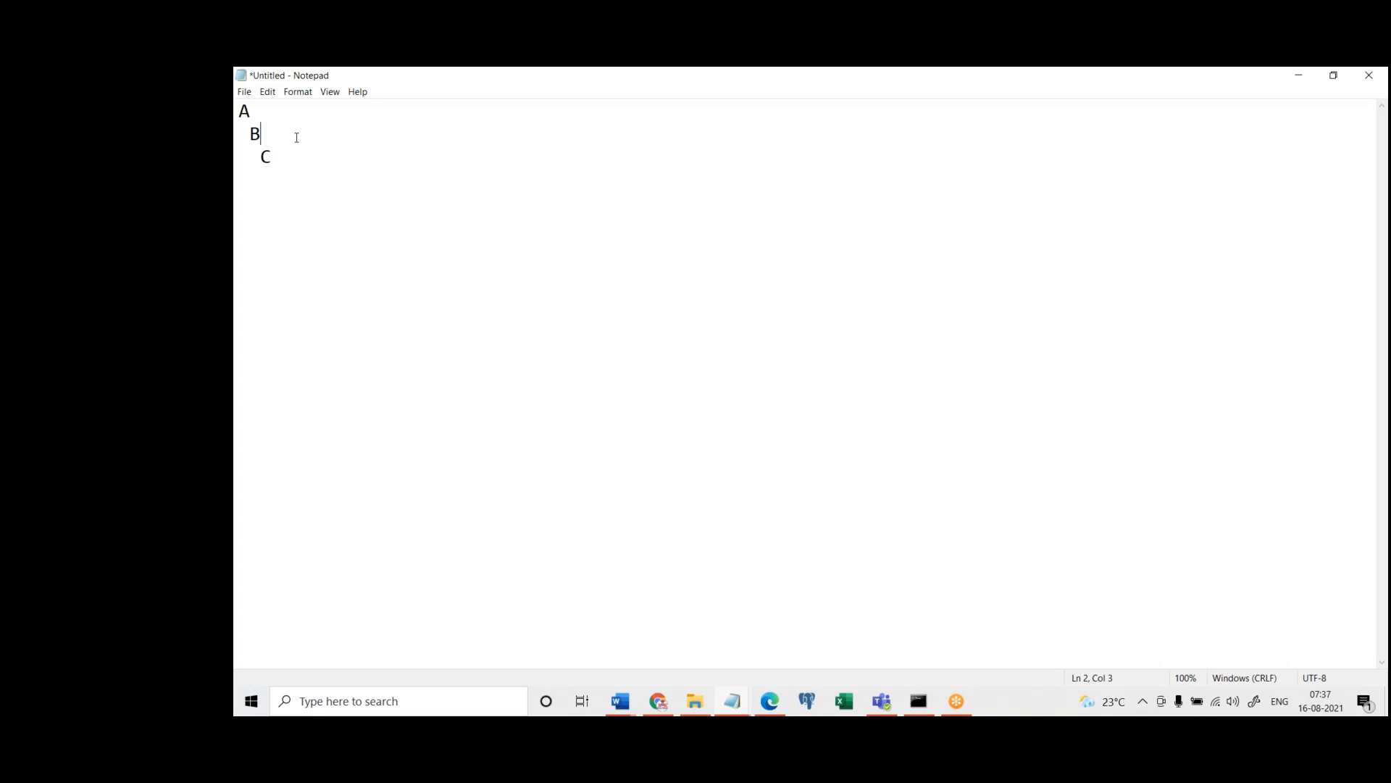
# Highlight levels A, B and C of the note's hierarchy, and return to Pega Dev Studio
pyautogui.moveTo(272, 157); pyautogui.dragTo(240, 111)
pyautogui.click(256, 110)
pyautogui.moveTo(257, 111); pyautogui.dragTo(242, 113)
pyautogui.click(251, 114)
pyautogui.click(240, 111)
pyautogui.click(1084, 91)
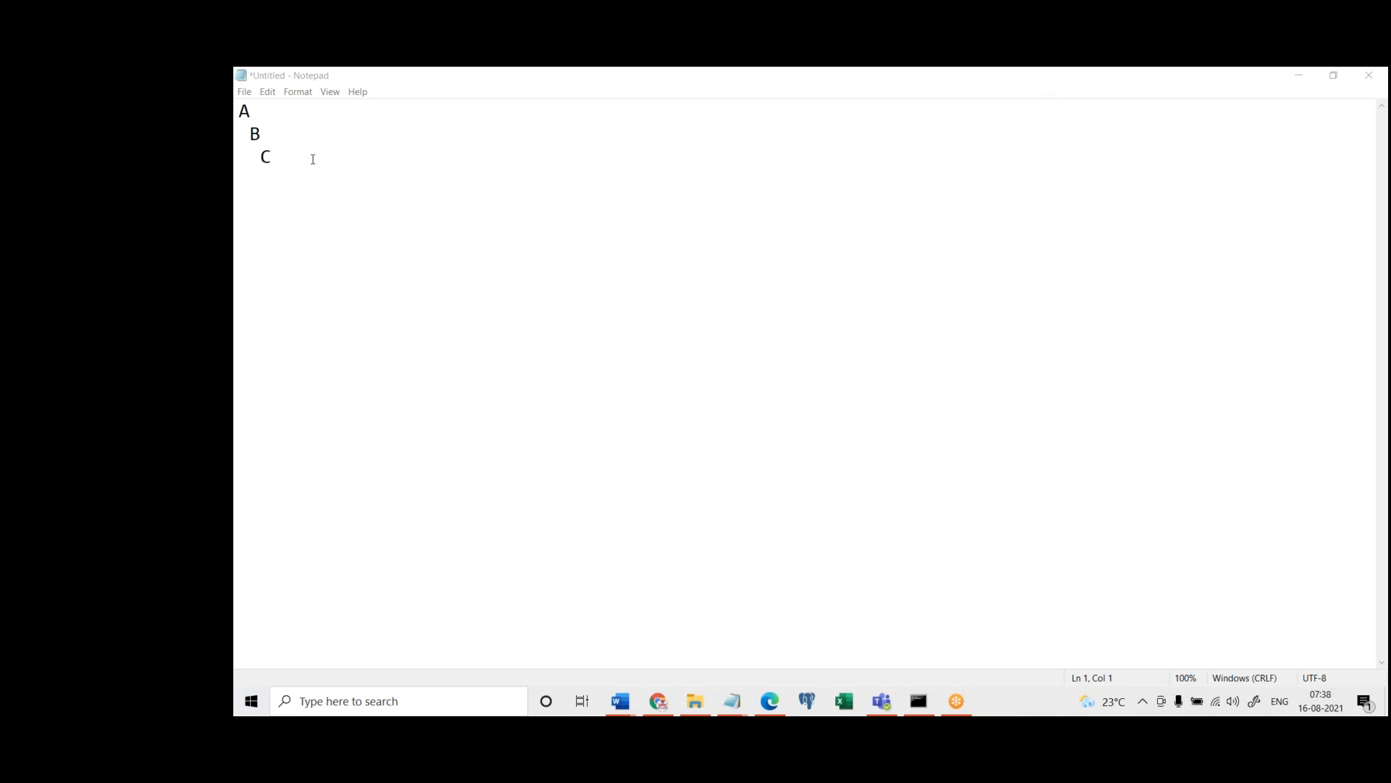
pyautogui.moveTo(313, 159); pyautogui.dragTo(240, 109)
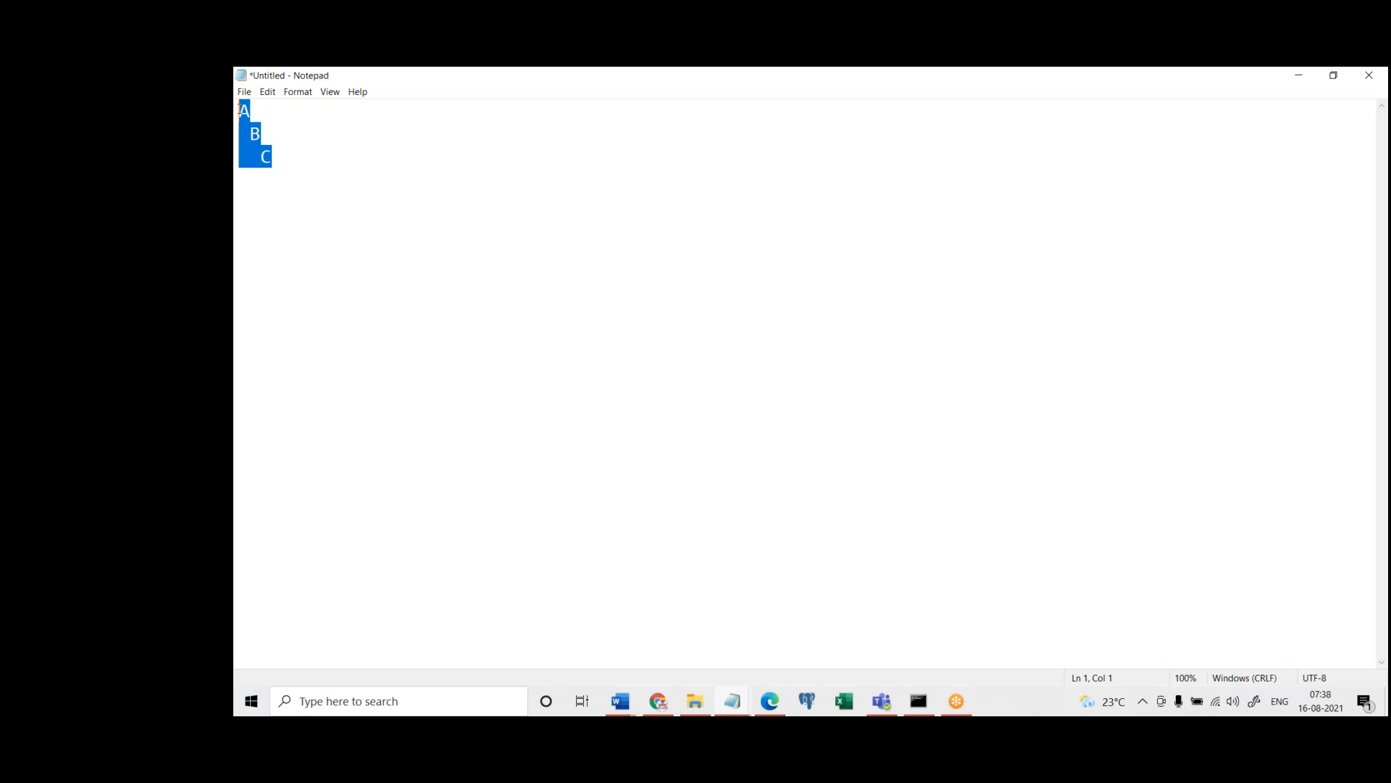
pyautogui.click(1036, 97)
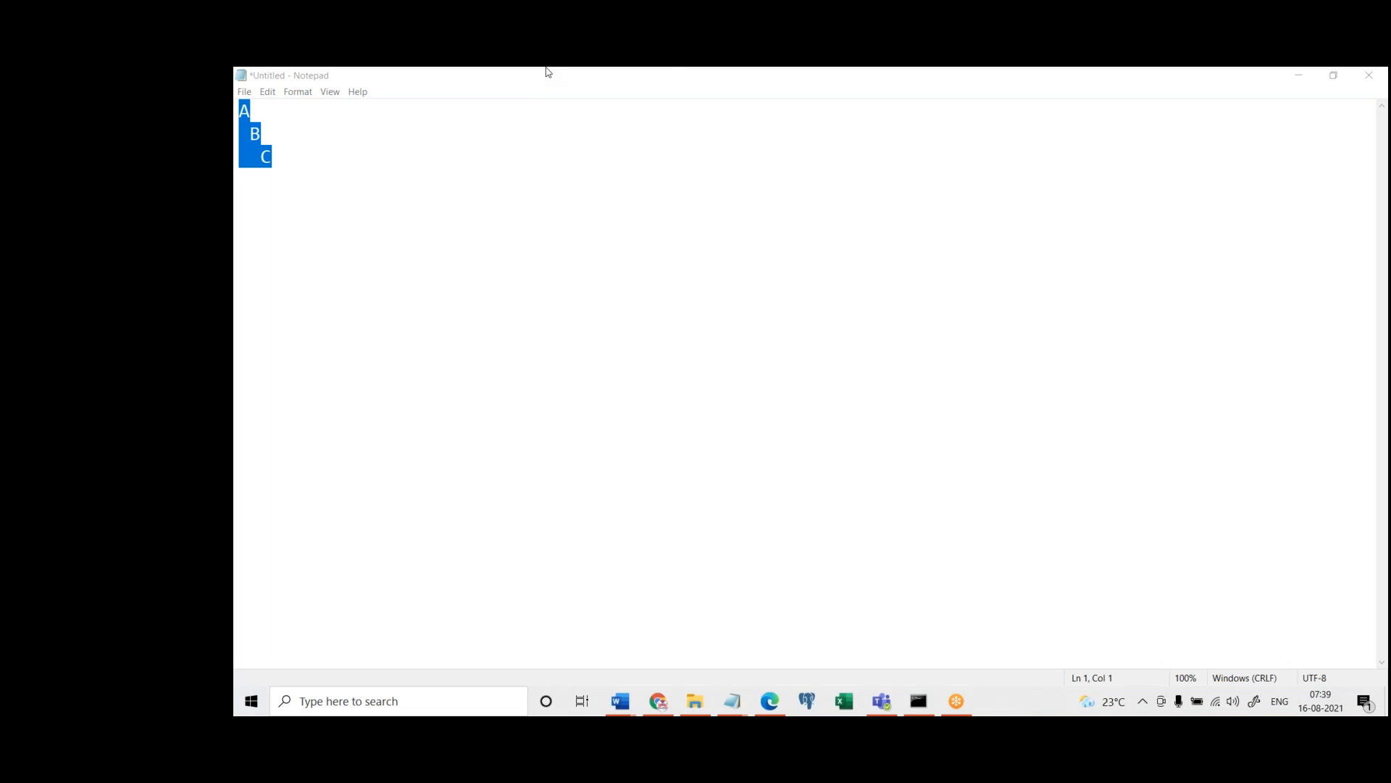
pyautogui.click(1287, 75)
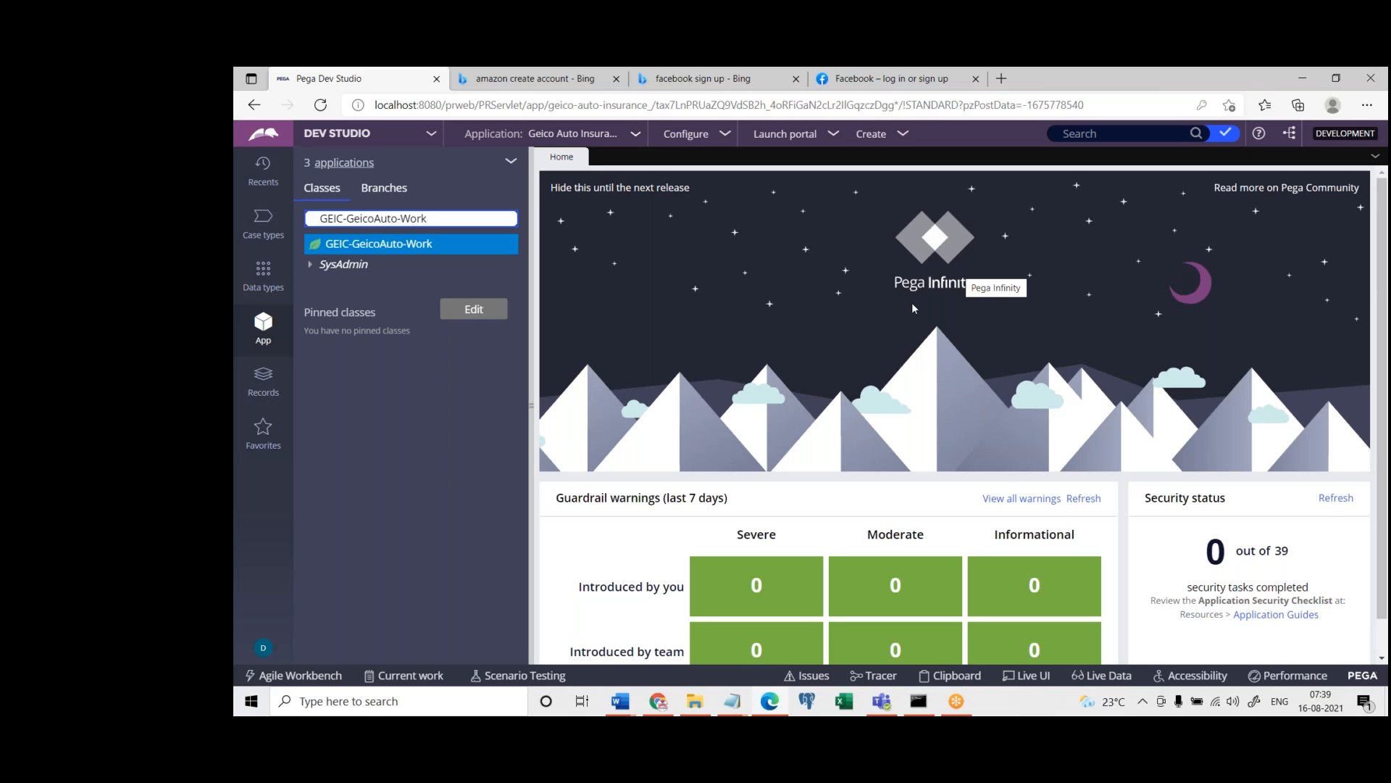
pyautogui.click(431, 465)
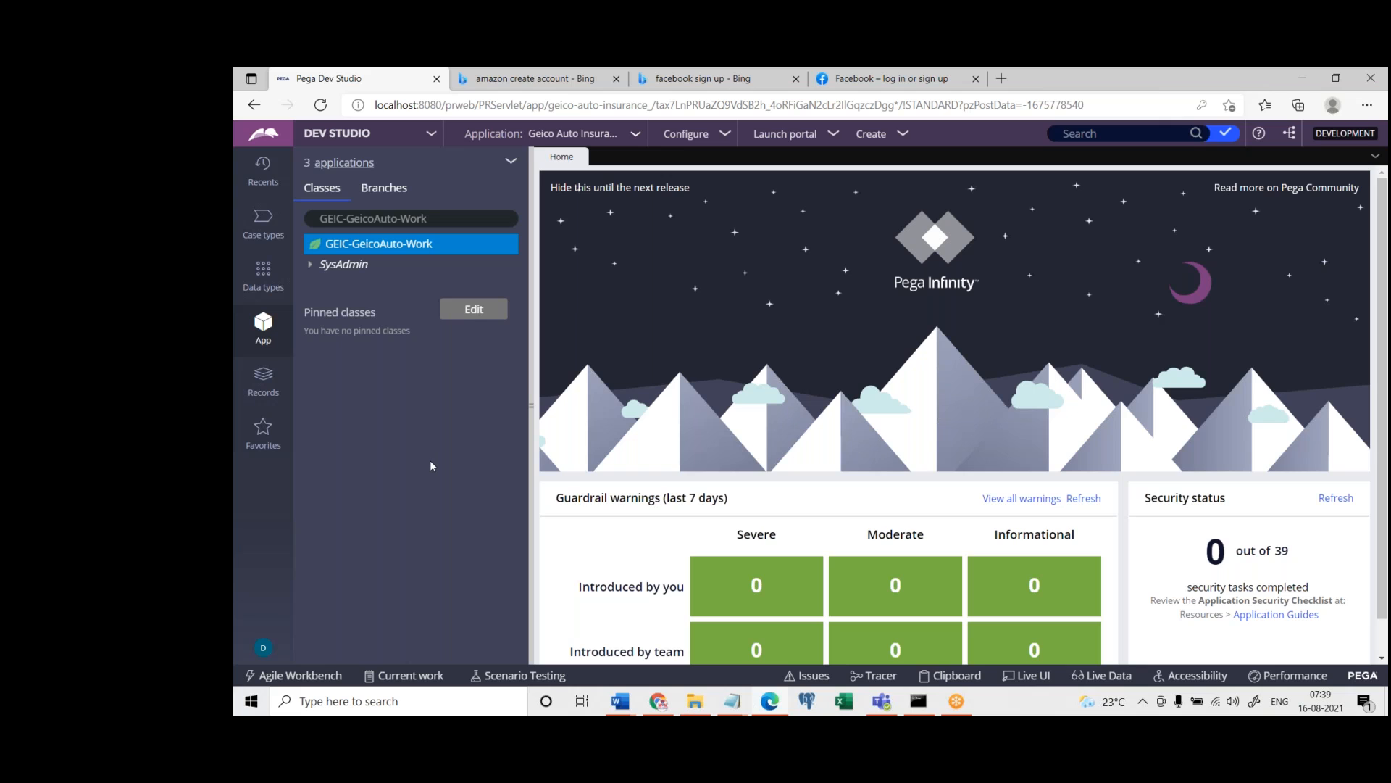
# Switch to the untitled Notepad note, replace its text with "Properties Section", and minimize it
pyautogui.click(733, 701)
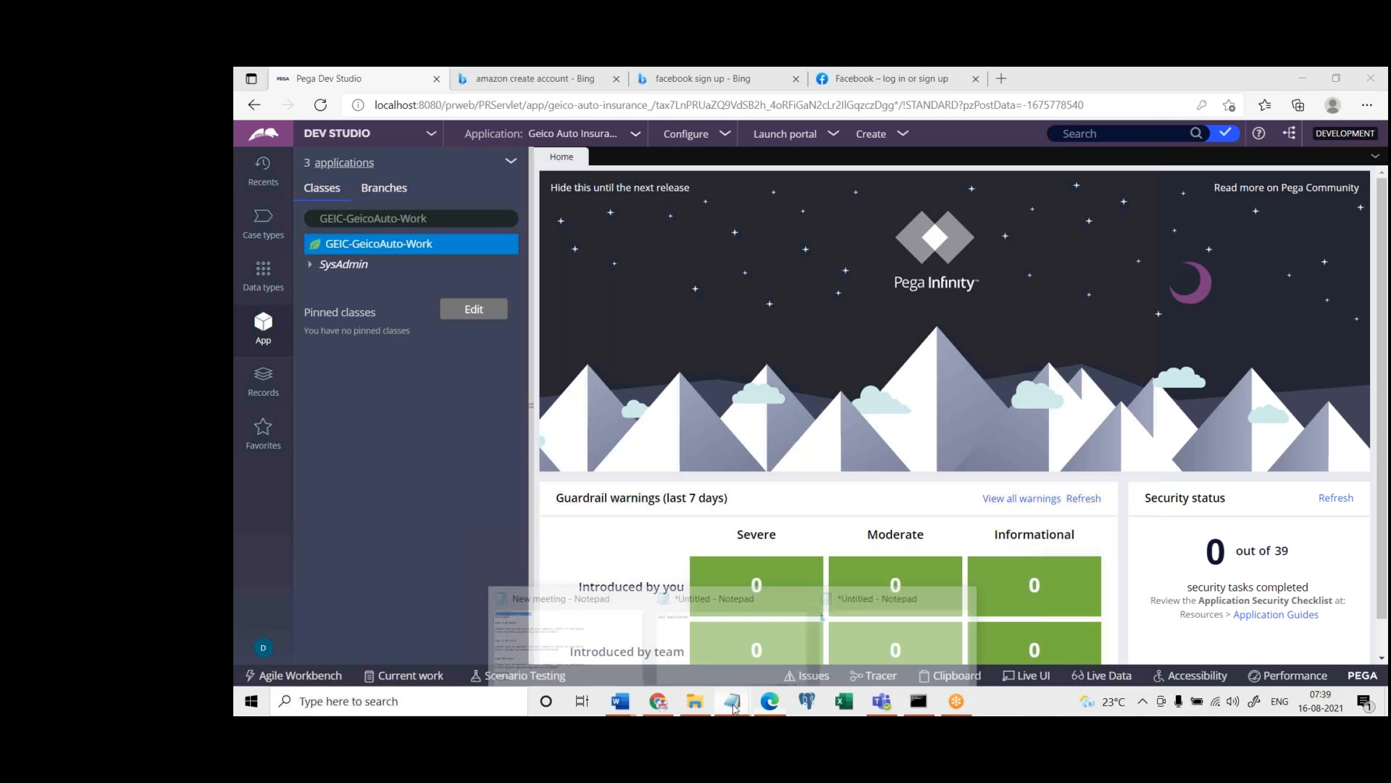
pyautogui.click(742, 638)
pyautogui.hotkey('ctrl', 'a')
pyautogui.press('BackSpace')
pyautogui.write('Properti')
pyautogui.press('BackSpace')
pyautogui.write('i')
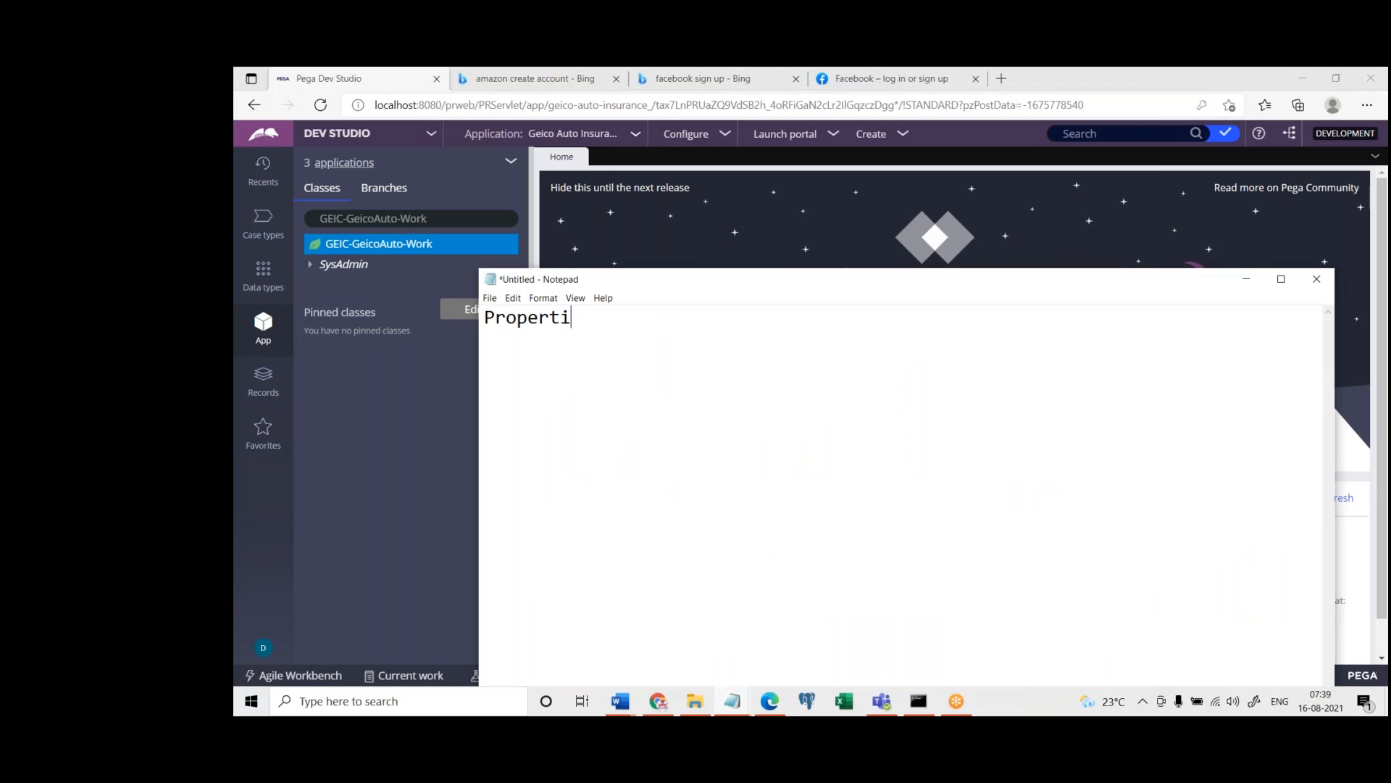
pyautogui.write('es  Section')
pyautogui.click(1246, 279)
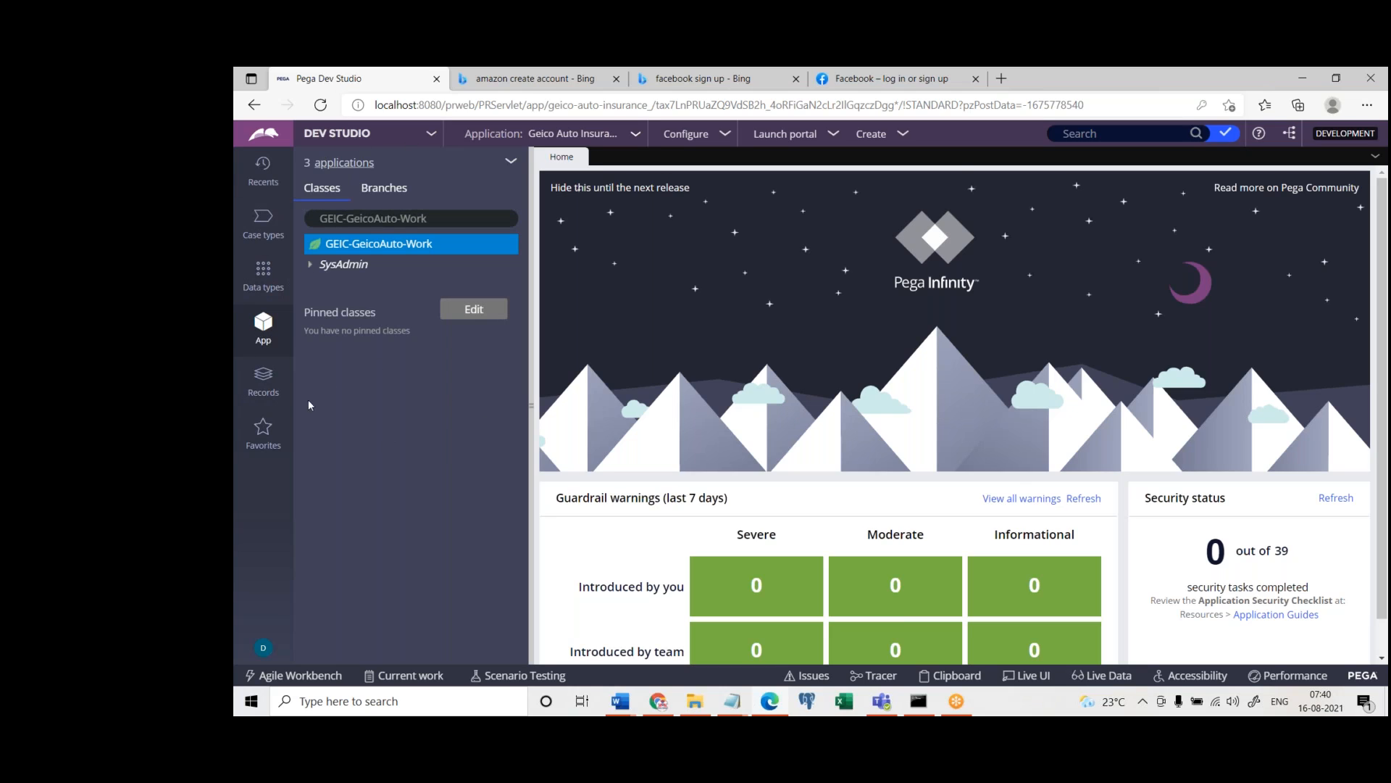
# Search the application classes for GEIC- and select the framework class GEIC-FW-GeicoIns-Work
pyautogui.click(457, 218)
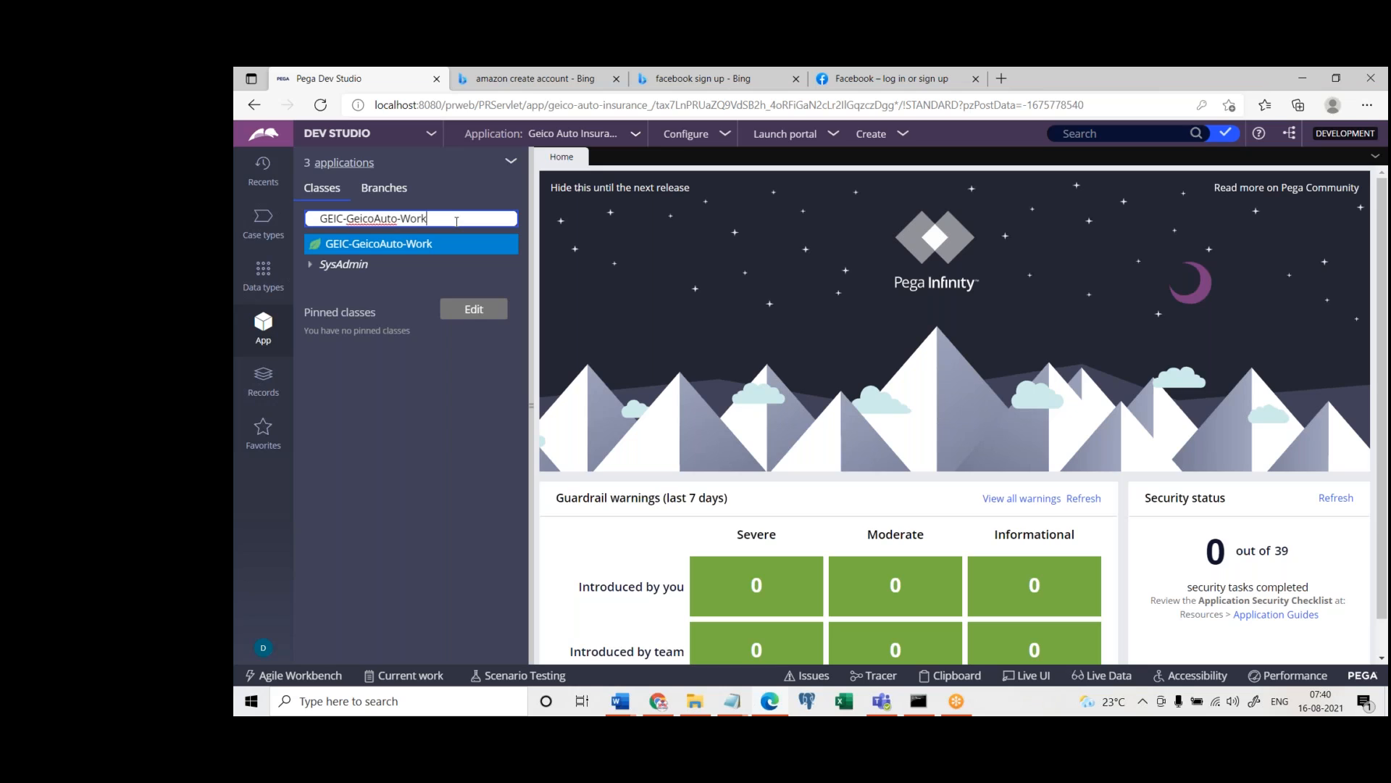
pyautogui.press('BackSpace')
pyautogui.press('BackSpace')
pyautogui.press('BackSpace')
pyautogui.press('BackSpace')
pyautogui.press('BackSpace')
pyautogui.press('BackSpace')
pyautogui.press('BackSpace')
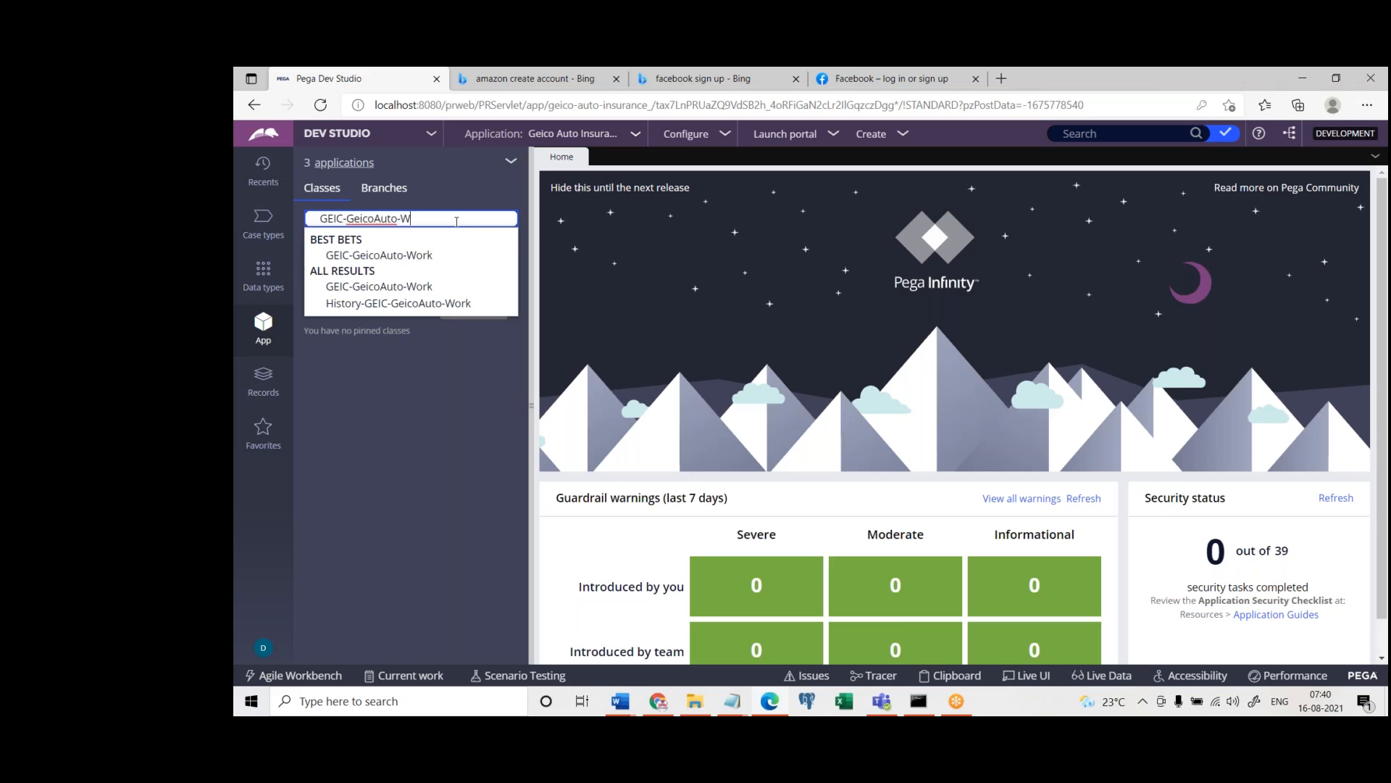
pyautogui.press('BackSpace')
pyautogui.press('BackSpace')
pyautogui.press('BackSpace')
pyautogui.press('BackSpace')
pyautogui.press('BackSpace')
pyautogui.press('BackSpace')
pyautogui.press('BackSpace')
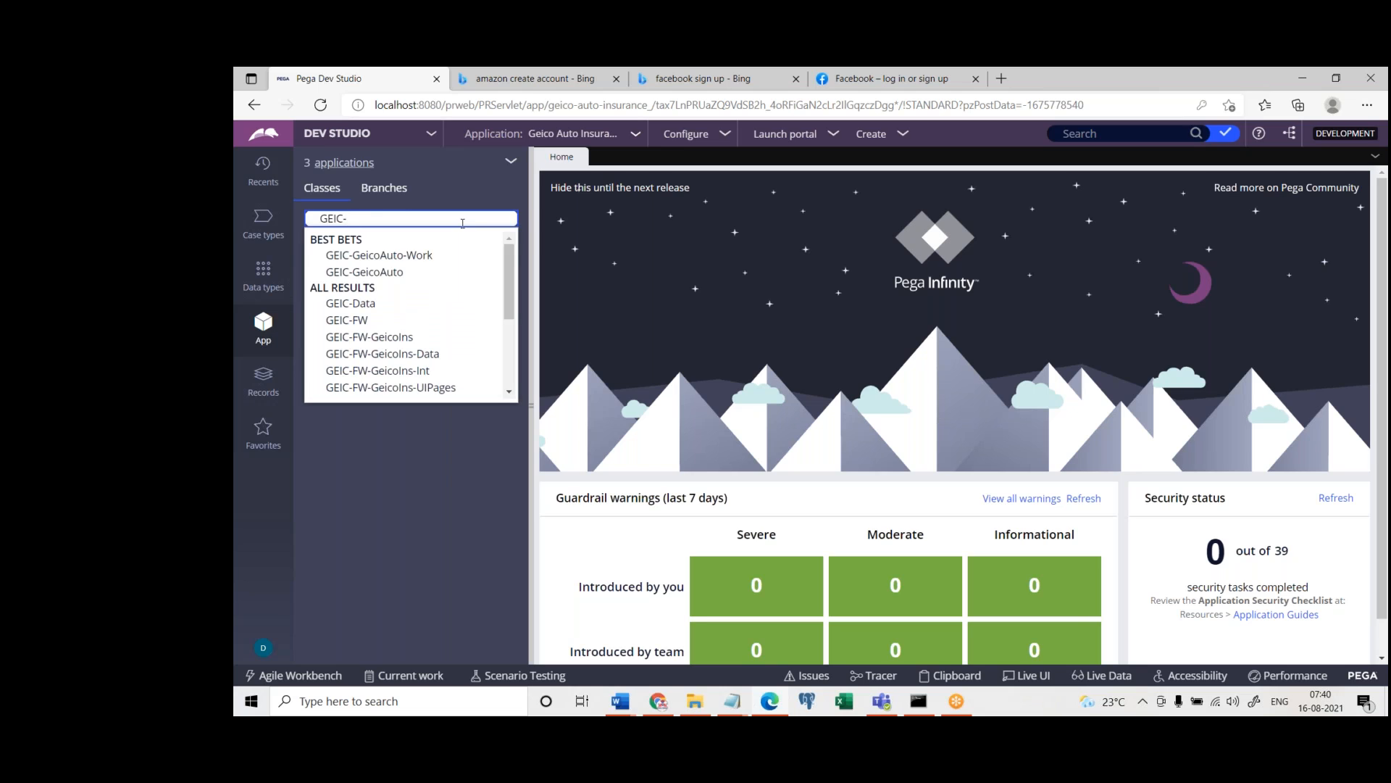
pyautogui.scroll(-1, 509, 302)
pyautogui.scroll(-1, 510, 302)
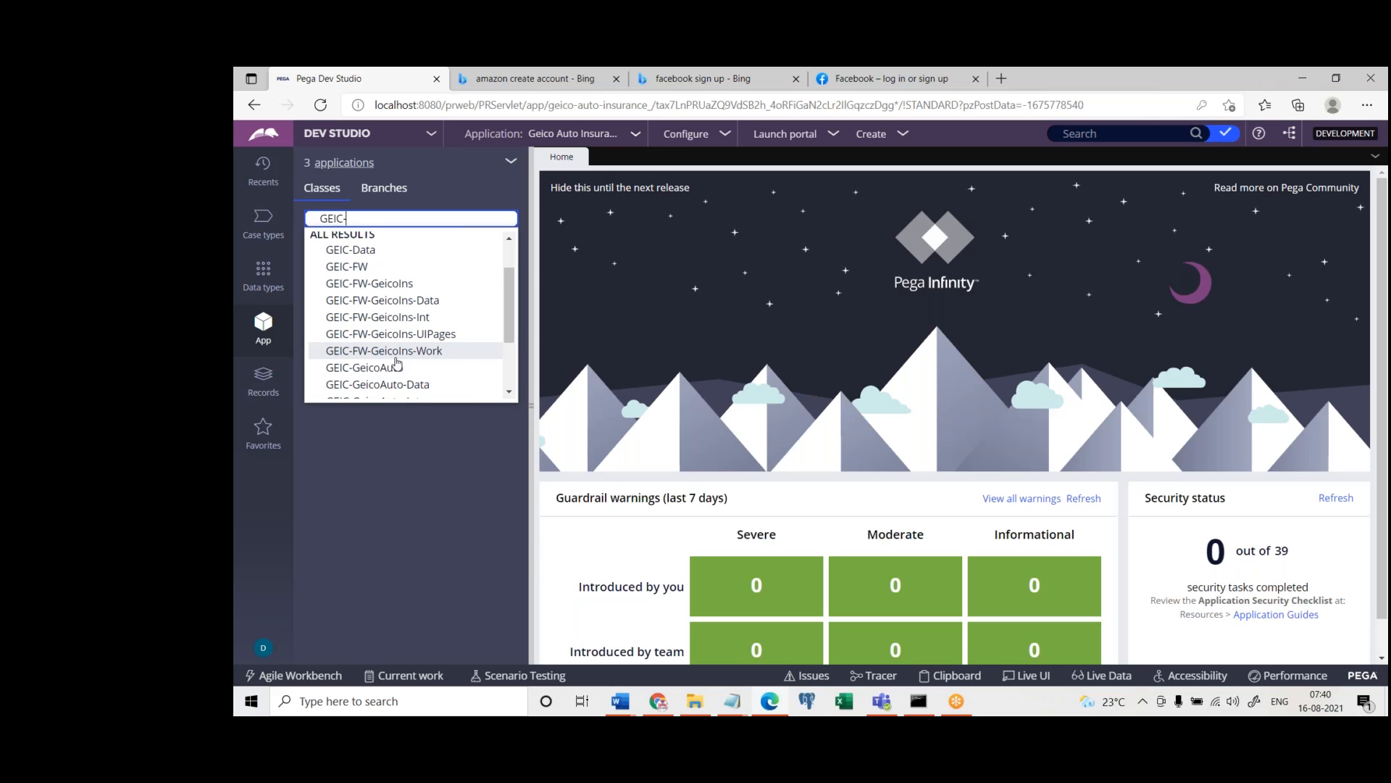
pyautogui.click(396, 357)
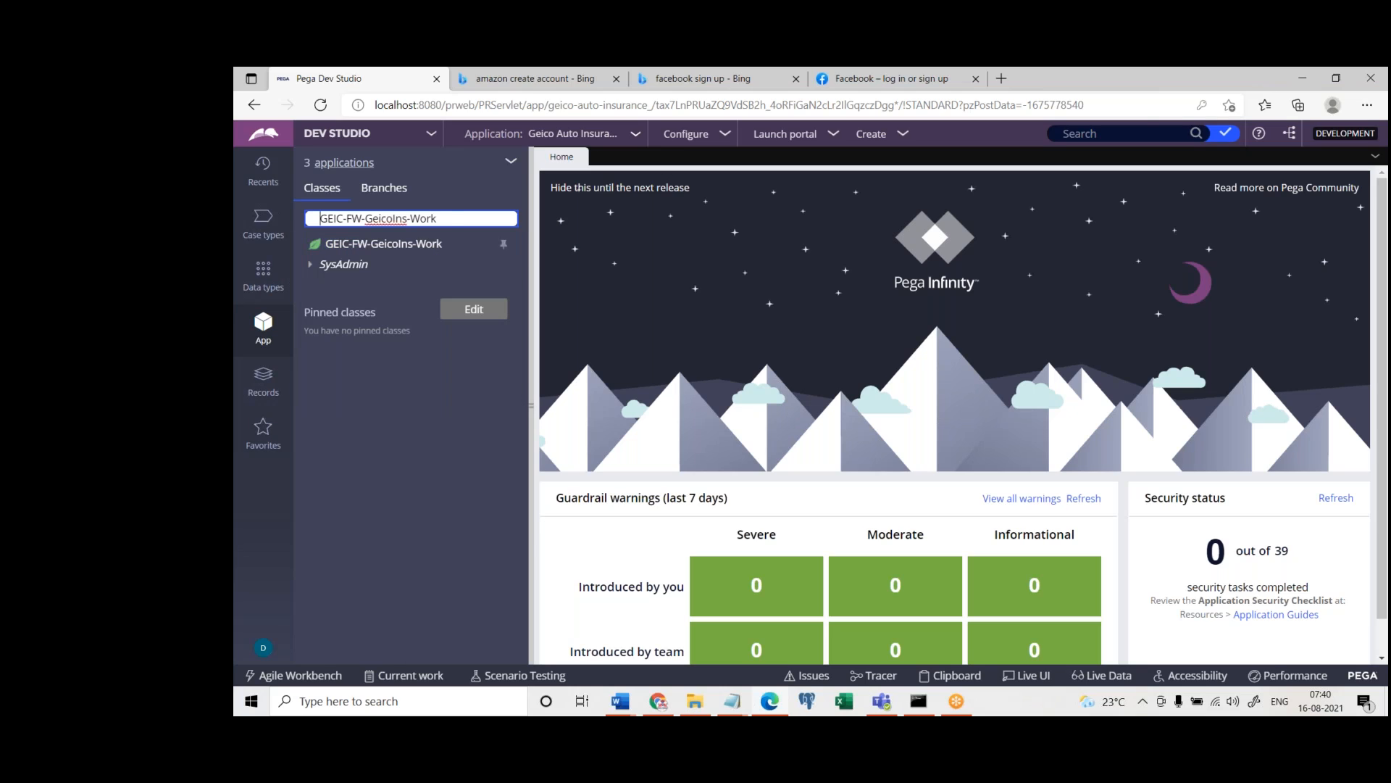
# Clear the class search and restore GEIC-GeicoAuto-Work as the displayed class
pyautogui.hotkey('ctrl', 'a')
pyautogui.press('BackSpace')
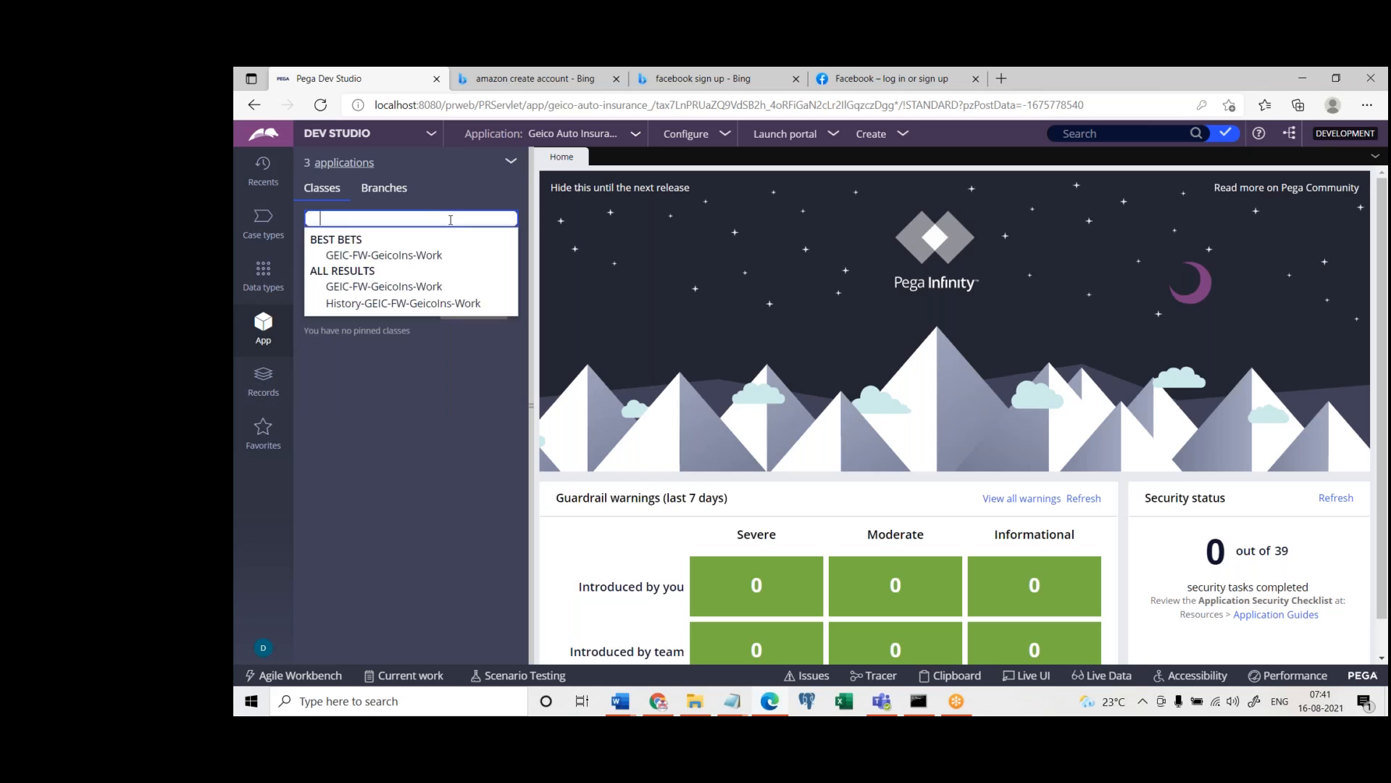
pyautogui.press('Return')
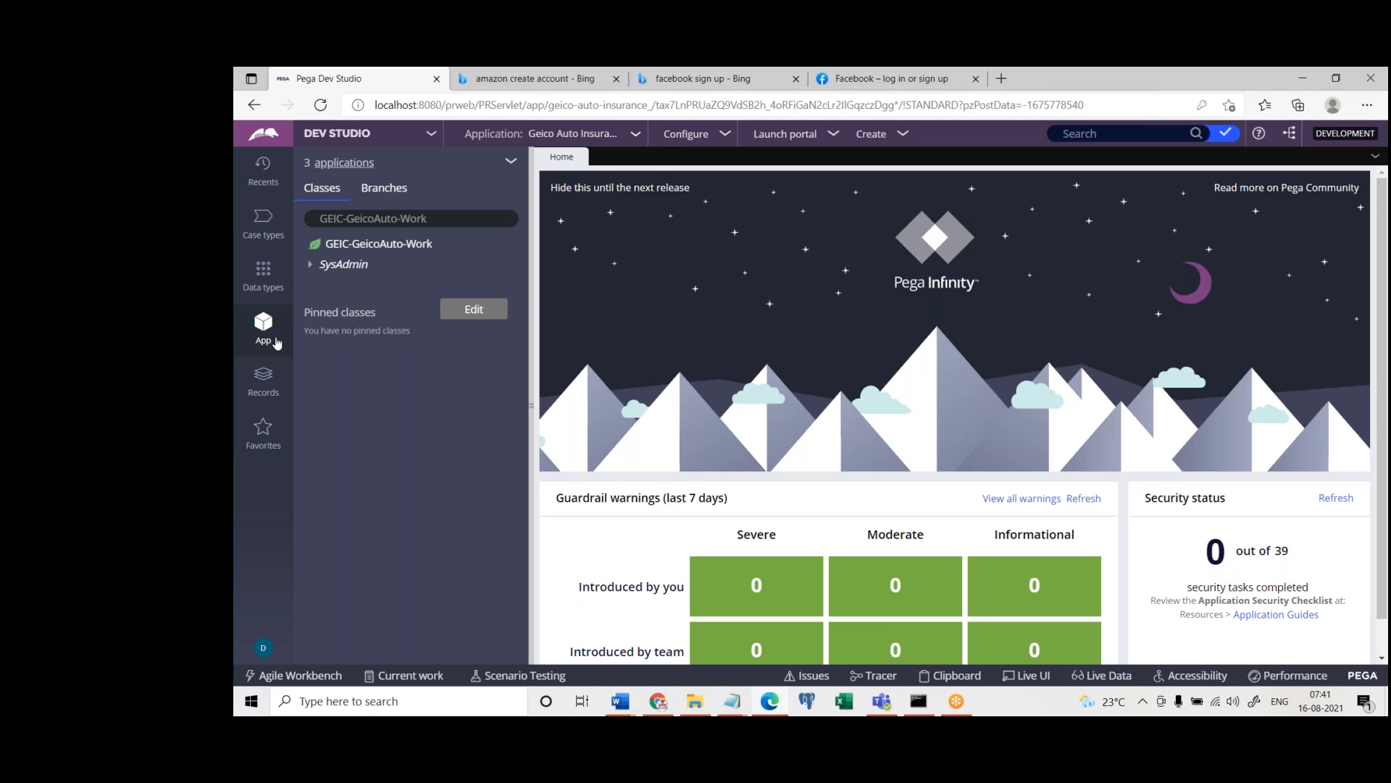
pyautogui.moveTo(314, 222); pyautogui.dragTo(436, 232)
pyautogui.hotkey('ctrl', 'c')
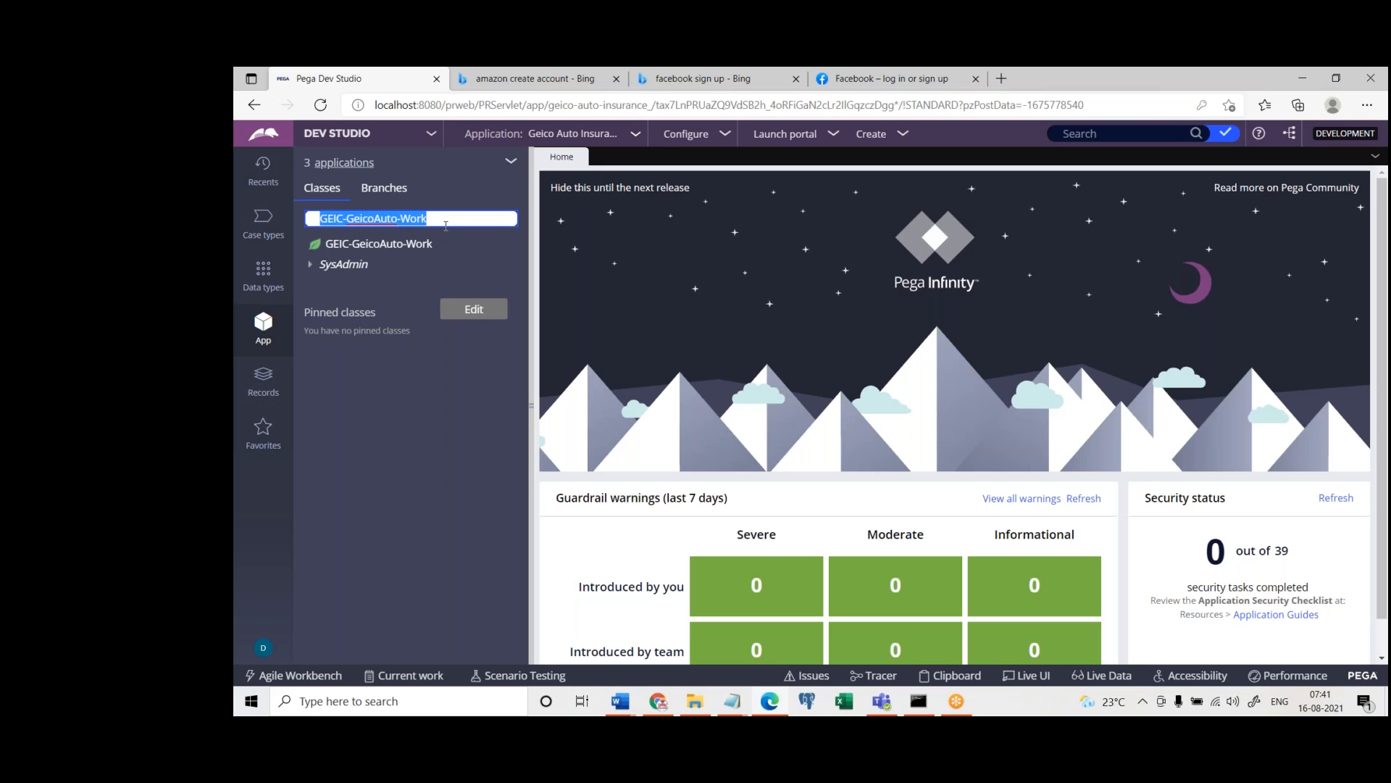
pyautogui.click(446, 226)
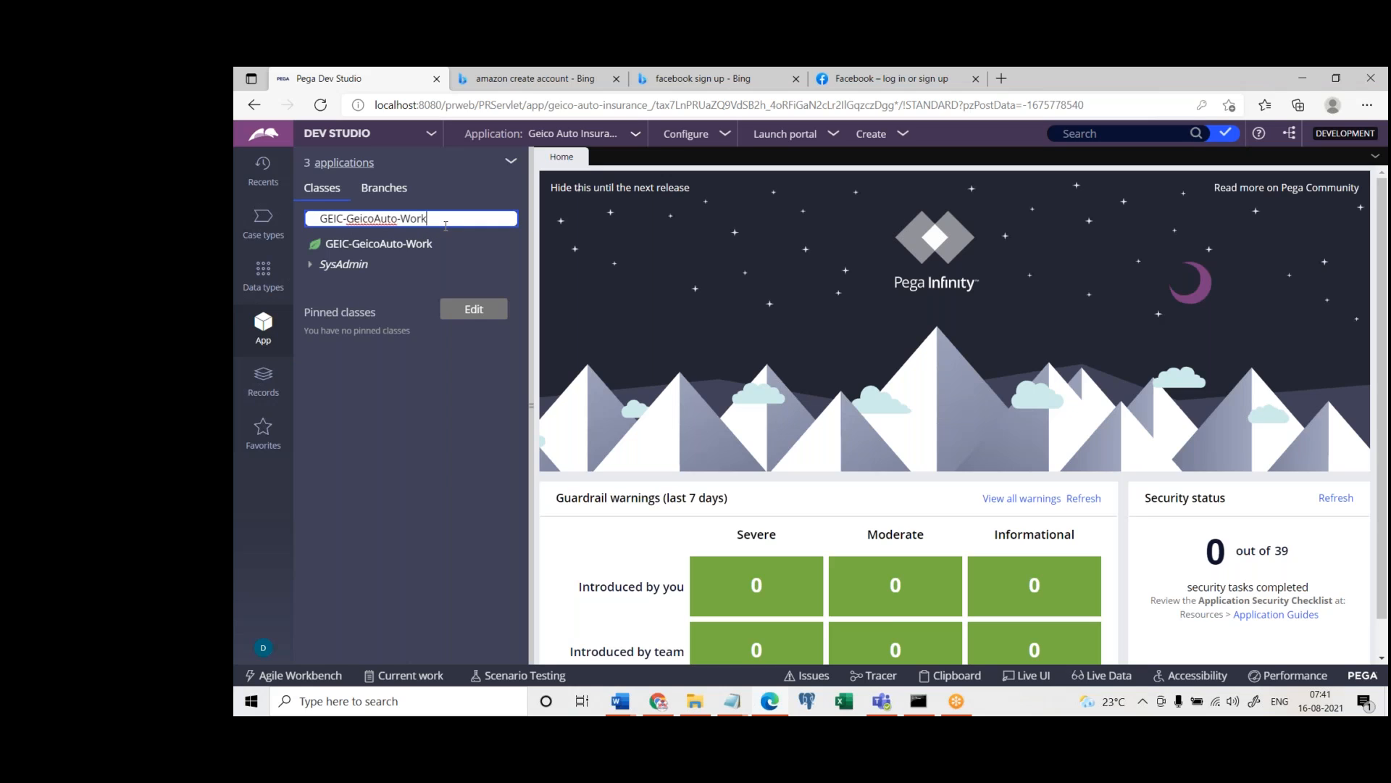
# Find GEIC-FW-GeicoIns-Work by searching classes for GEIC, and add it to the pinned classes
pyautogui.press('BackSpace')
pyautogui.press('BackSpace')
pyautogui.press('BackSpace')
pyautogui.press('BackSpace')
pyautogui.press('BackSpace')
pyautogui.press('BackSpace')
pyautogui.press('BackSpace')
pyautogui.press('BackSpace')
pyautogui.press('BackSpace')
pyautogui.press('BackSpace')
pyautogui.press('BackSpace')
pyautogui.press('BackSpace')
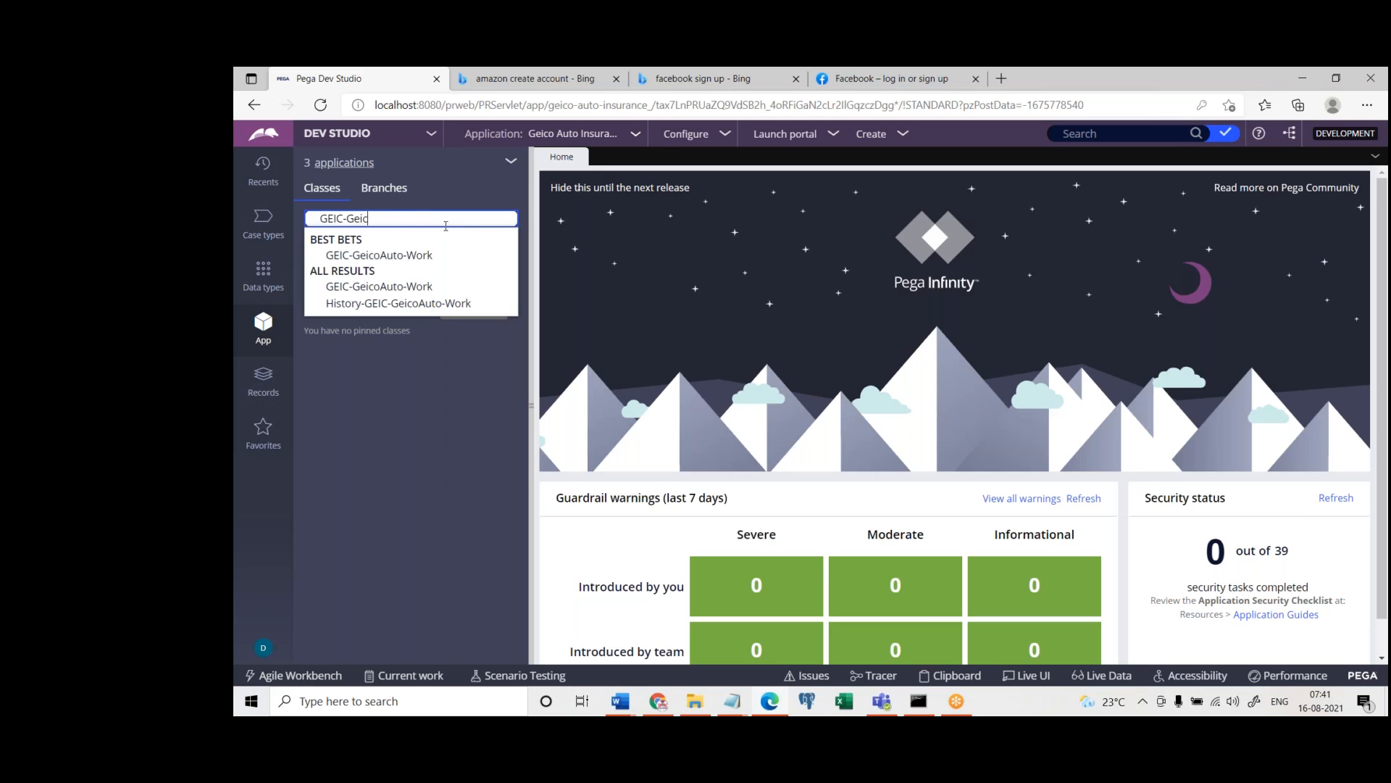
pyautogui.press('BackSpace')
pyautogui.press('BackSpace')
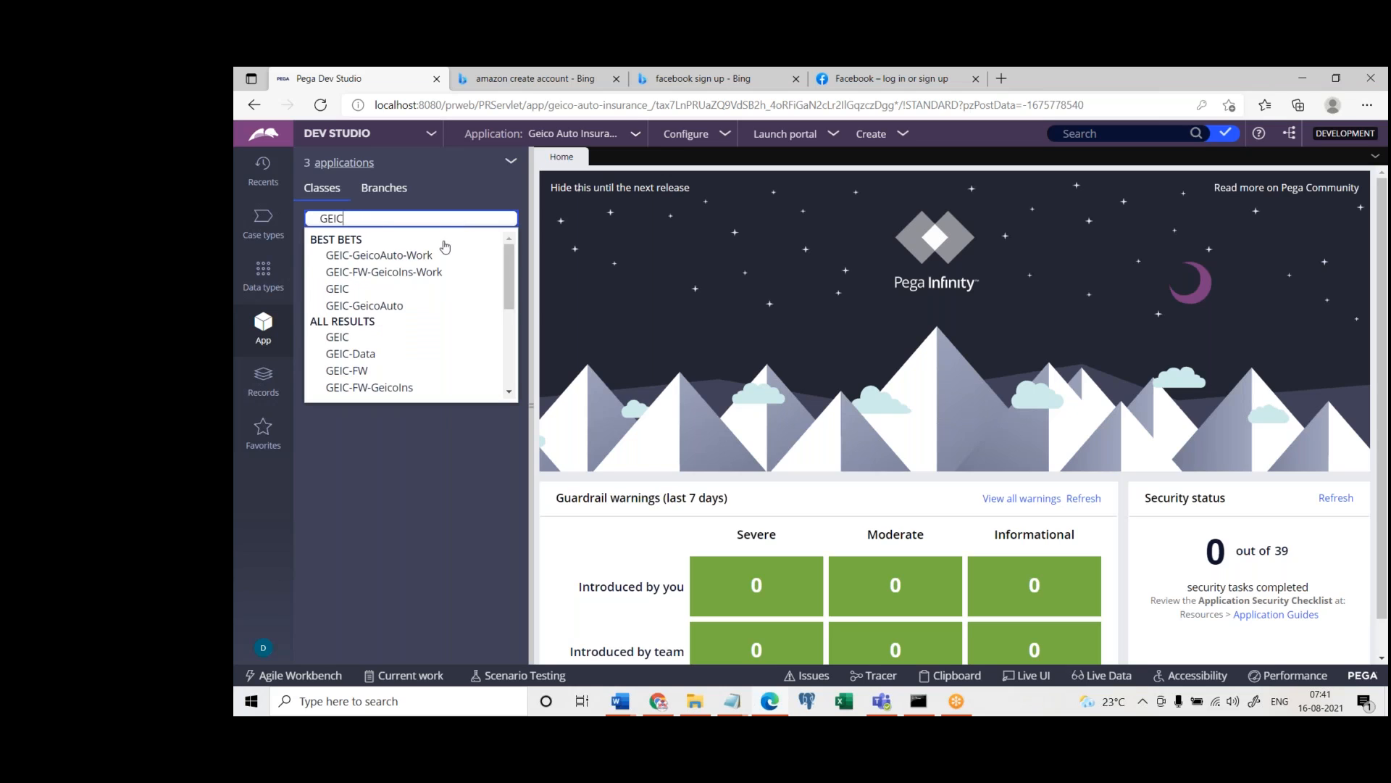
pyautogui.click(424, 273)
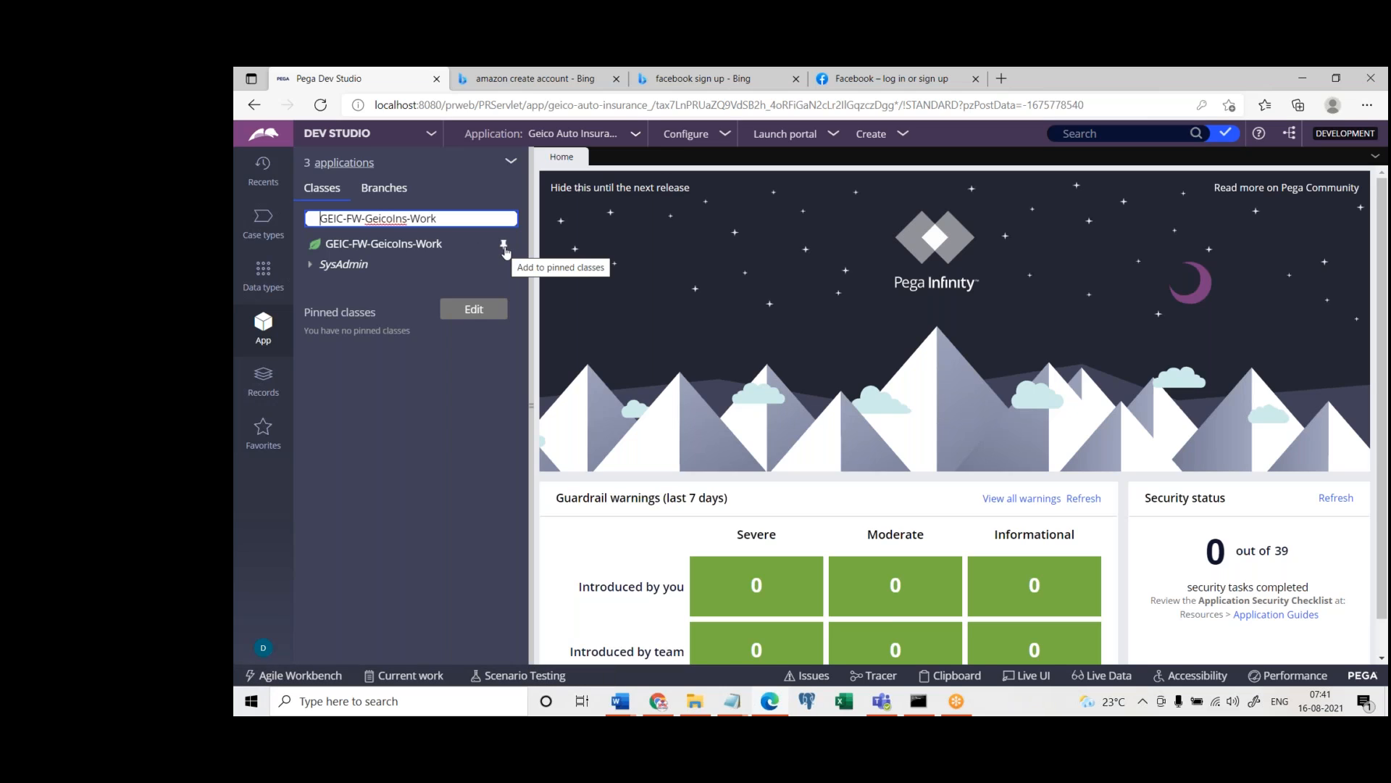
pyautogui.click(504, 247)
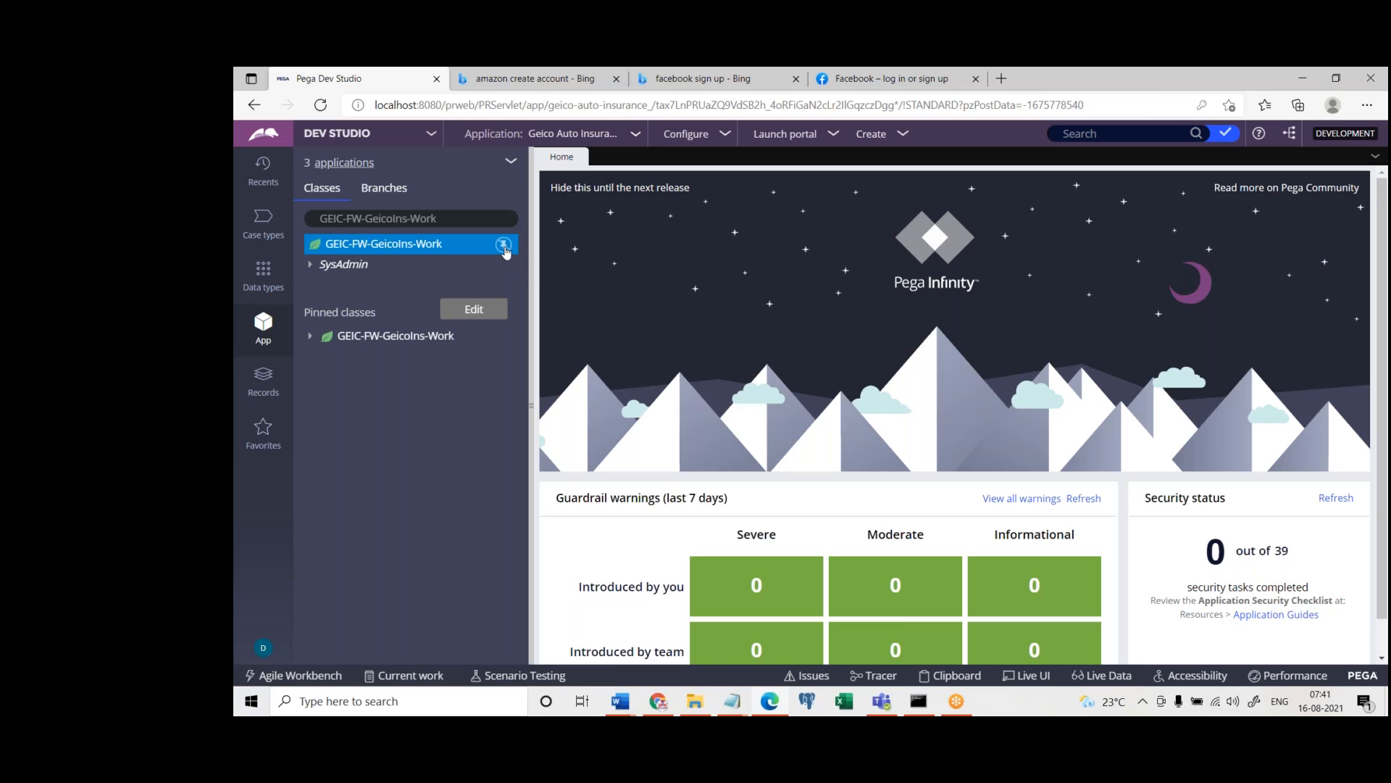
# Set the class search back to GEIC-GeicoAuto-Work with the framework class kept pinned
pyautogui.tripleClick(460, 220)
pyautogui.hotkey('ctrl', 'v')
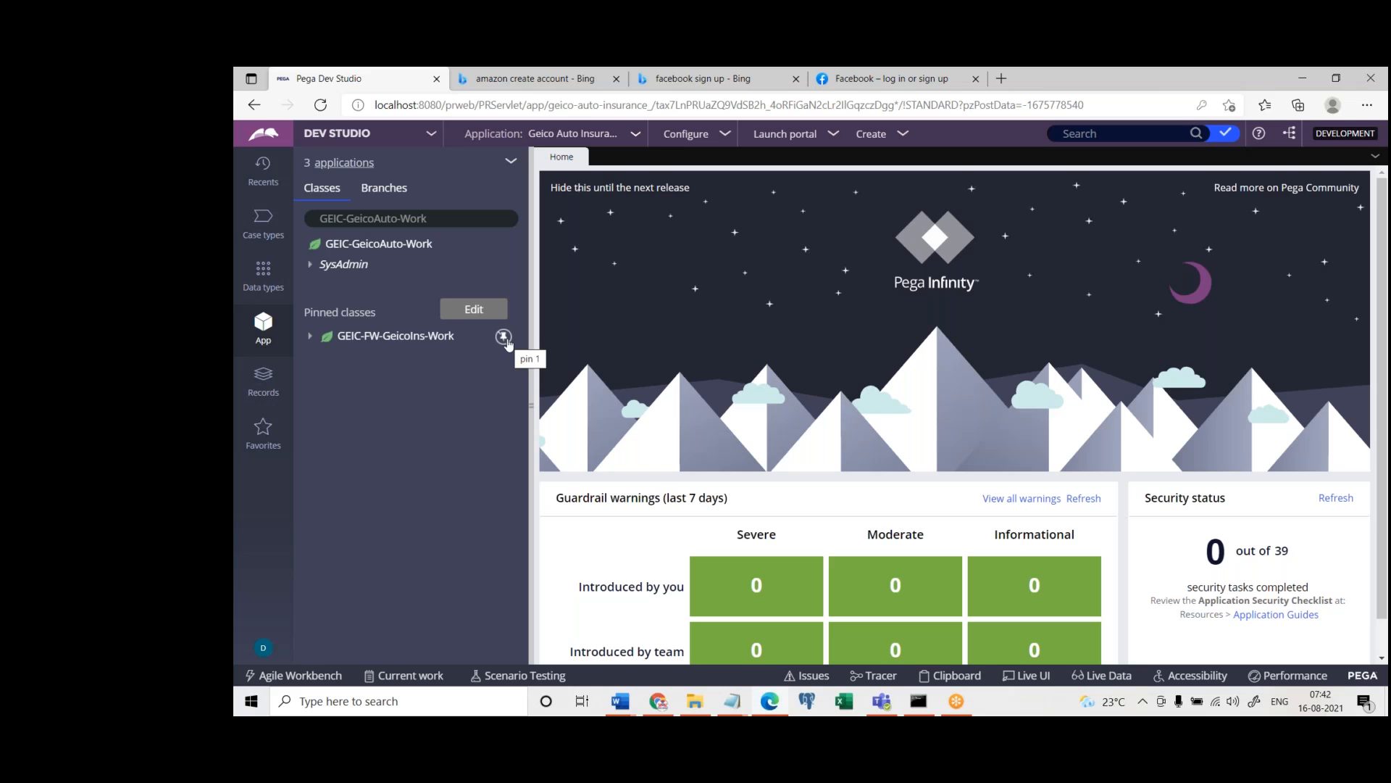
pyautogui.click(485, 219)
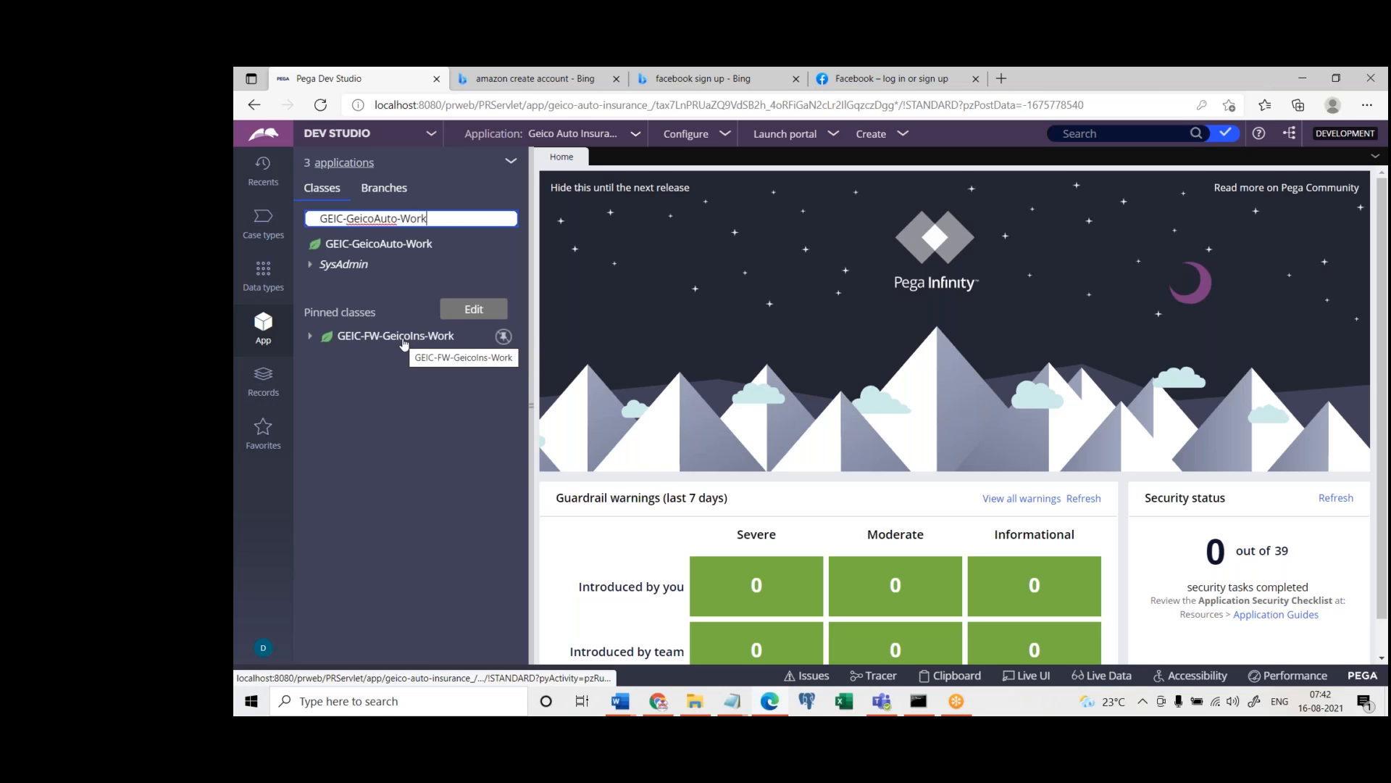
pyautogui.click(432, 444)
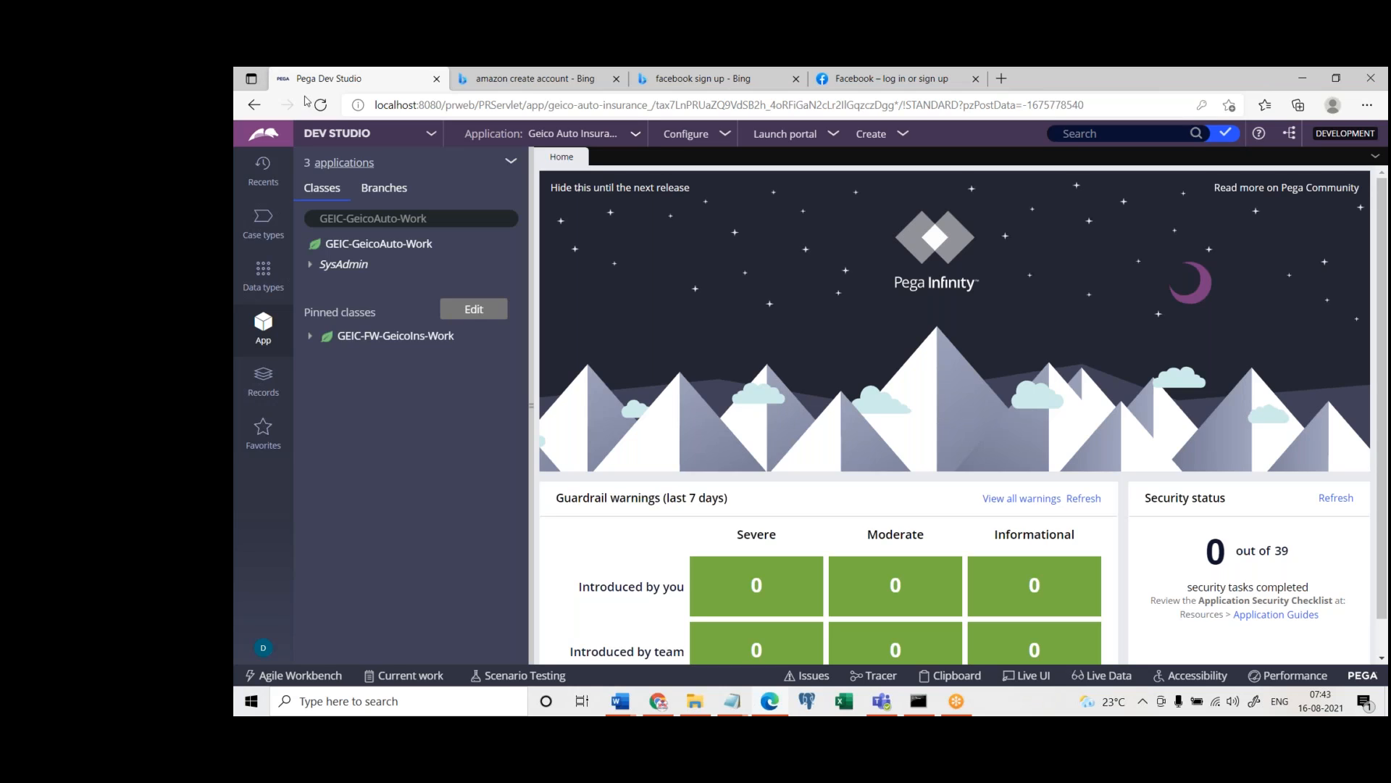
# Search the application classes for Work-, review the matches, and restore GEIC-GeicoAuto-Work
pyautogui.click(443, 218)
pyautogui.hotkey('ctrl', 'a')
pyautogui.press('BackSpace')
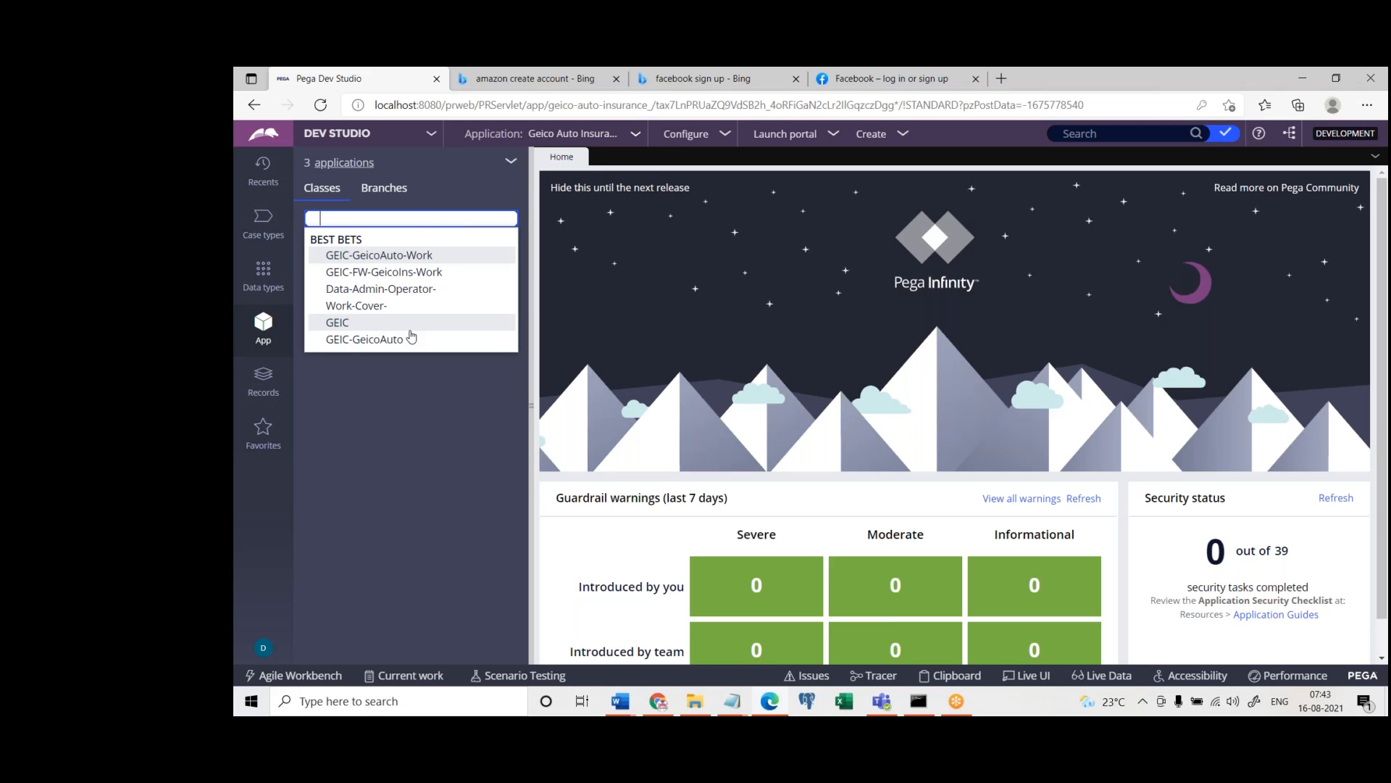
pyautogui.write('Work-')
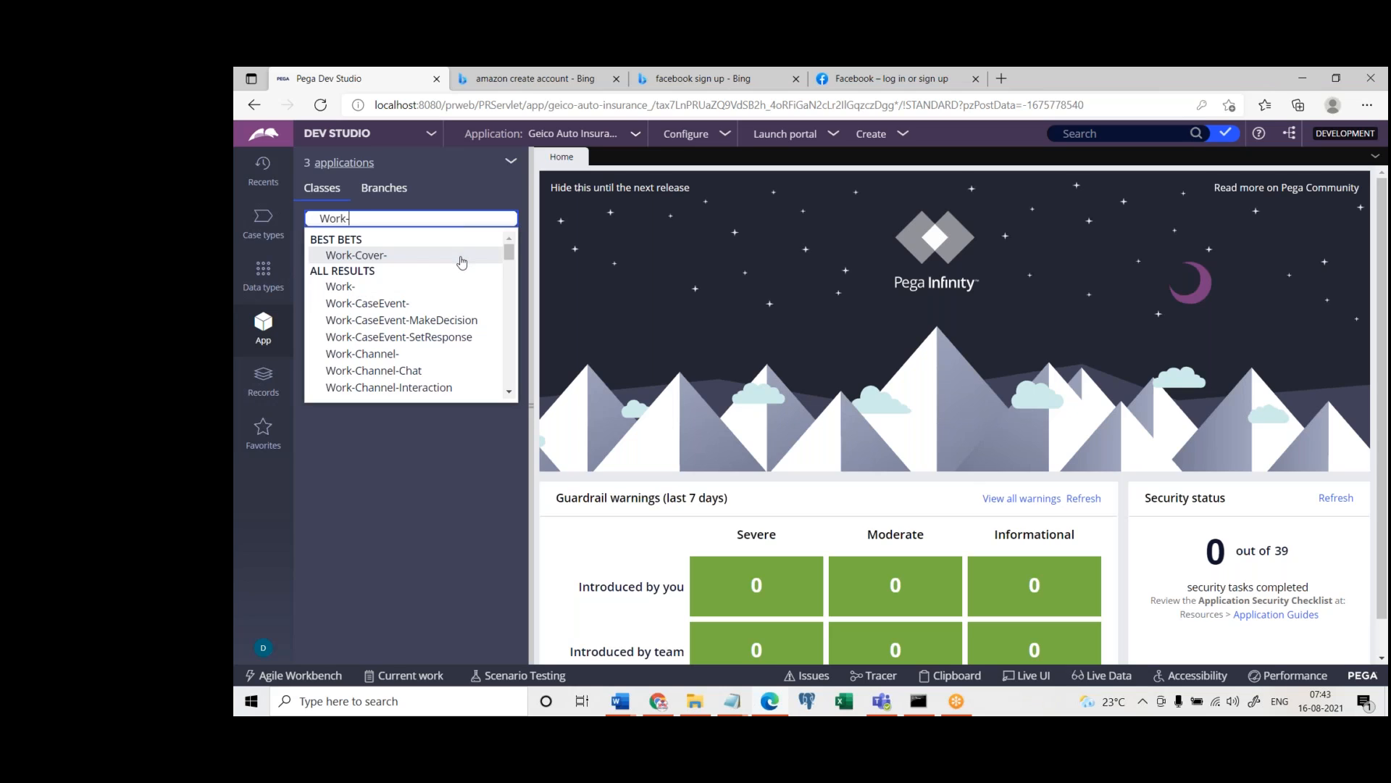
pyautogui.hotkey('ctrl', 'a')
pyautogui.press('BackSpace')
pyautogui.click(462, 263)
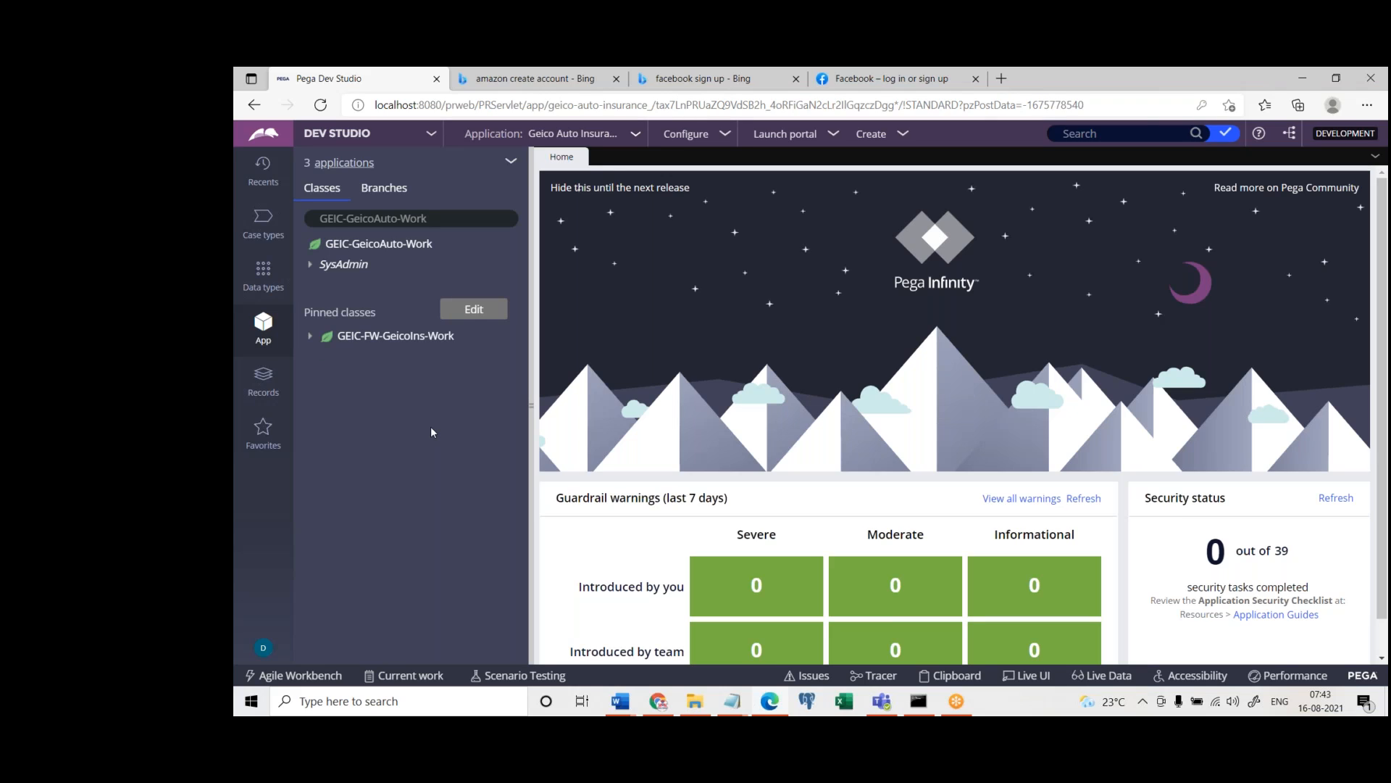
pyautogui.click(298, 93)
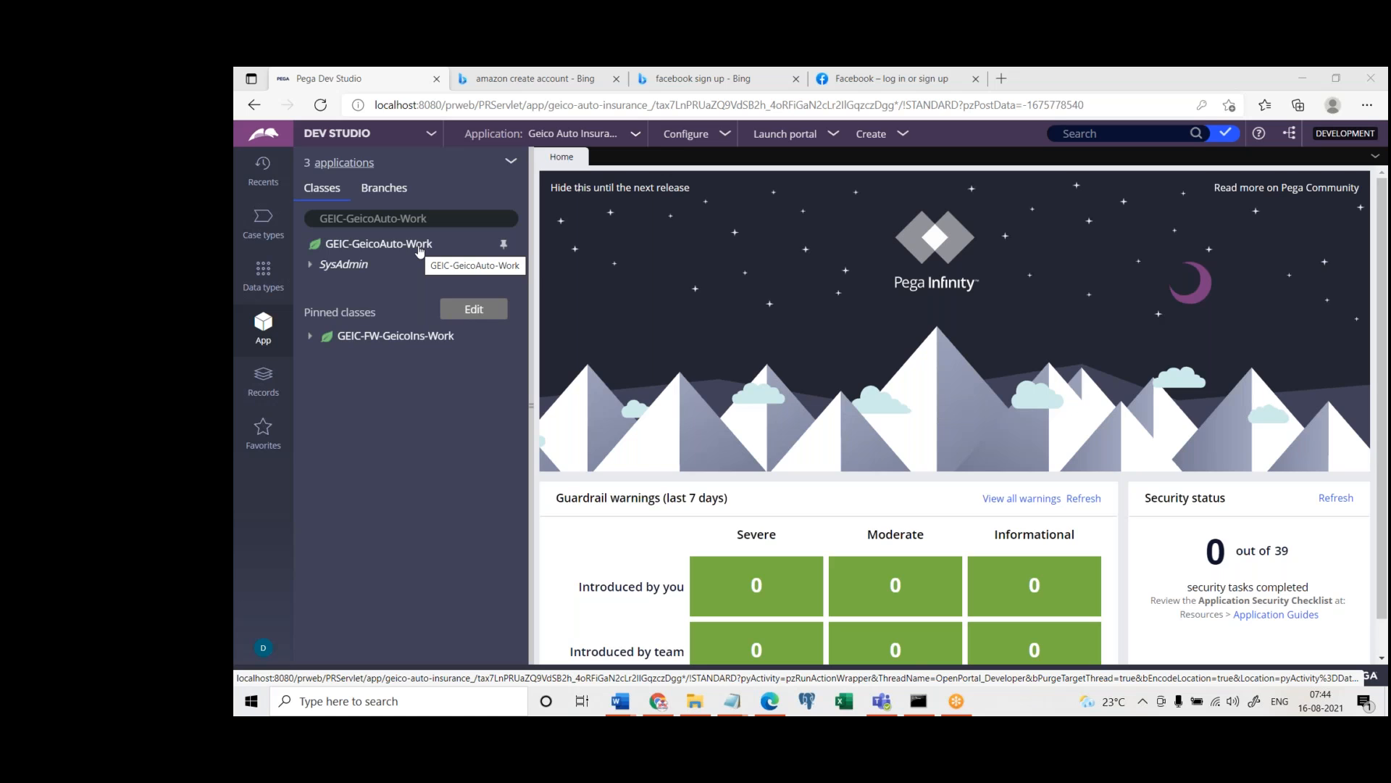
# Create and open a Section record labelled "test" in GEIC-GeicoAuto-Work, using ruleset GeicoAuto 01-01-01
pyautogui.click(382, 247)
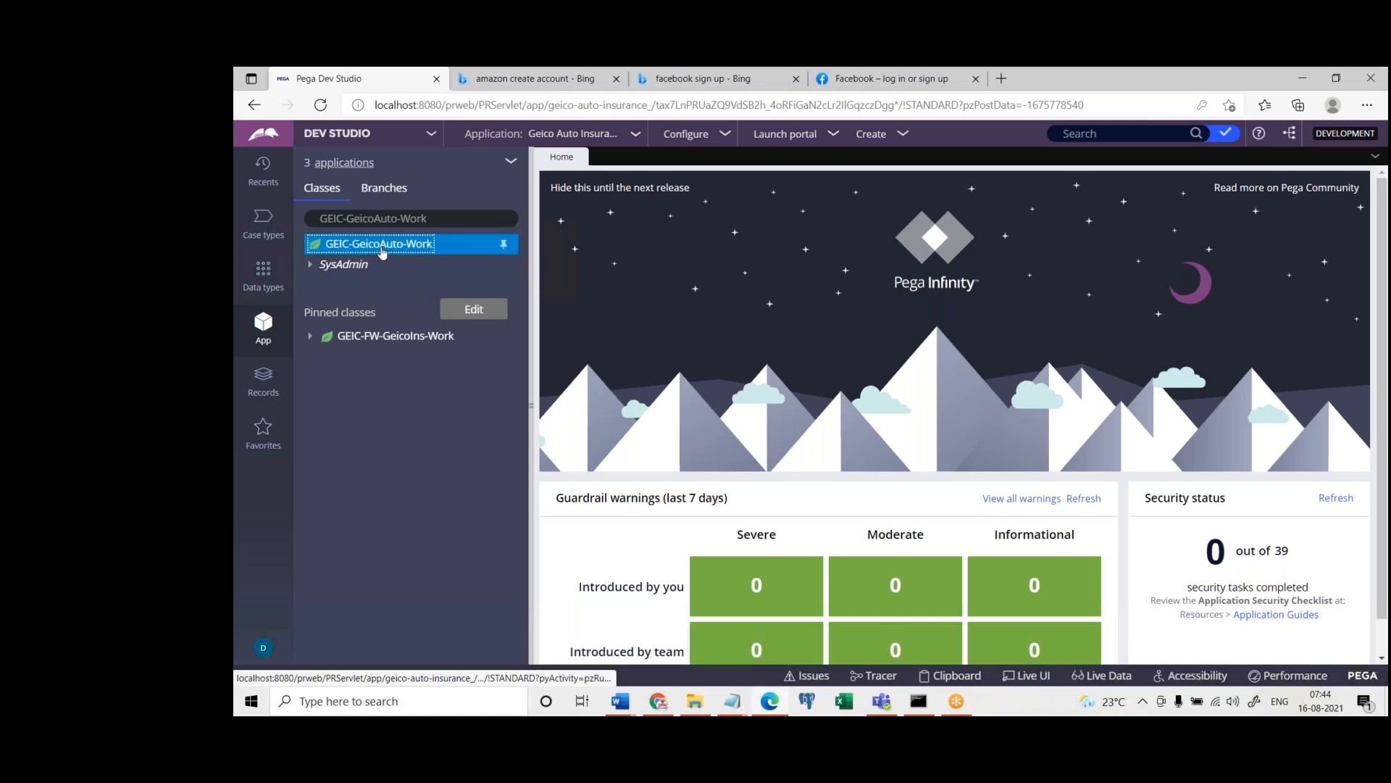
pyautogui.rightClick(382, 250)
pyautogui.moveTo(395, 264)
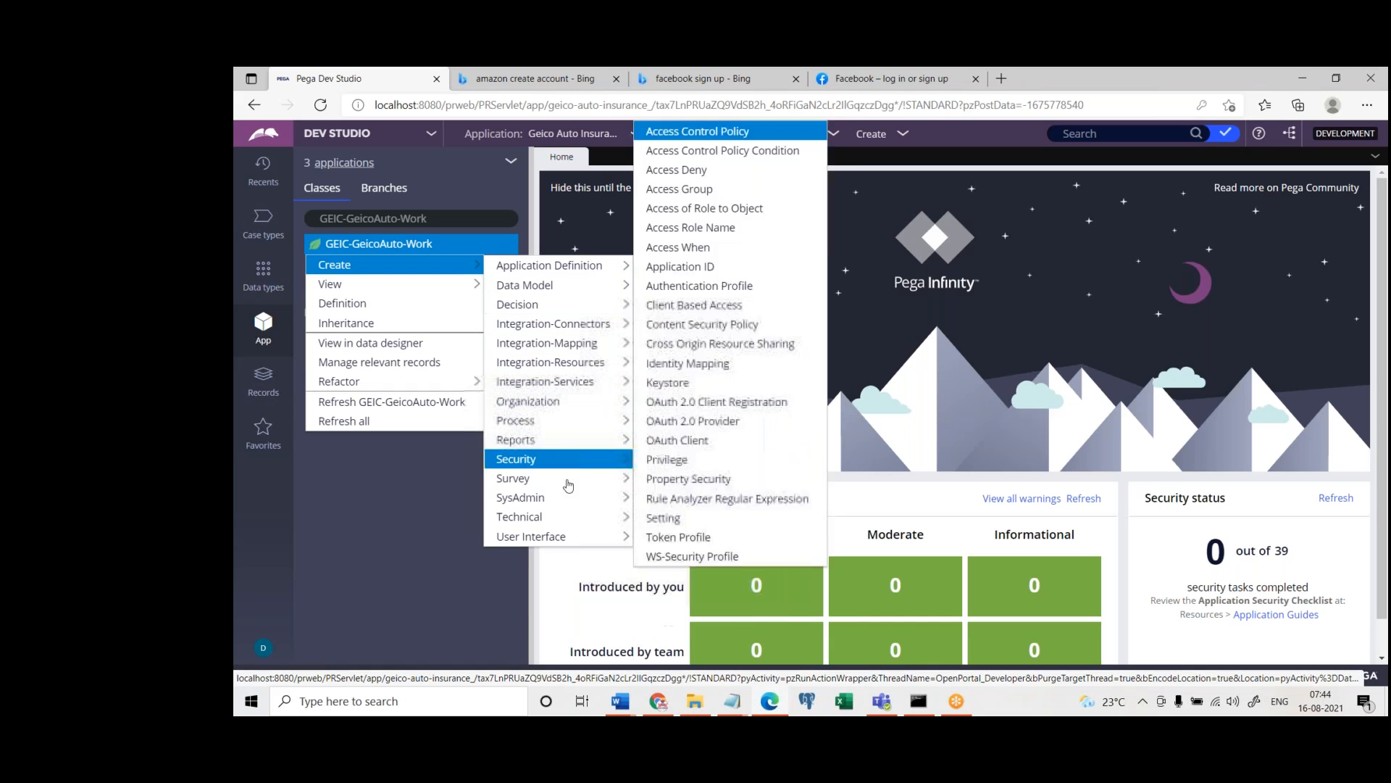
pyautogui.moveTo(566, 537)
pyautogui.click(674, 653)
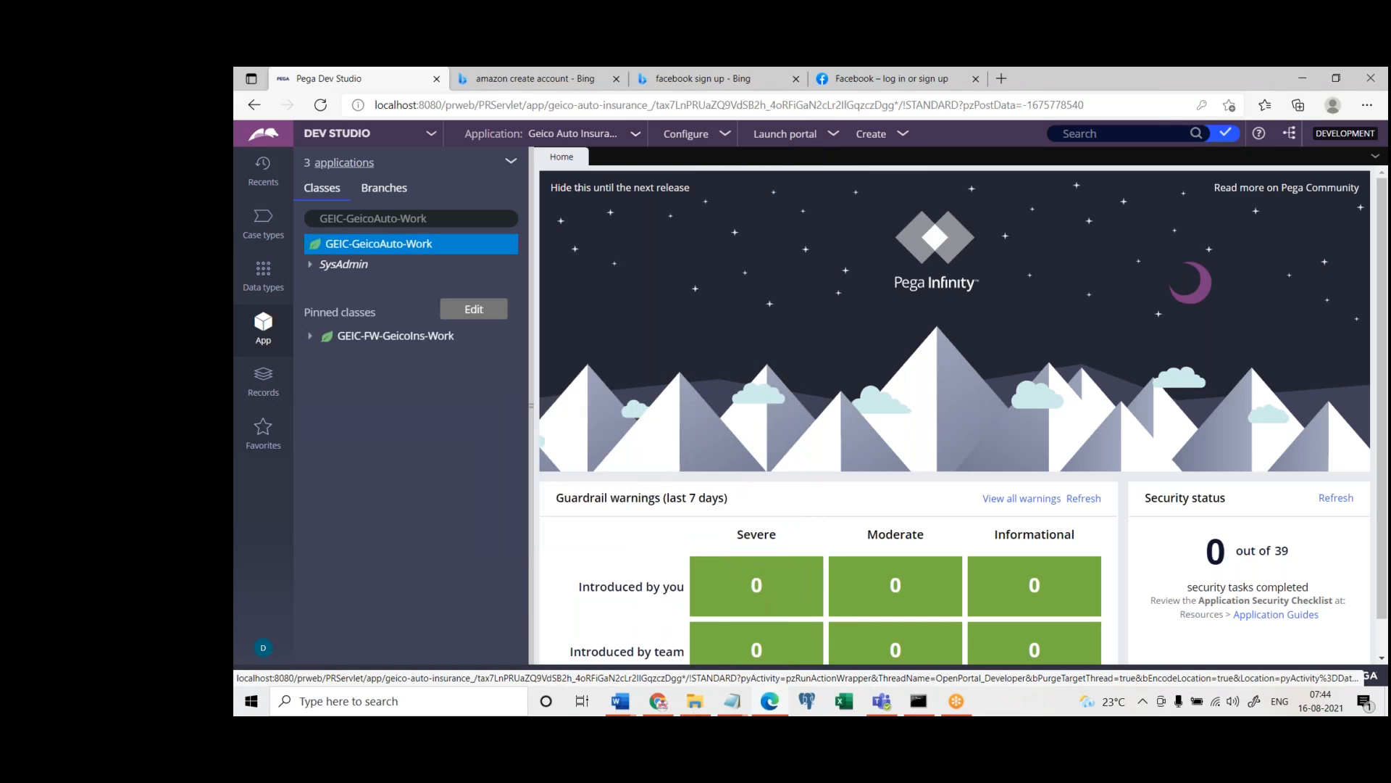
pyautogui.click(645, 287)
pyautogui.write('test')
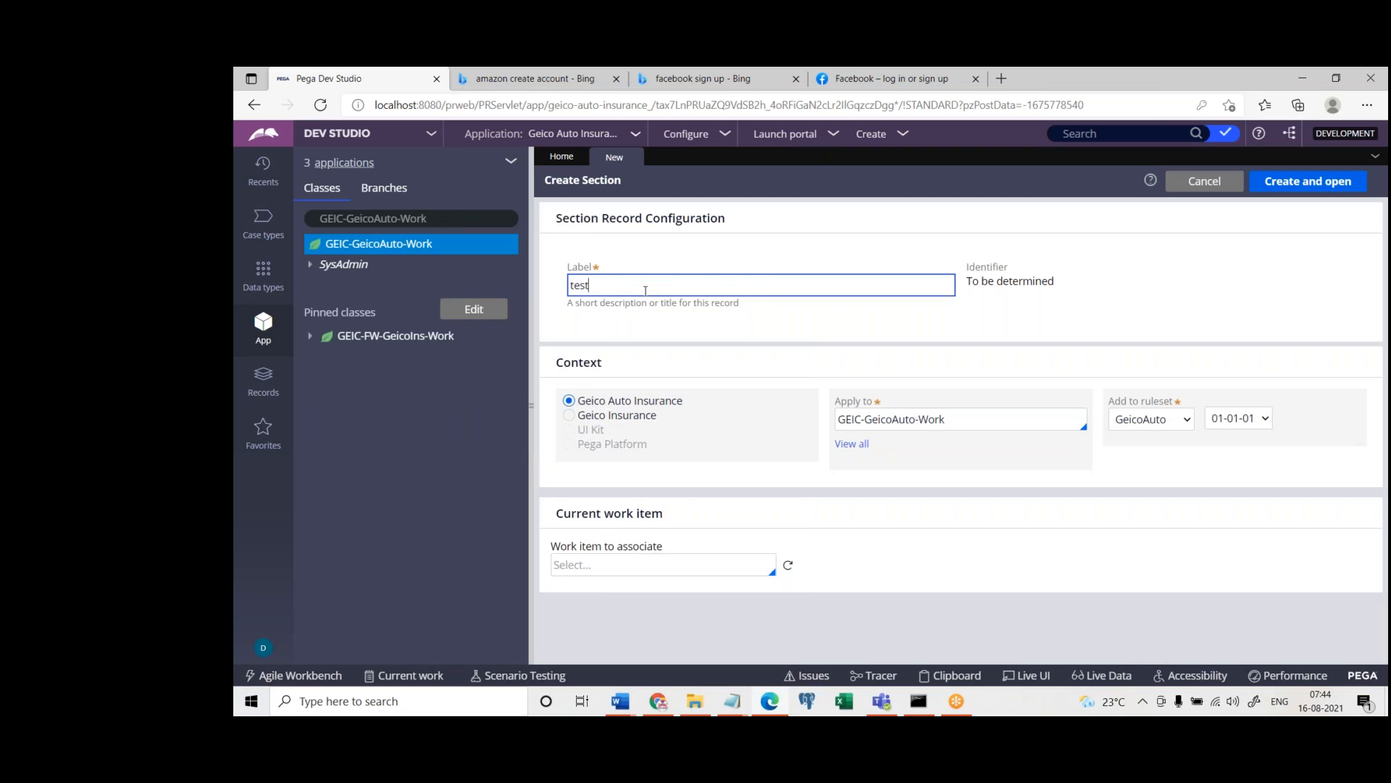
pyautogui.click(1308, 181)
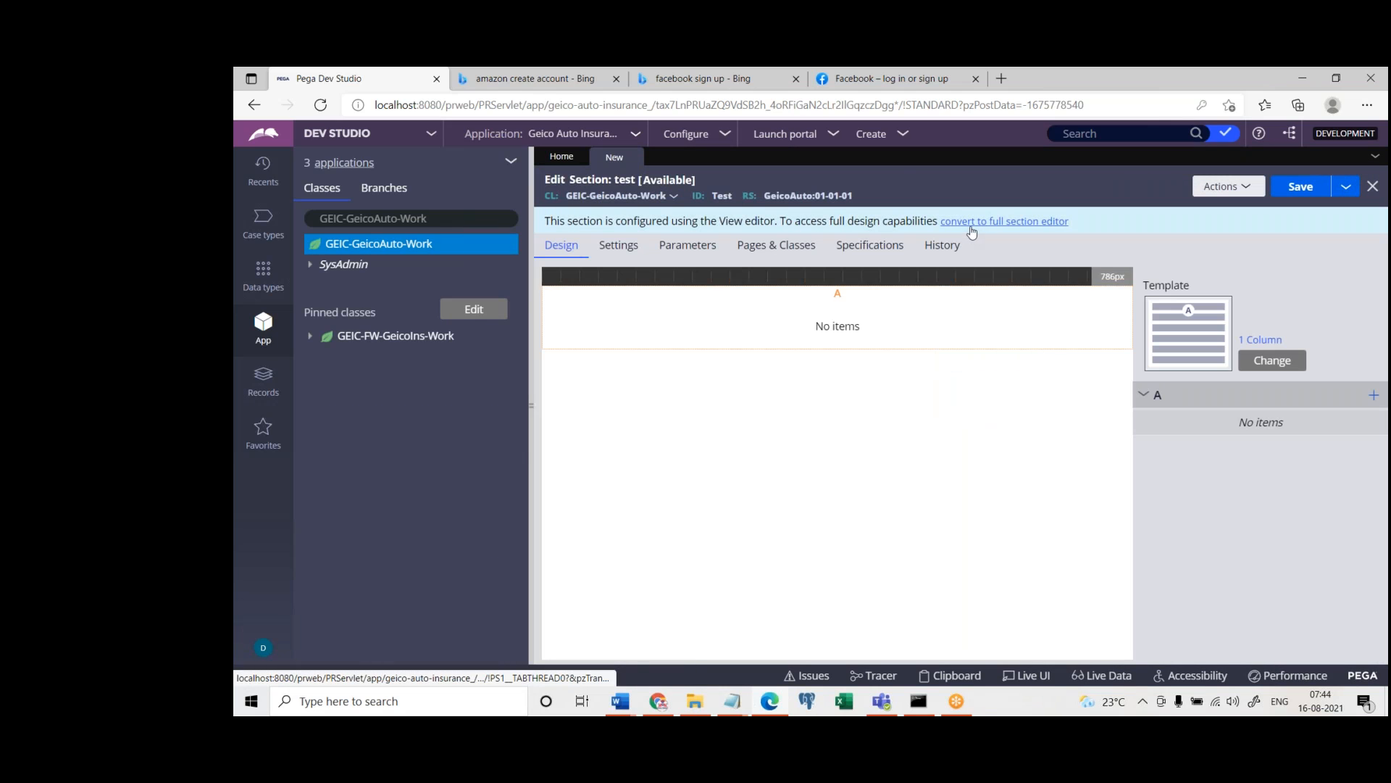
# Convert the test section to the full section editor and add a Text input control to its stacked dynamic layout
pyautogui.click(972, 222)
pyautogui.click(1157, 480)
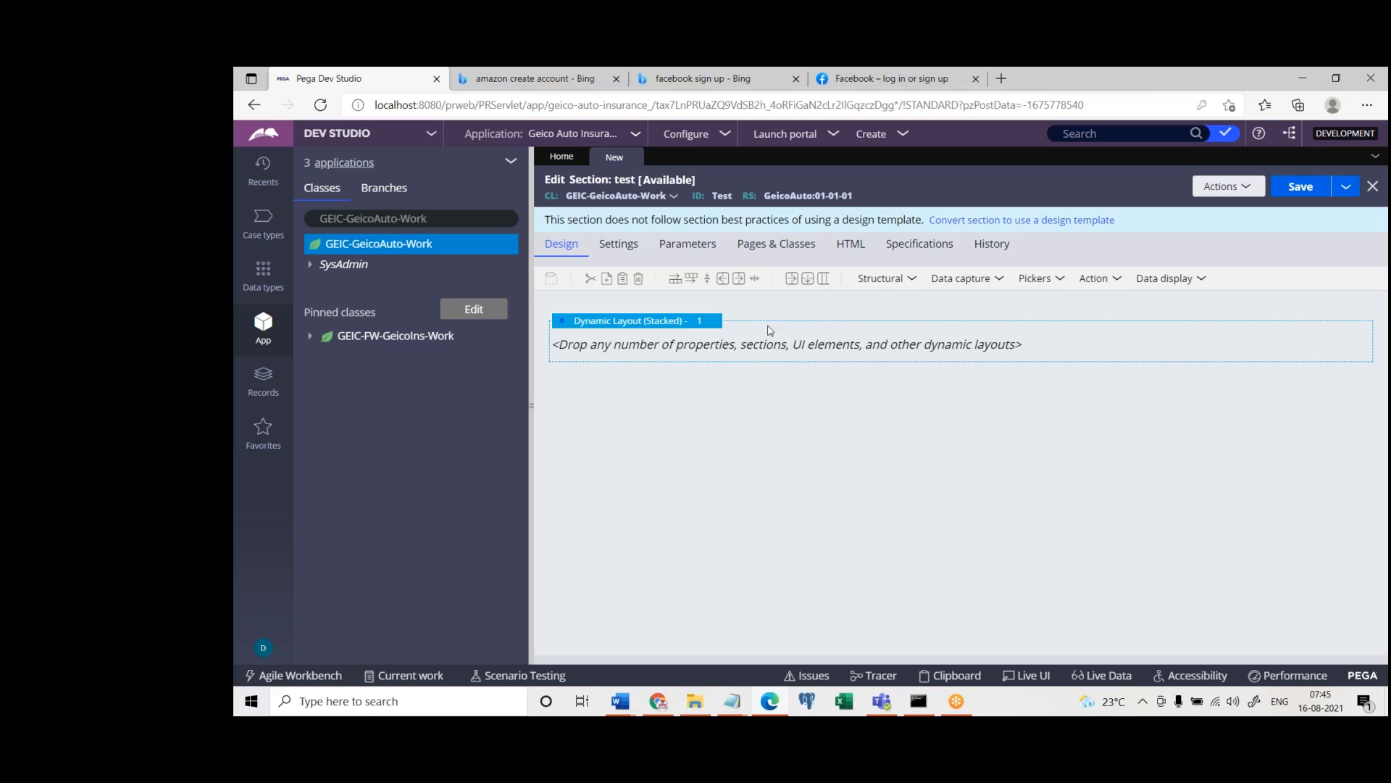
pyautogui.click(963, 278)
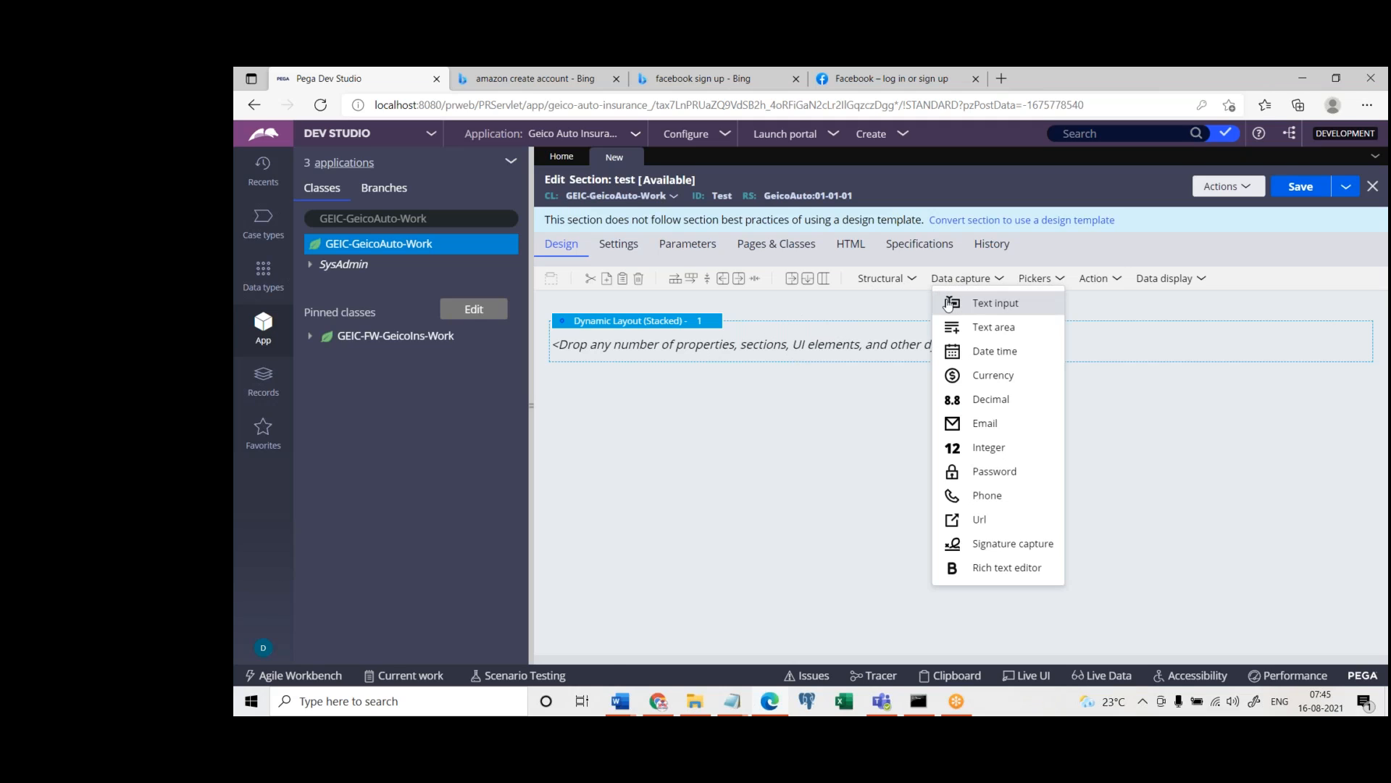
pyautogui.moveTo(950, 308); pyautogui.dragTo(757, 344)
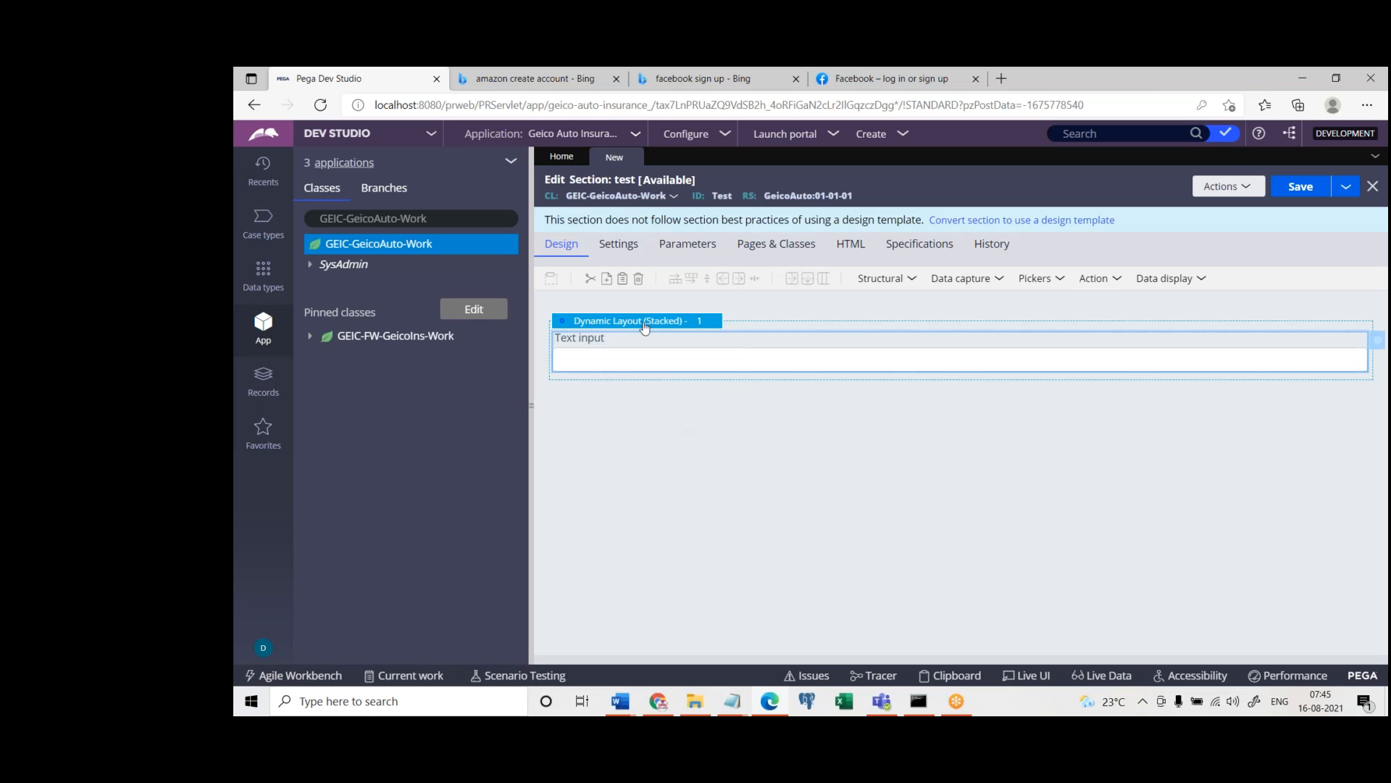
# Switch to Notepad, replace the A/B/C notes with "Layout", place the window over Dev Studio, and minimize it
pyautogui.click(732, 700)
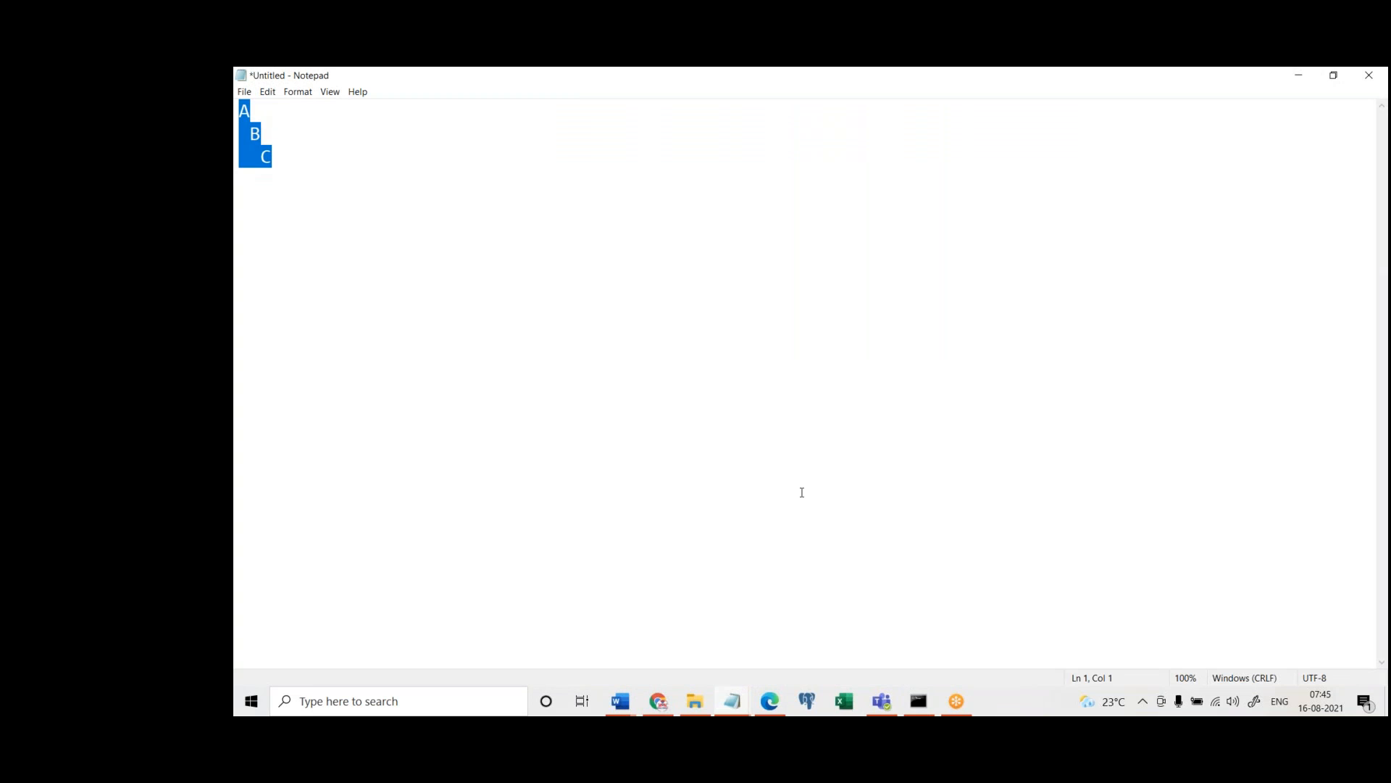
pyautogui.write('Layout')
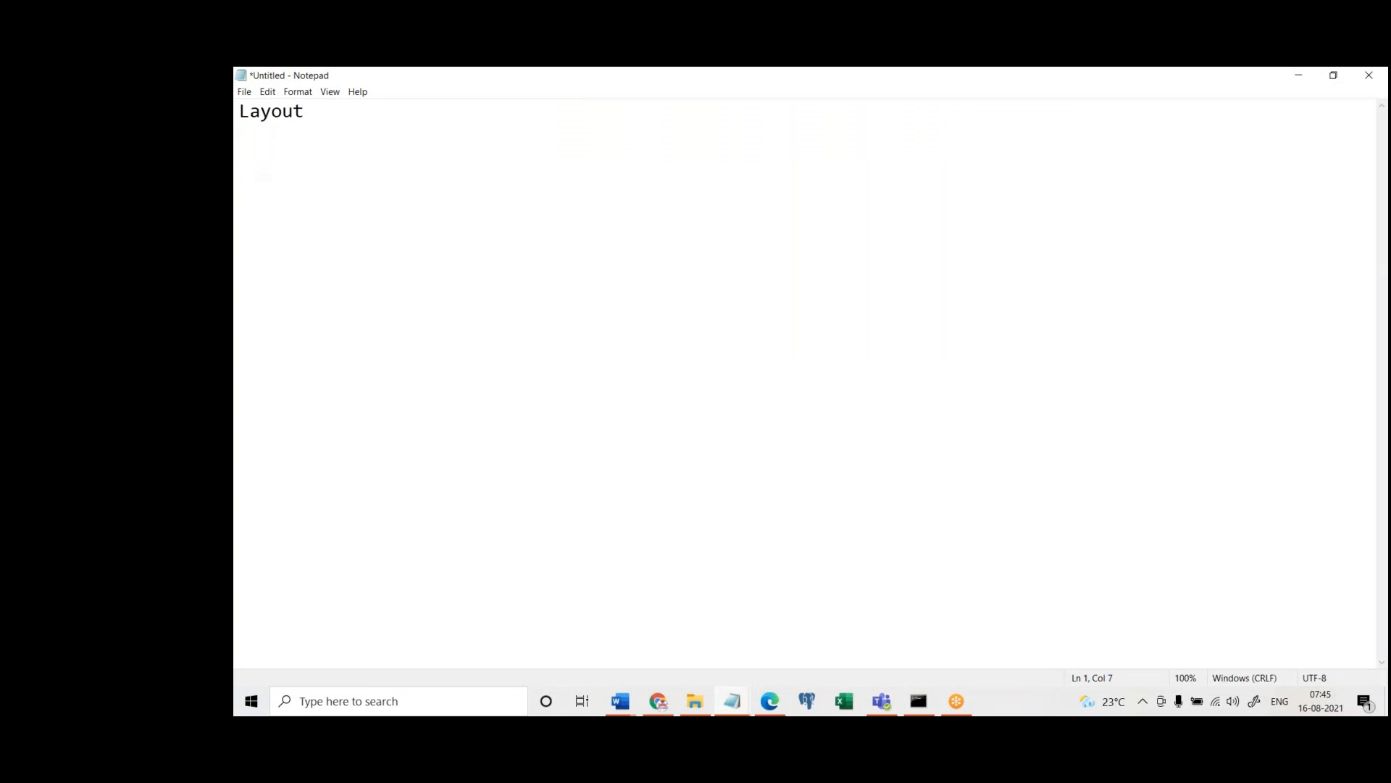
pyautogui.doubleClick(566, 78)
pyautogui.moveTo(566, 130); pyautogui.dragTo(880, 290)
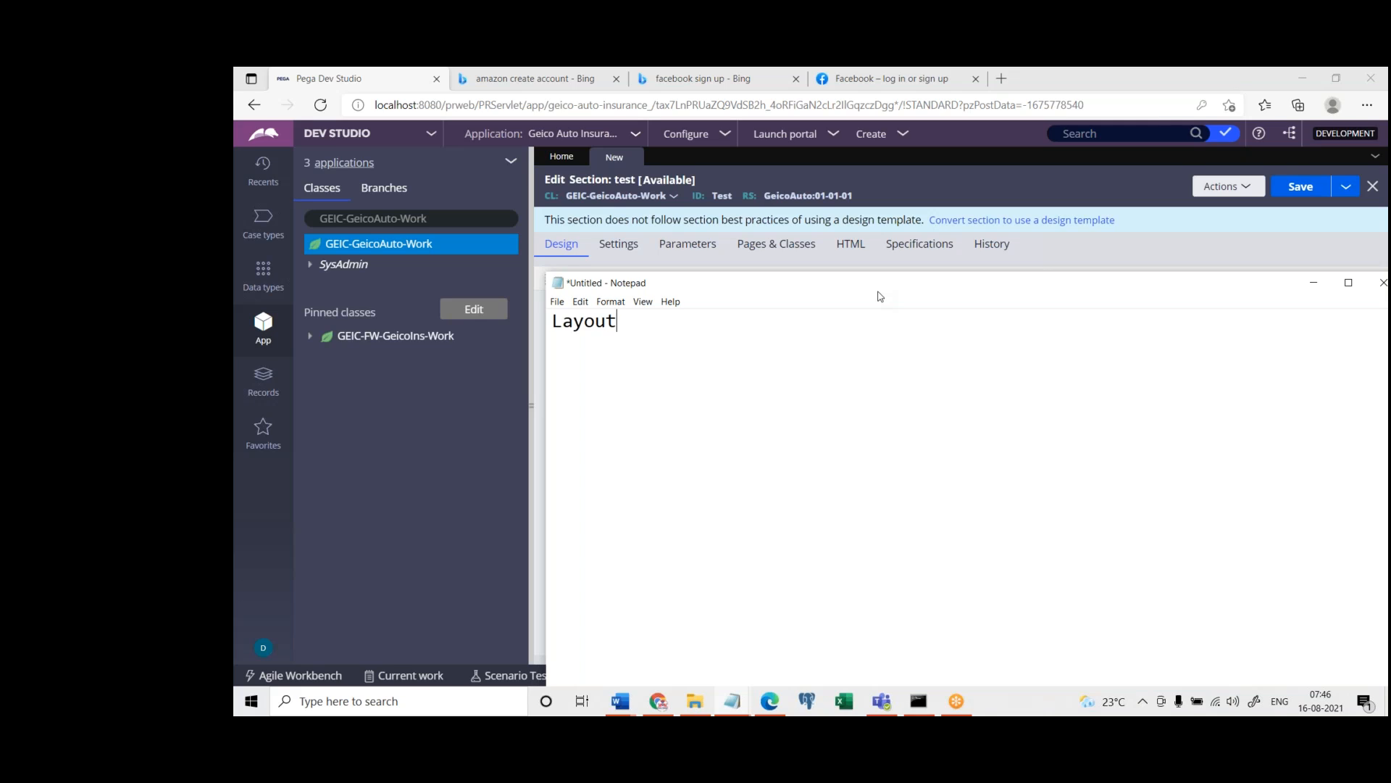
pyautogui.press('Return')
pyautogui.press('Return')
pyautogui.click(1311, 285)
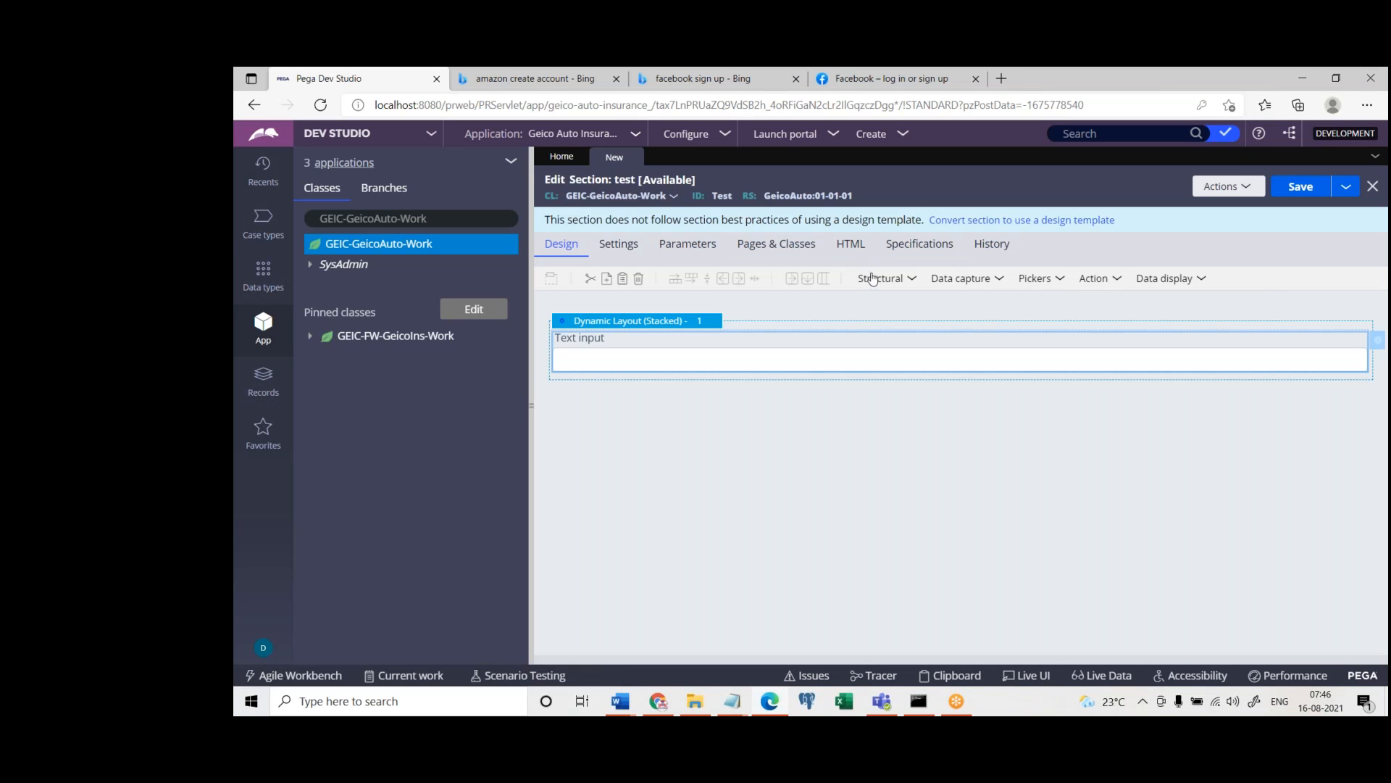
# Add two more Text input controls below the existing one in the dynamic layout
pyautogui.click(954, 279)
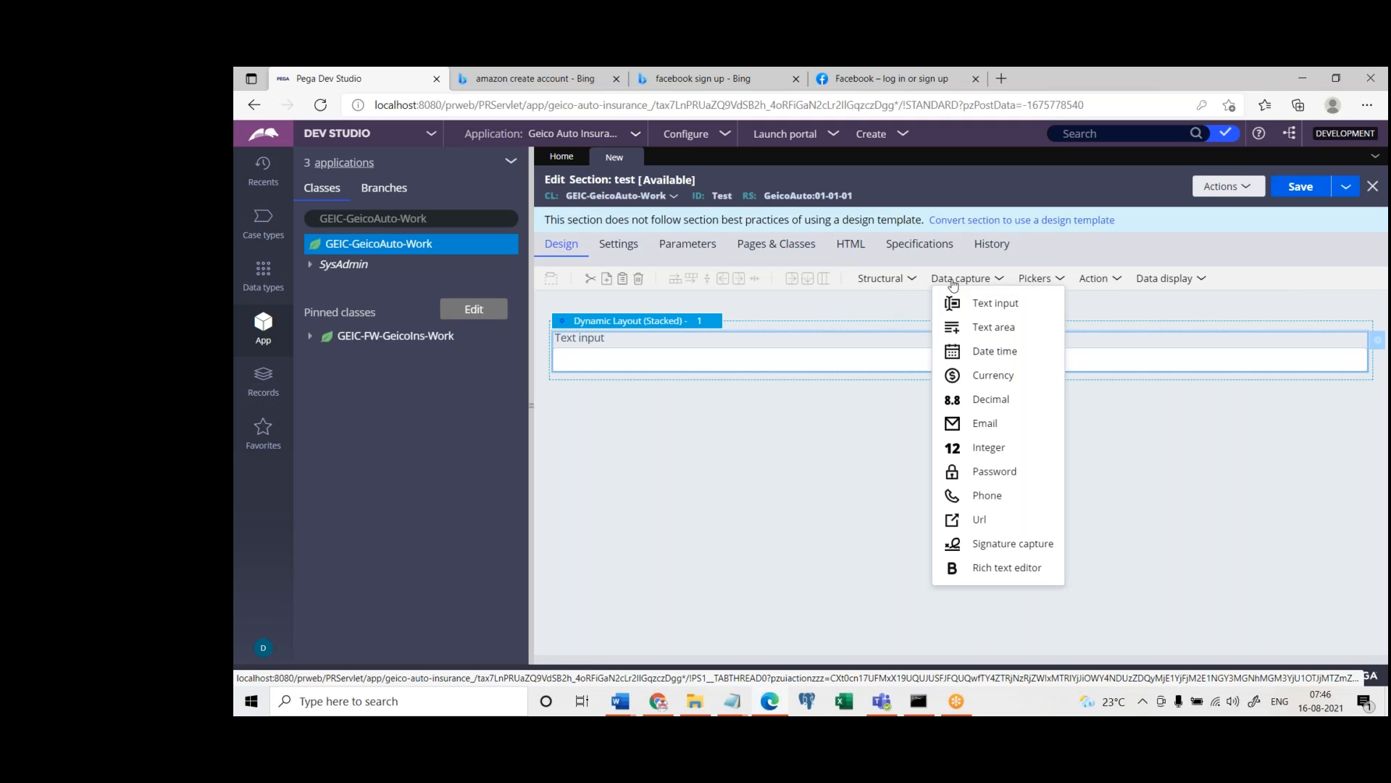
pyautogui.click(960, 305)
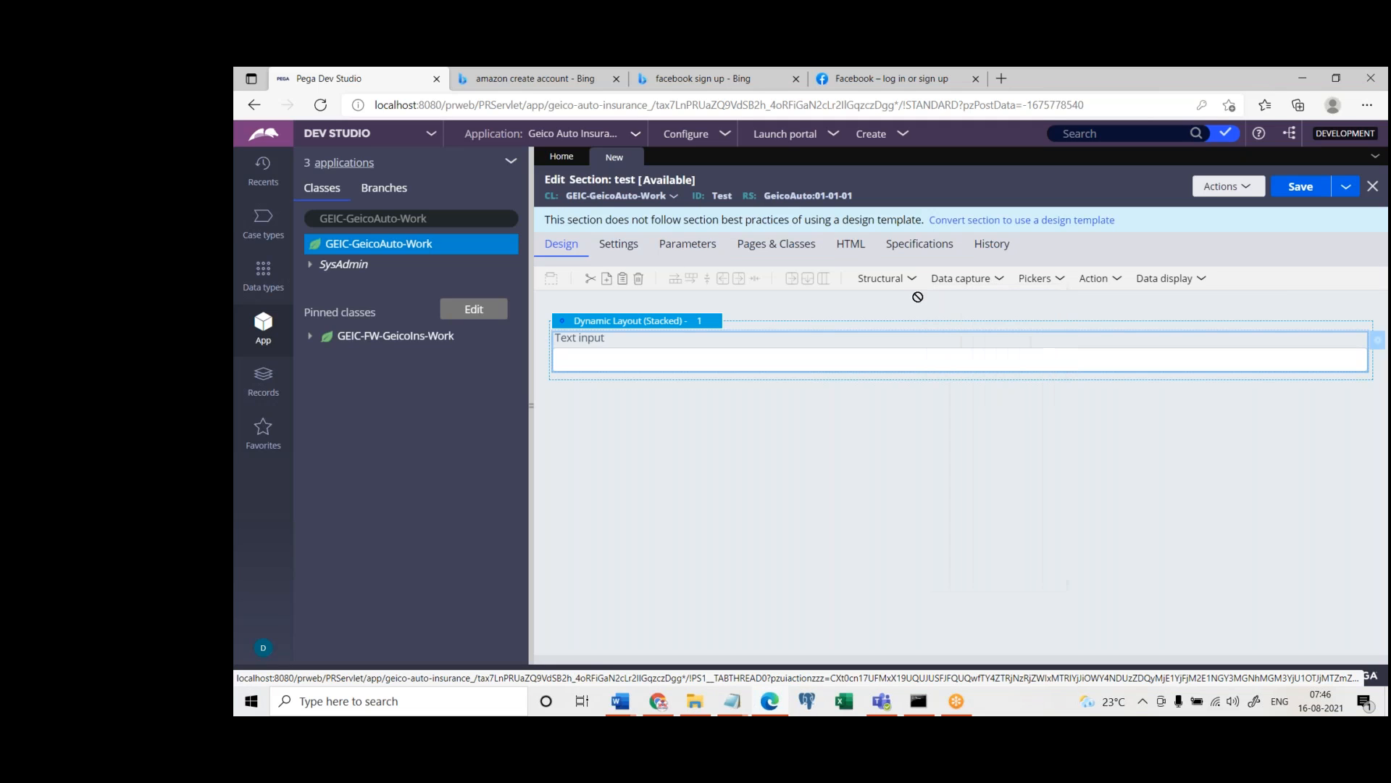
pyautogui.click(642, 388)
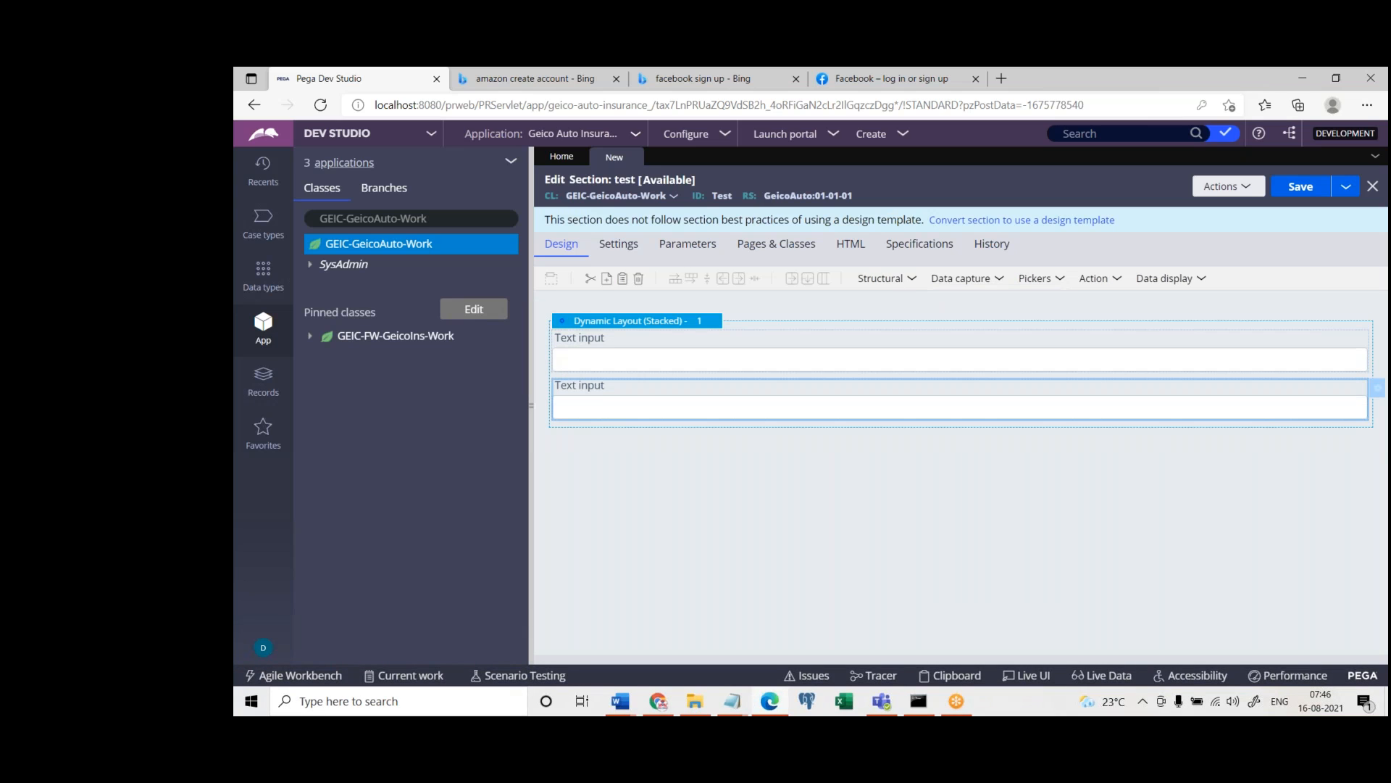
pyautogui.click(960, 280)
pyautogui.click(949, 303)
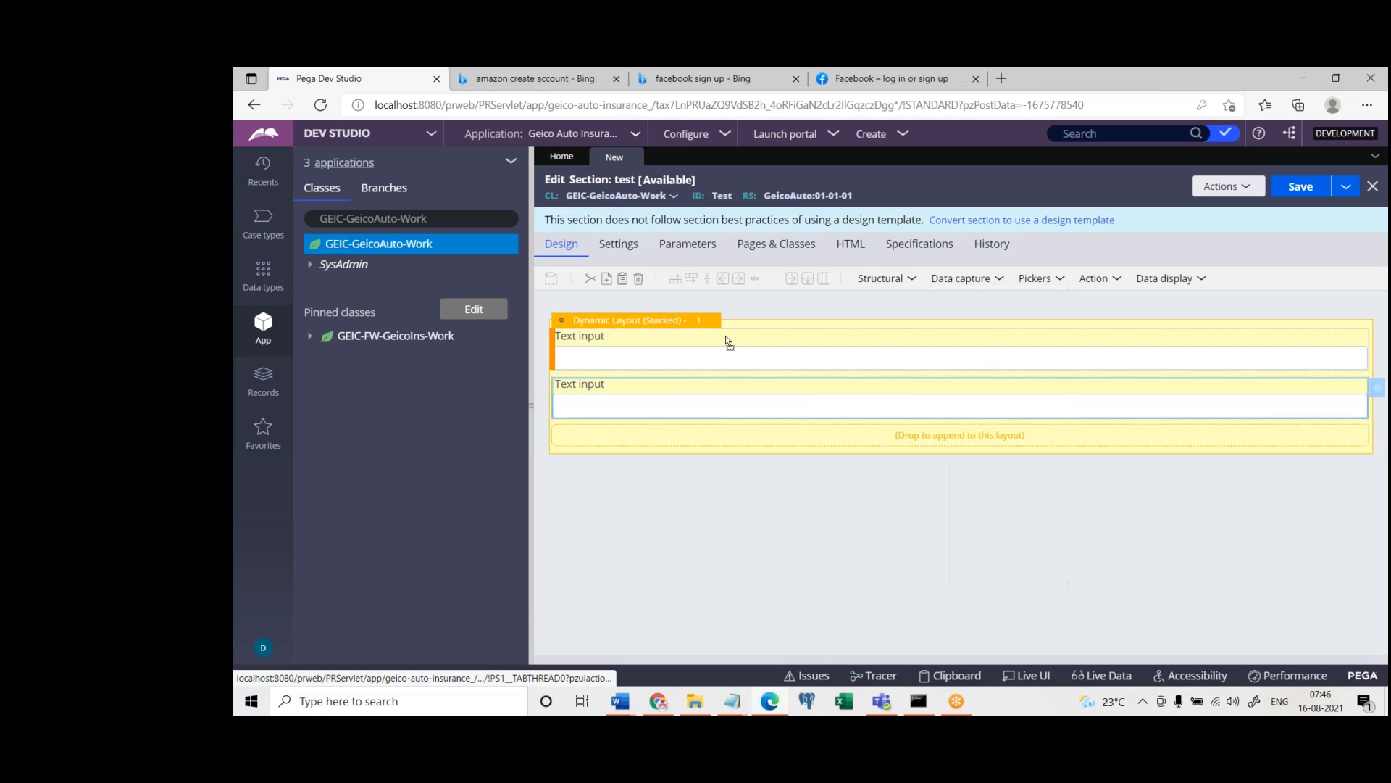
pyautogui.click(674, 431)
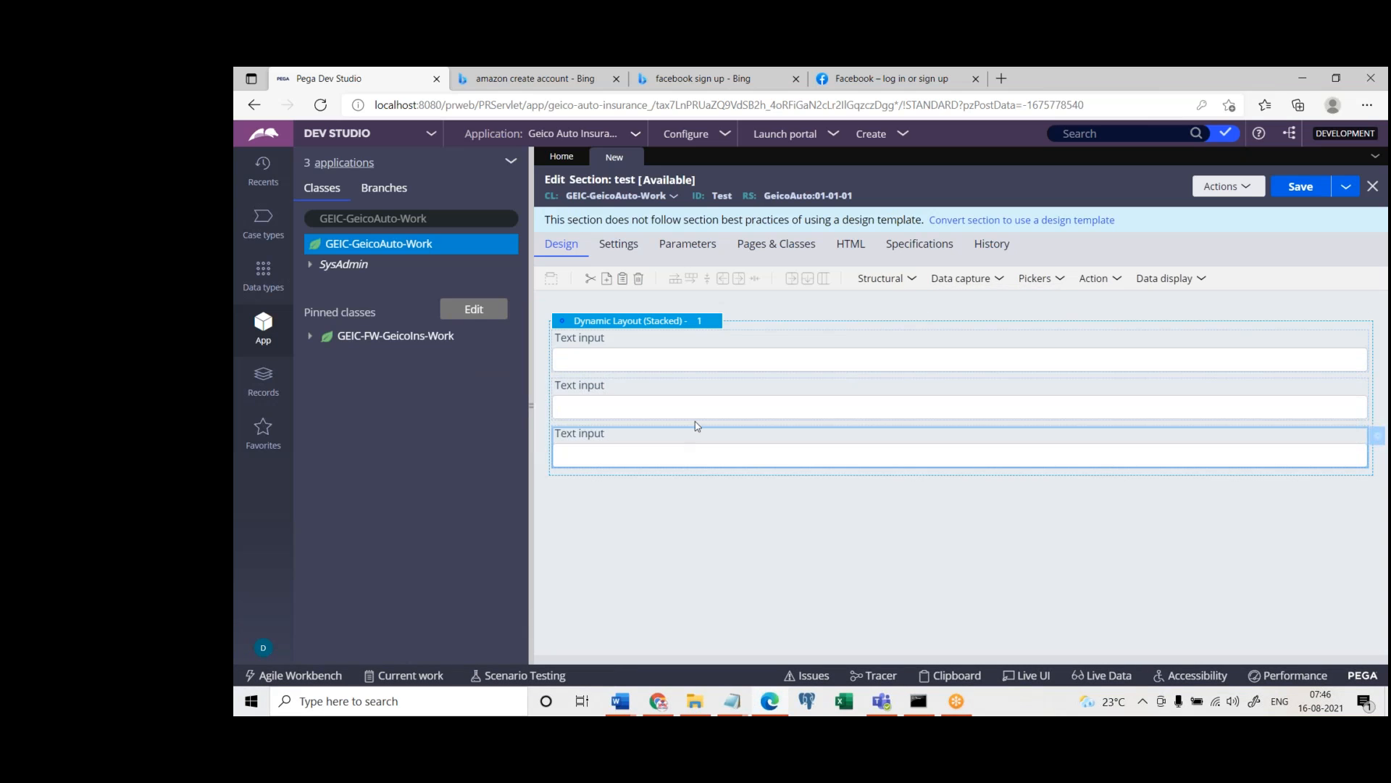
# Change the dynamic layout's format to Inline grid double and submit its properties
pyautogui.click(698, 326)
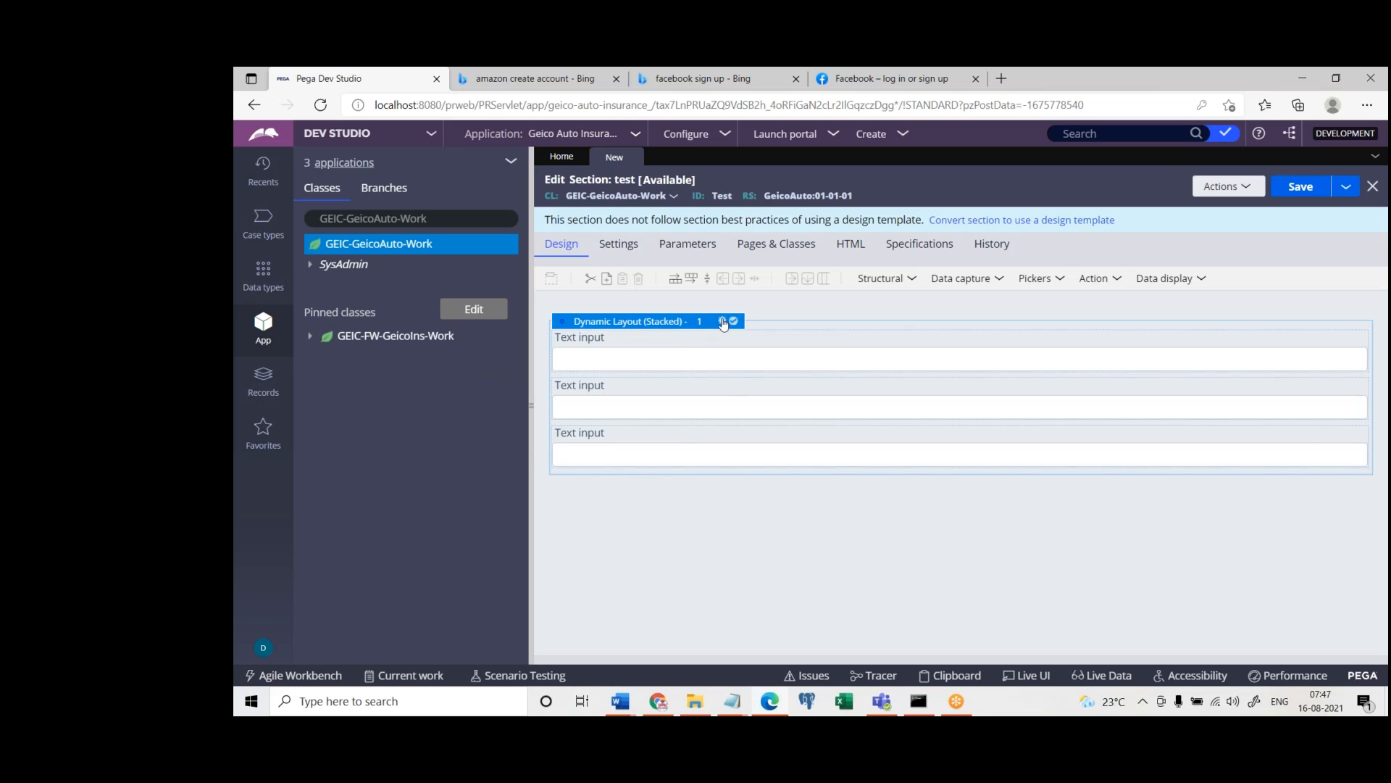
pyautogui.click(723, 321)
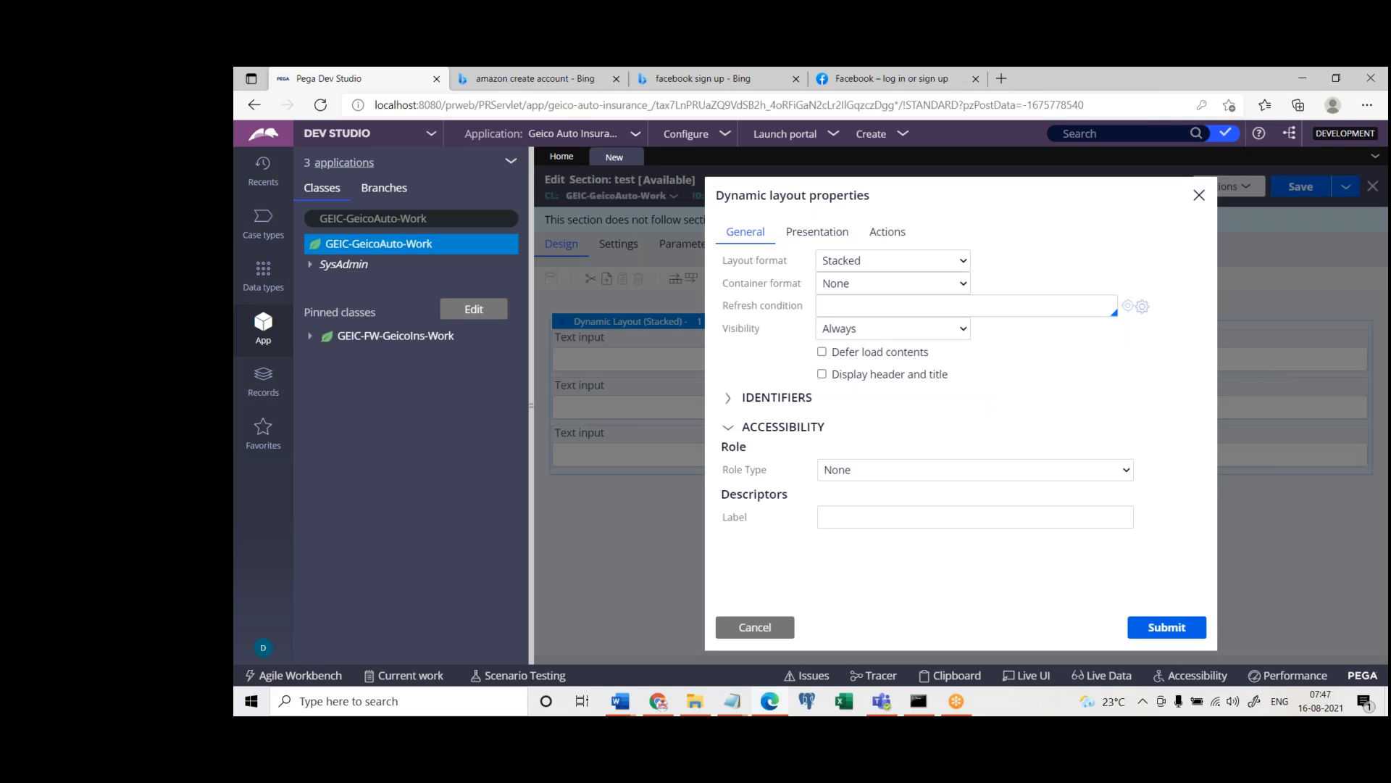
pyautogui.click(886, 266)
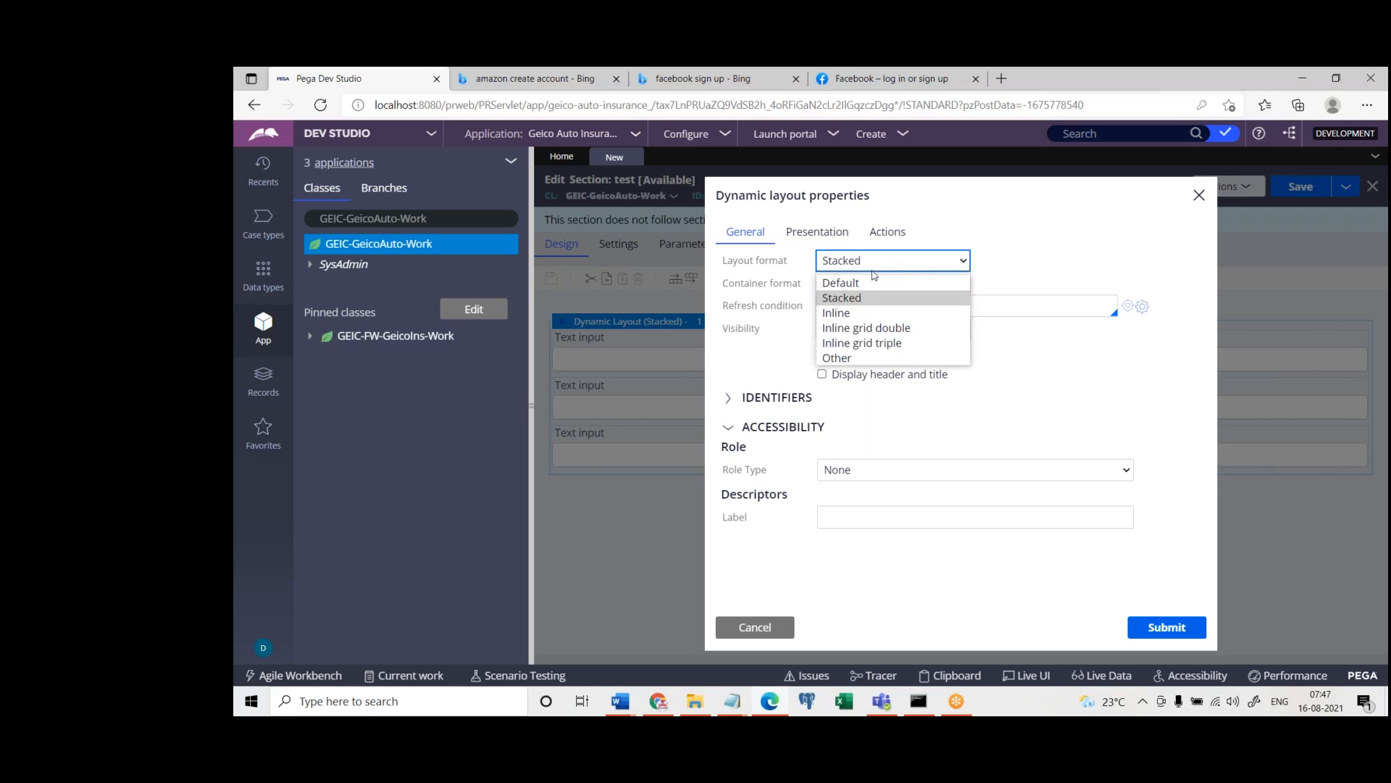
pyautogui.click(856, 329)
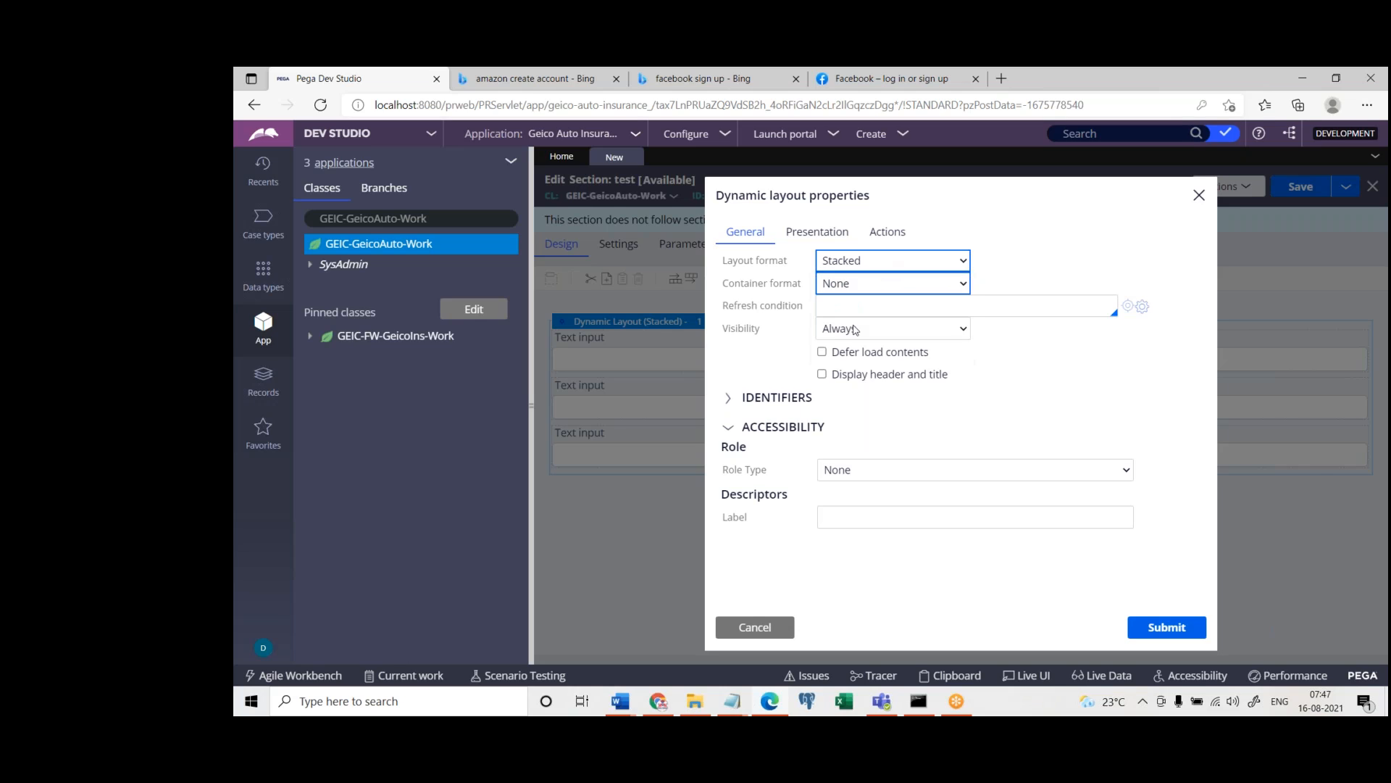
pyautogui.click(1161, 627)
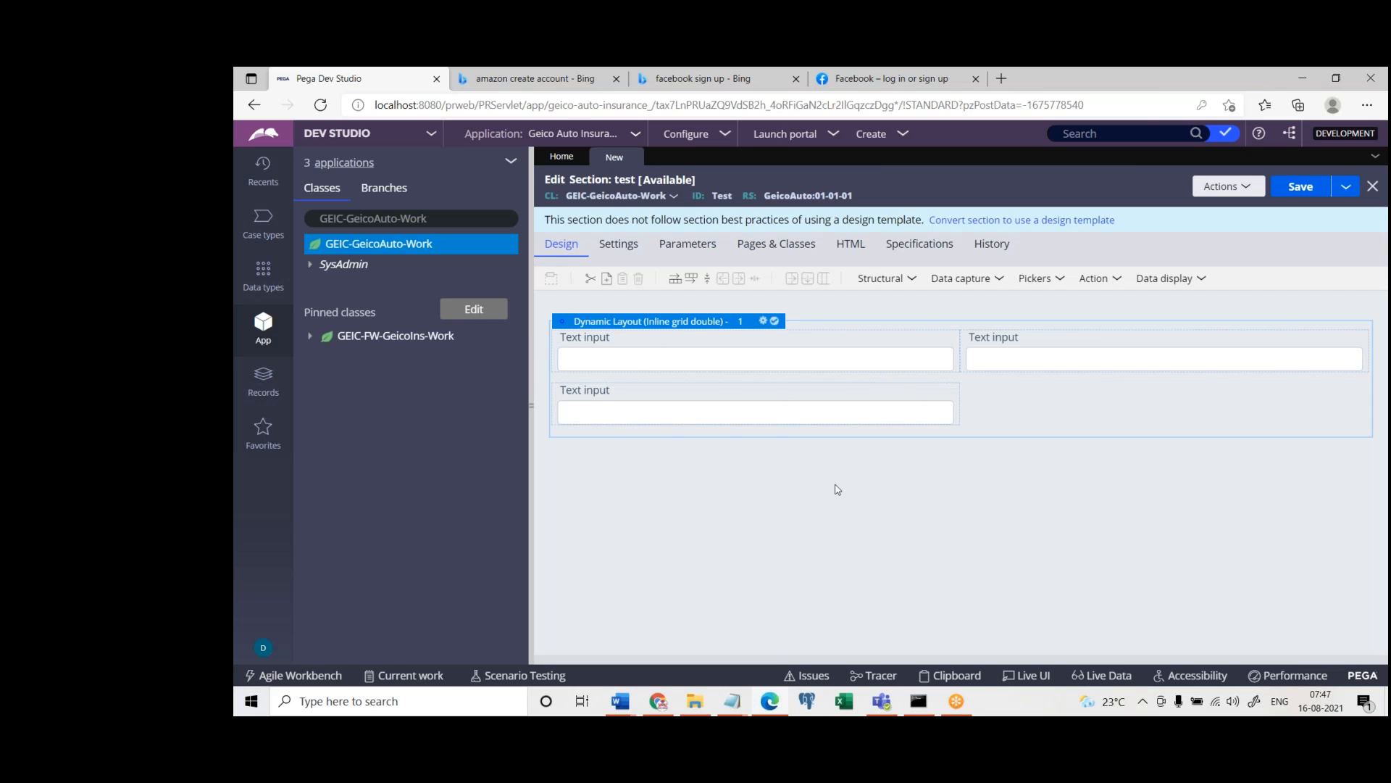
# Append another Text input, a Currency, an Integer and a Password control to the dynamic layout
pyautogui.click(887, 281)
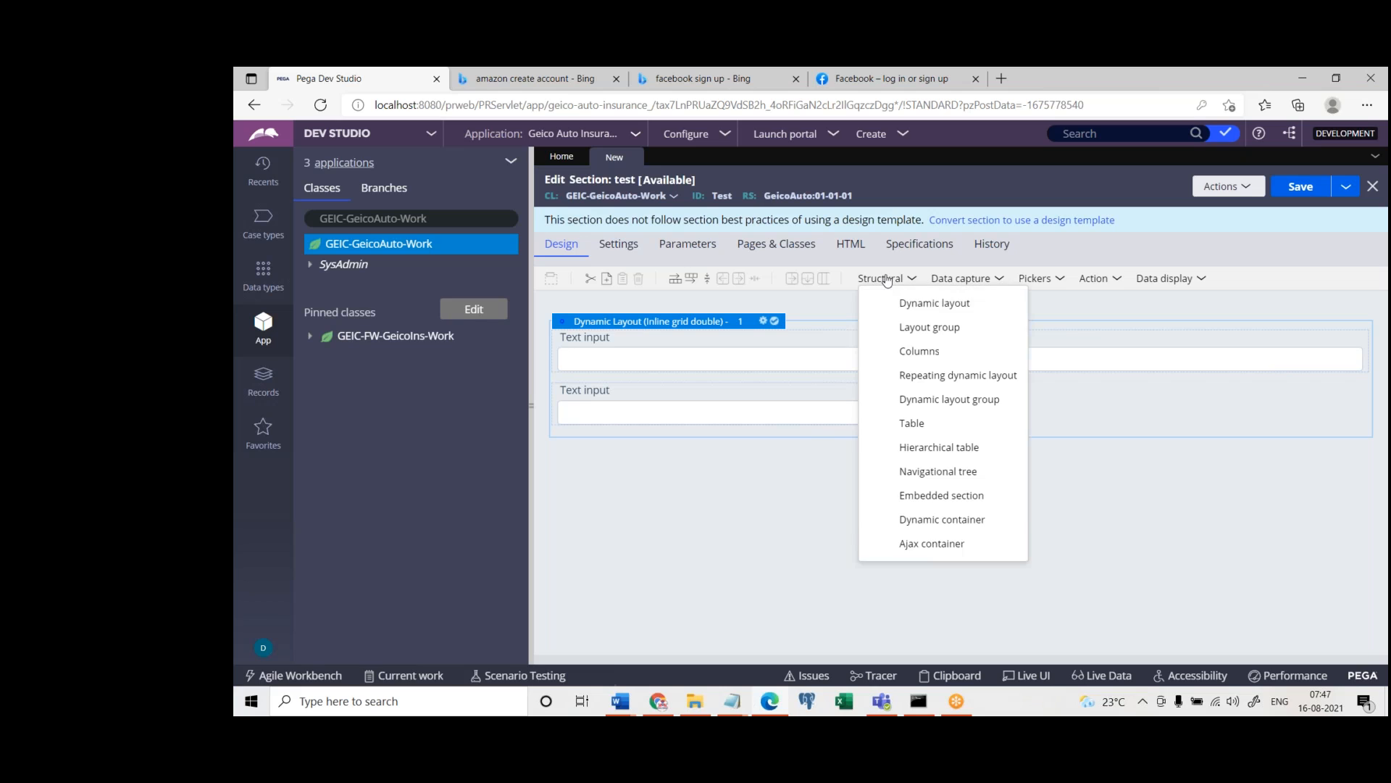
pyautogui.click(957, 281)
pyautogui.moveTo(955, 306); pyautogui.dragTo(756, 446)
pyautogui.click(942, 279)
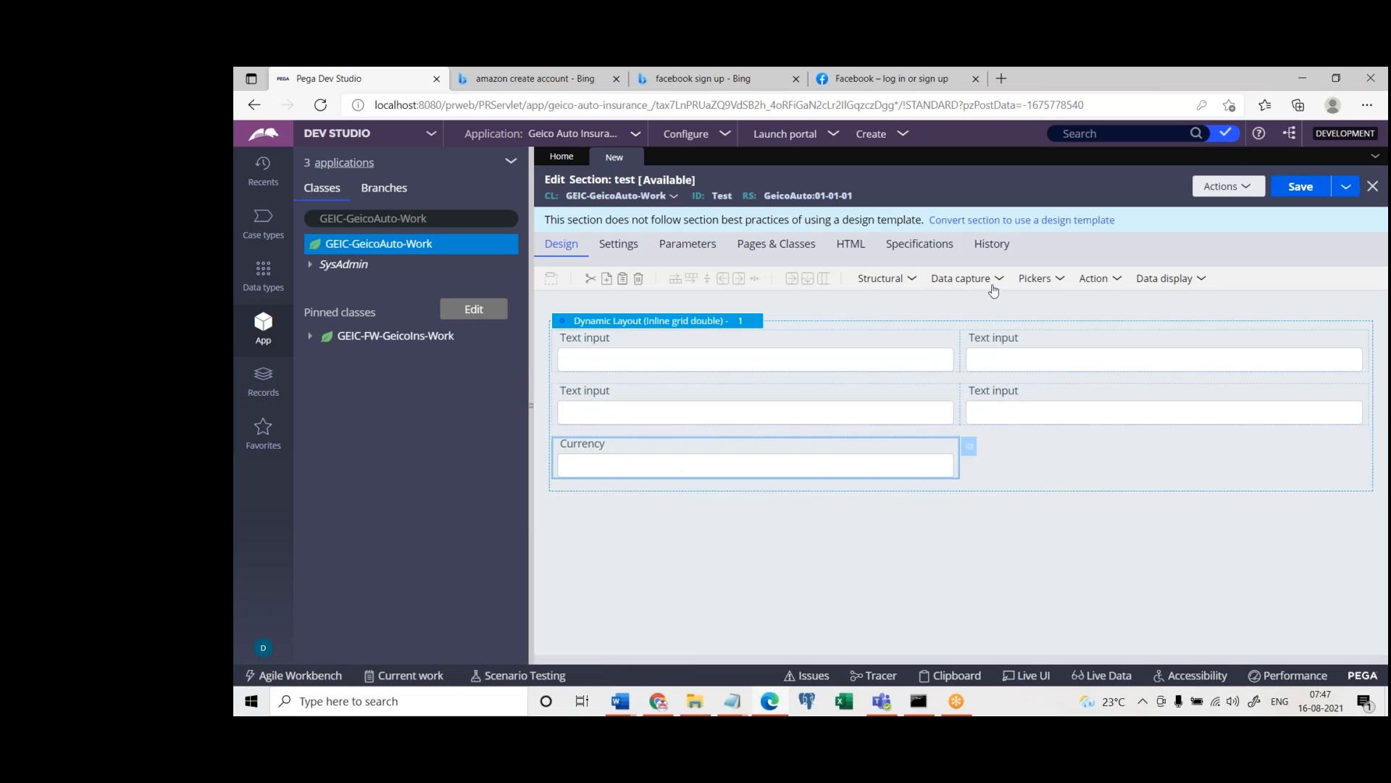
pyautogui.click(974, 281)
pyautogui.moveTo(981, 447); pyautogui.dragTo(971, 445)
pyautogui.moveTo(995, 471); pyautogui.dragTo(970, 492)
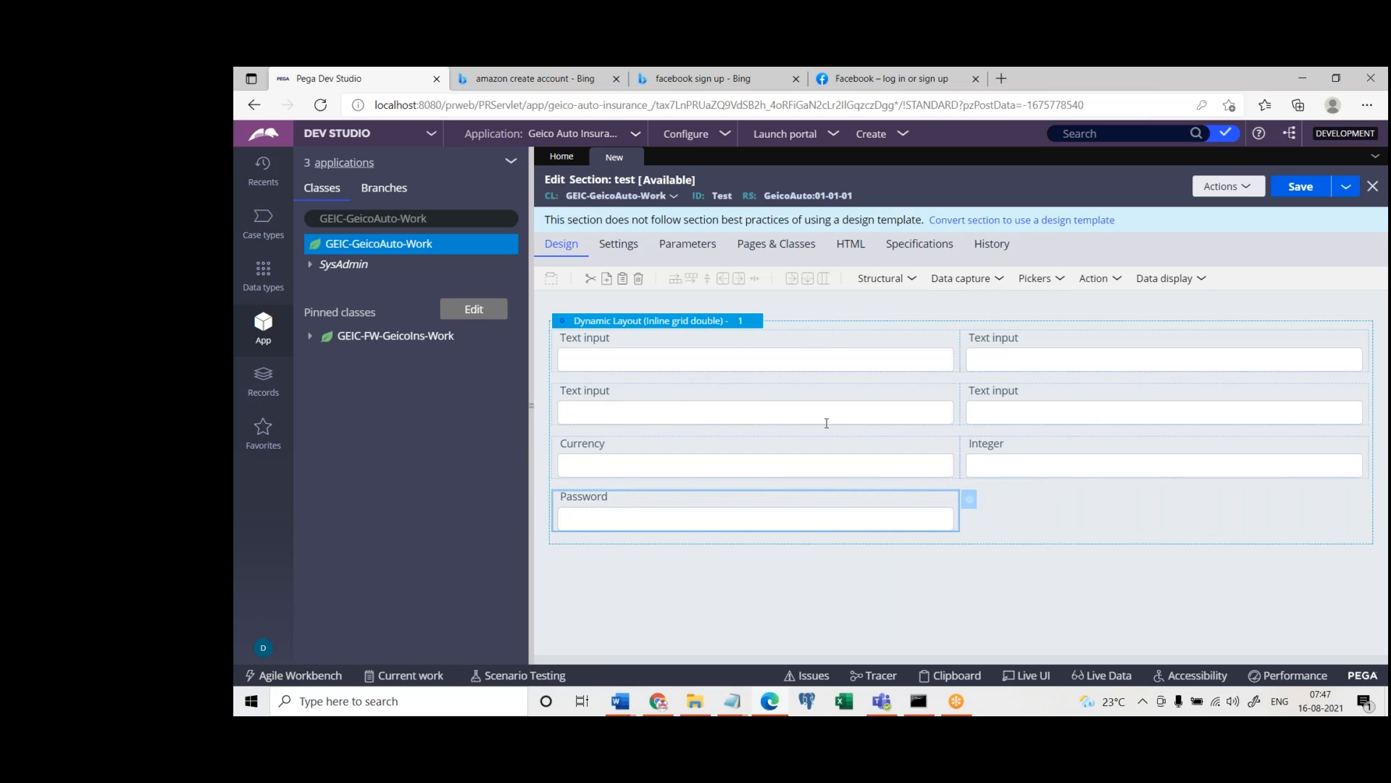
# Switch the dynamic layout's format to Inline grid triple and submit the change
pyautogui.doubleClick(724, 320)
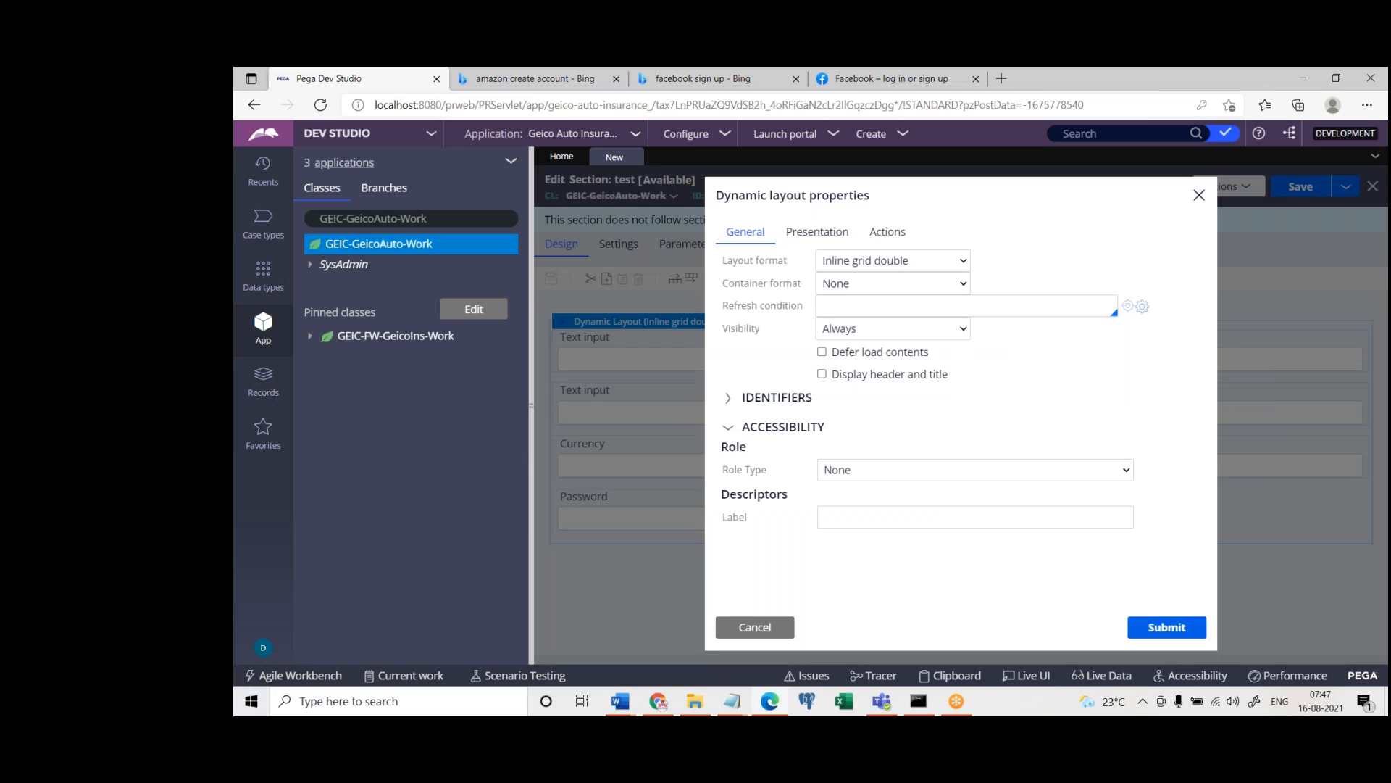
pyautogui.click(873, 267)
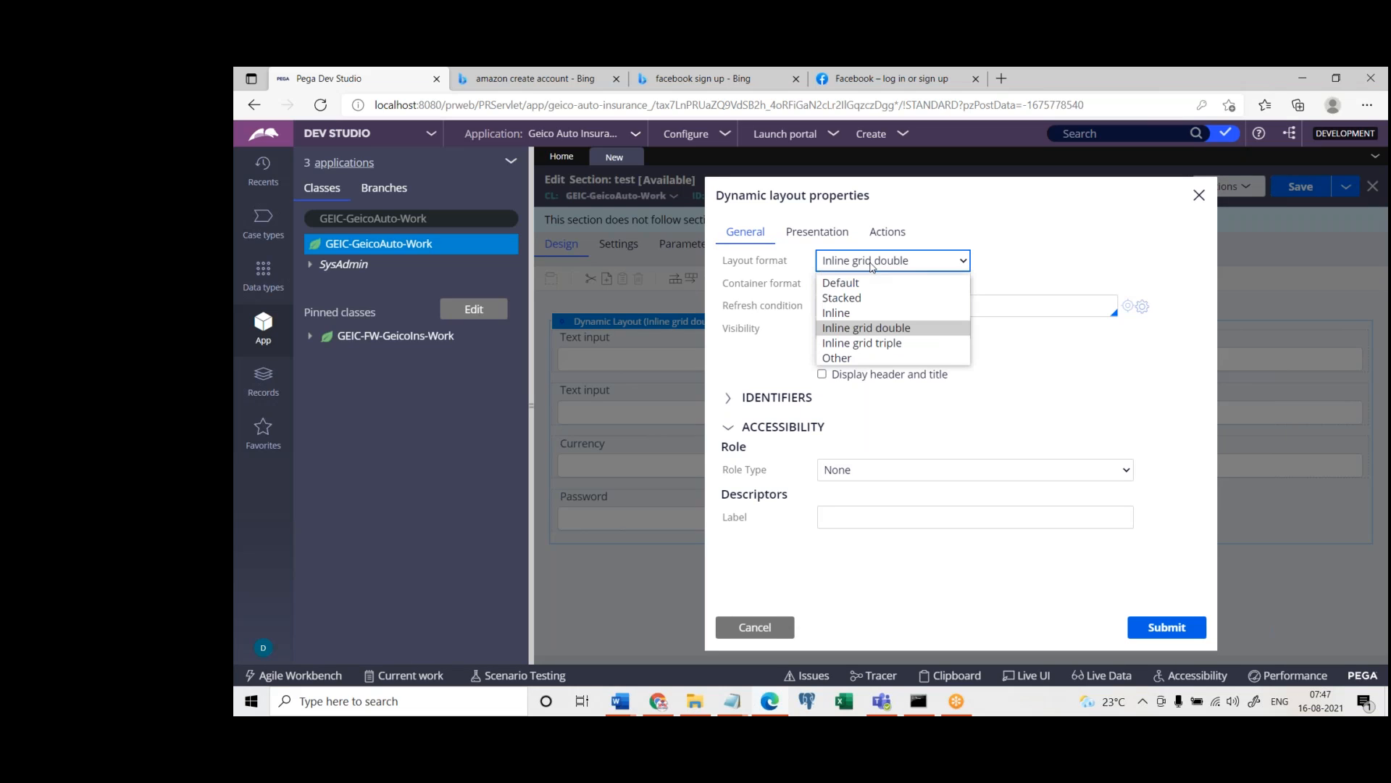
pyautogui.click(862, 348)
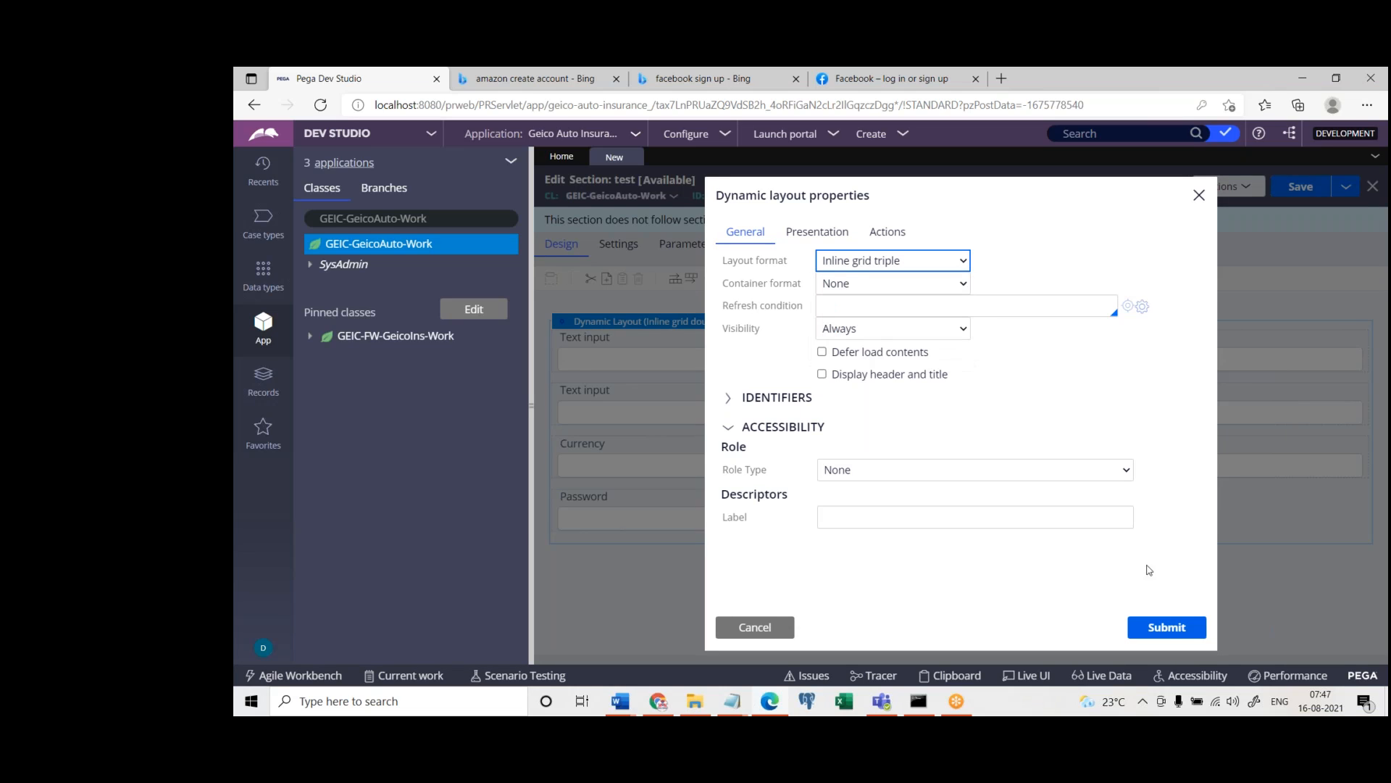
pyautogui.click(1169, 635)
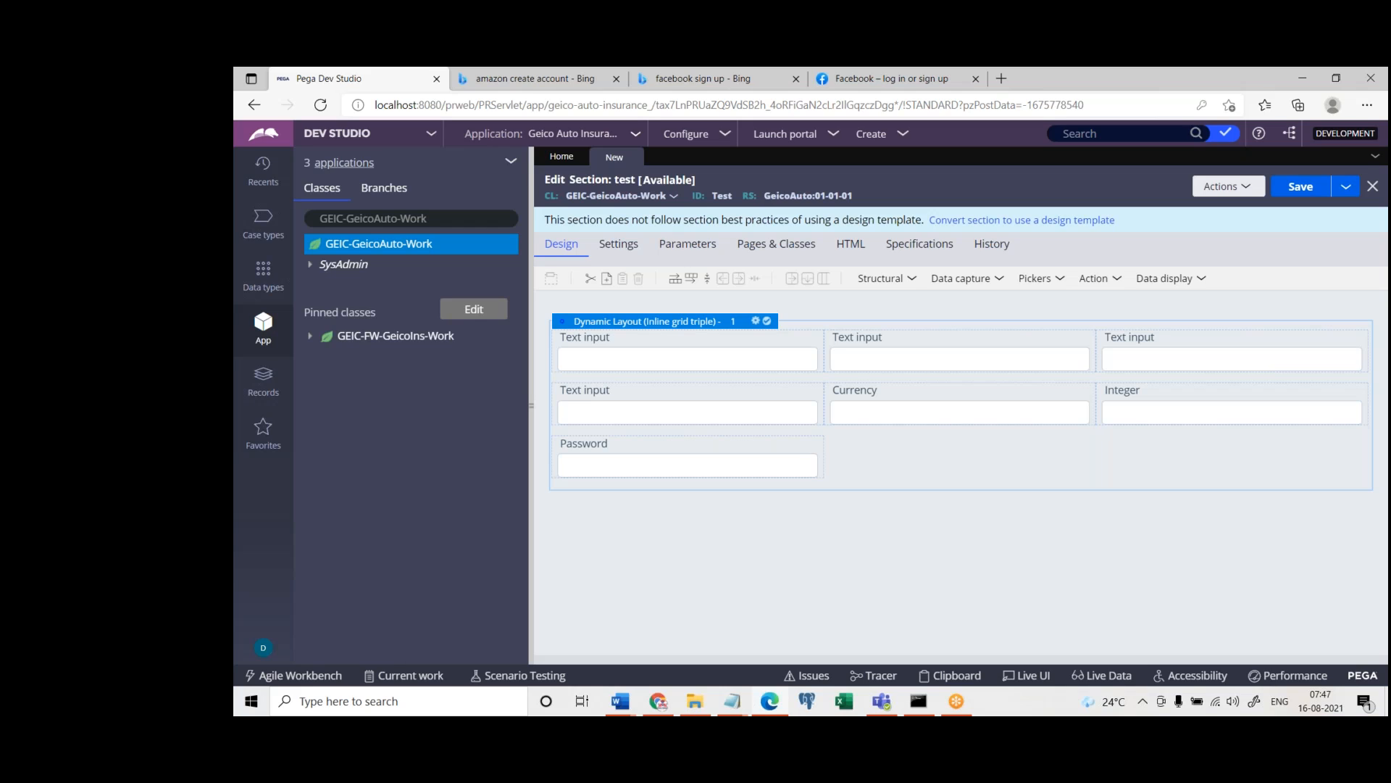
# Set the dynamic layout's format to Other with the split button style and submit the change
pyautogui.doubleClick(689, 330)
pyautogui.click(859, 263)
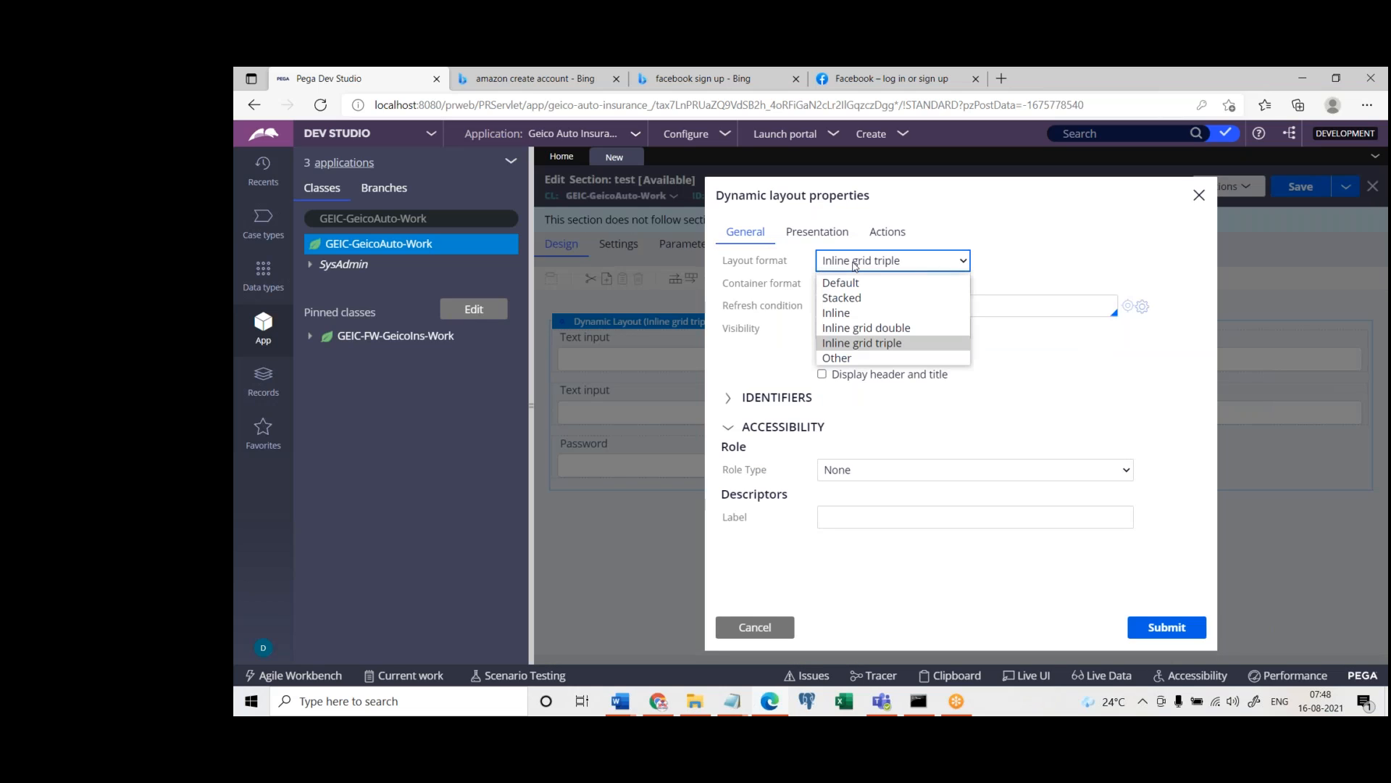
pyautogui.click(856, 358)
pyautogui.click(1006, 259)
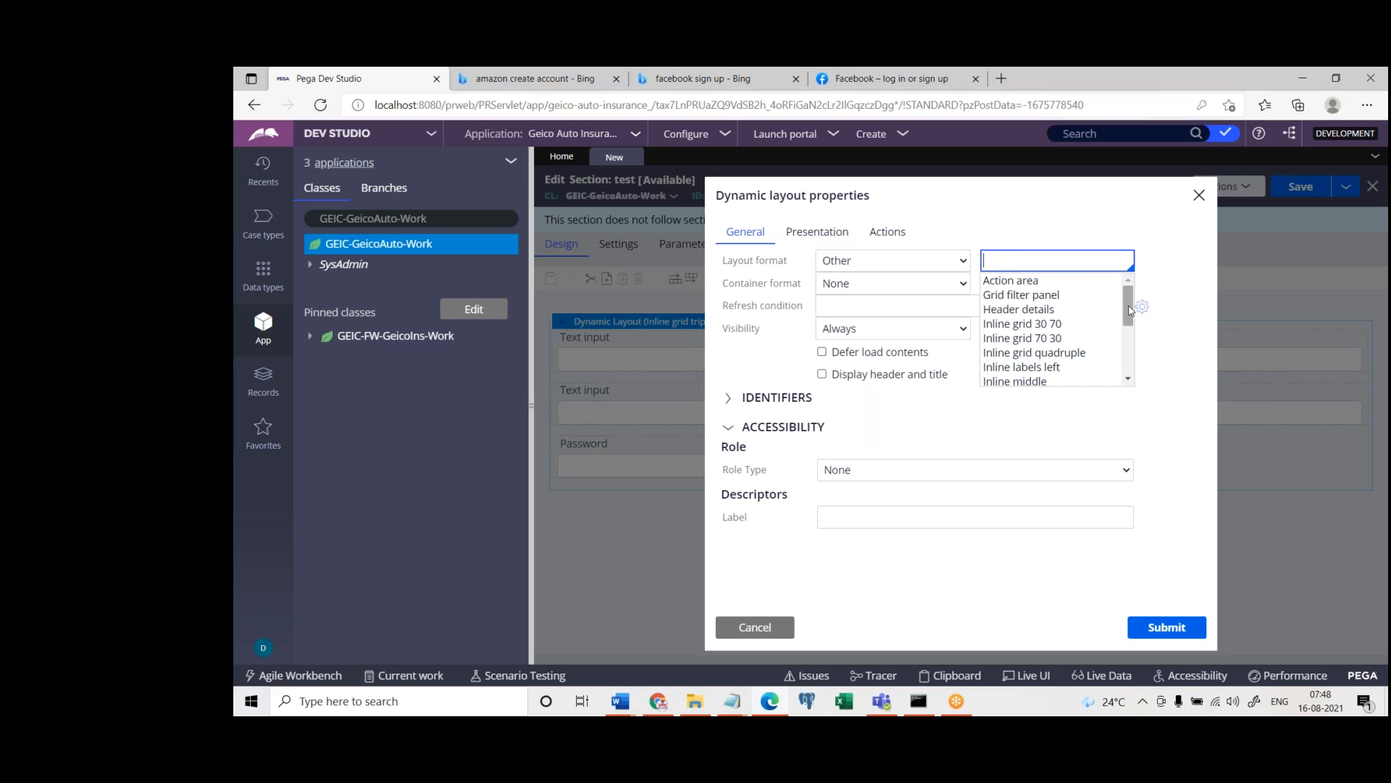
pyautogui.moveTo(1128, 314); pyautogui.dragTo(1132, 374)
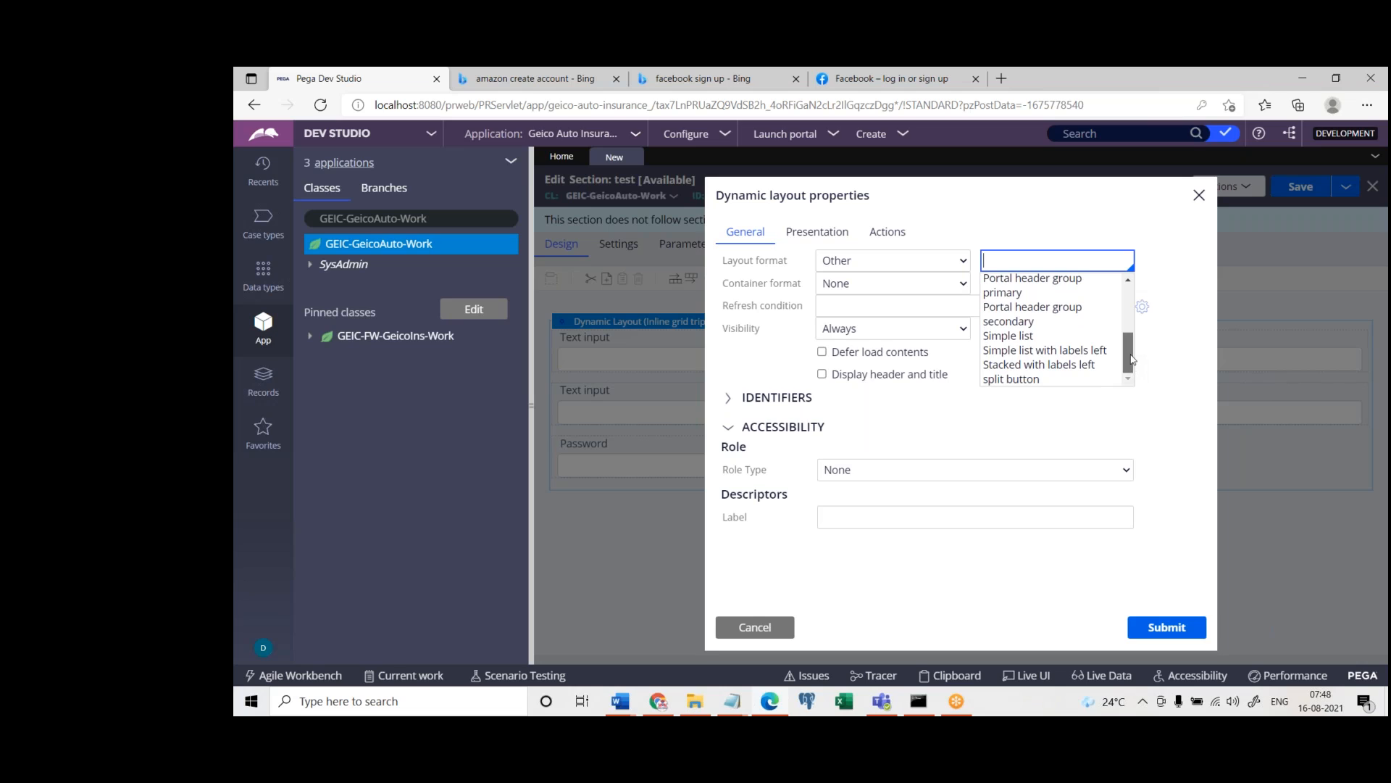
pyautogui.click(1072, 380)
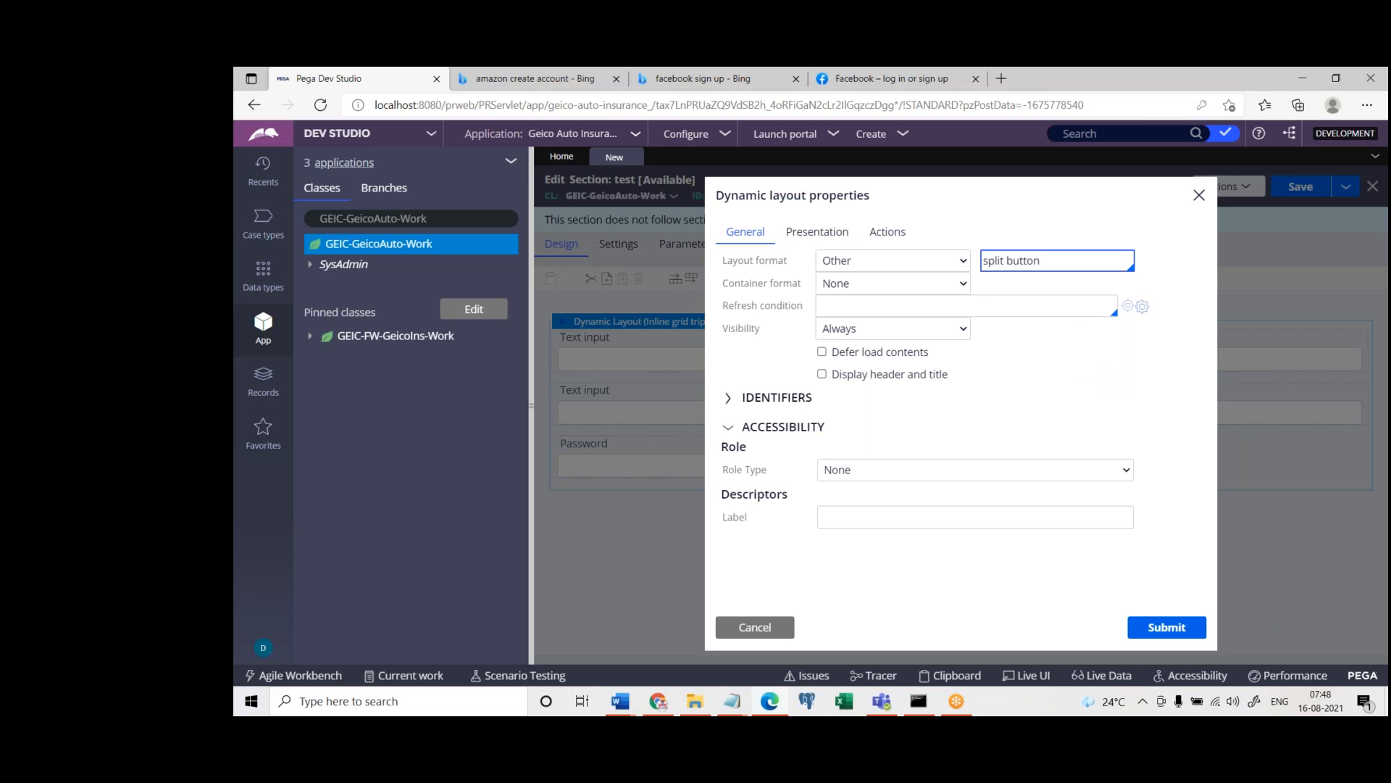
pyautogui.click(1164, 625)
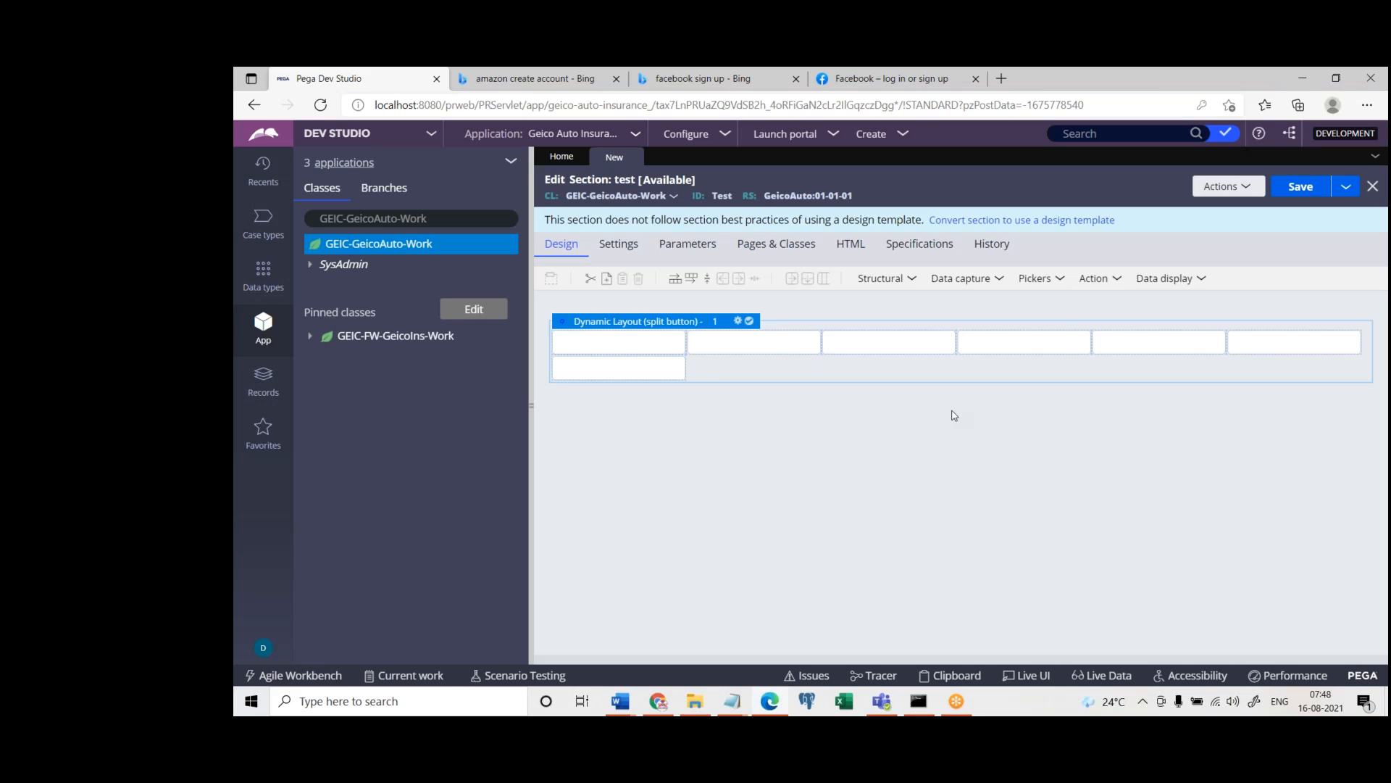
# Reopen the dynamic layout's properties and select Inline grid double as the layout format
pyautogui.click(738, 322)
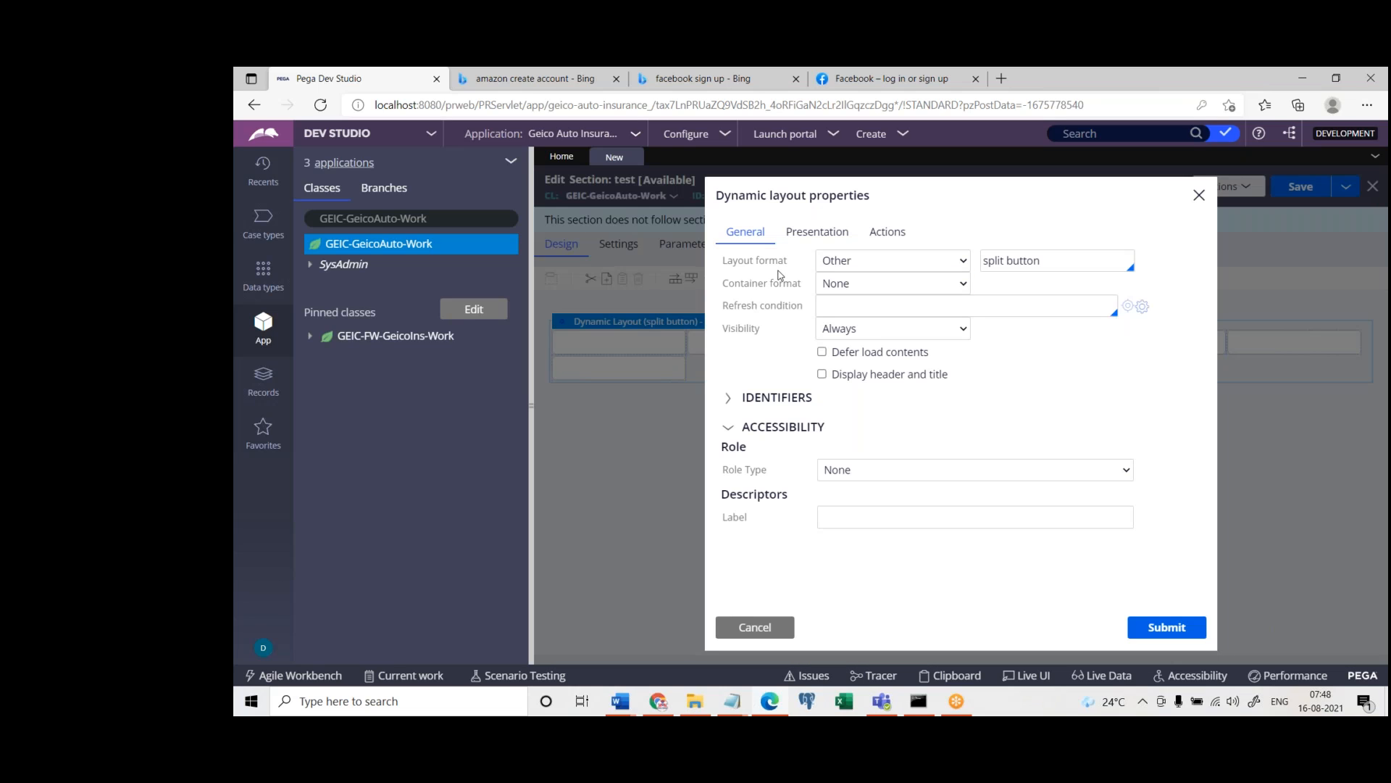
pyautogui.click(876, 268)
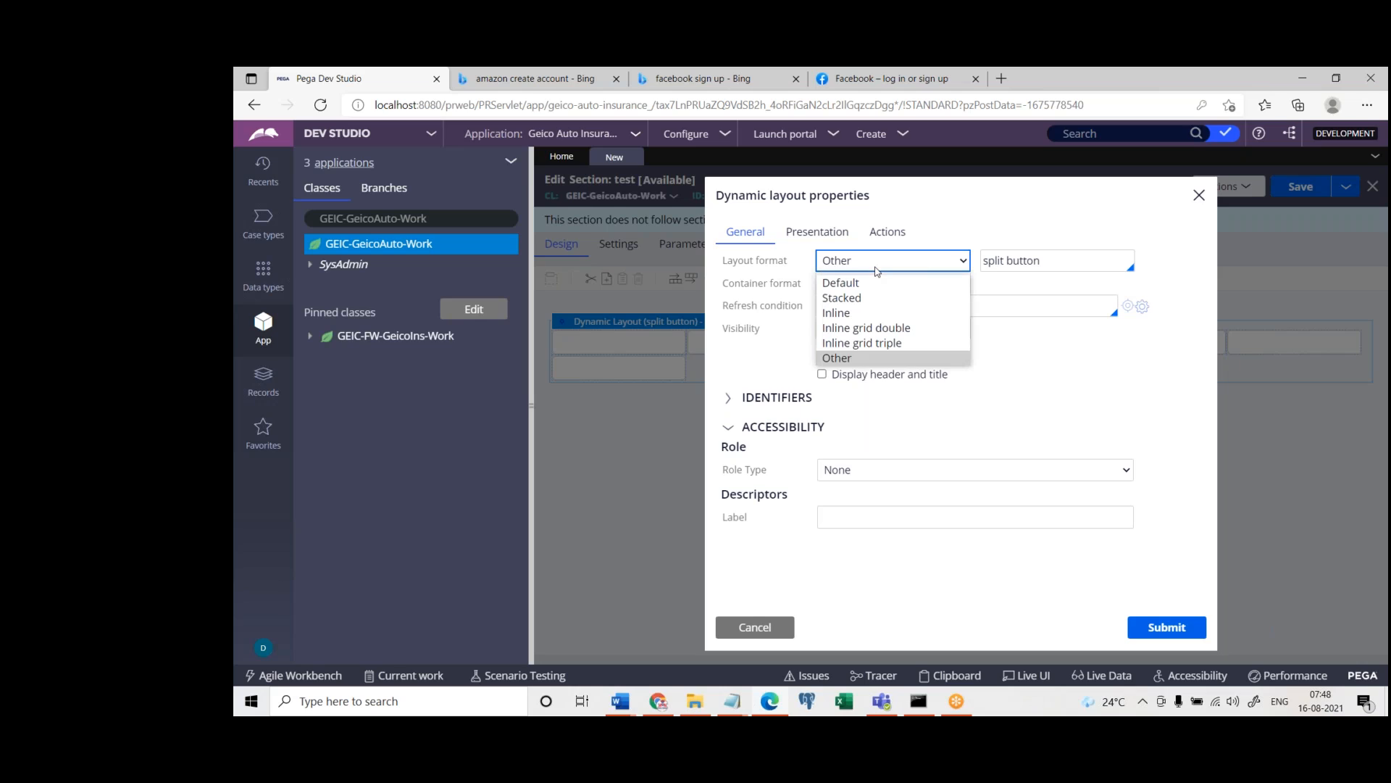
pyautogui.click(909, 328)
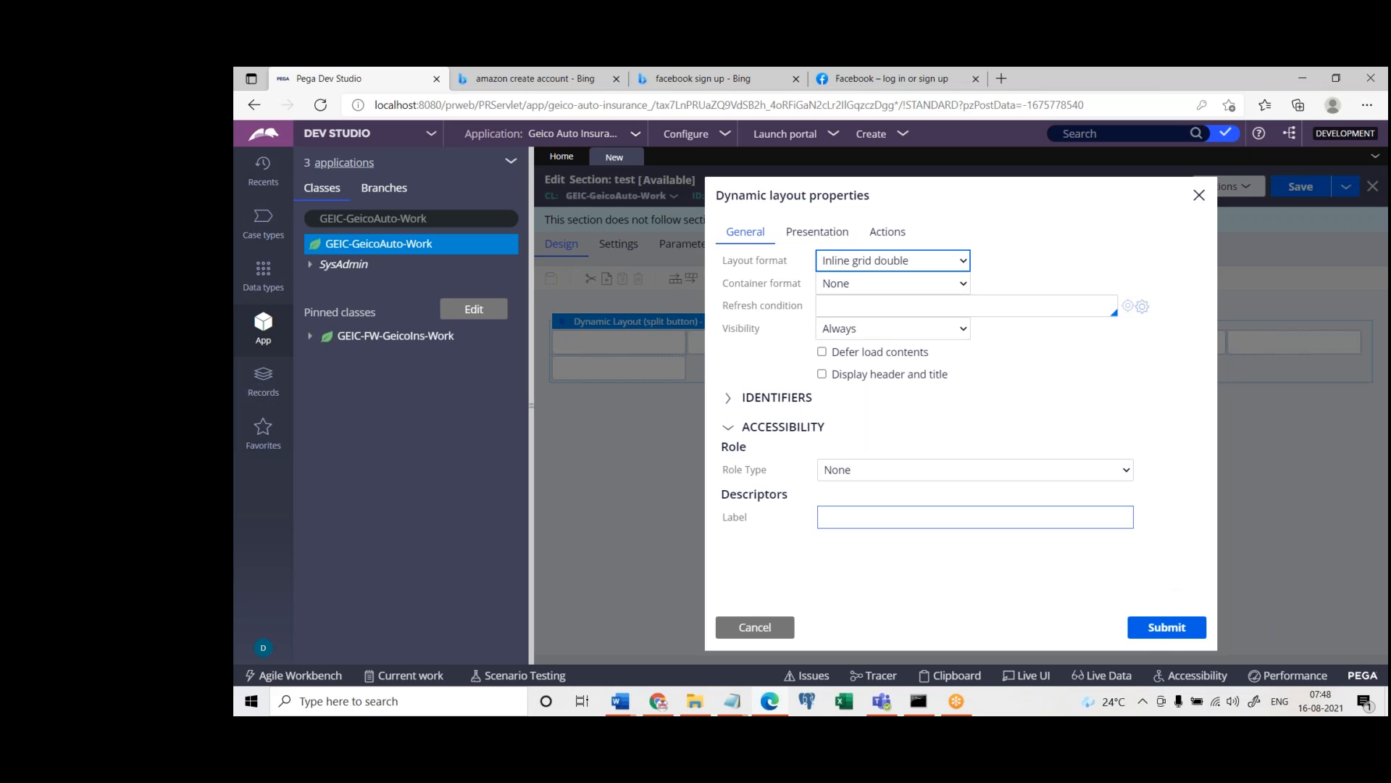
# Enable the layout's header and title, set the title text to "Provide Details Below", and submit the properties
pyautogui.click(822, 376)
pyautogui.click(1021, 415)
pyautogui.moveTo(1023, 415); pyautogui.dragTo(974, 428)
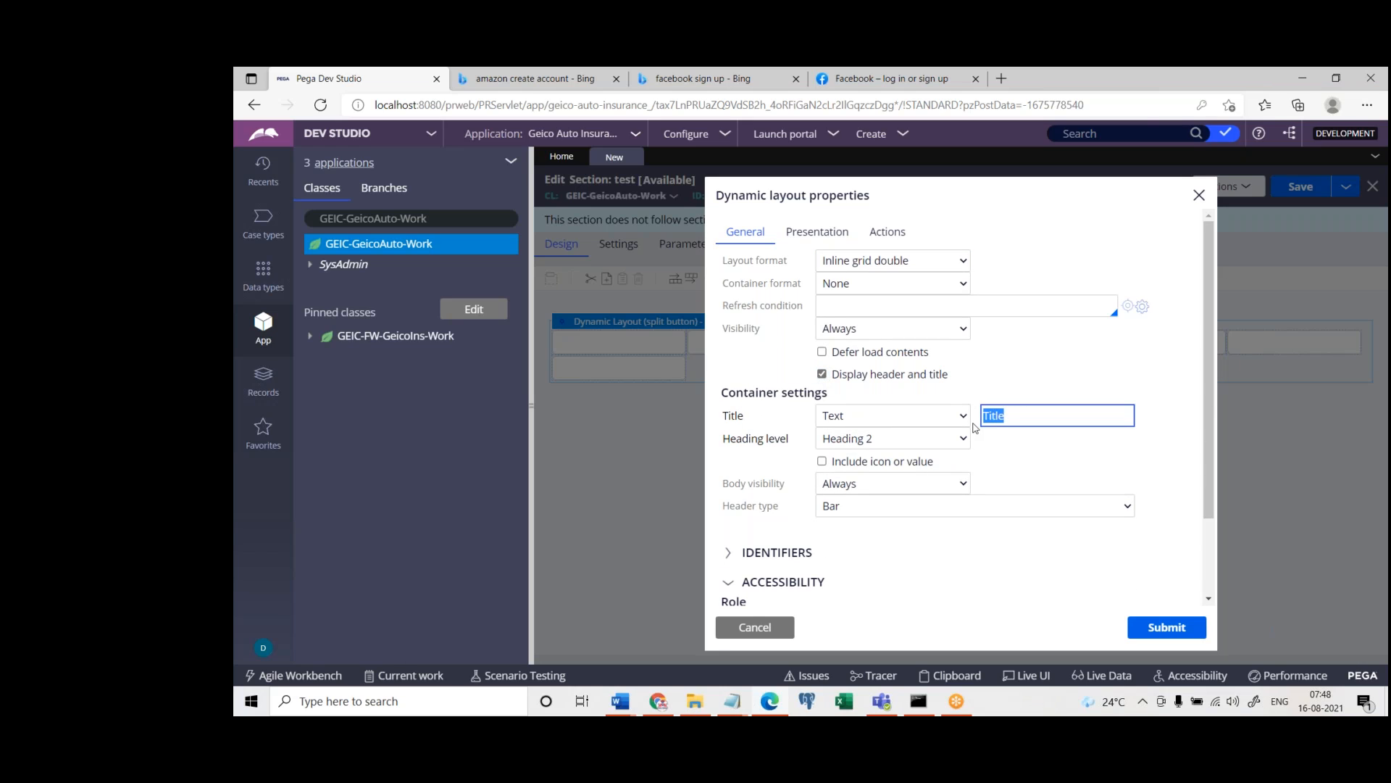
pyautogui.press('BackSpace')
pyautogui.write('Provide Details Below')
pyautogui.click(1157, 628)
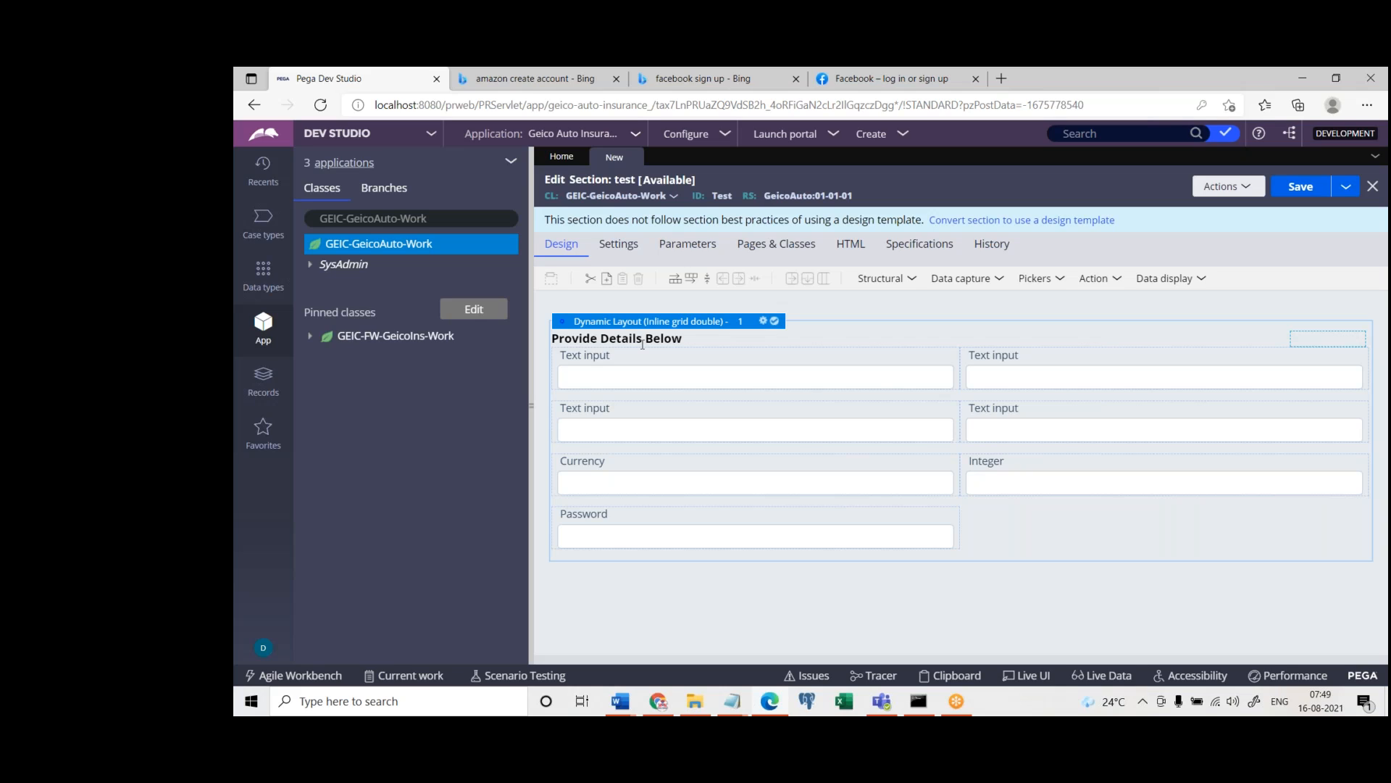
pyautogui.click(556, 337)
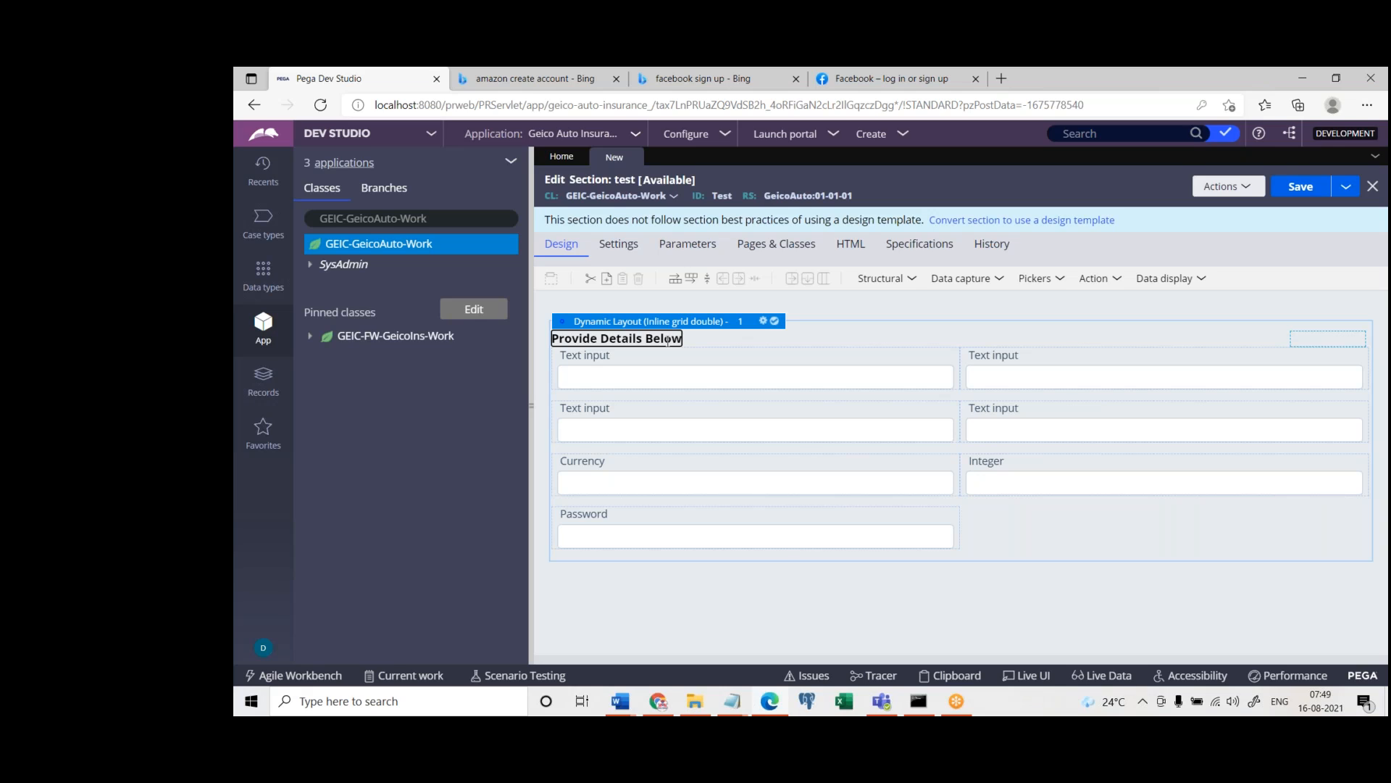
# Switch to the Word document "Properties,sec,fa,fl" and go to the heading "Understand Basic Rules in Pega"
pyautogui.click(630, 702)
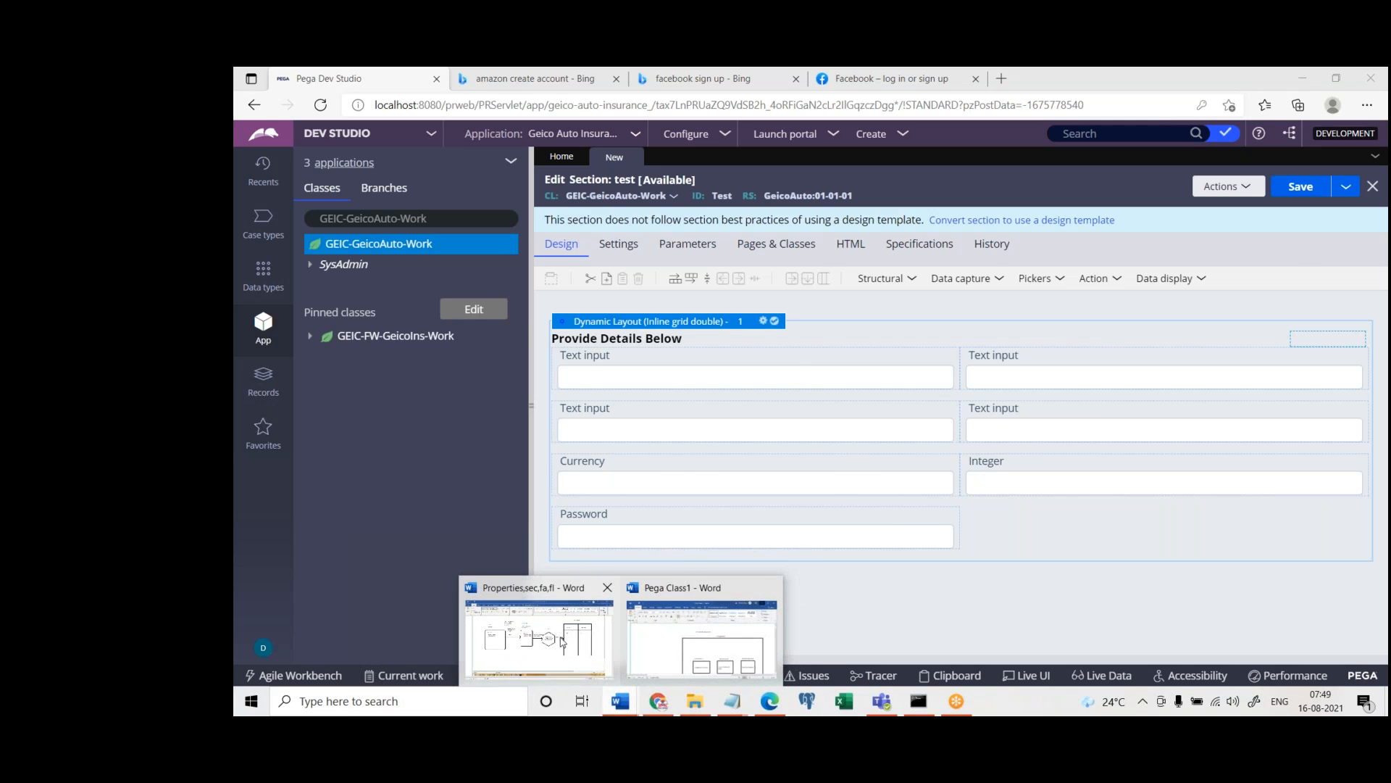
pyautogui.click(562, 641)
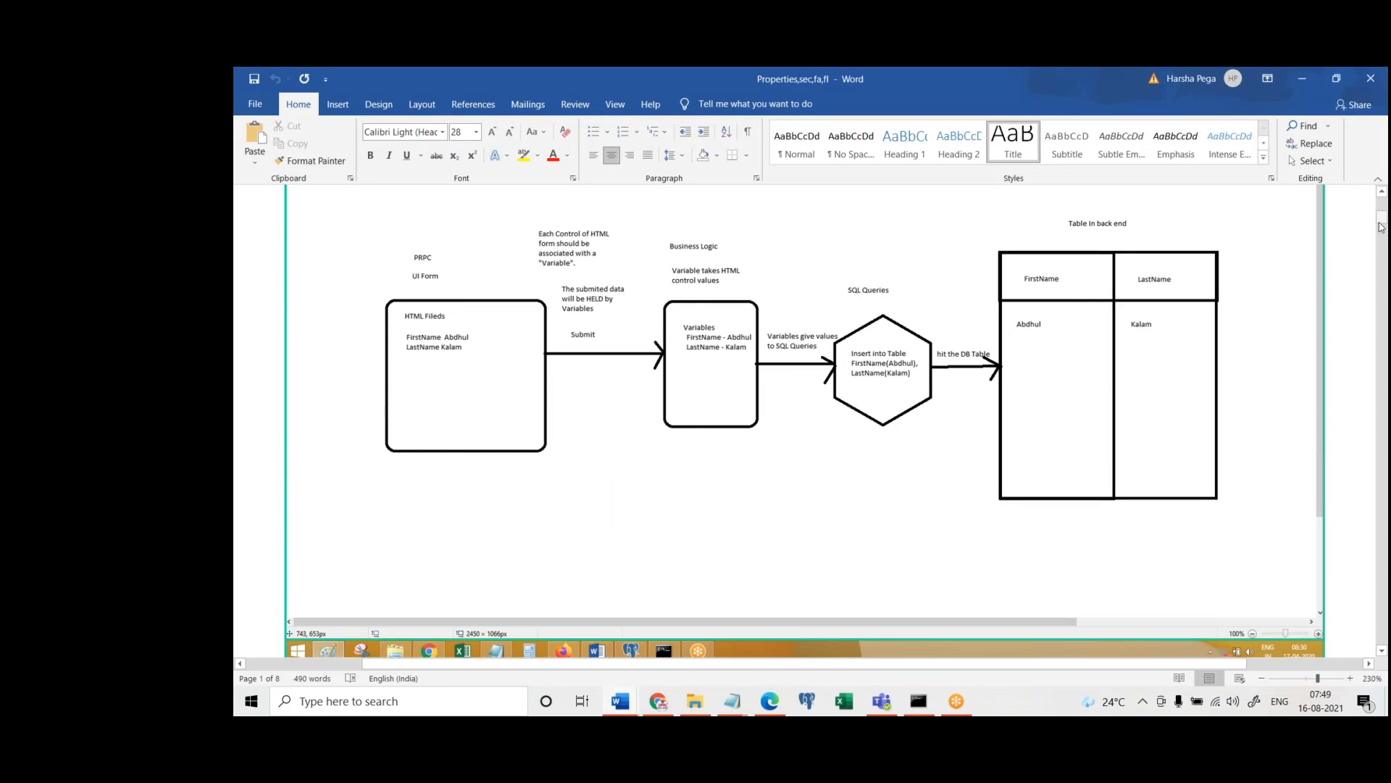
pyautogui.moveTo(1382, 219); pyautogui.dragTo(1387, 241)
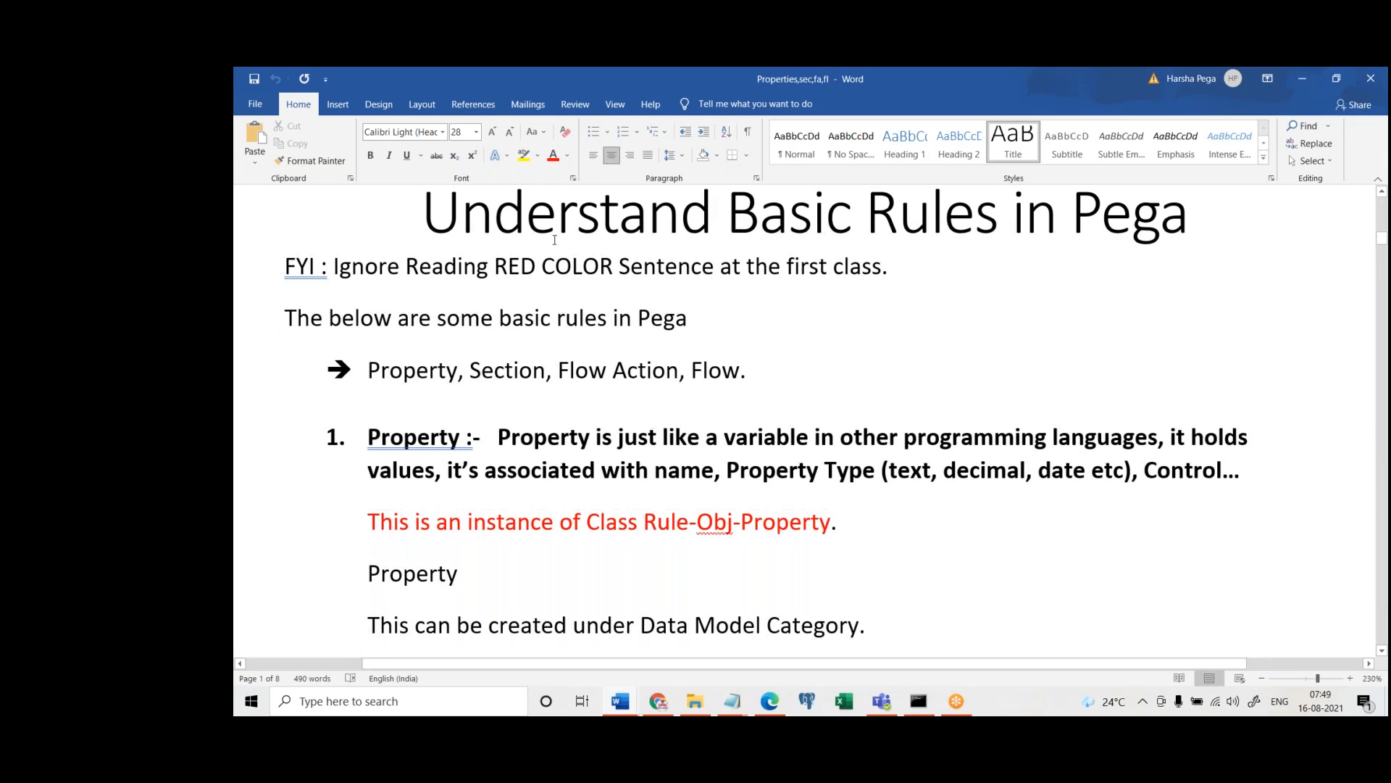
# Examine the "Understand Basic Rules in Pega" heading and the line listing Property, Section, Flow Action and Flow
pyautogui.moveTo(418, 214); pyautogui.dragTo(1011, 218)
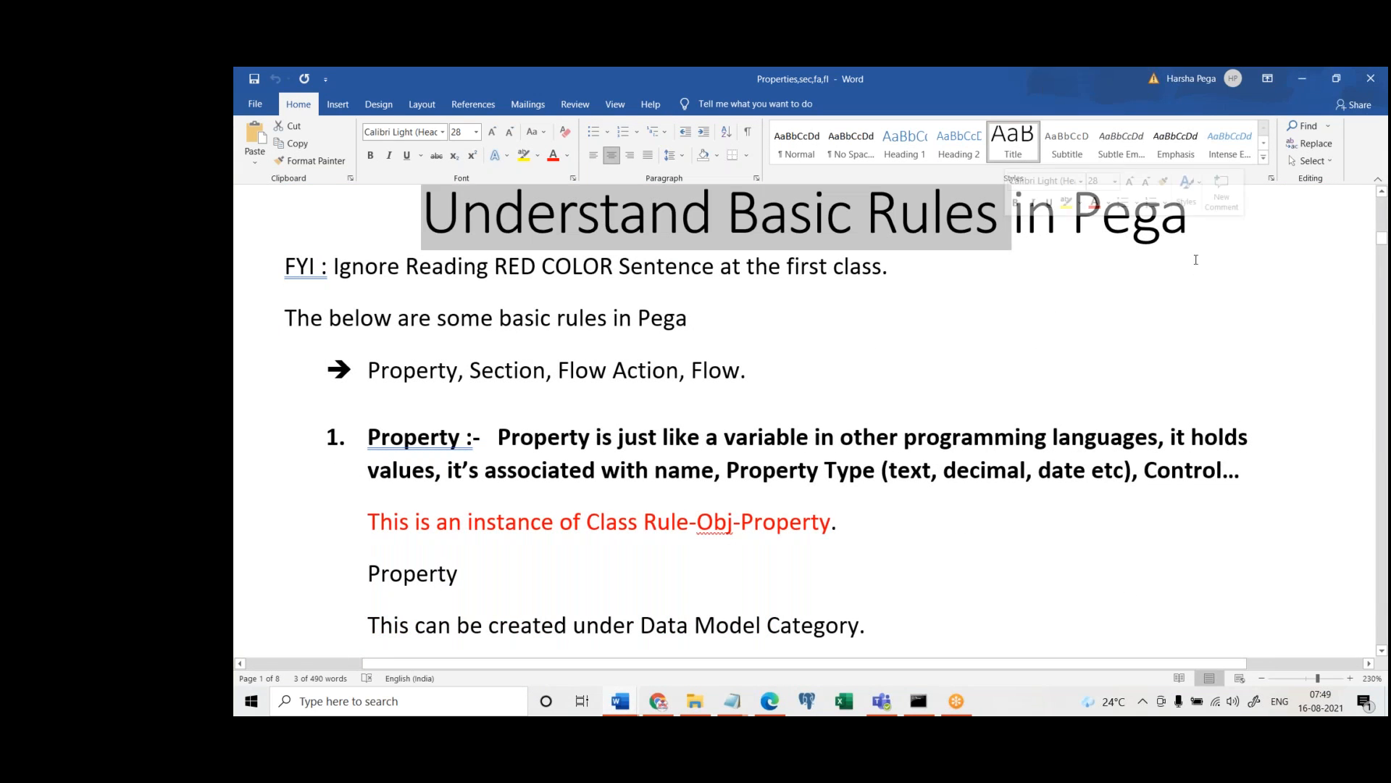
pyautogui.click(1114, 302)
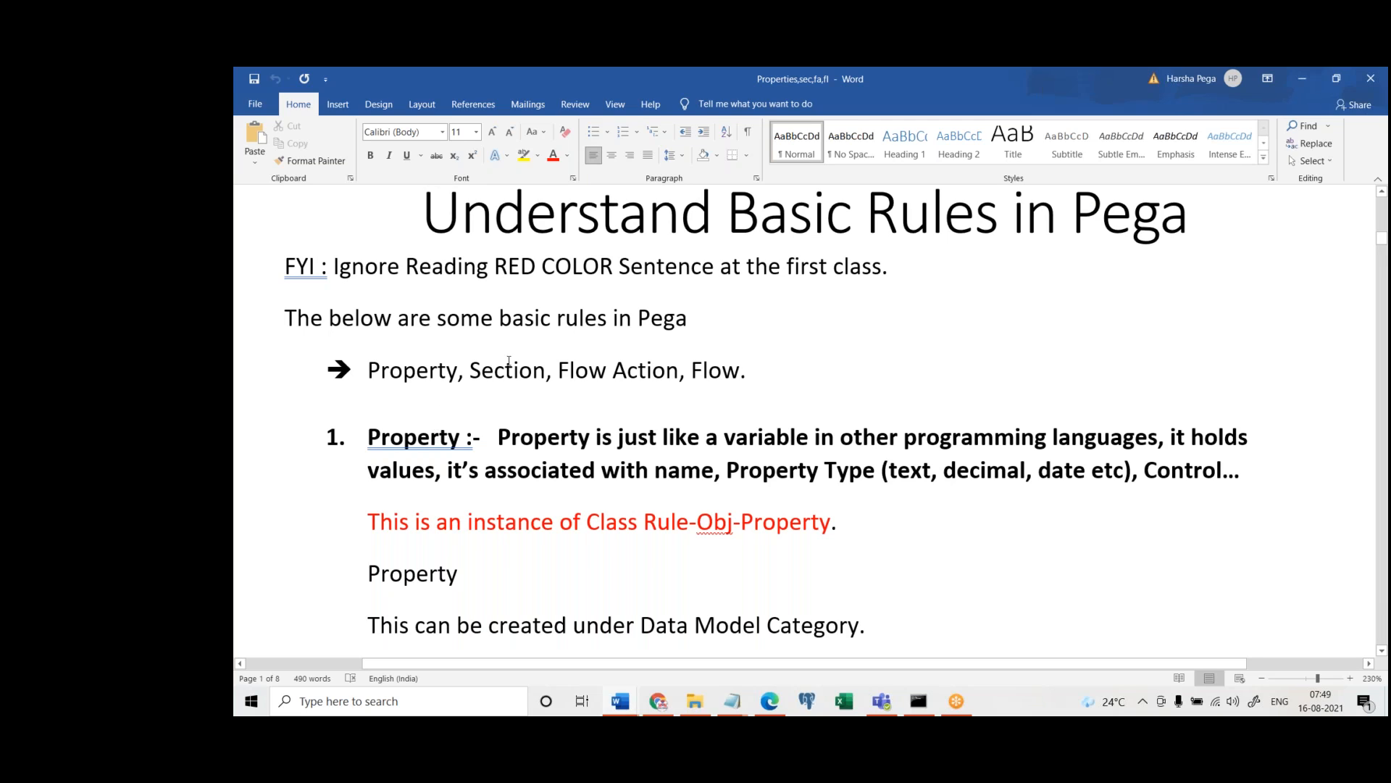
pyautogui.click(533, 370)
pyautogui.click(709, 373)
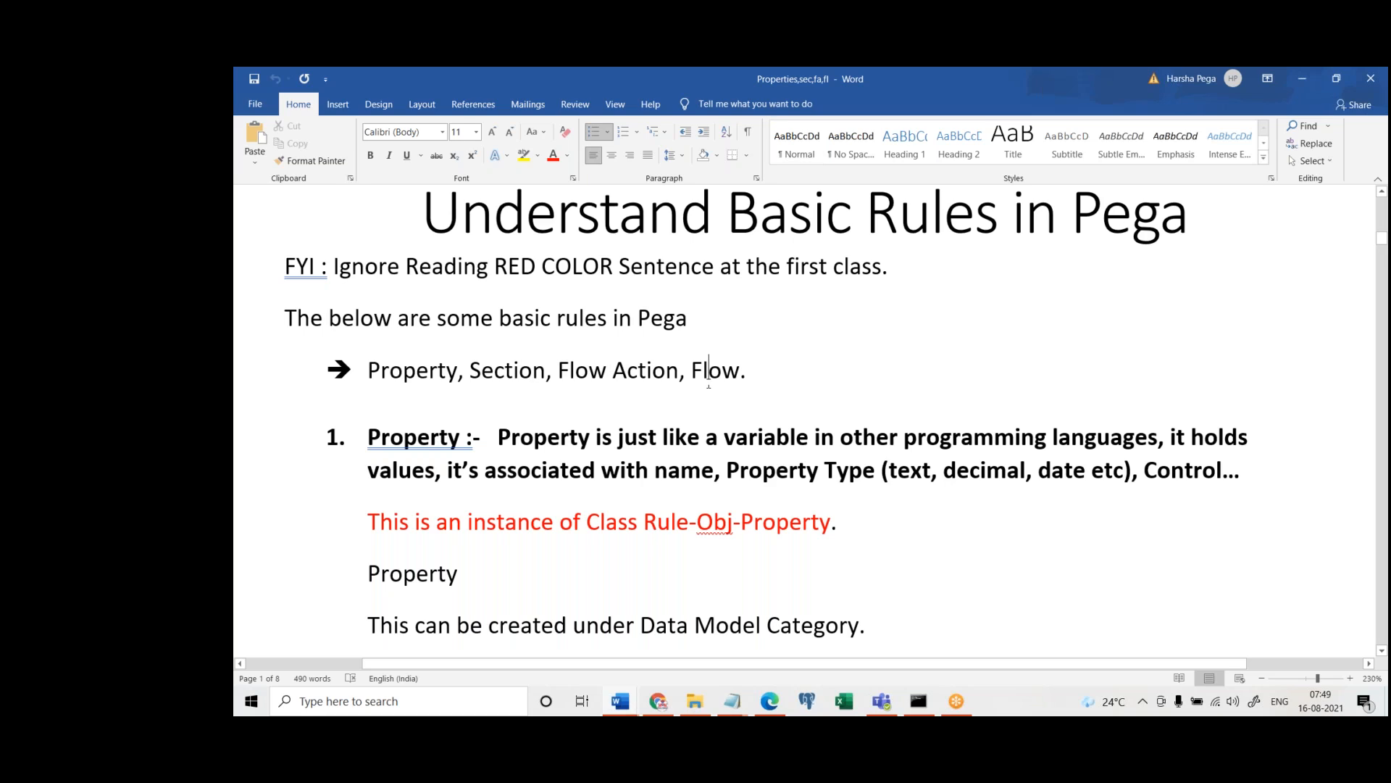